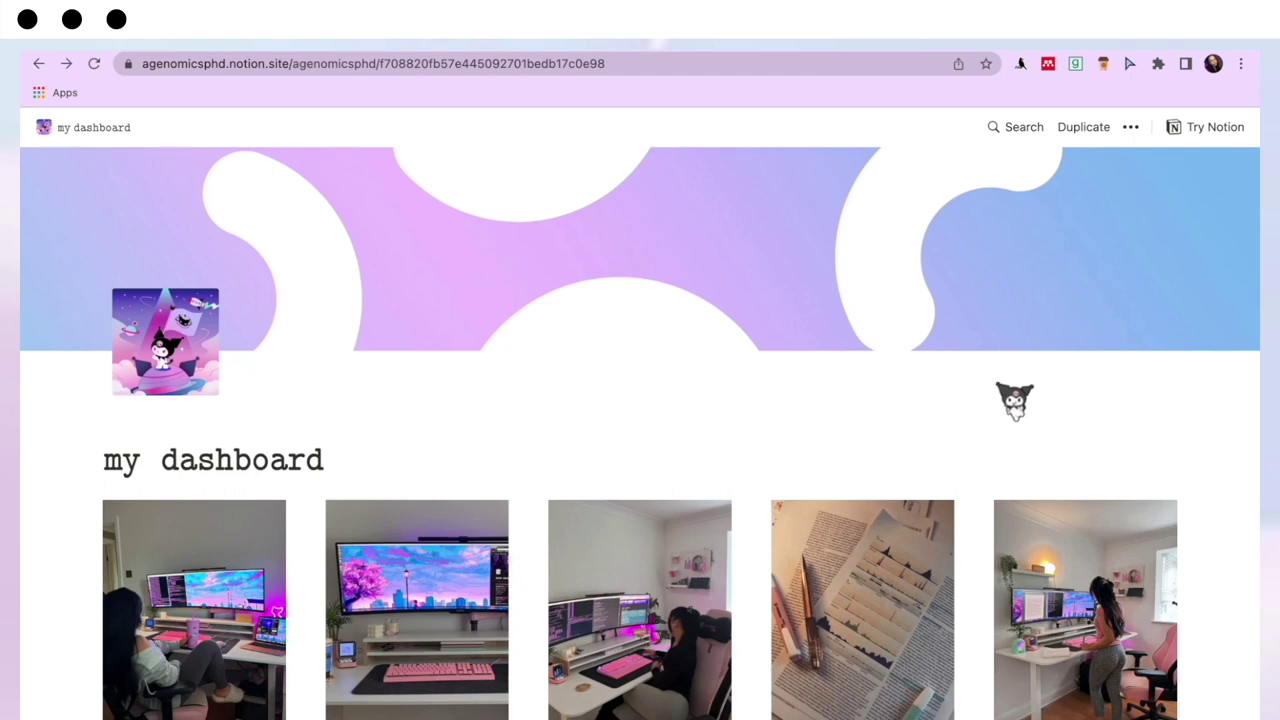
# Duplicate the shared my dashboard page into the Notion workspace.
pyautogui.click(1078, 128)
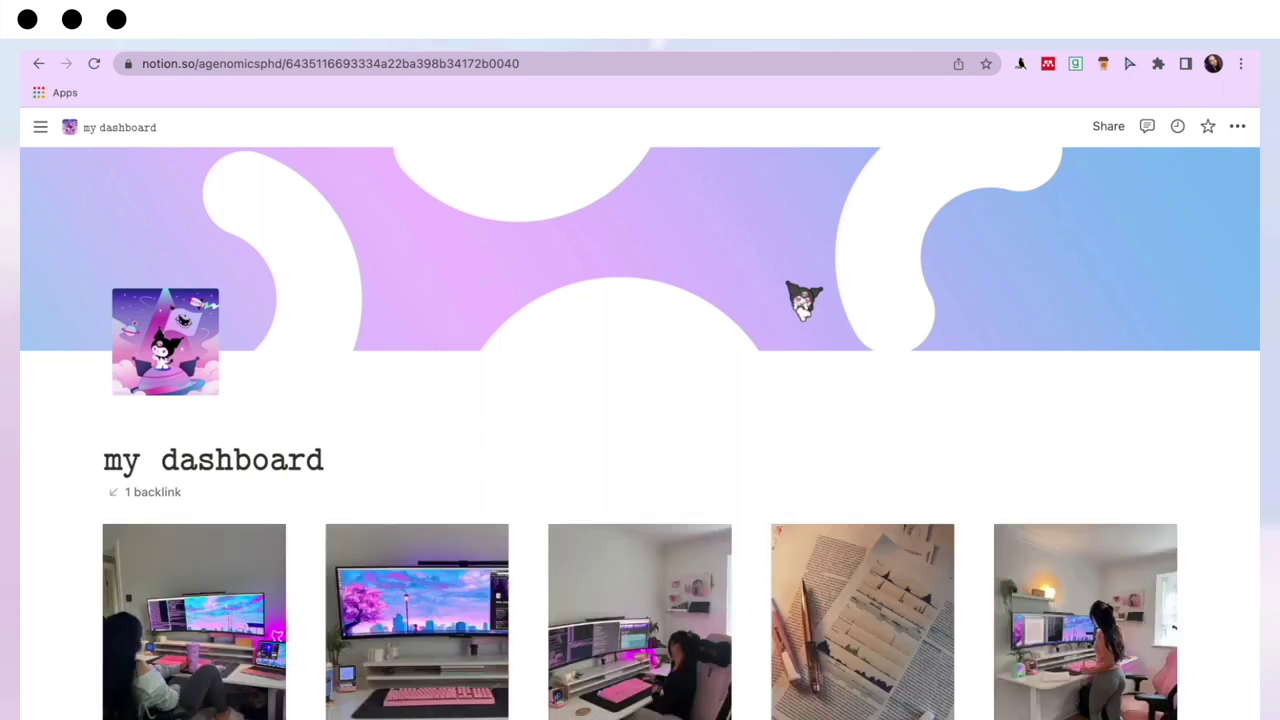
# Examine the dashboard's cover and row of linked pages, briefly opening the life page and returning to the dashboard.
pyautogui.scroll(-2, 803, 300)
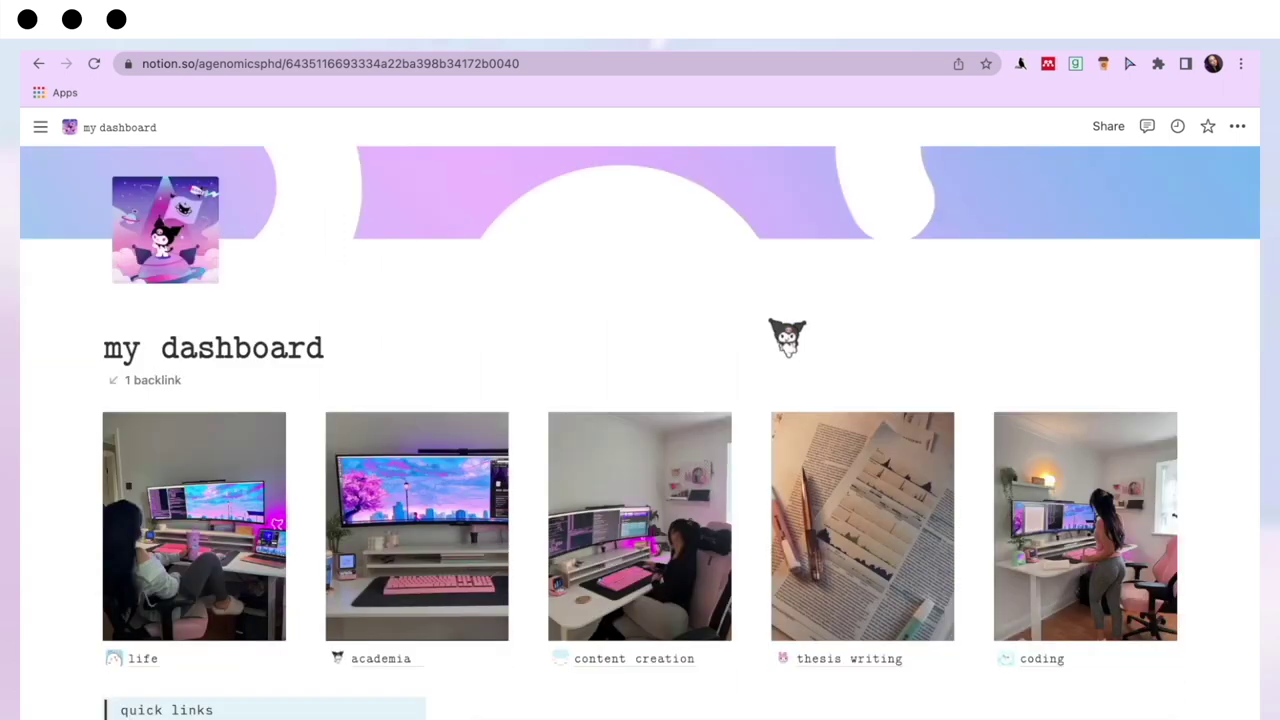
pyautogui.scroll(2, 787, 338)
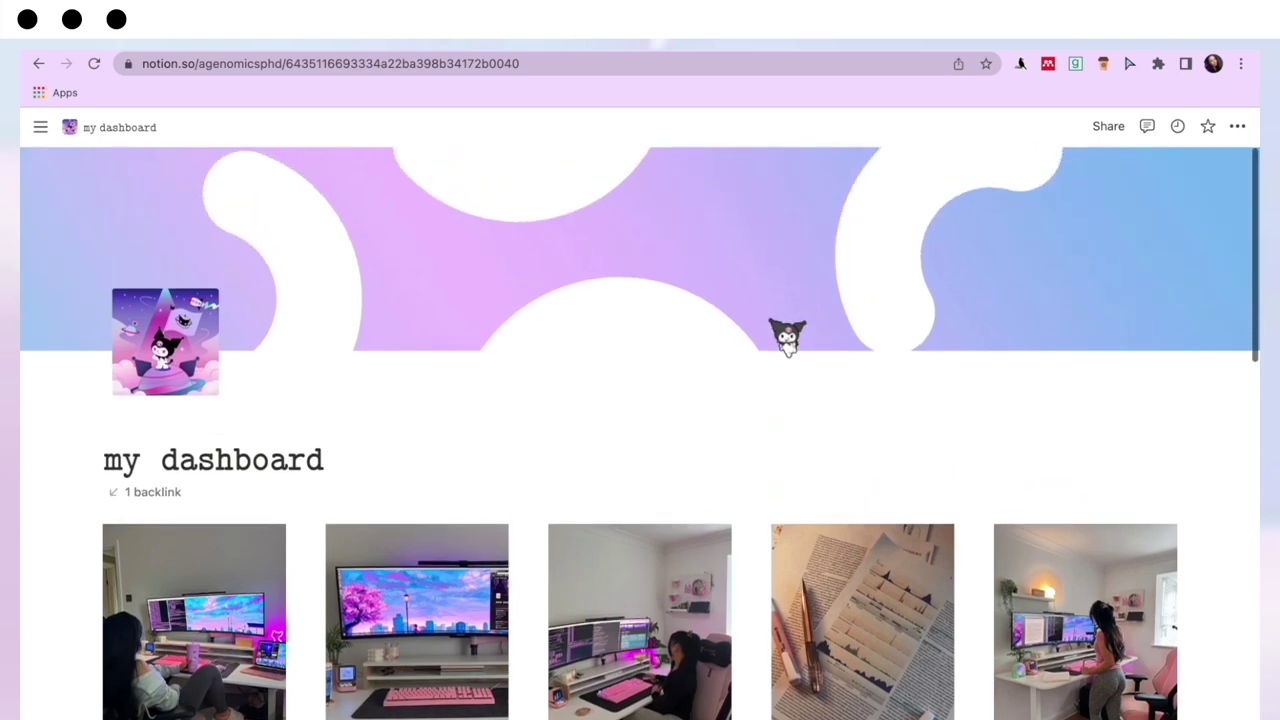
pyautogui.moveTo(785, 338)
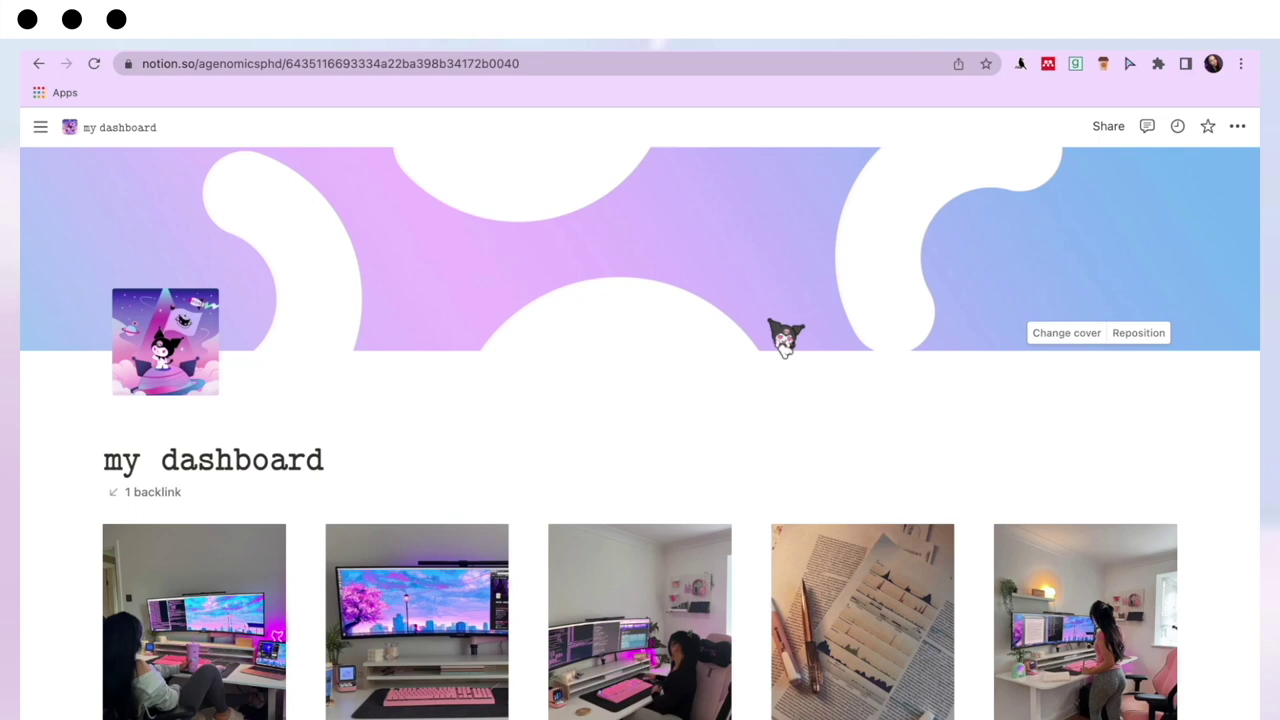
pyautogui.scroll(-2, 785, 338)
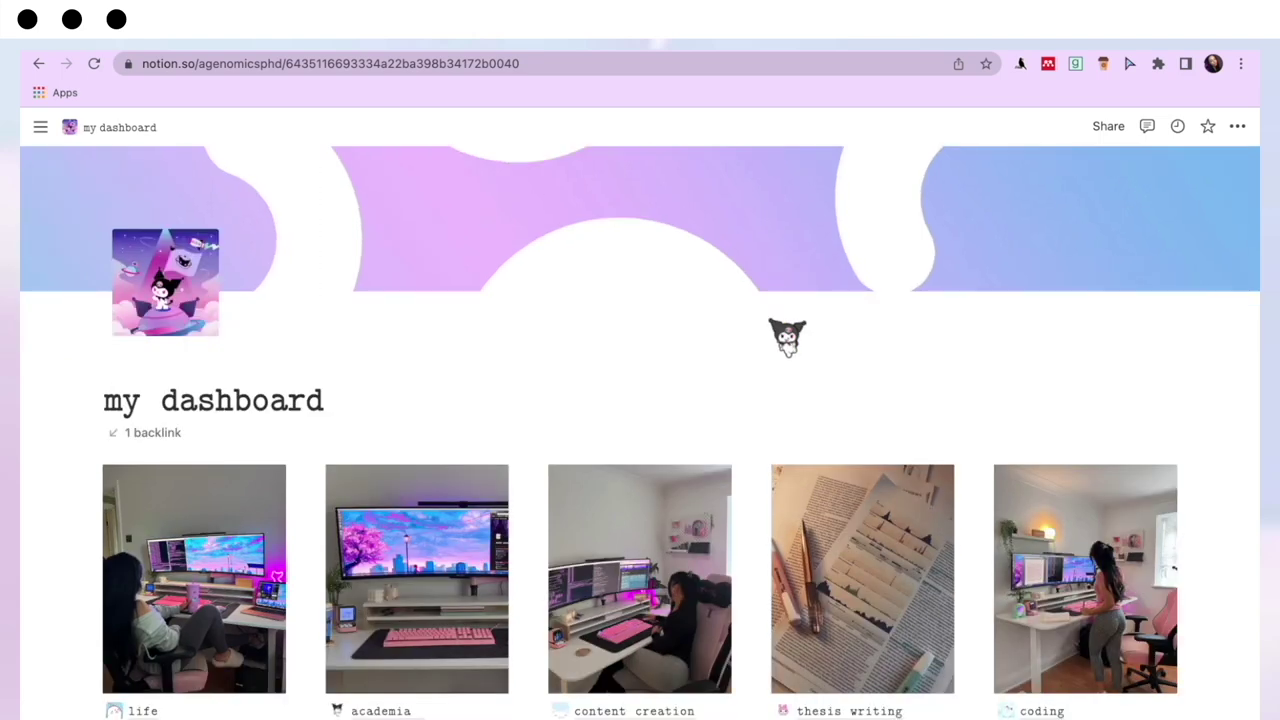
pyautogui.scroll(-1, 787, 338)
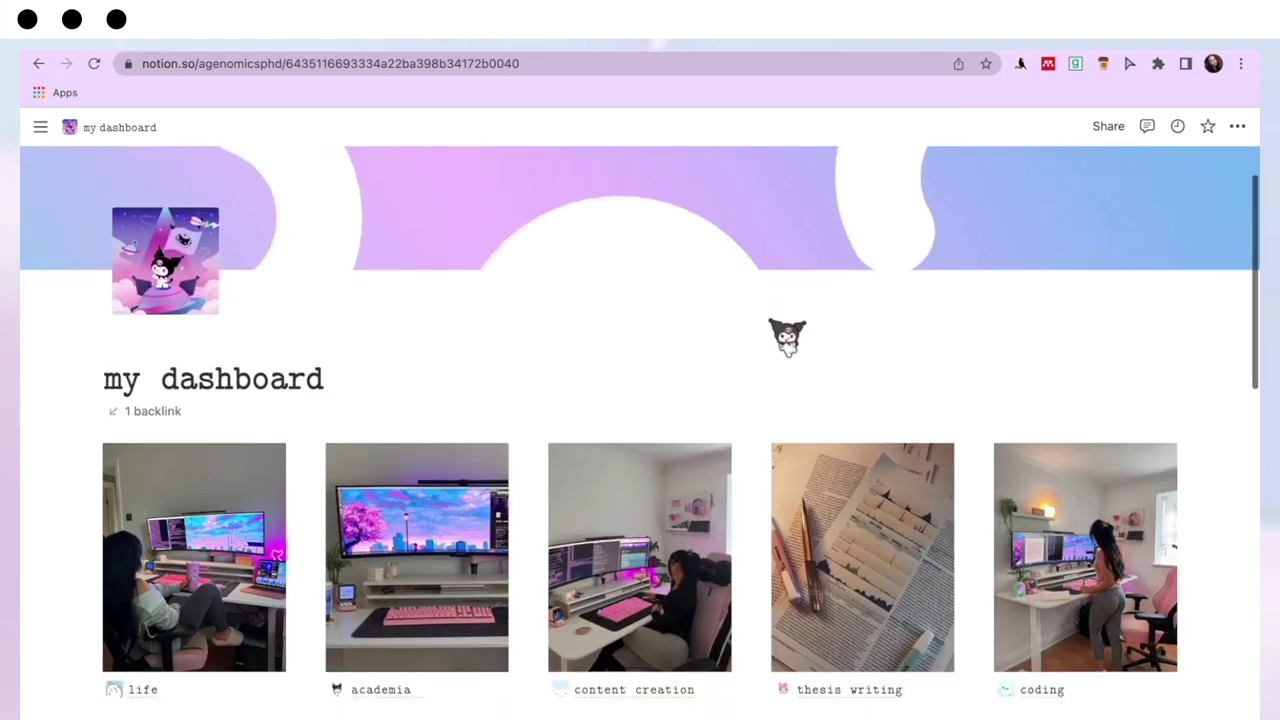
pyautogui.scroll(3, 787, 338)
pyautogui.scroll(-6, 787, 338)
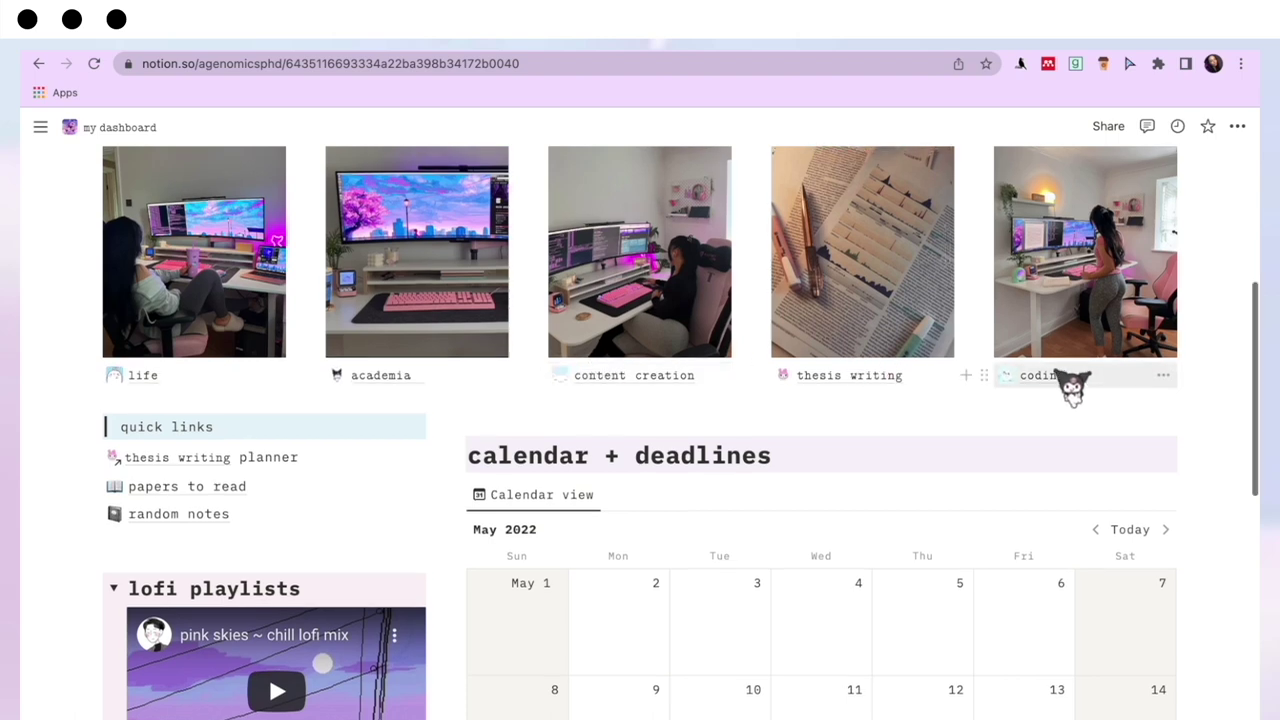
pyautogui.scroll(1, 1063, 391)
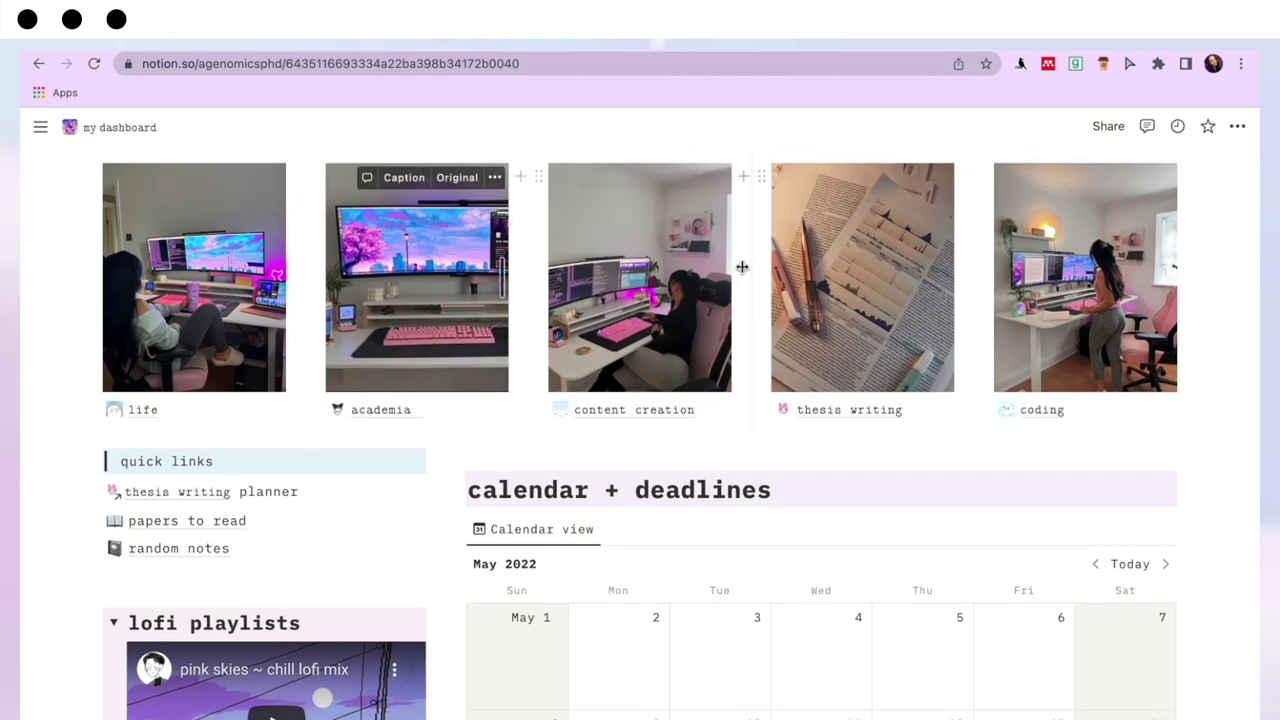
pyautogui.scroll(3, 1140, 268)
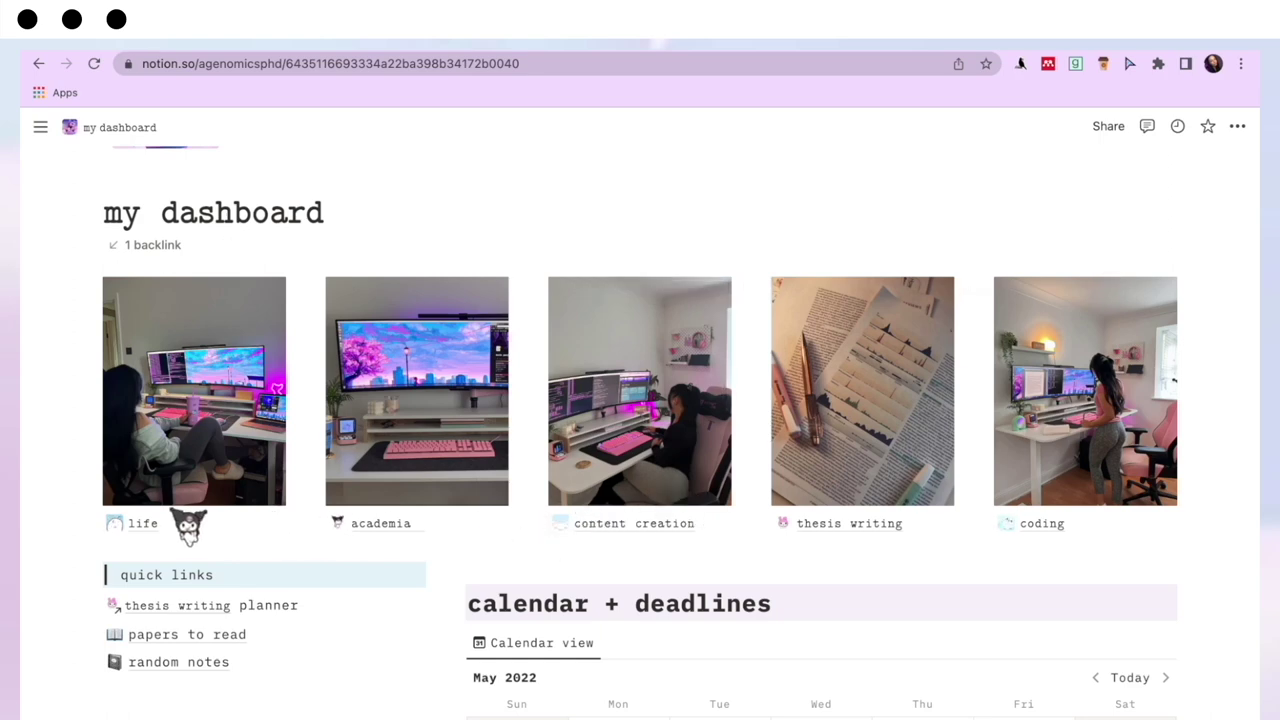
pyautogui.click(132, 518)
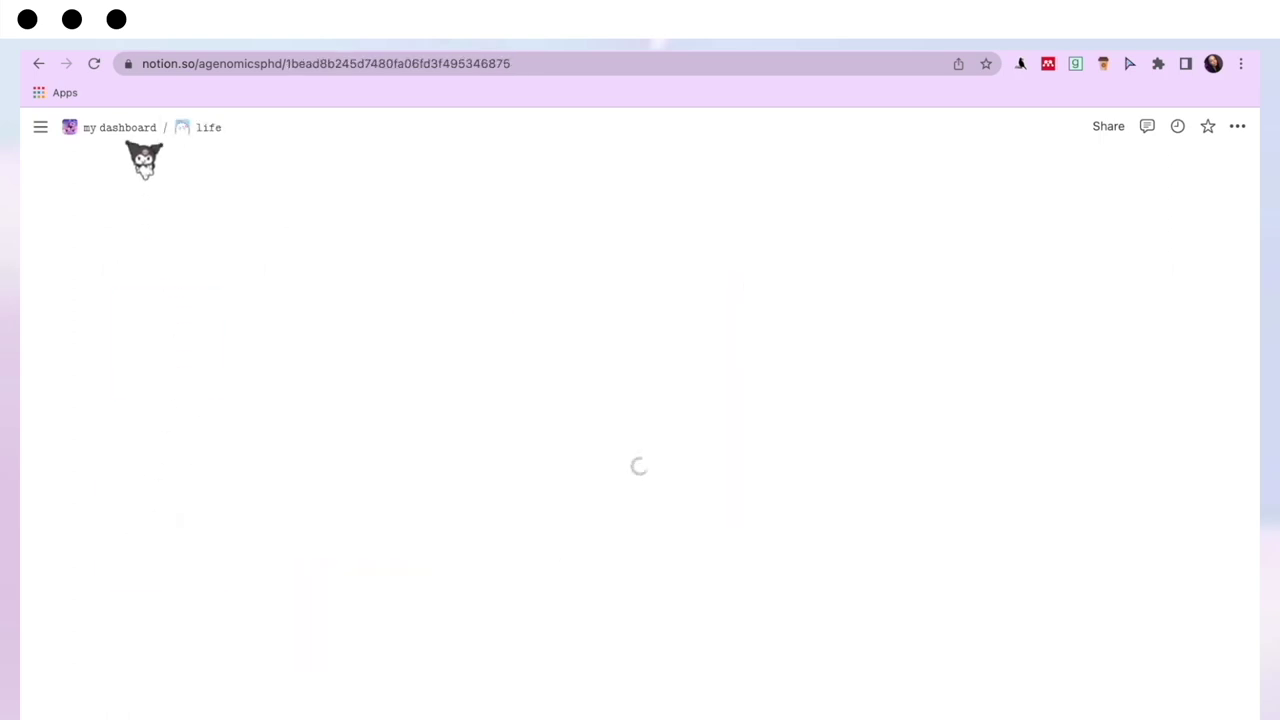
pyautogui.click(137, 127)
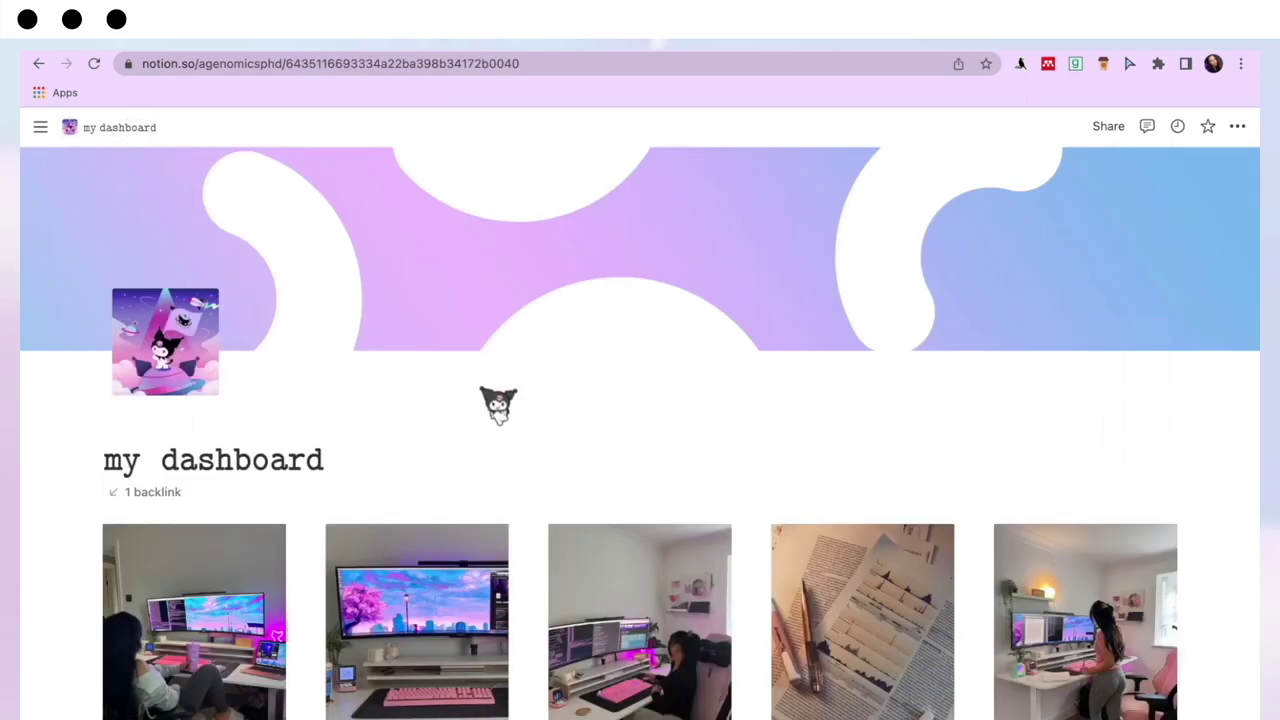
# Examine the quick links, calendar and lofi playlists sections, and try playing the embedded pink skies video.
pyautogui.scroll(-10, 498, 405)
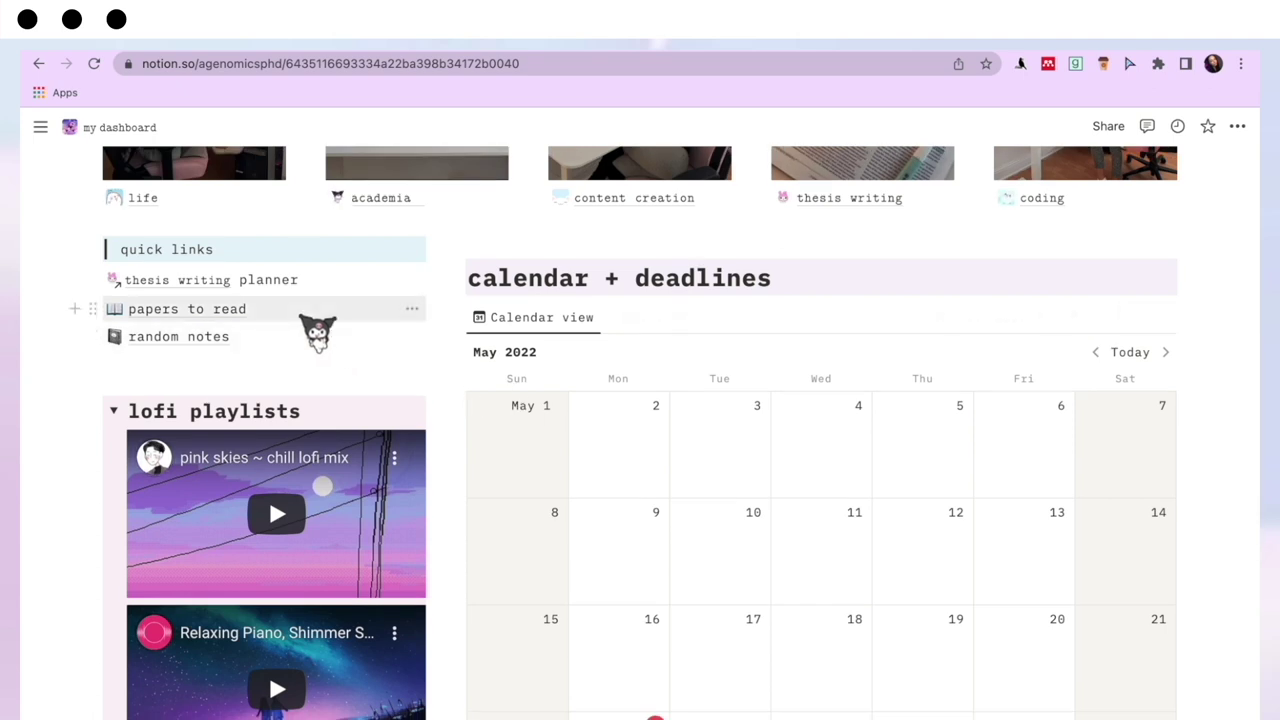
pyautogui.scroll(-1, 314, 329)
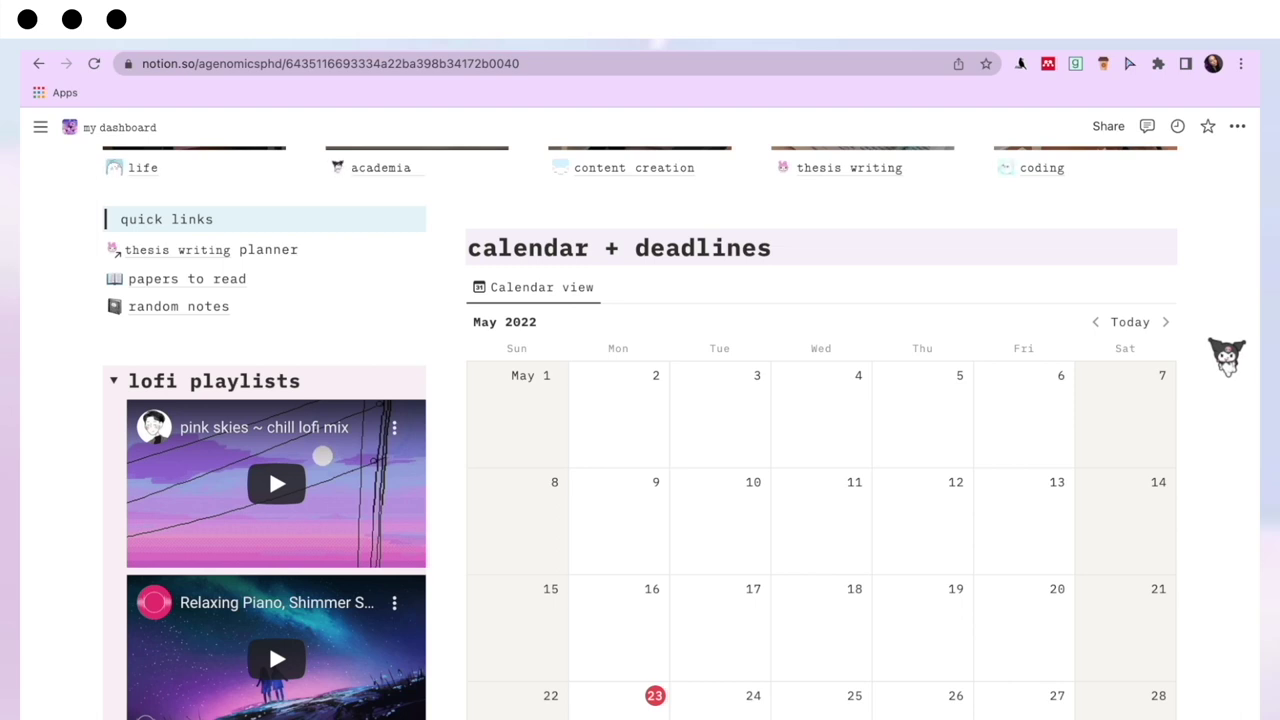
pyautogui.scroll(-2, 886, 480)
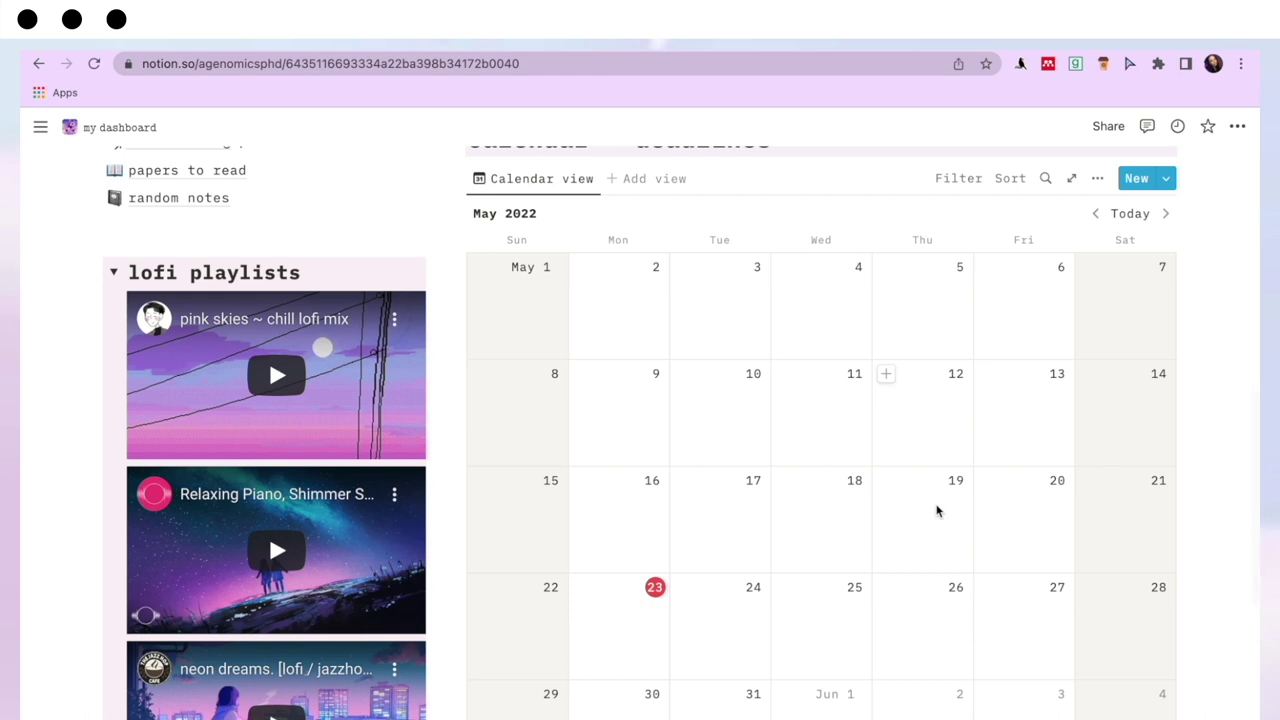
pyautogui.scroll(-1, 936, 511)
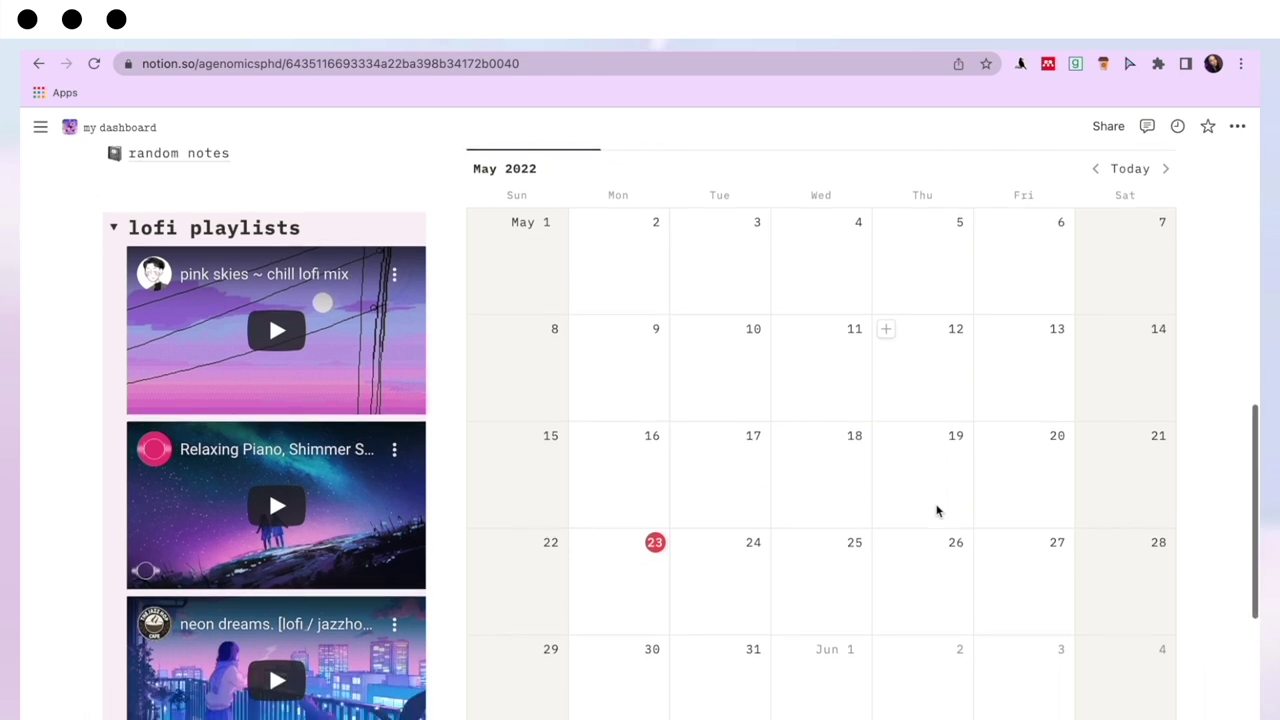
pyautogui.scroll(-1, 936, 511)
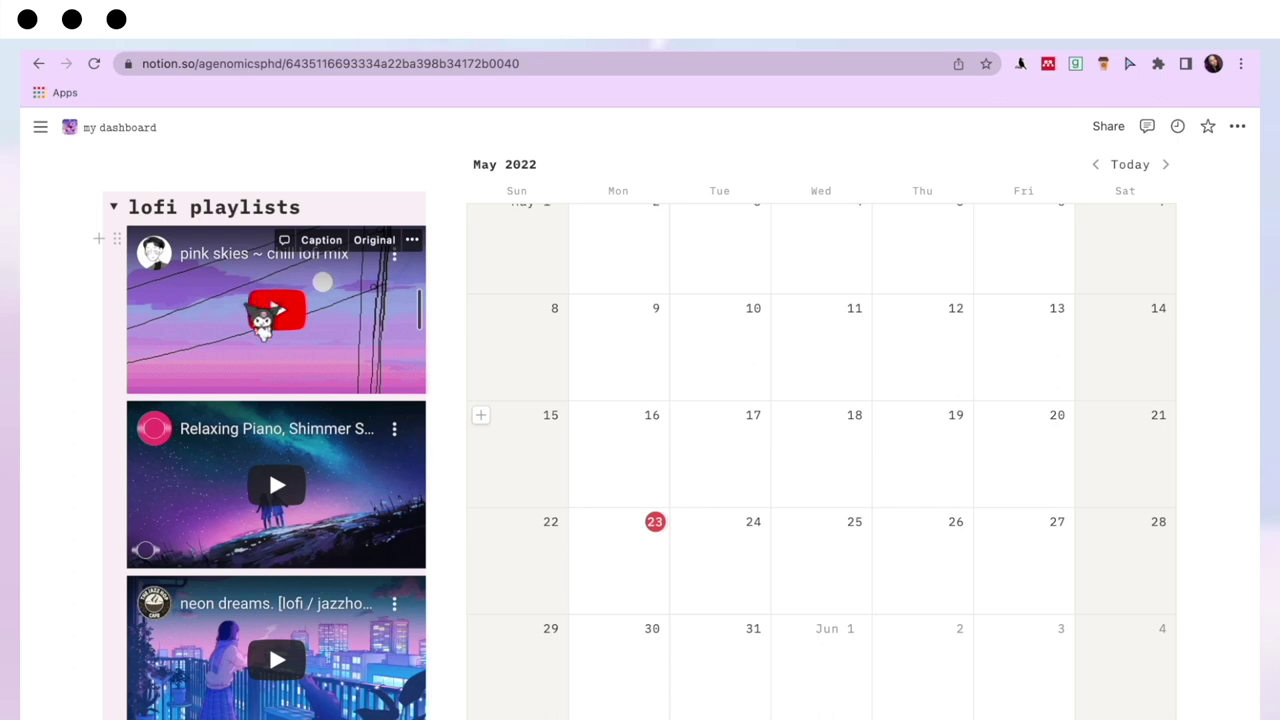
pyautogui.scroll(-4, 266, 320)
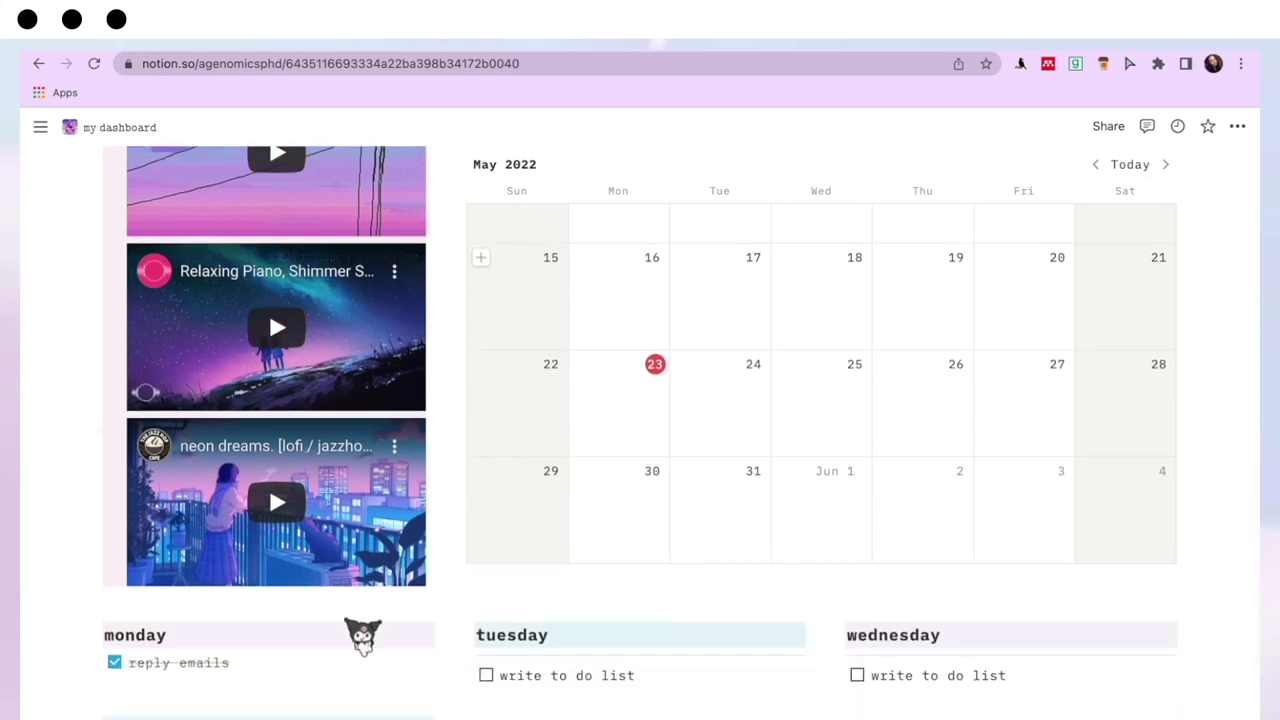
pyautogui.scroll(4, 360, 673)
pyautogui.click(286, 342)
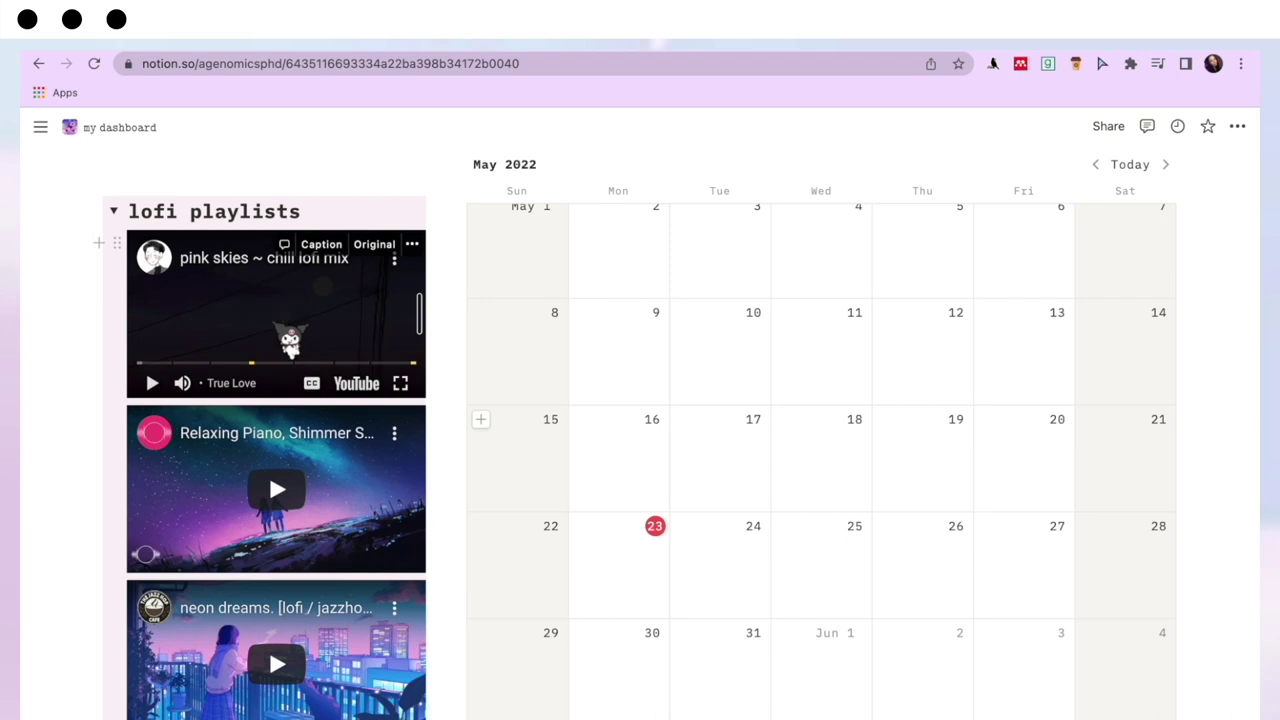
# Add a test to-do "tjbdkjbafd" below reply emails in the monday list and mark it as done.
pyautogui.scroll(-7, 531, 434)
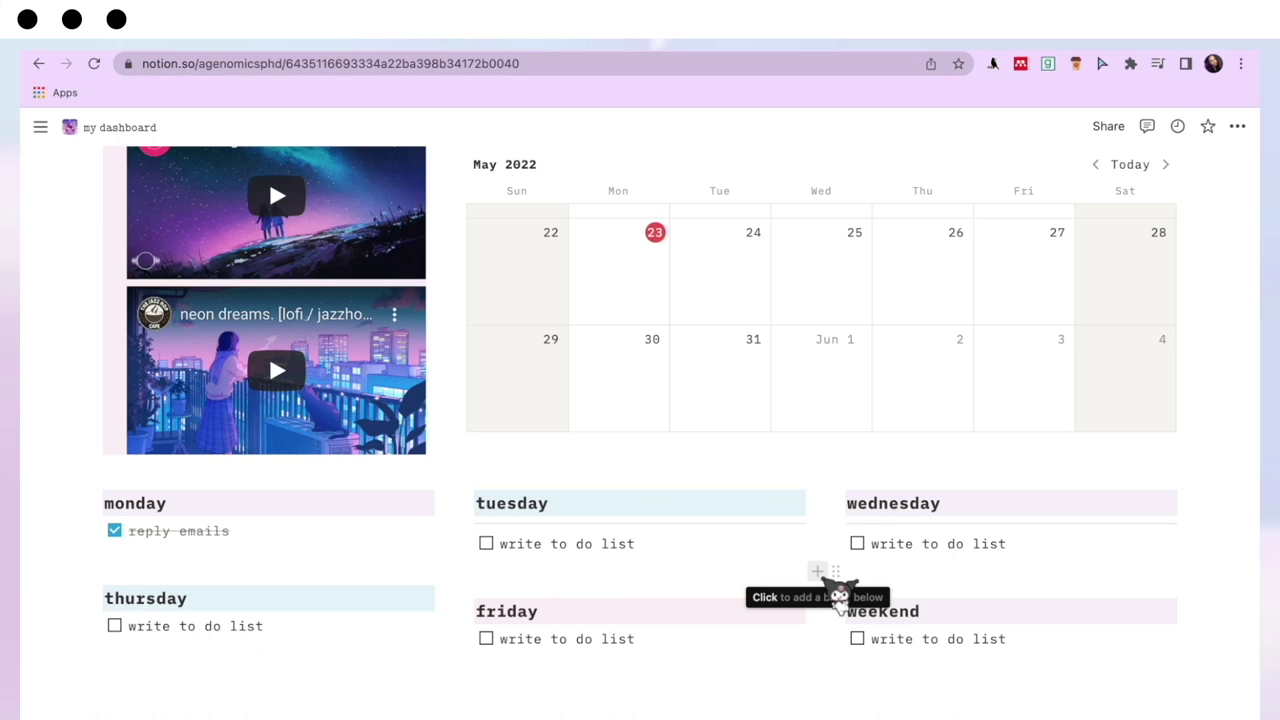
pyautogui.click(240, 530)
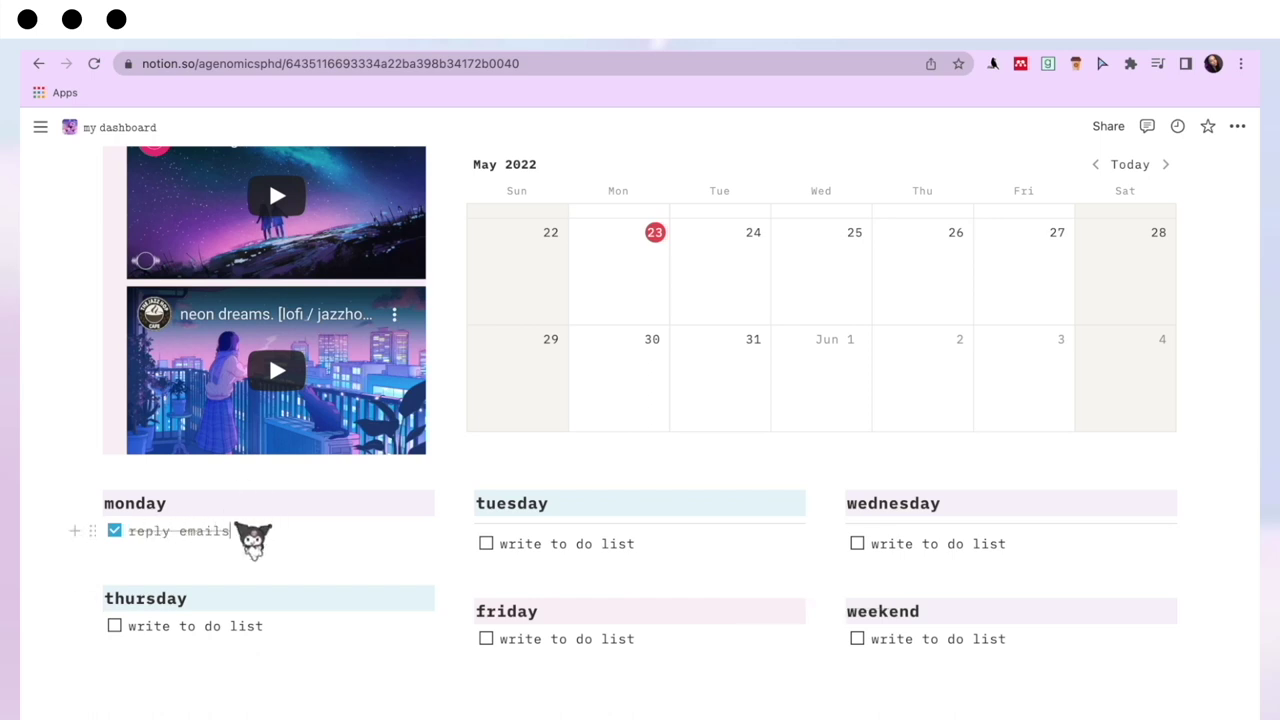
pyautogui.press('Return')
pyautogui.write('/')
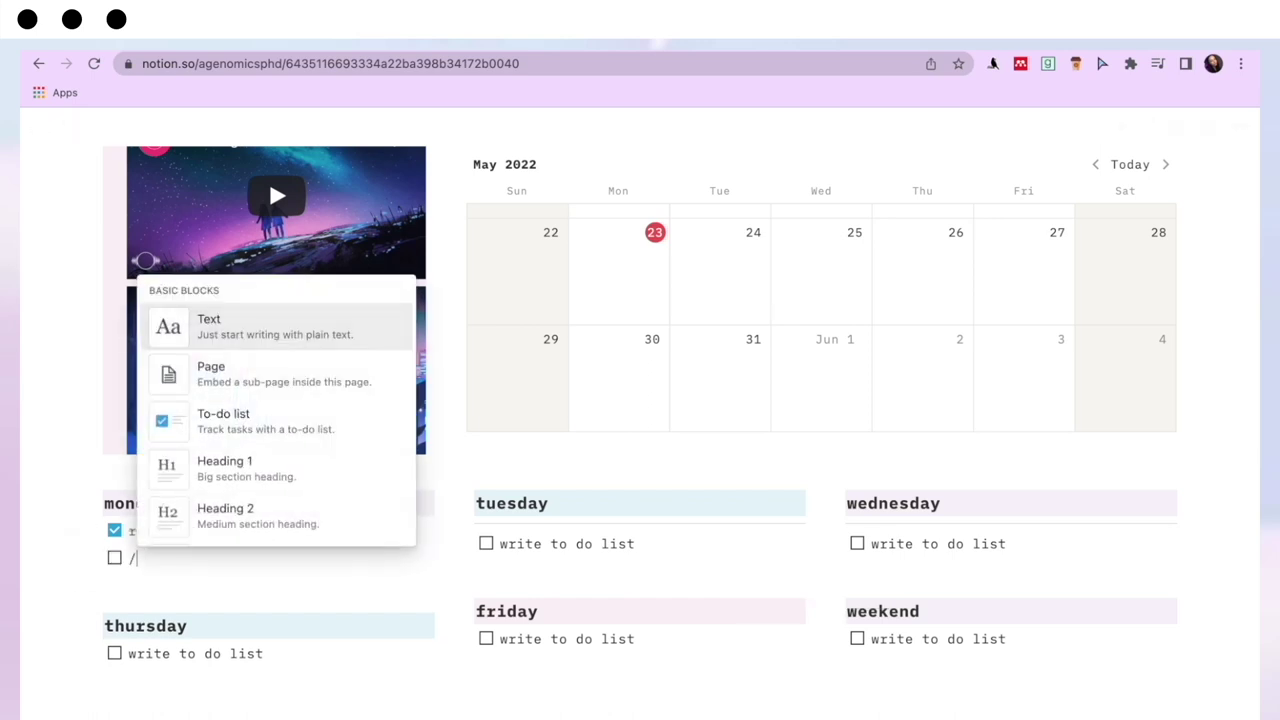
pyautogui.press('BackSpace')
pyautogui.write('tjbdkjbafd')
pyautogui.press('Escape')
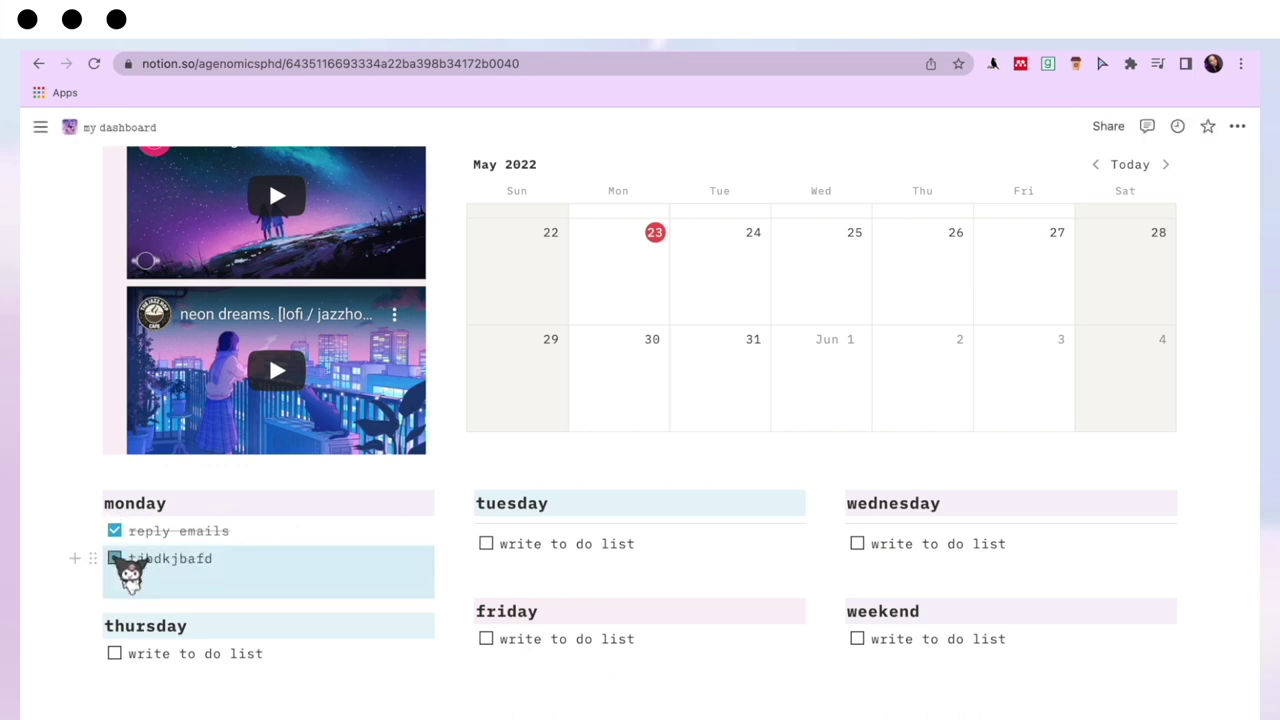
pyautogui.click(114, 558)
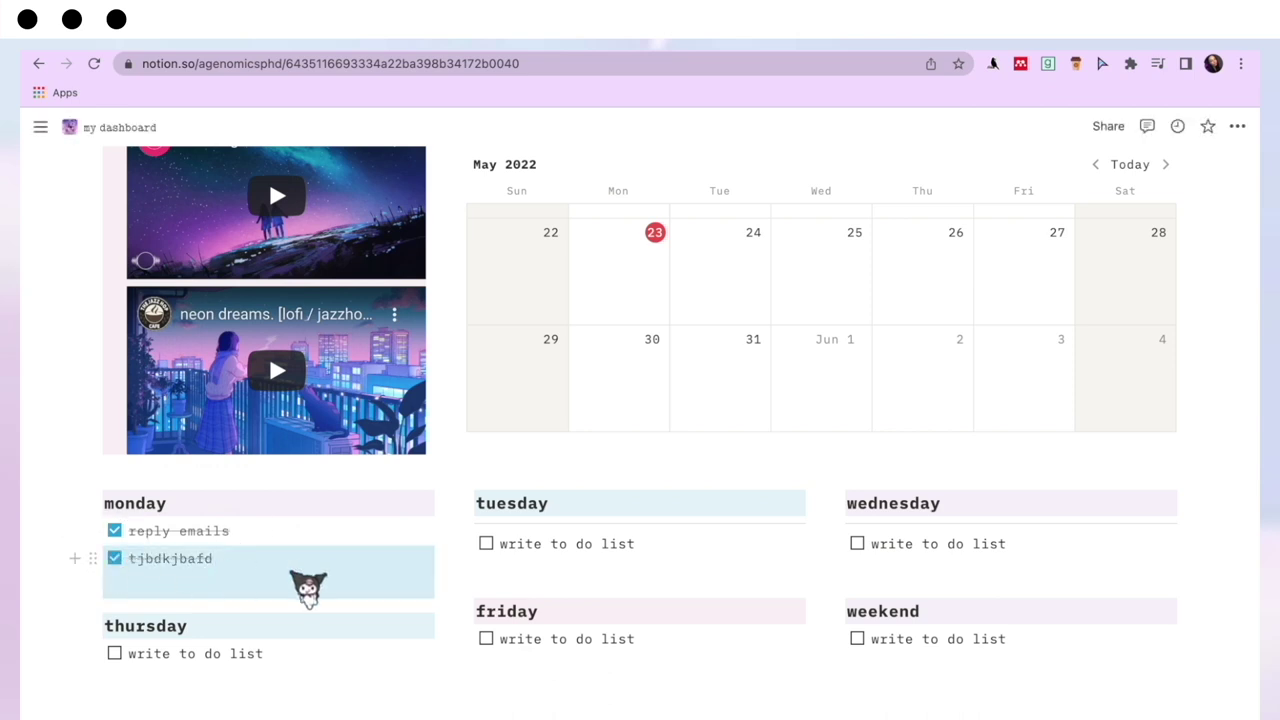
# Delete the test to-do's text and checkbox from the monday list.
pyautogui.press('Return')
pyautogui.press('BackSpace')
pyautogui.press('BackSpace')
pyautogui.press('BackSpace')
pyautogui.press('BackSpace')
pyautogui.press('BackSpace')
pyautogui.press('BackSpace')
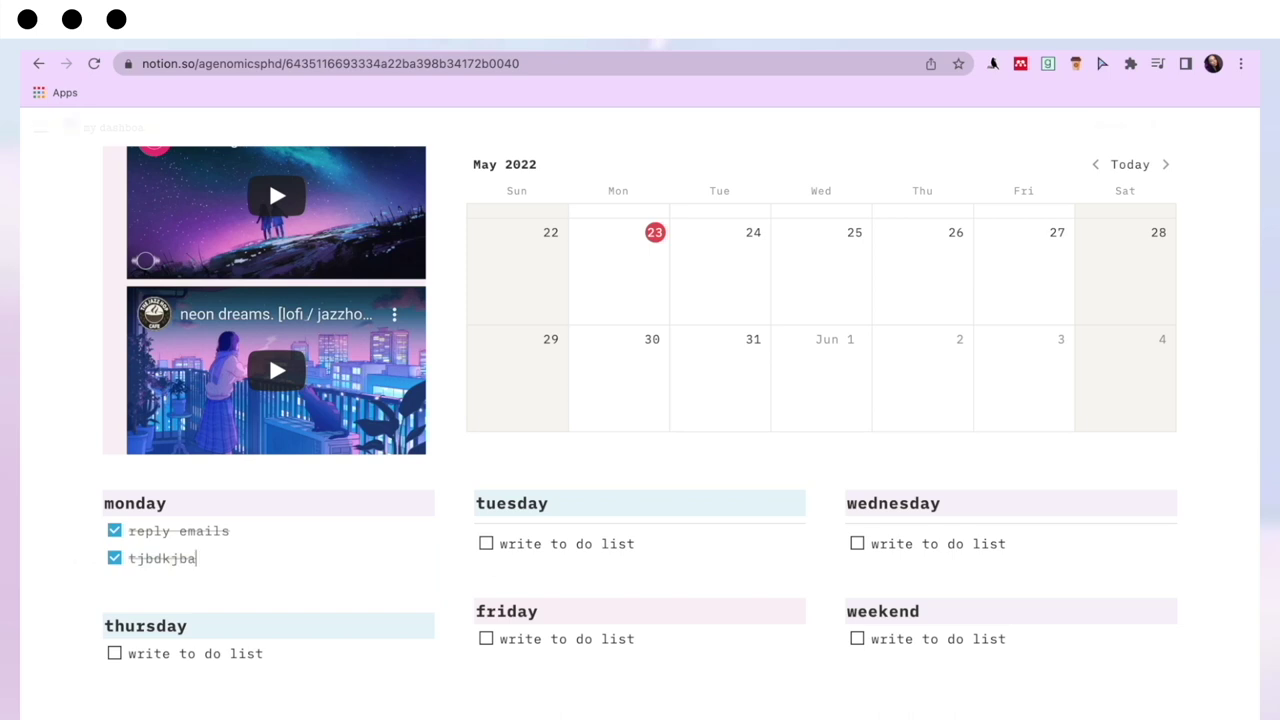
pyautogui.press('BackSpace')
pyautogui.press('BackSpace')
pyautogui.press('BackSpace')
pyautogui.press('BackSpace')
pyautogui.press('BackSpace')
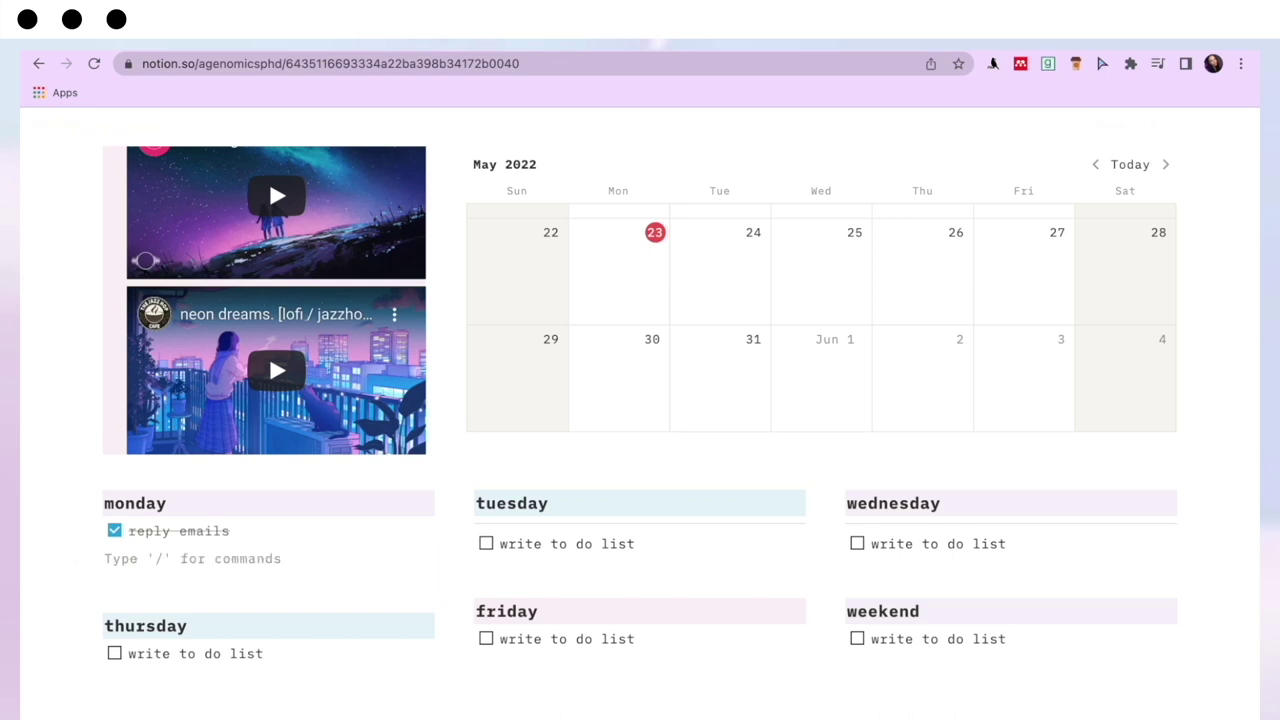
# Review the dashboard's overall layout and open the life page from its row of linked pages.
pyautogui.scroll(10, 268, 177)
pyautogui.scroll(2, 640, 430)
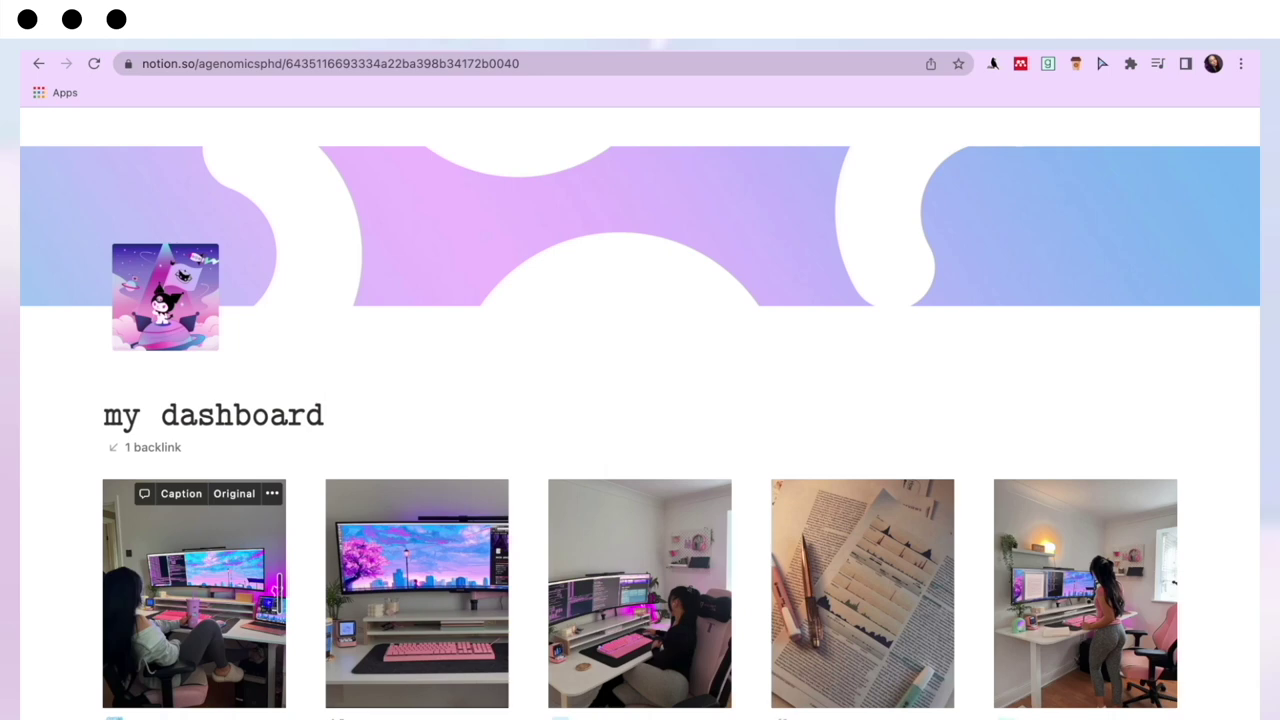
pyautogui.scroll(-3, 280, 557)
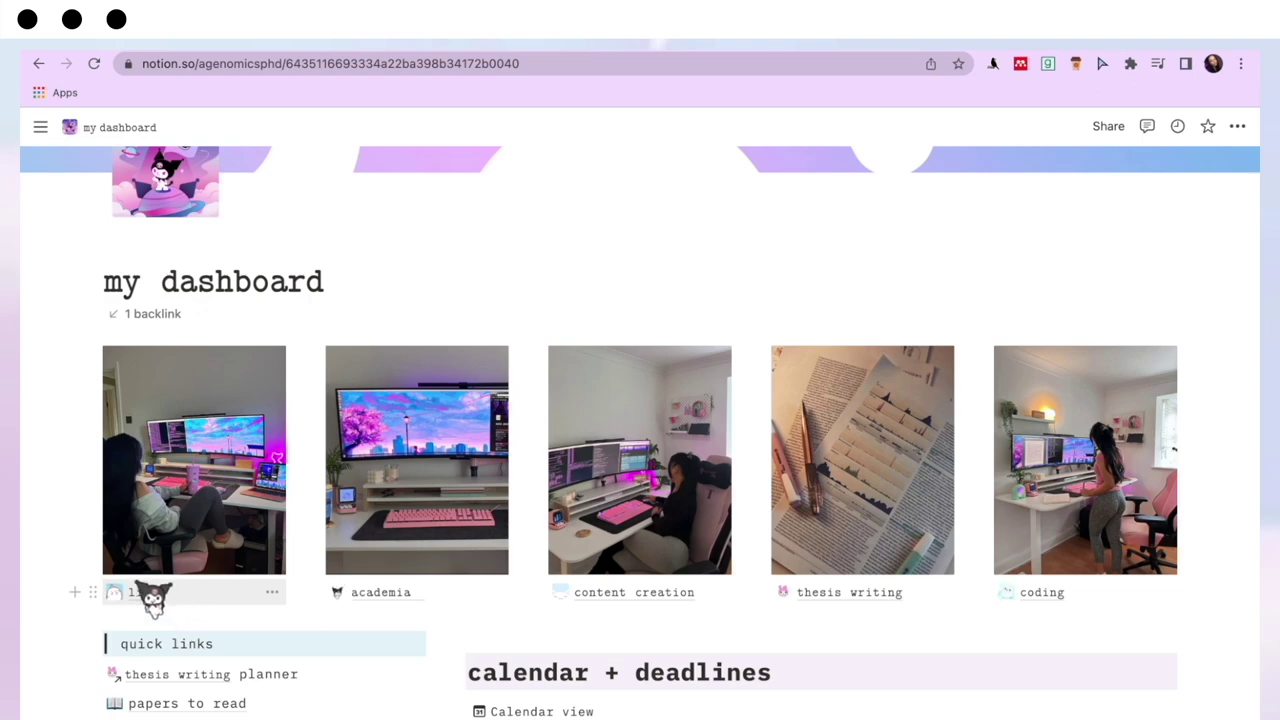
pyautogui.scroll(-8, 149, 594)
pyautogui.scroll(10, 177, 540)
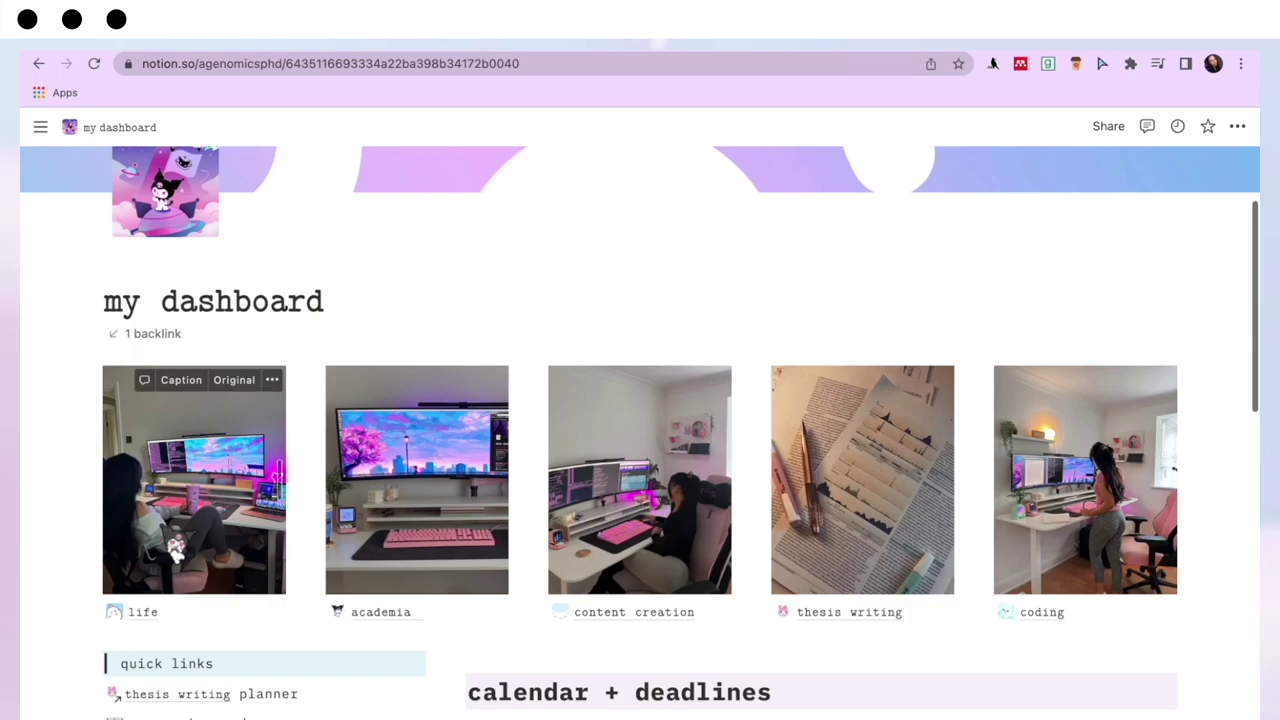
pyautogui.scroll(2, 177, 548)
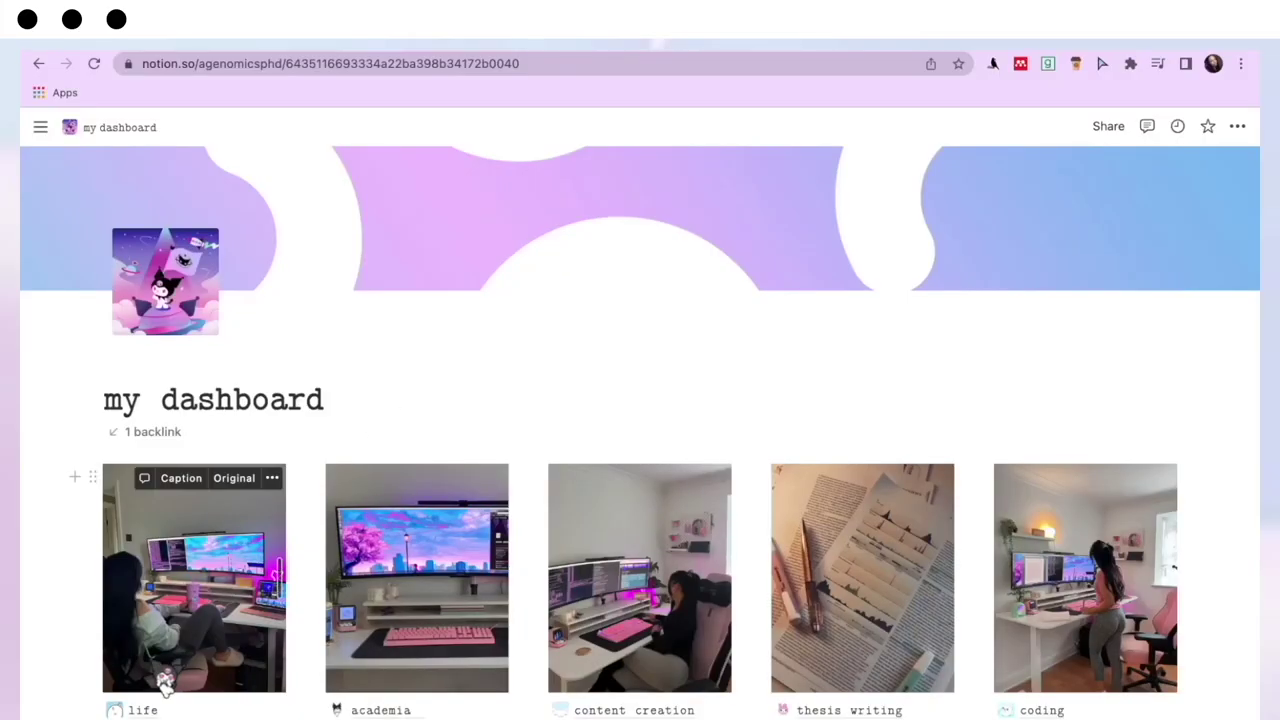
pyautogui.click(143, 708)
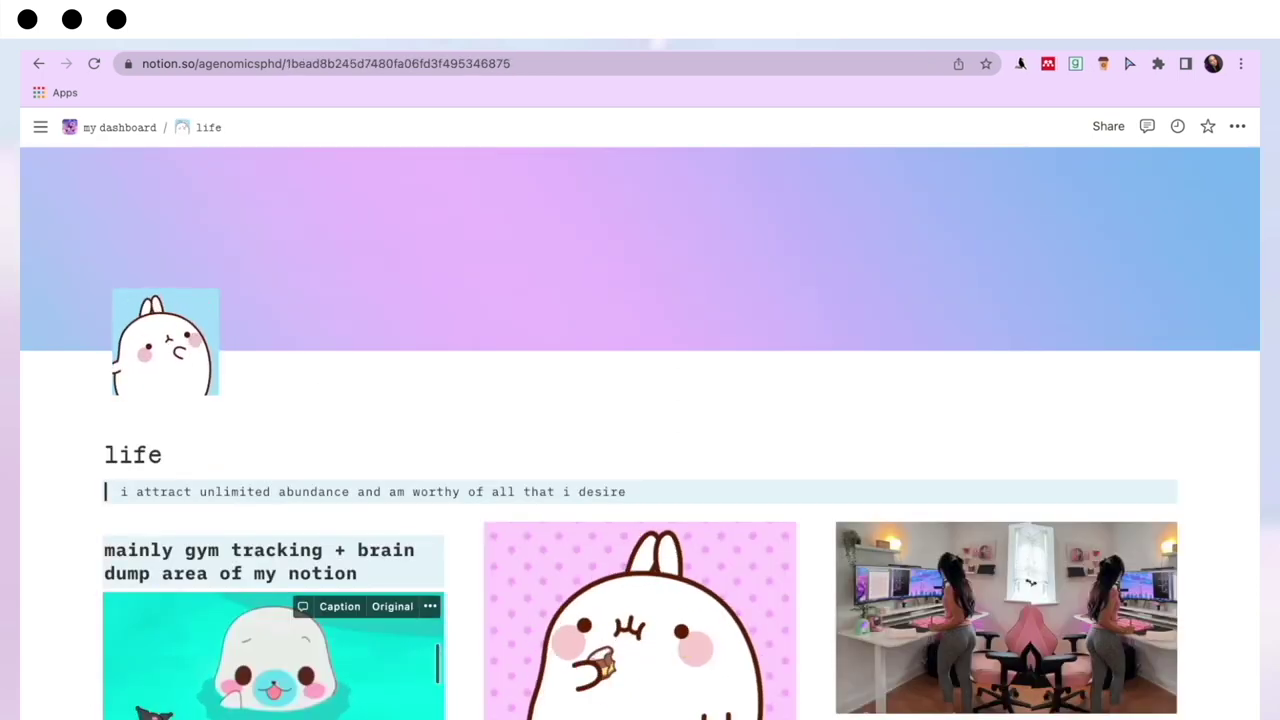
# Examine the life page's quotes, images, goals list, Spotify playlist and weekly to-do section.
pyautogui.scroll(-12, 600, 600)
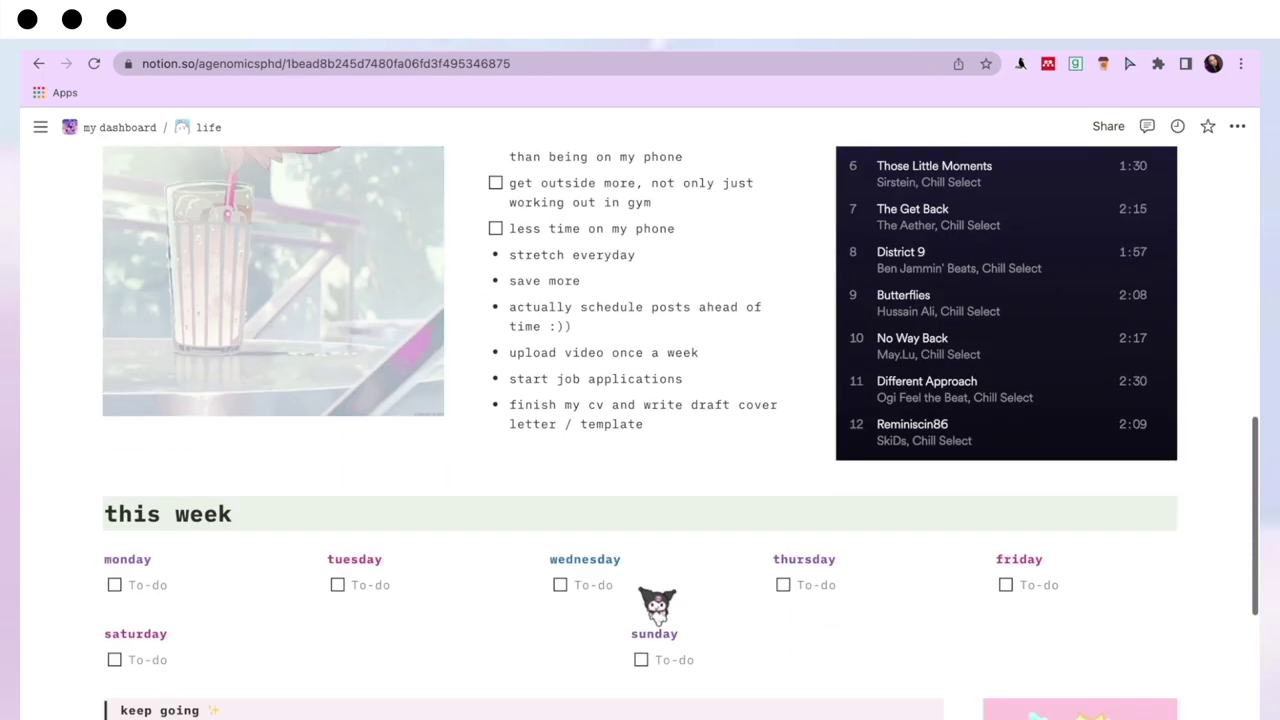
pyautogui.scroll(-5, 656, 605)
pyautogui.scroll(15, 657, 600)
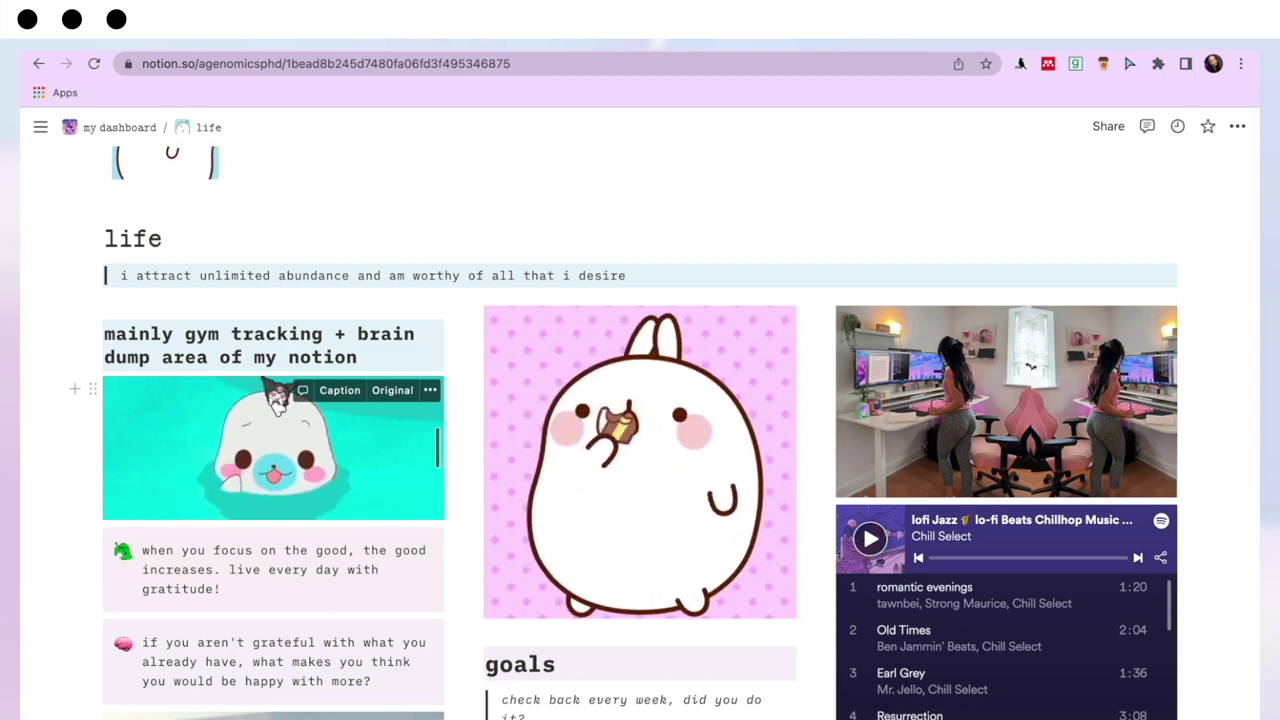
pyautogui.scroll(-5, 278, 396)
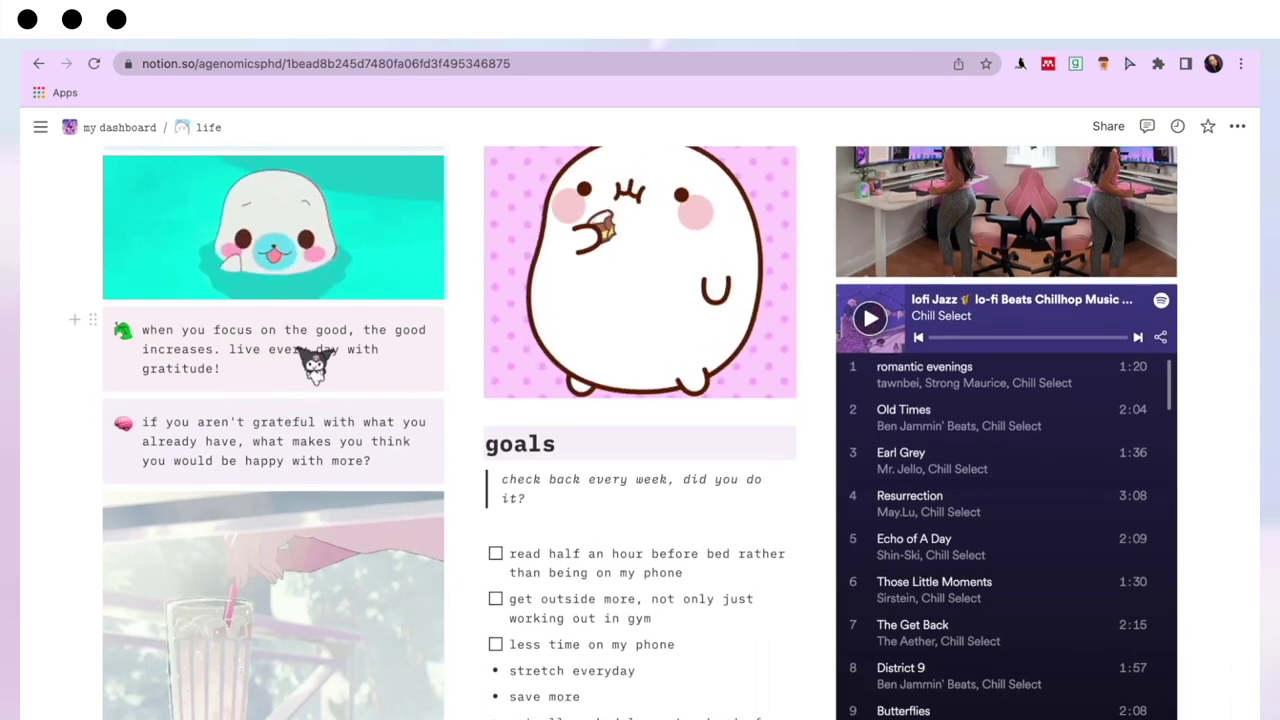
pyautogui.scroll(-3, 792, 470)
pyautogui.scroll(4, 771, 378)
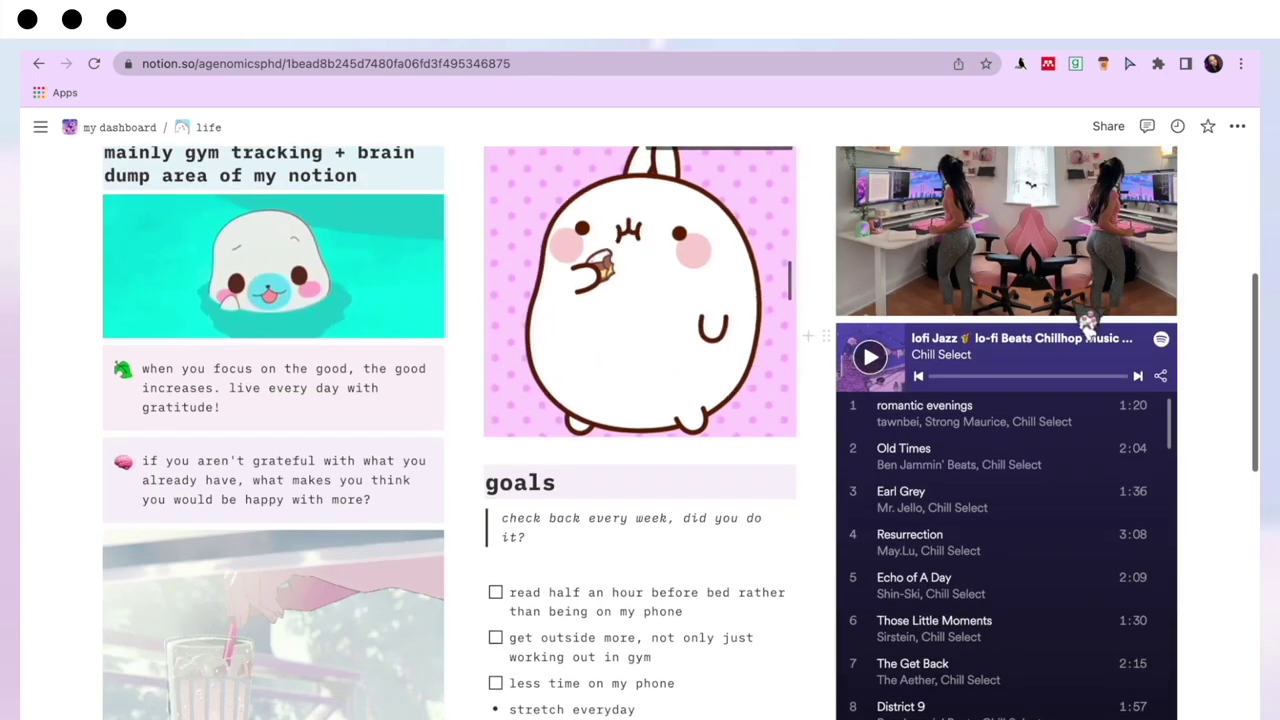
pyautogui.scroll(2, 1046, 455)
pyautogui.scroll(-3, 1046, 457)
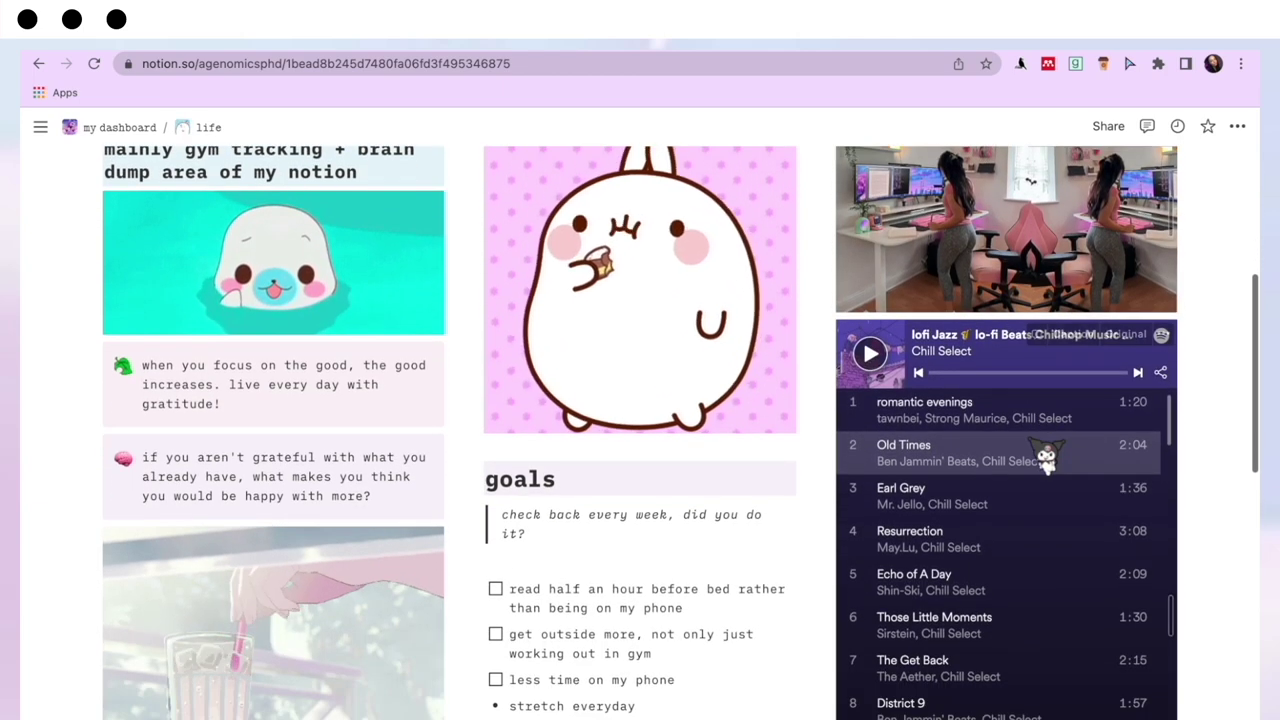
# Read through the life page's goals checklist, the this week to-dos and the section leading to the gym tracker.
pyautogui.scroll(-2, 1246, 514)
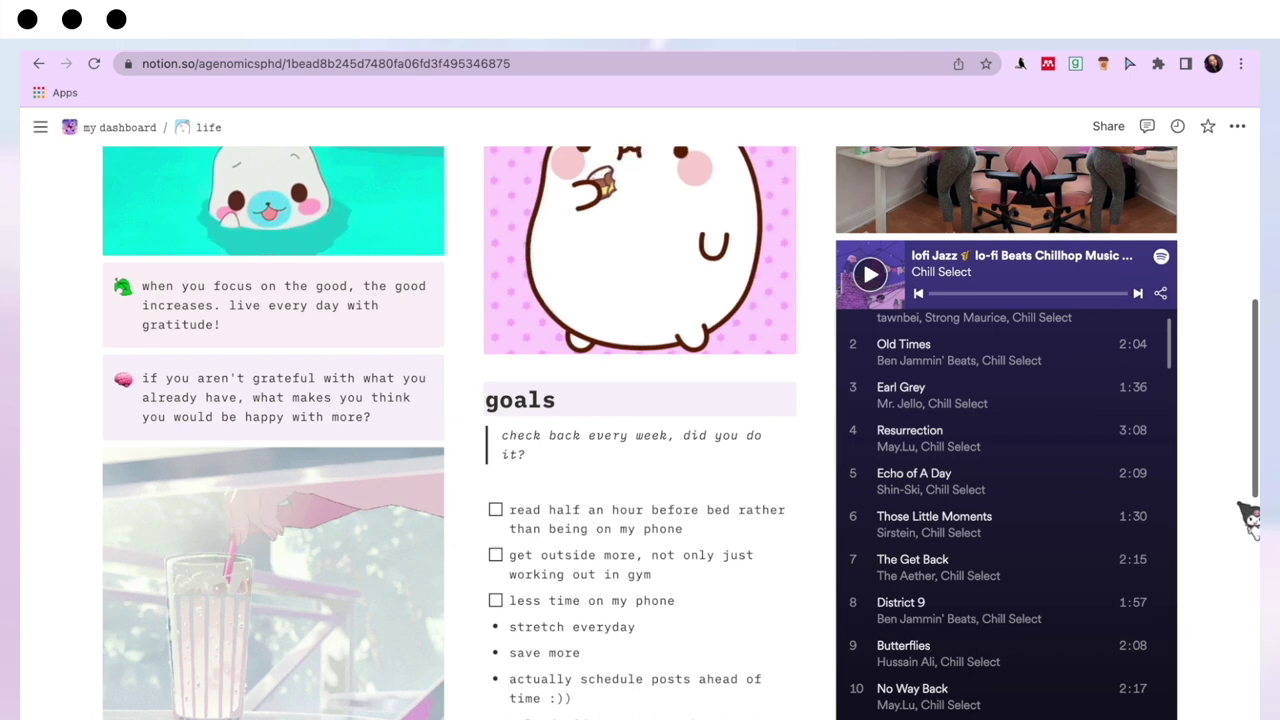
pyautogui.scroll(-1, 1250, 518)
pyautogui.scroll(-2, 749, 551)
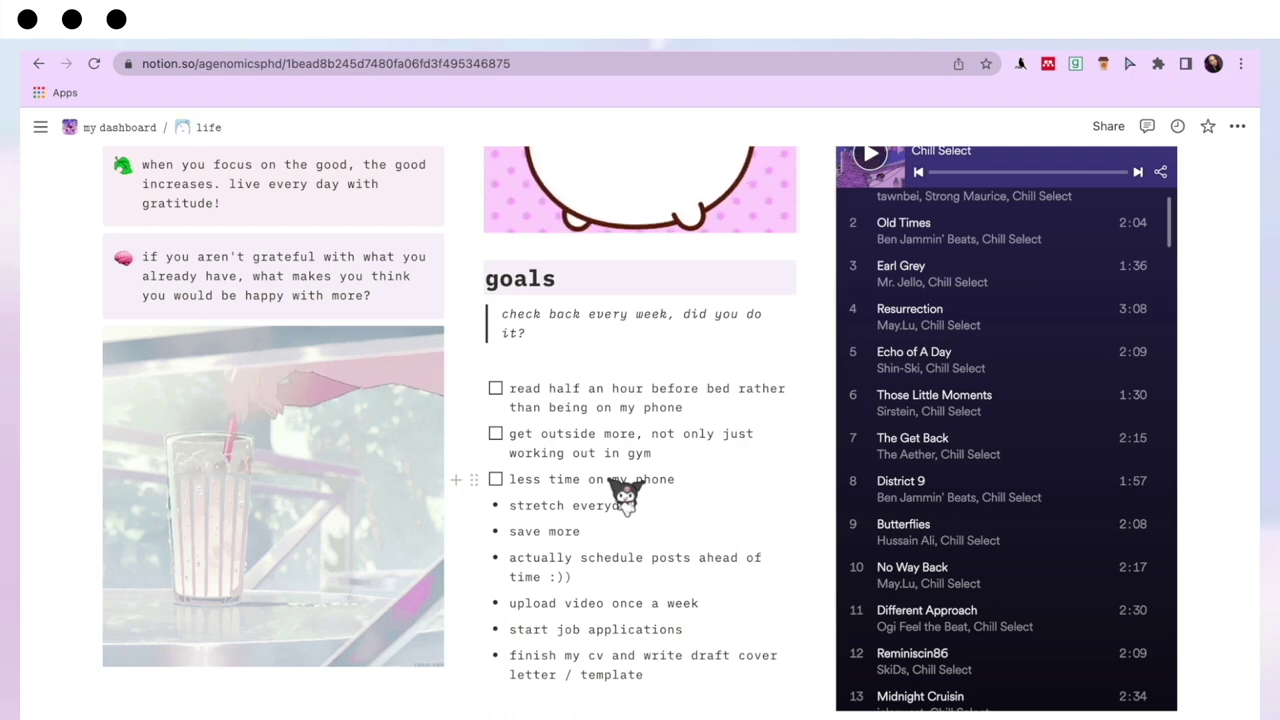
pyautogui.scroll(-5, 623, 491)
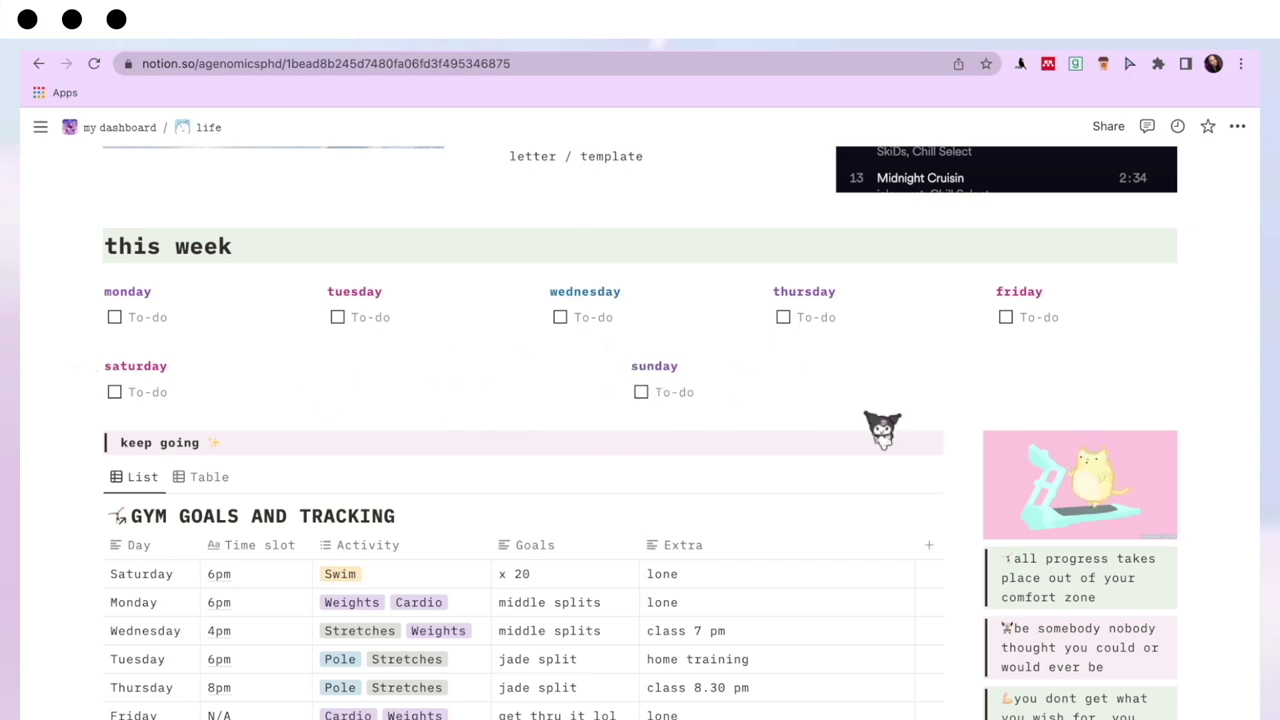
pyautogui.scroll(-1, 882, 430)
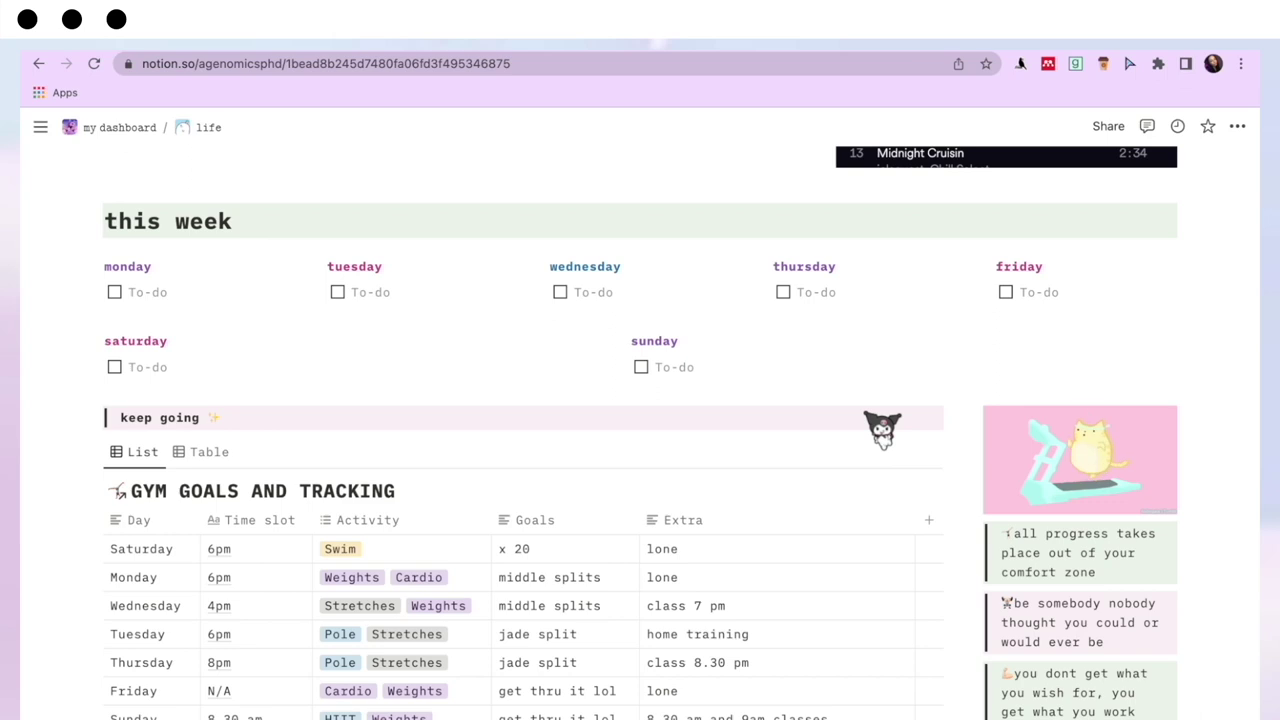
pyautogui.scroll(-3, 882, 430)
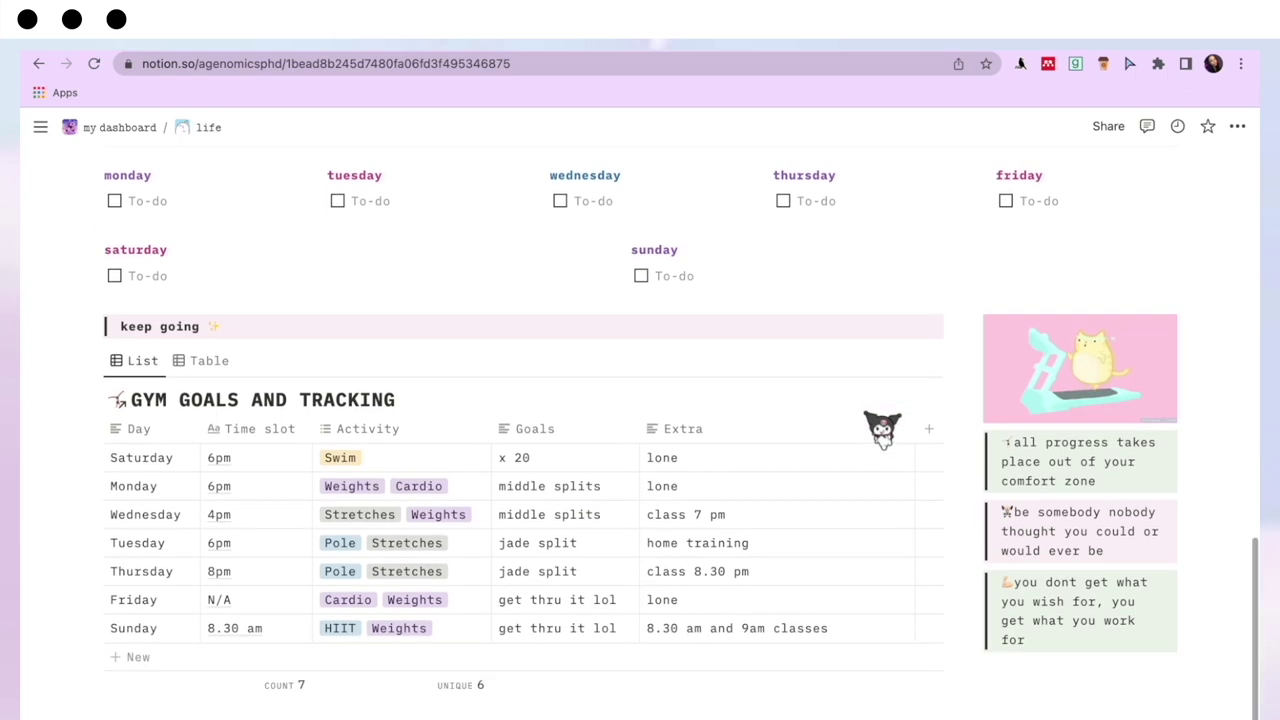
# Examine the gym goals and tracking table's days, time slots, activities, goals and extra notes.
pyautogui.scroll(6, 882, 430)
pyautogui.scroll(2, 882, 430)
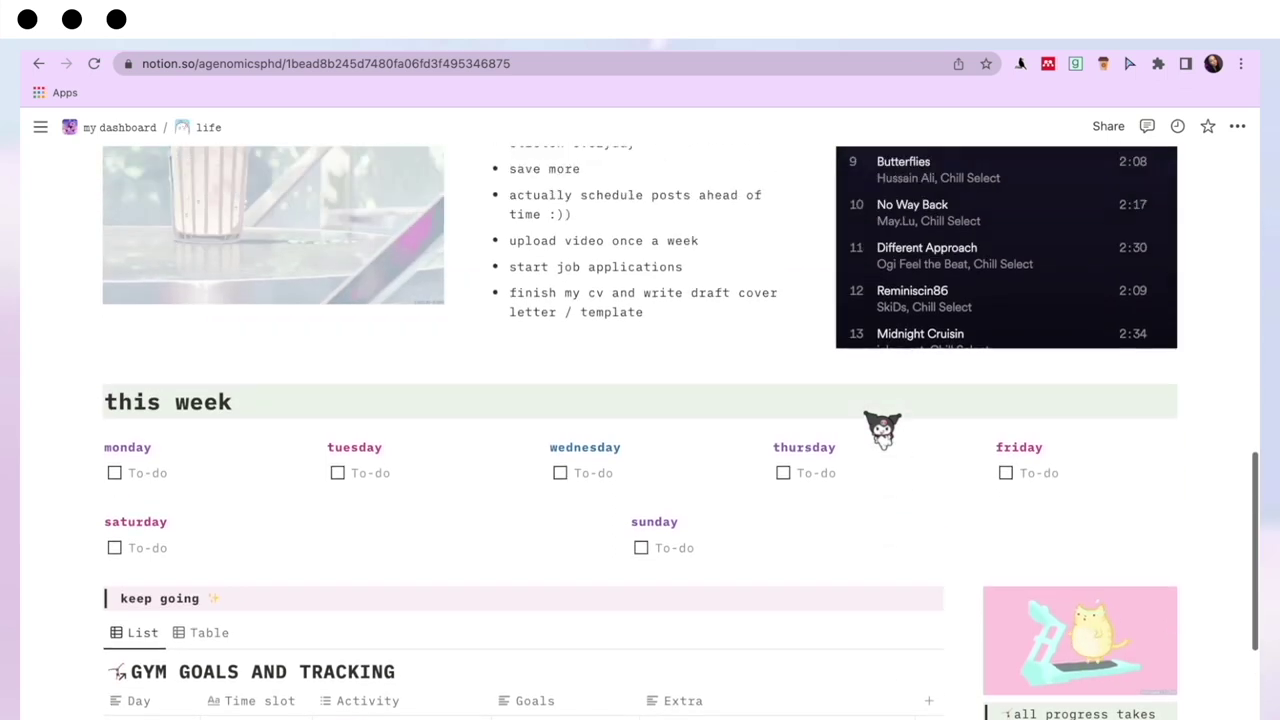
pyautogui.scroll(-5, 860, 440)
pyautogui.scroll(-2, 386, 491)
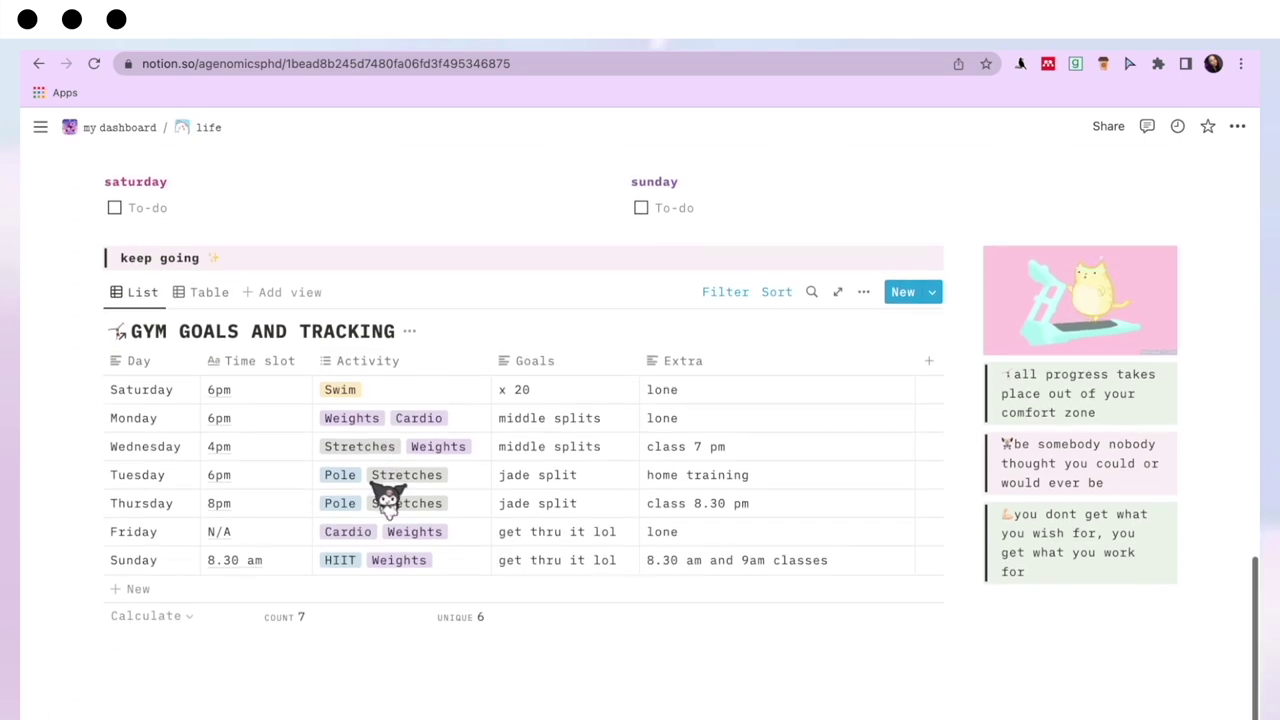
pyautogui.scroll(-1, 388, 497)
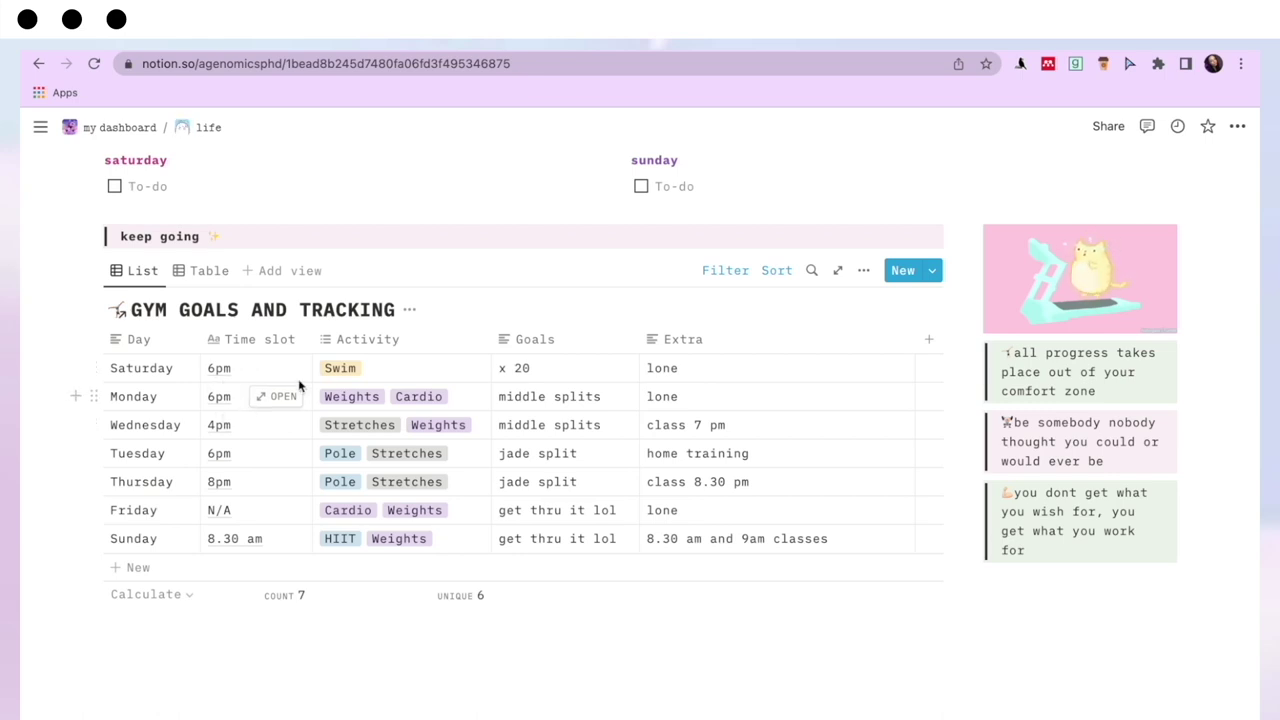
pyautogui.click(552, 394)
pyautogui.press('Escape')
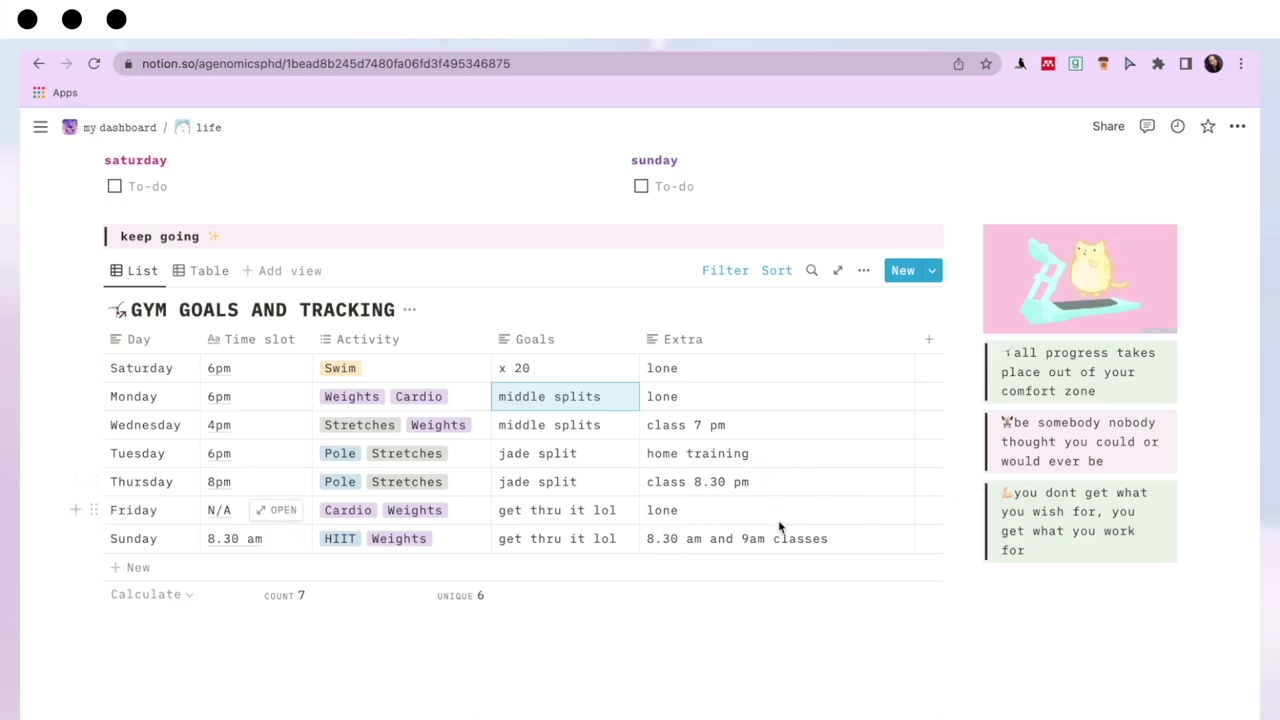
# Review the whole life page once more, from the gym quotes up to the cover and back through its sections.
pyautogui.scroll(1, 794, 366)
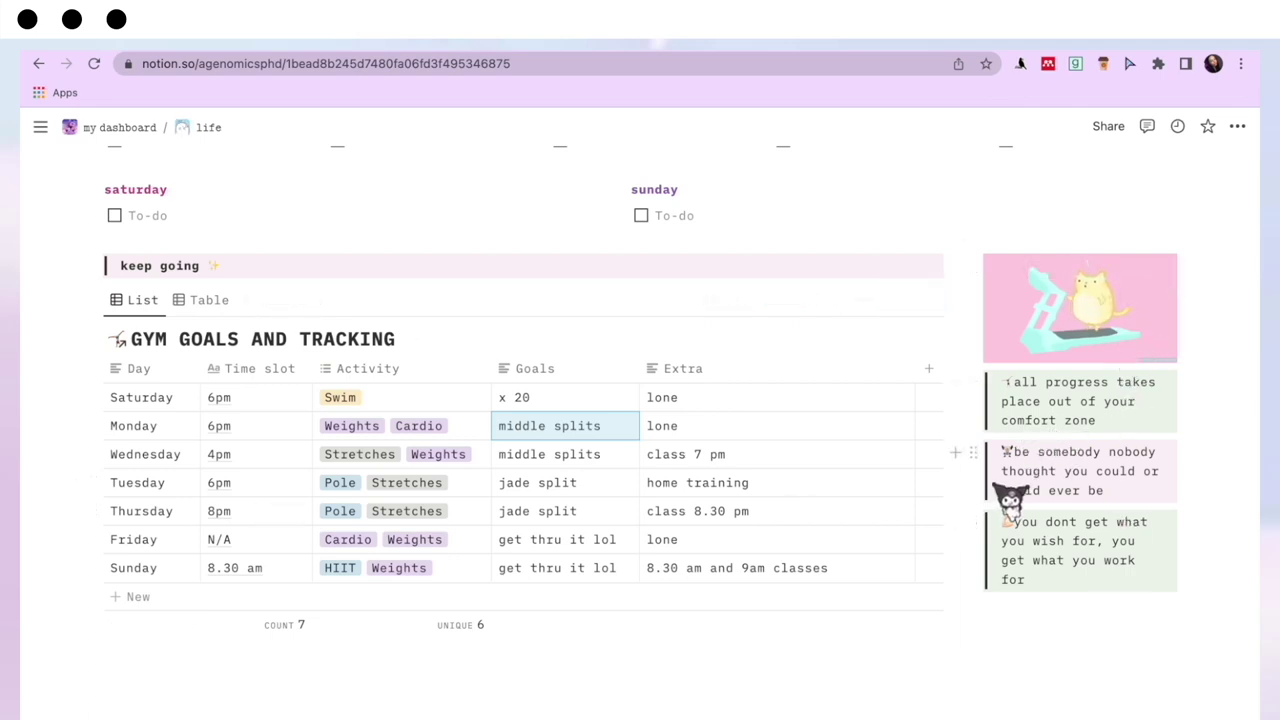
pyautogui.scroll(15, 1008, 498)
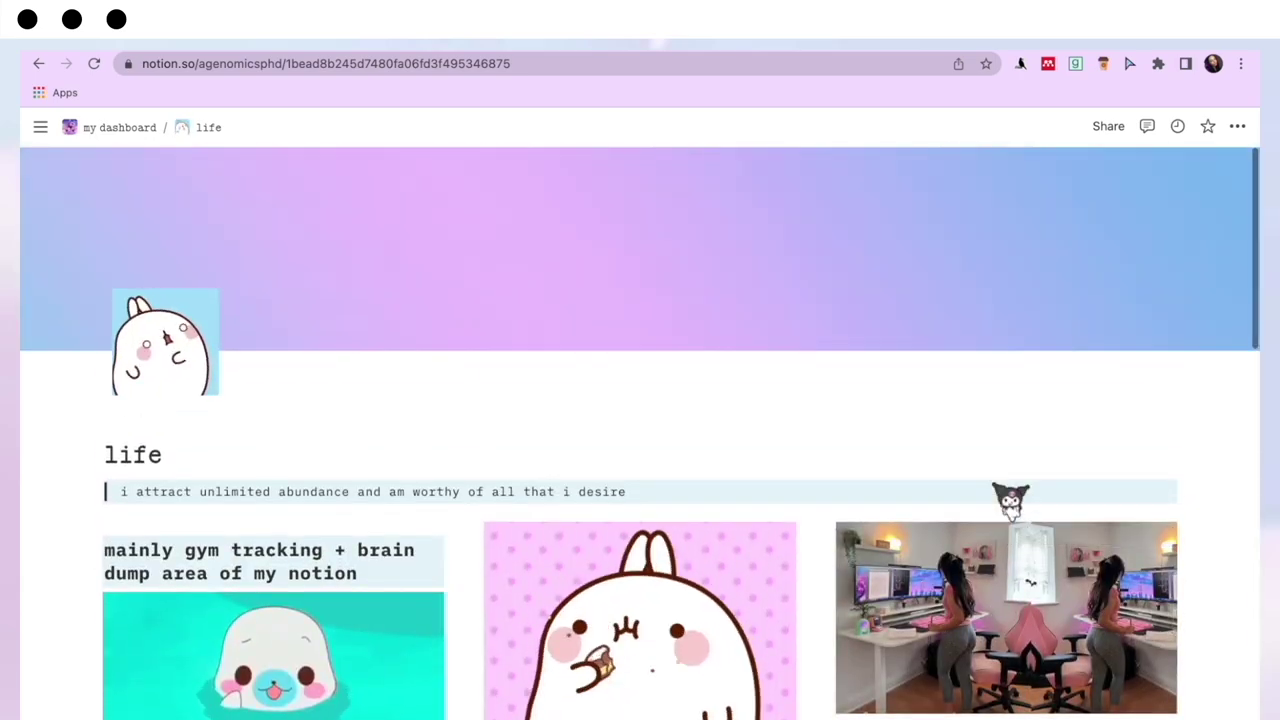
pyautogui.scroll(-12, 1008, 500)
pyautogui.scroll(10, 1008, 500)
pyautogui.scroll(-10, 1006, 492)
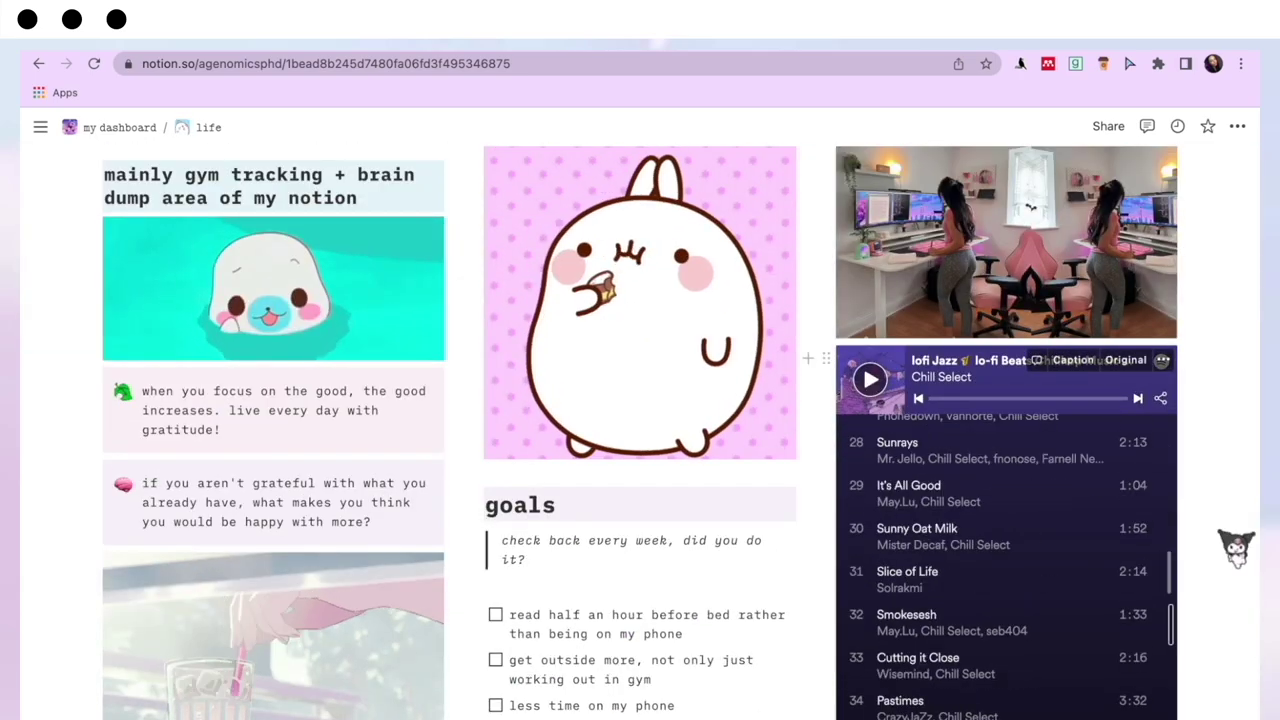
pyautogui.scroll(-8, 1236, 540)
pyautogui.scroll(-3, 1240, 545)
pyautogui.scroll(15, 1247, 550)
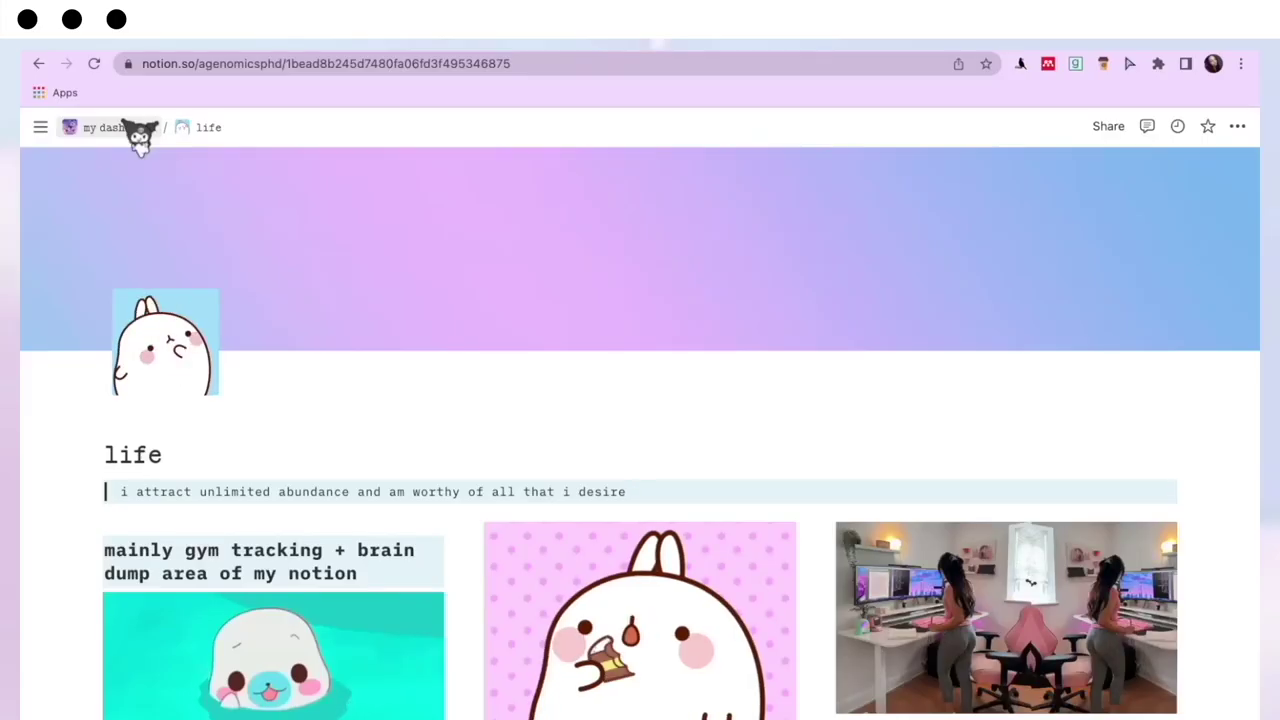
# Return to my dashboard and open the academia page from its row of linked pages.
pyautogui.click(137, 129)
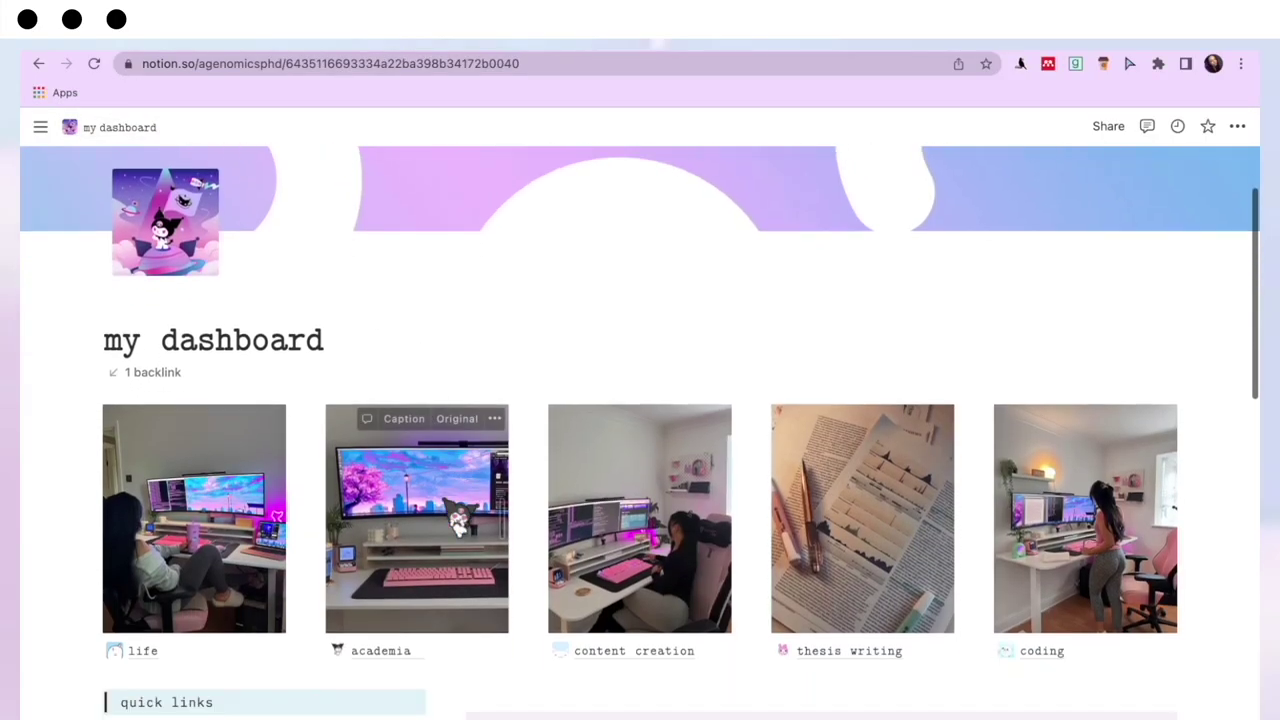
pyautogui.scroll(-1, 458, 520)
pyautogui.click(390, 604)
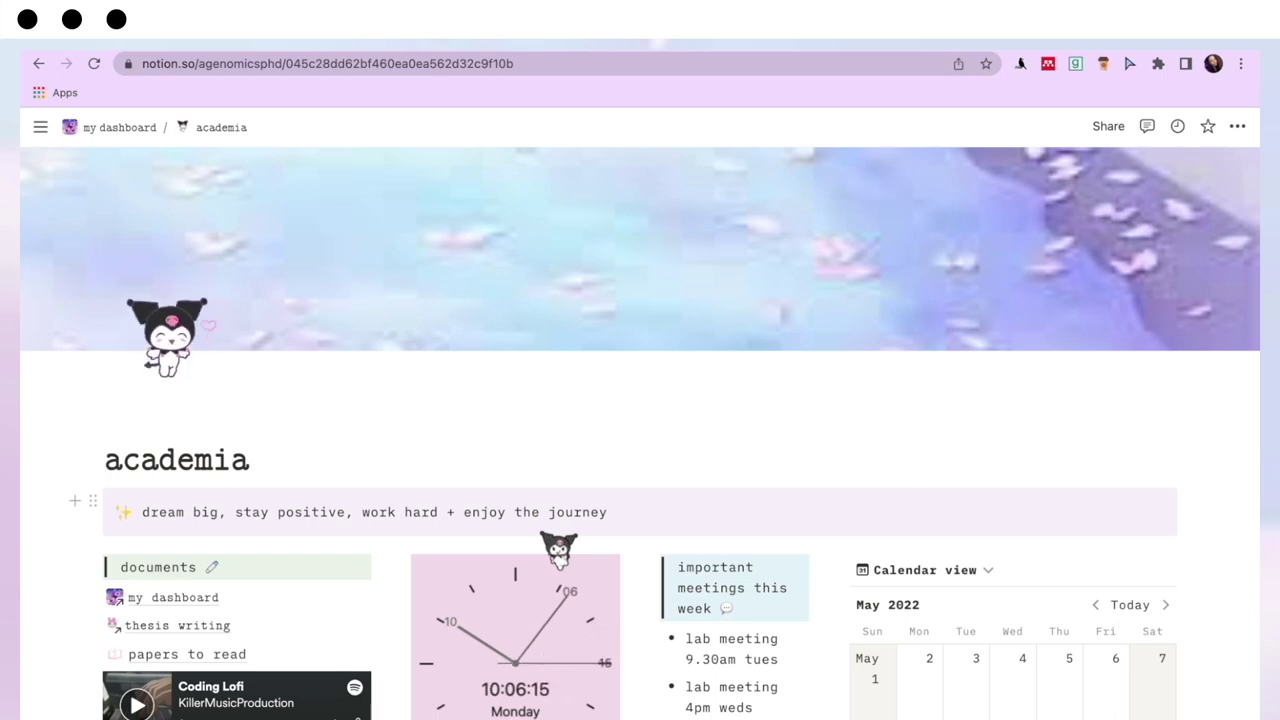
# Examine the academia page's documents list, playlist, clock, London weather forecast, important meetings and dates, weekly focus and calendar.
pyautogui.scroll(-2, 558, 548)
pyautogui.scroll(-3, 551, 400)
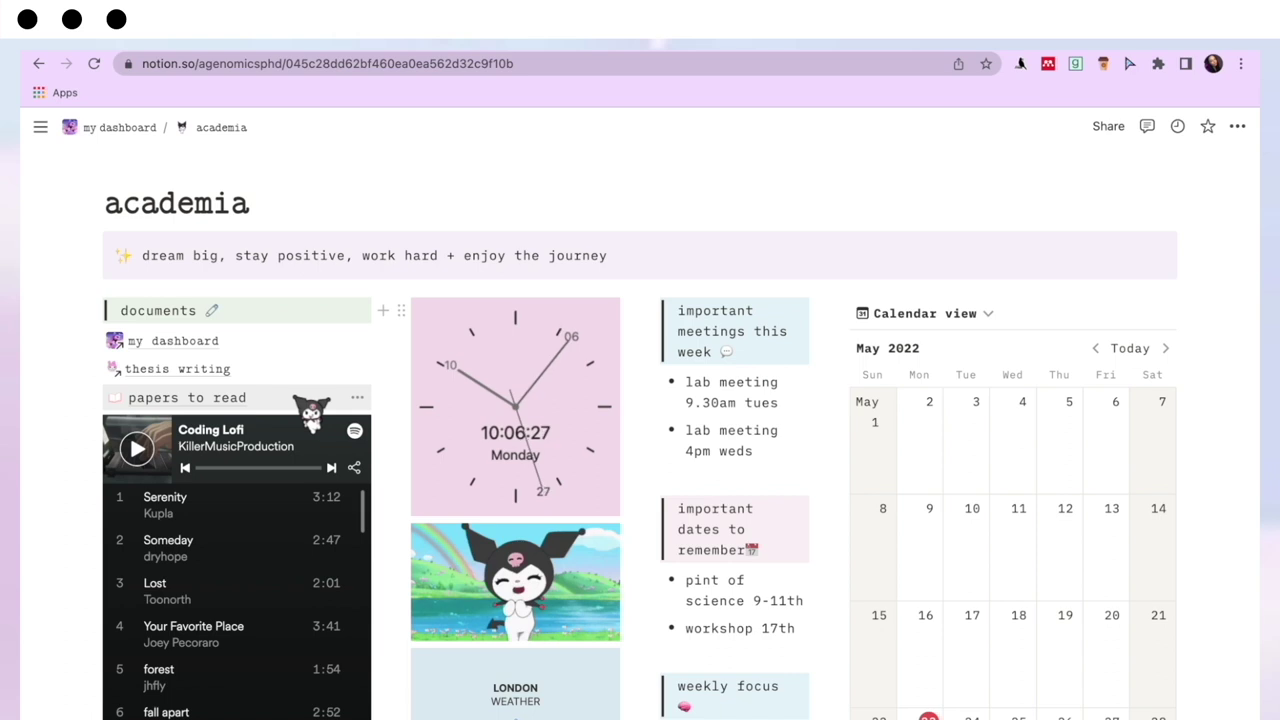
pyautogui.scroll(-3, 545, 330)
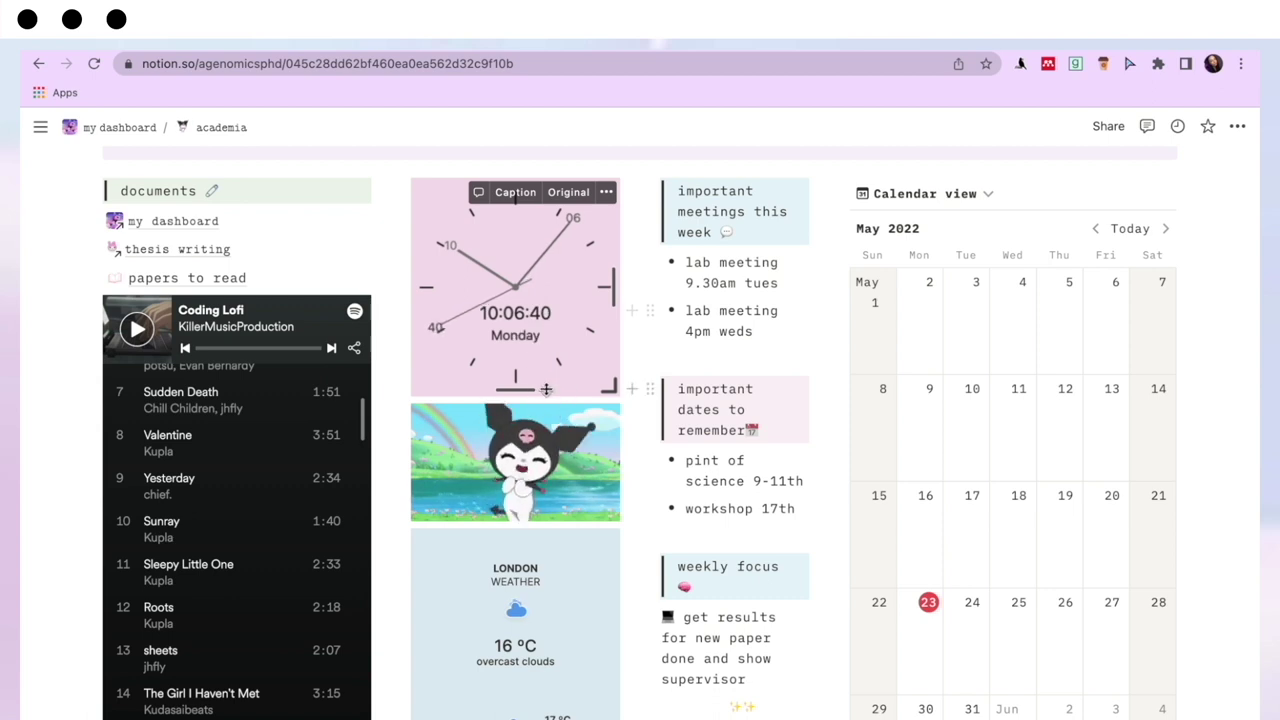
pyautogui.scroll(-2, 546, 389)
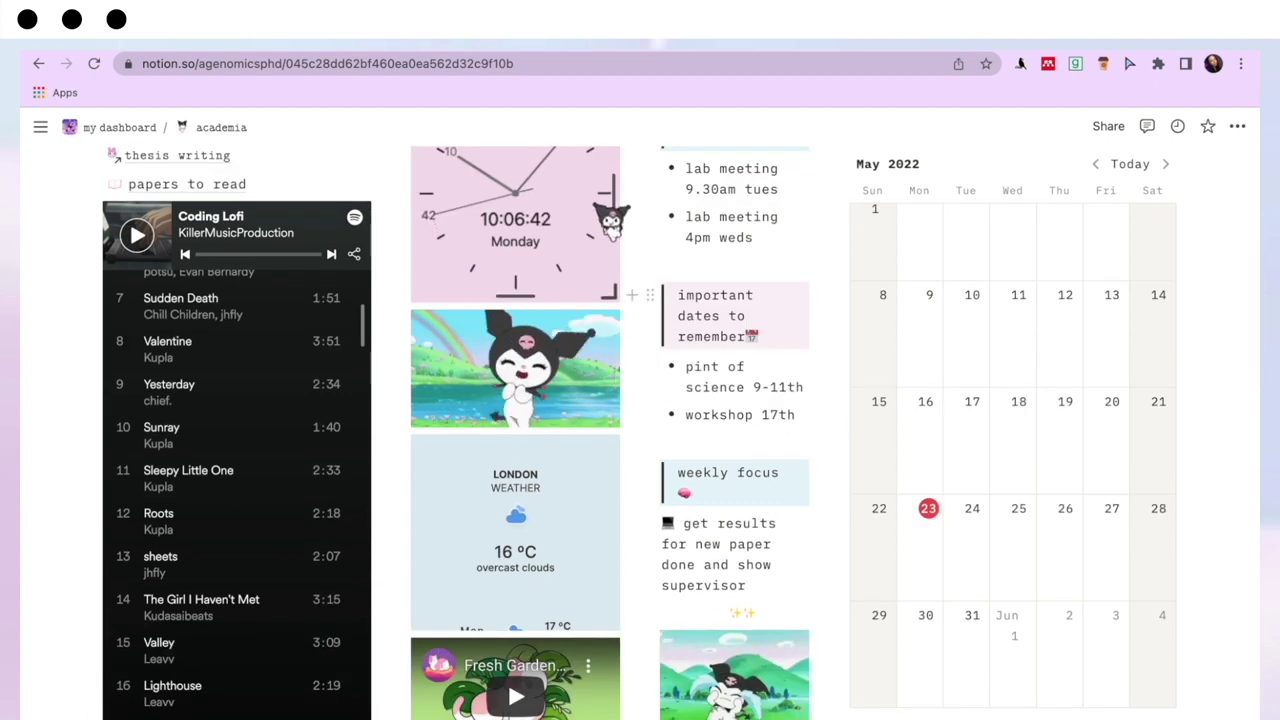
pyautogui.scroll(-5, 520, 488)
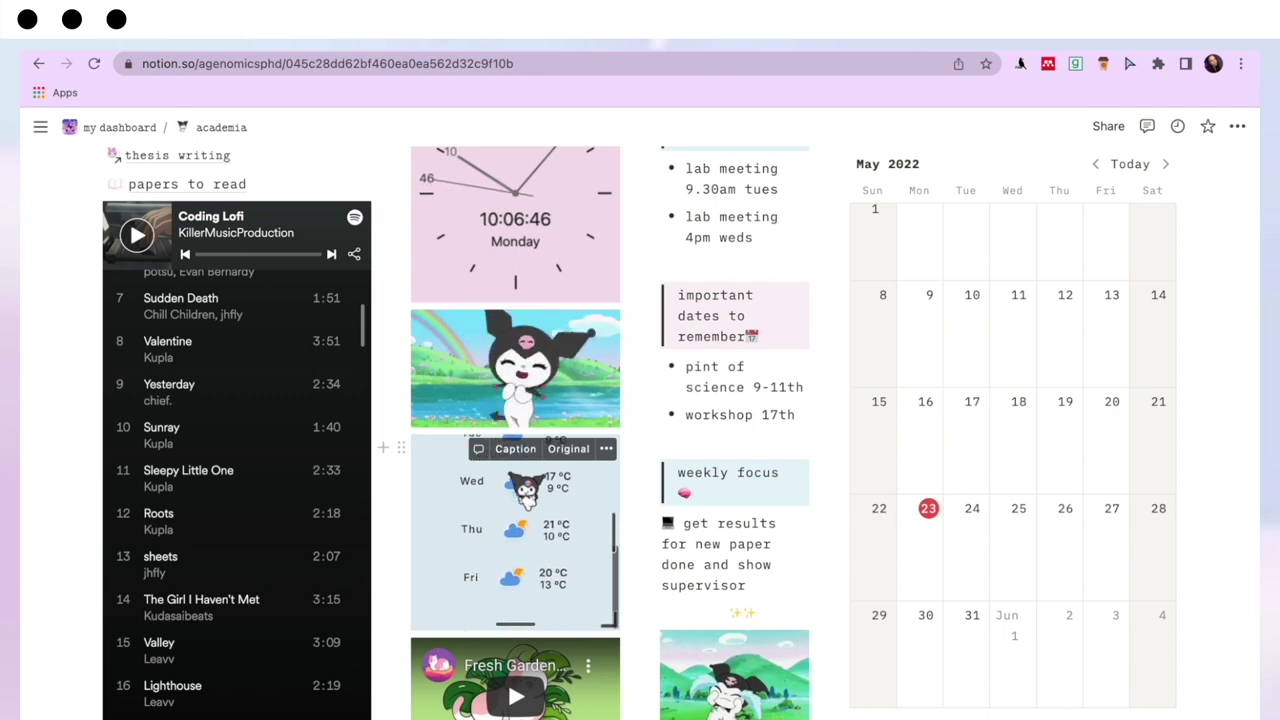
pyautogui.scroll(5, 527, 487)
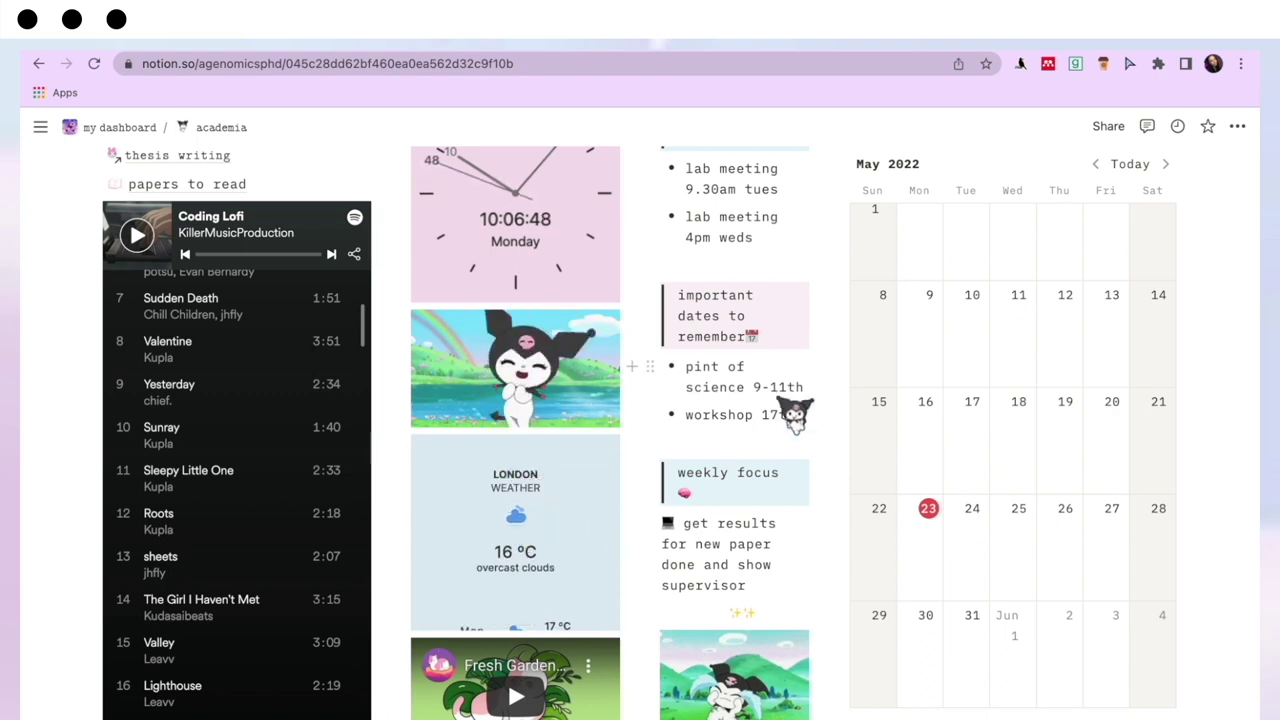
pyautogui.scroll(1, 794, 410)
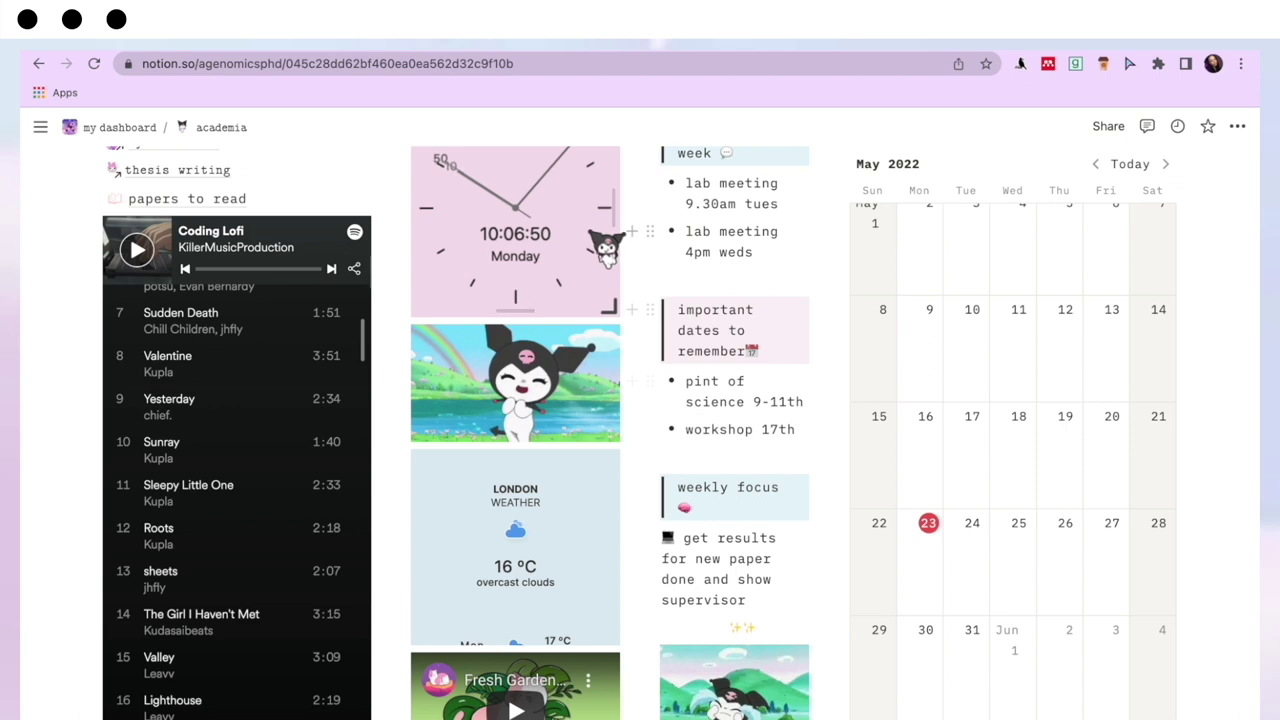
pyautogui.scroll(2, 605, 245)
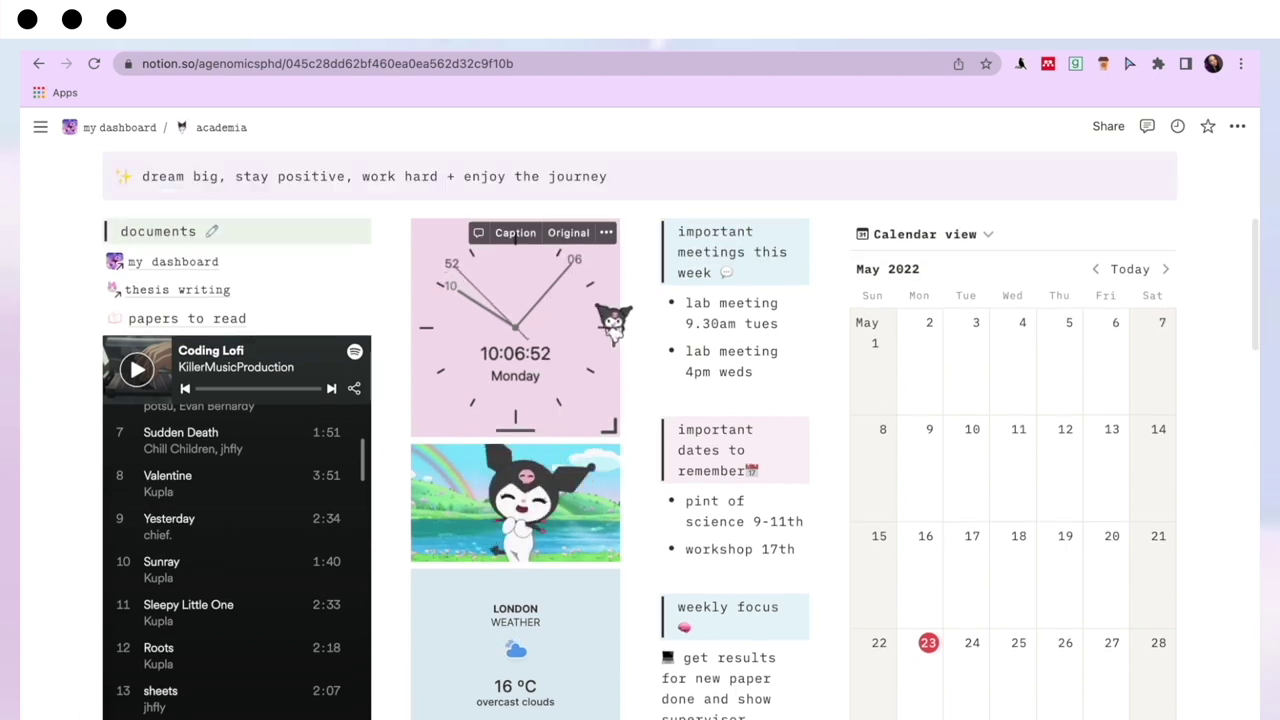
pyautogui.scroll(-2, 540, 640)
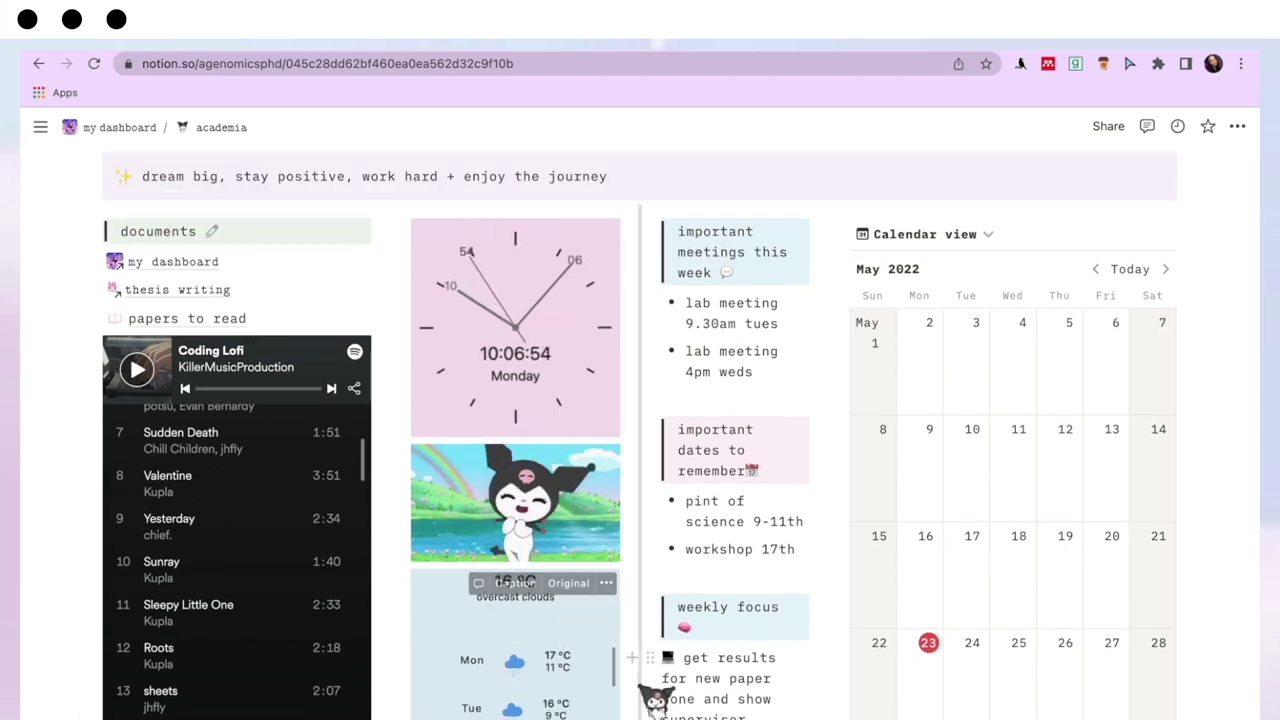
# On the upcoming deadlines board, move reimbursement to done, papers for progress meeting to in progress, and manuscript resubmission tuesday to not started.
pyautogui.scroll(-5, 1000, 560)
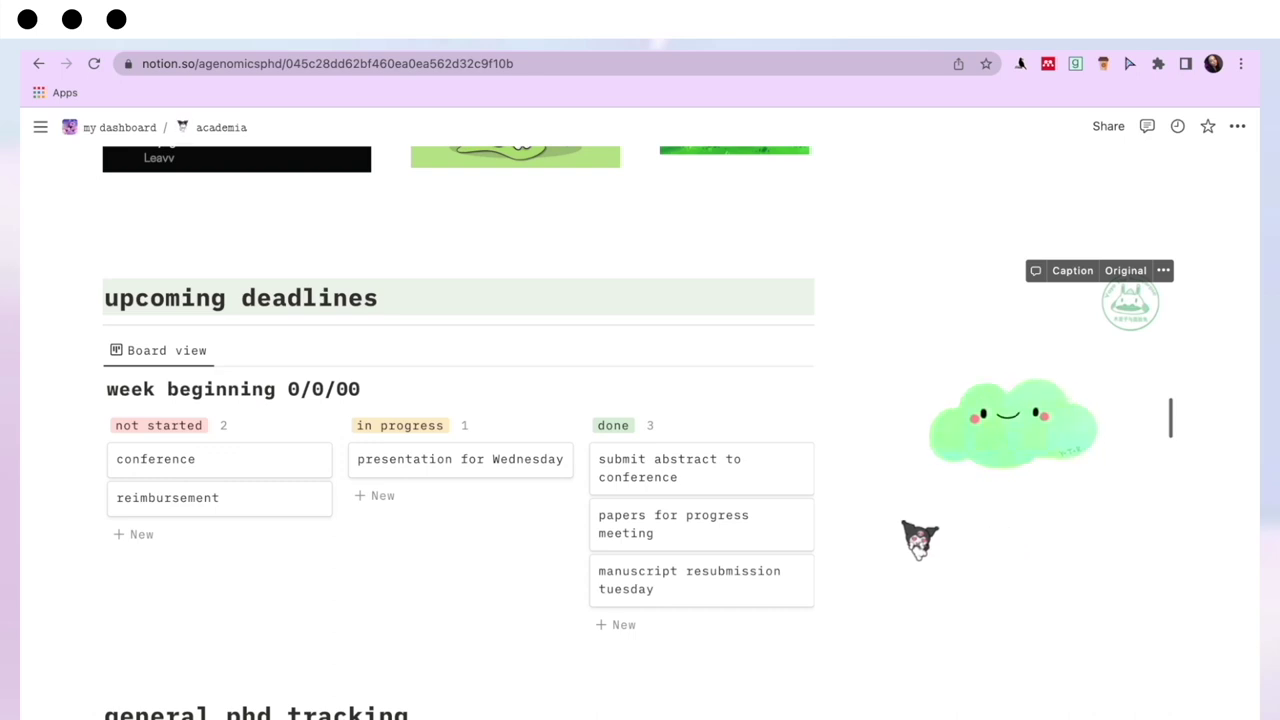
pyautogui.moveTo(243, 506); pyautogui.dragTo(683, 497)
pyautogui.moveTo(677, 545); pyautogui.dragTo(500, 509)
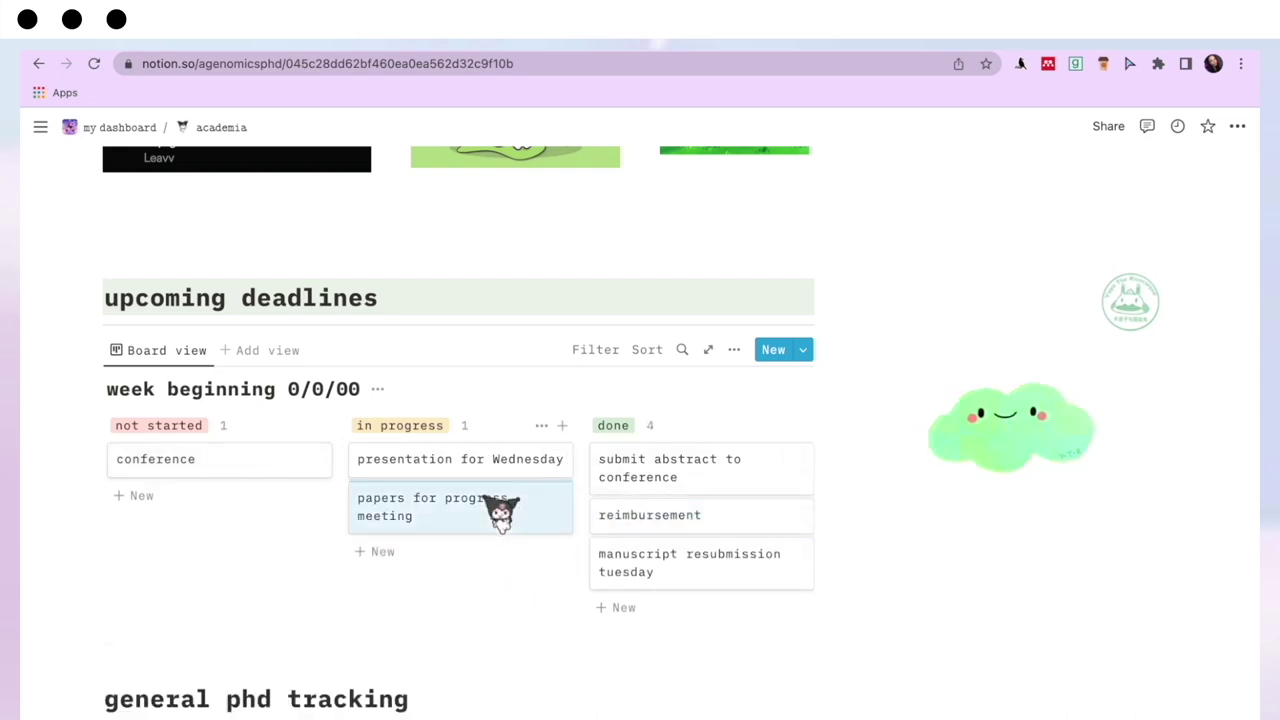
pyautogui.moveTo(649, 586); pyautogui.dragTo(217, 517)
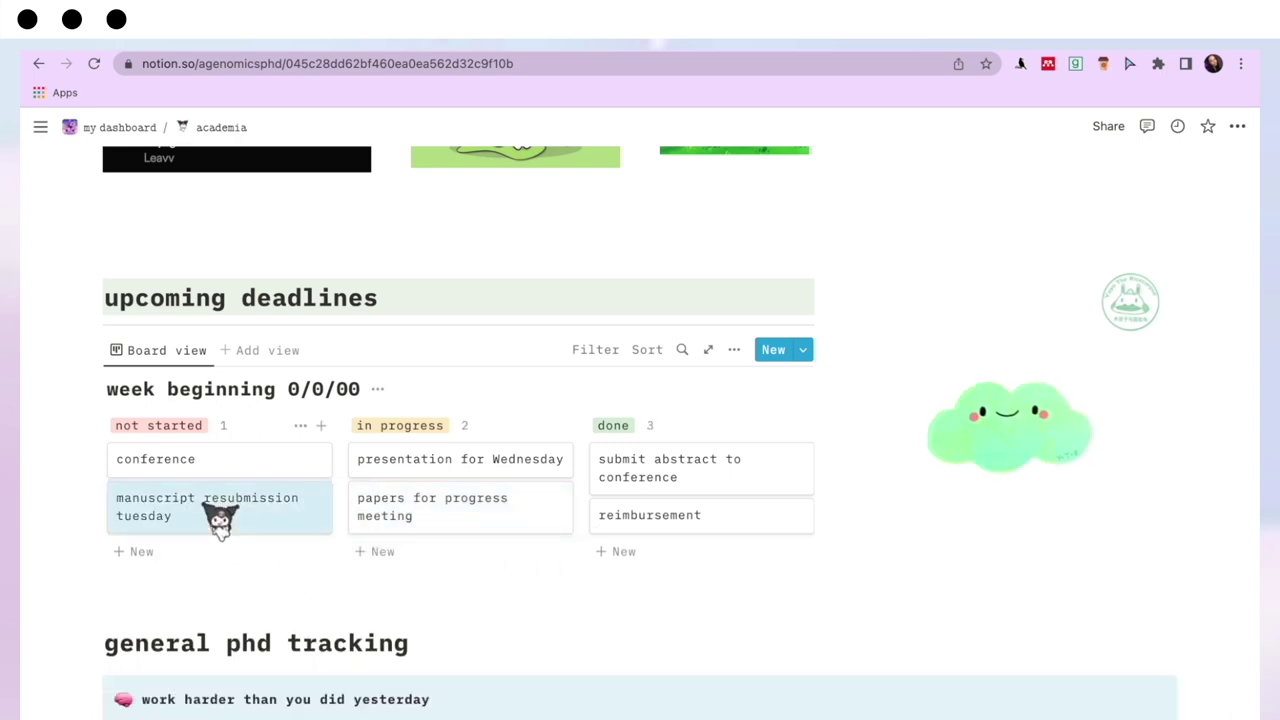
# Examine the general phd tracking lists for each day and the side project tracking gallery below them.
pyautogui.scroll(-5, 1069, 397)
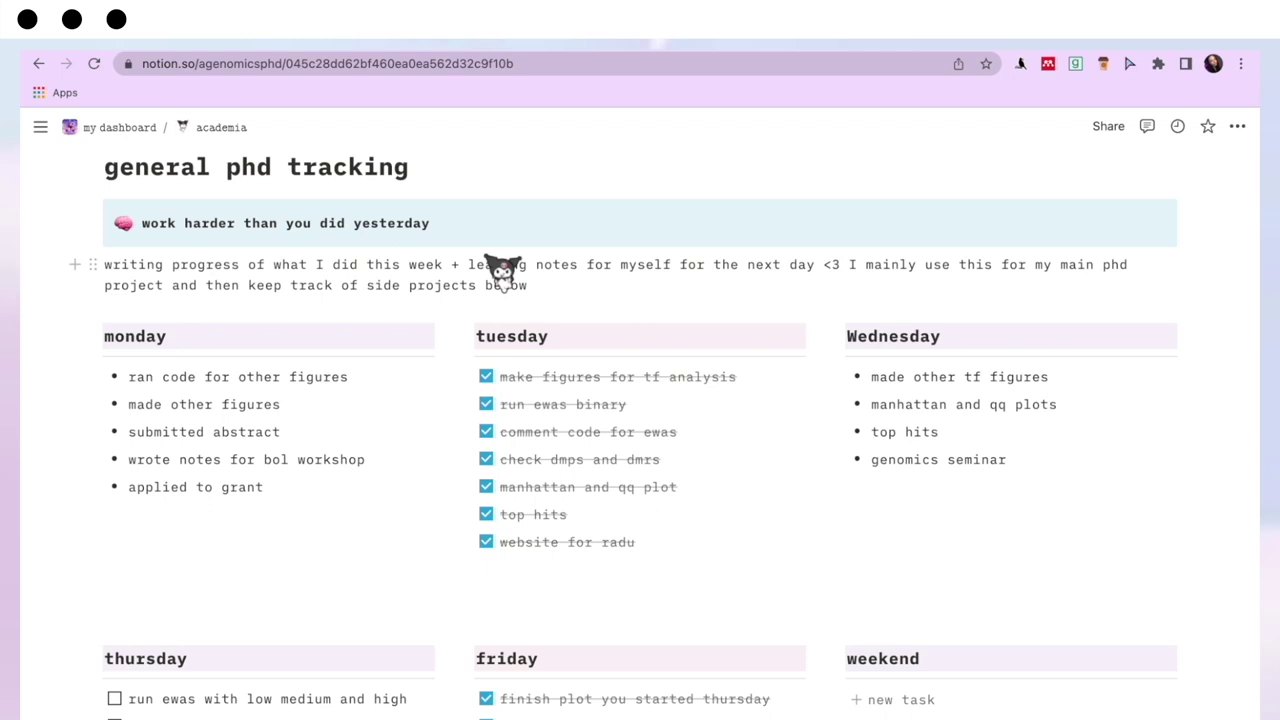
pyautogui.scroll(-1, 502, 272)
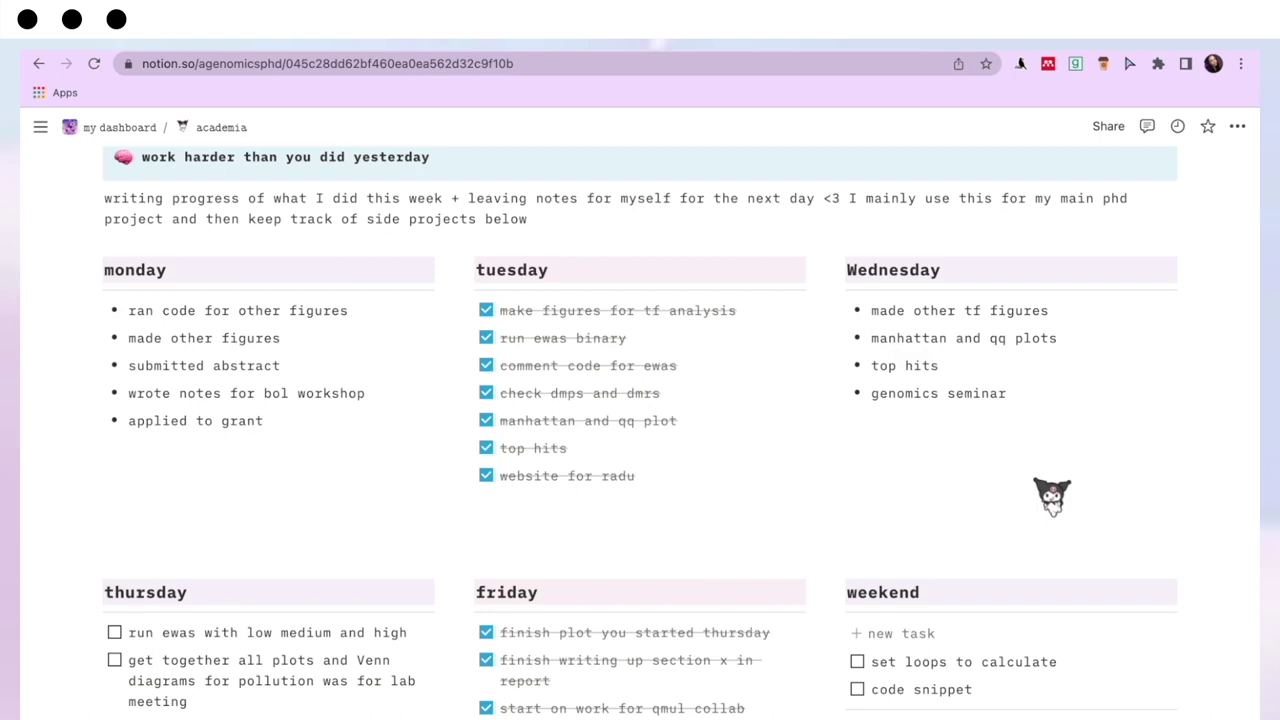
pyautogui.scroll(-5, 1020, 505)
pyautogui.scroll(3, 986, 514)
pyautogui.scroll(-2, 986, 514)
pyautogui.scroll(-2, 986, 514)
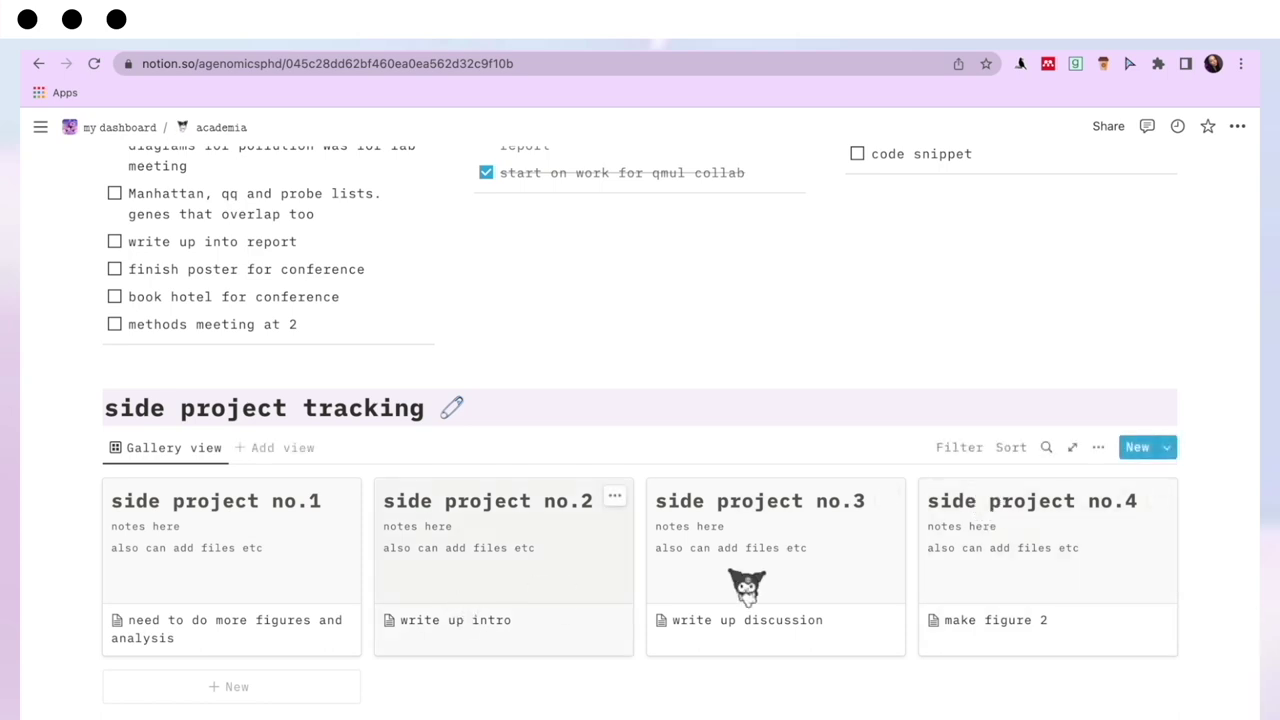
pyautogui.scroll(-1, 760, 570)
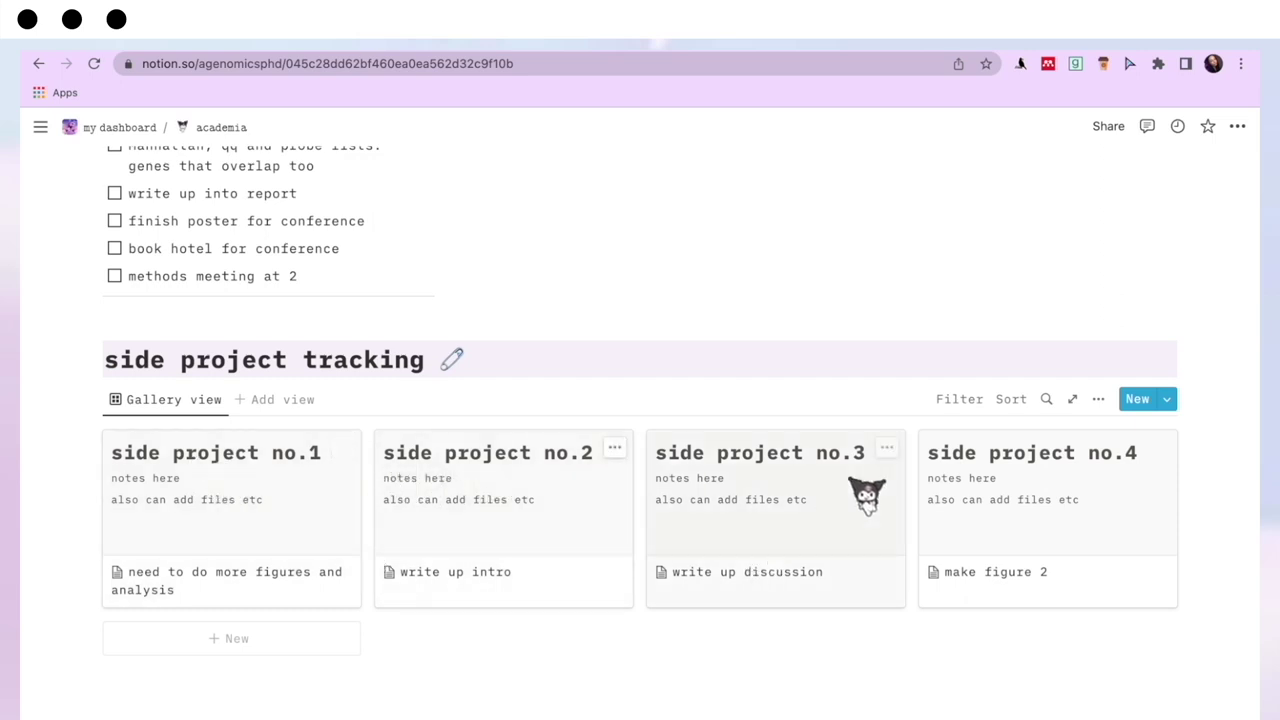
# Open the side project no.1 card and review its title, properties, notes, to do table and file upload block.
pyautogui.click(263, 525)
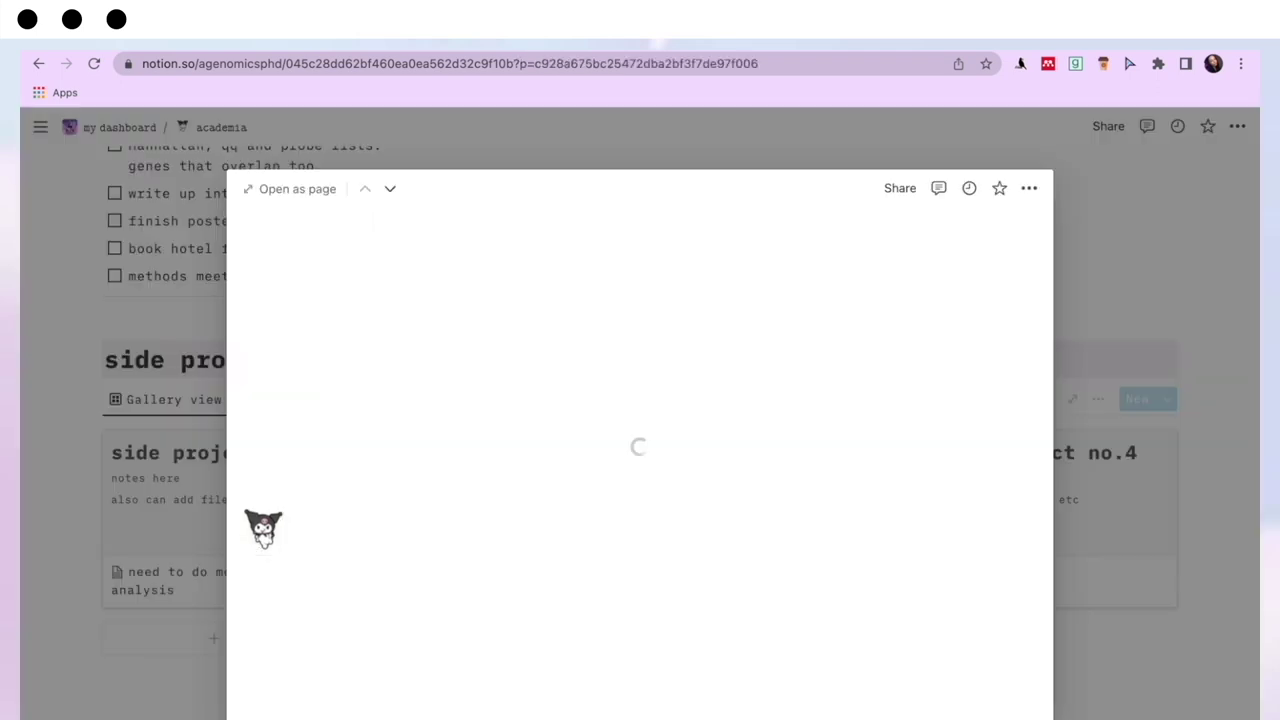
pyautogui.scroll(-2, 786, 400)
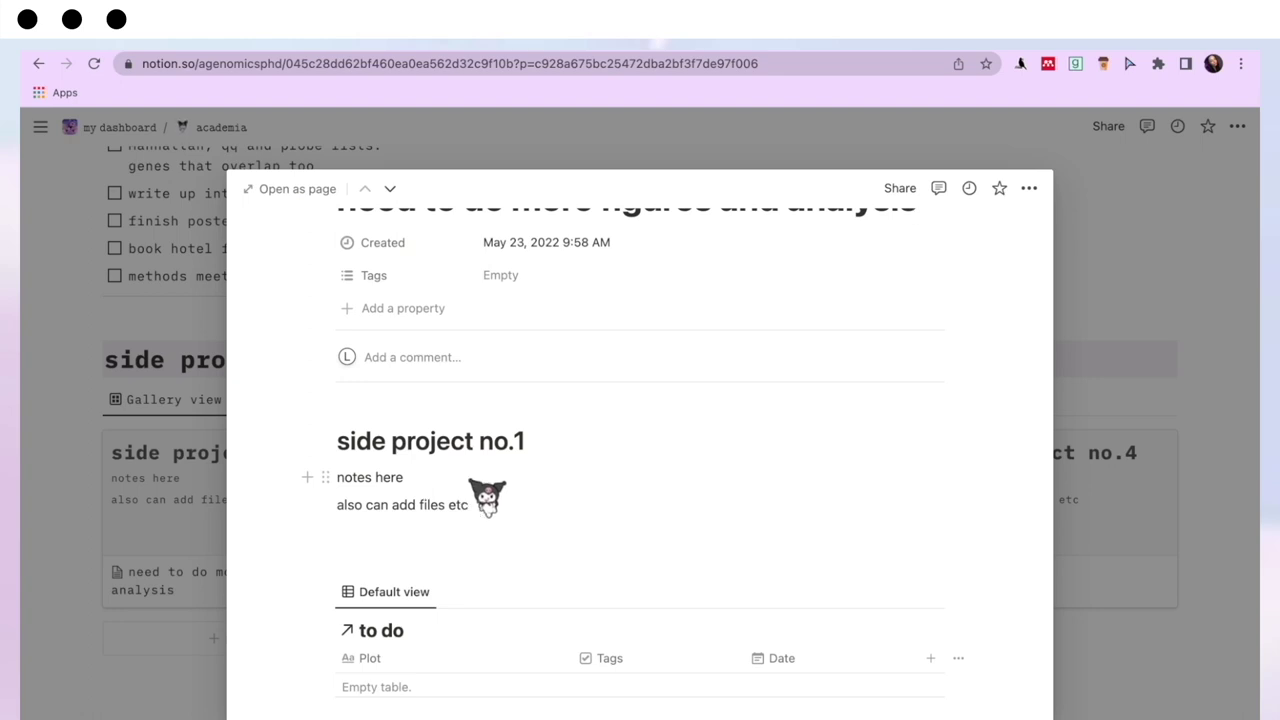
pyautogui.scroll(-3, 460, 520)
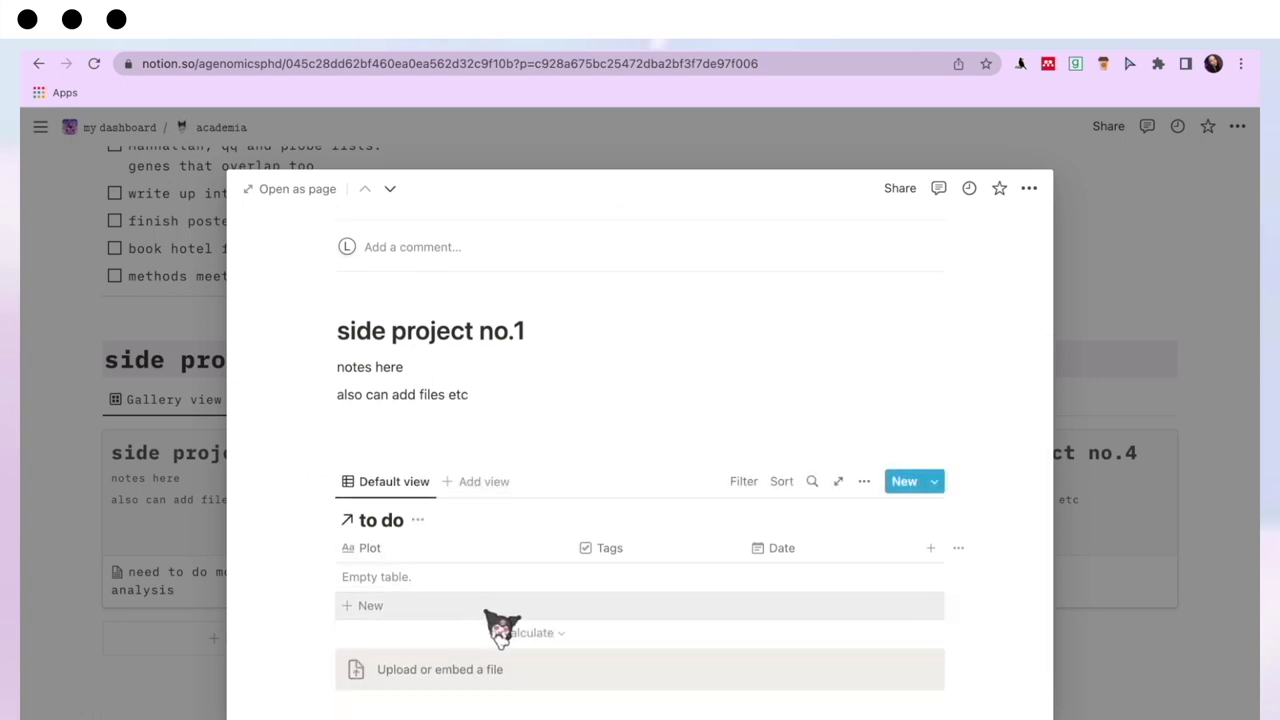
pyautogui.scroll(3, 545, 620)
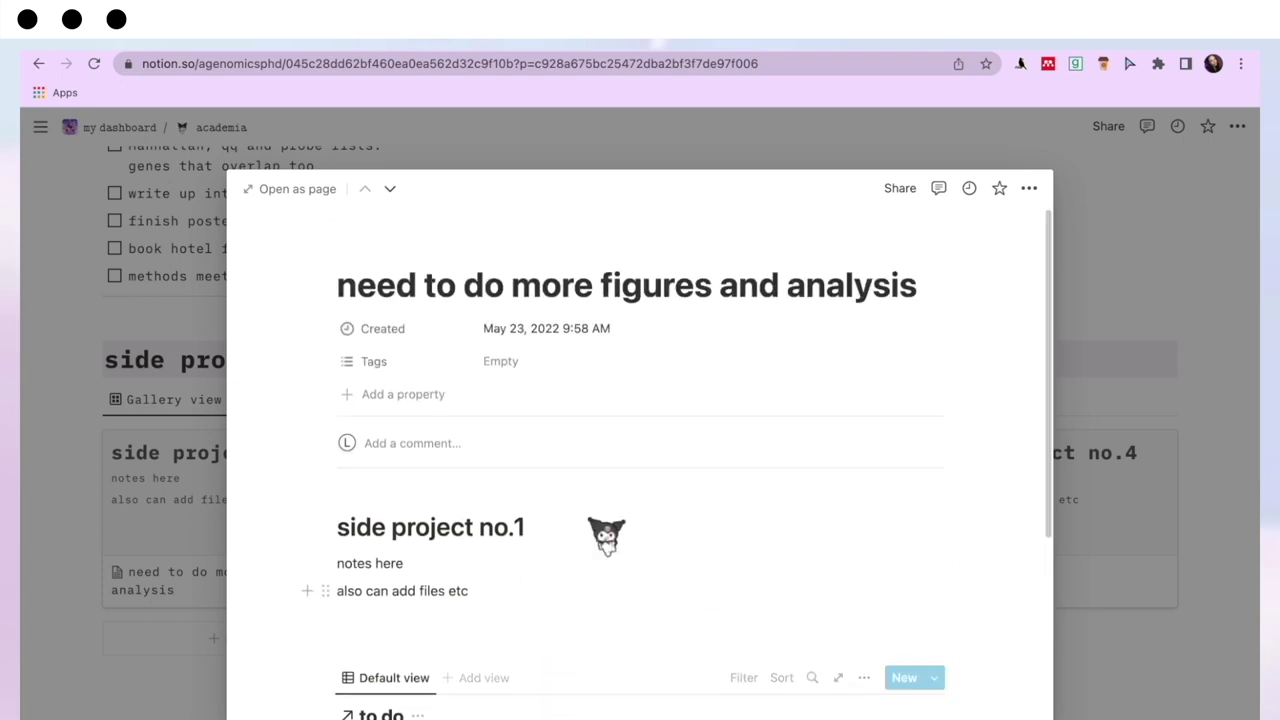
pyautogui.doubleClick(756, 282)
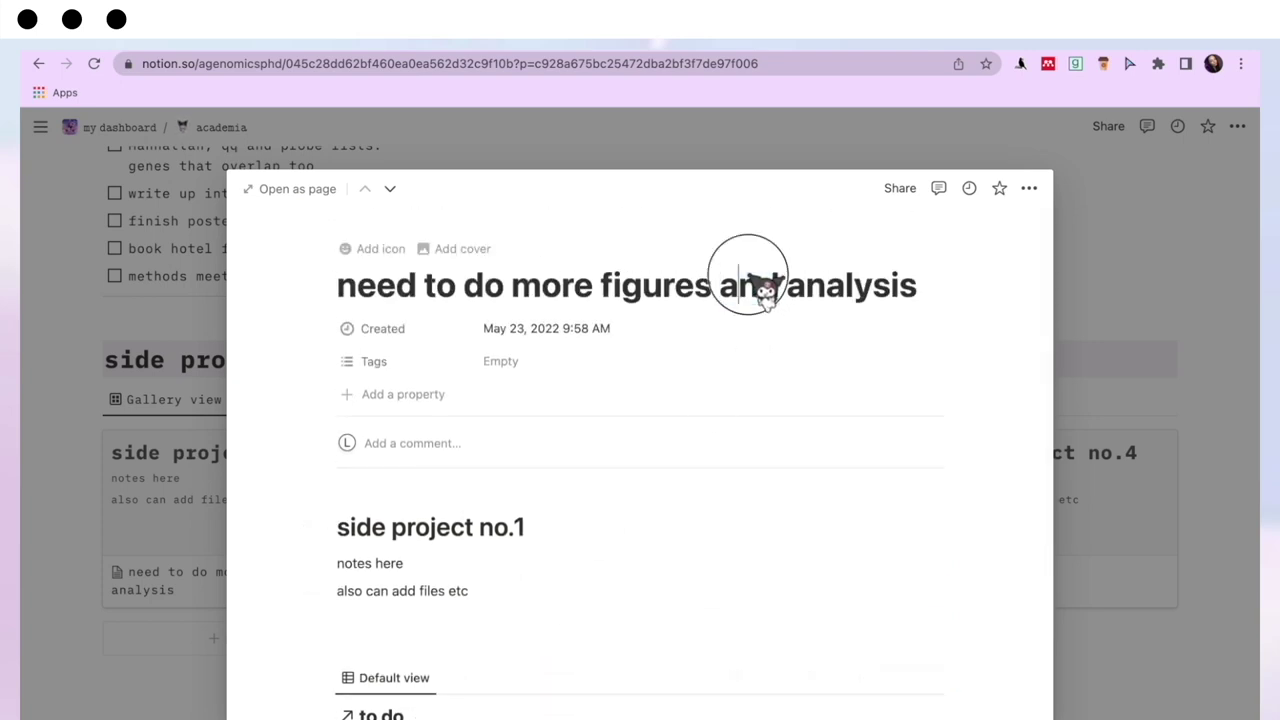
# Highlight the side project no.1 card's title and close the card to get back to the academia page.
pyautogui.tripleClick(763, 292)
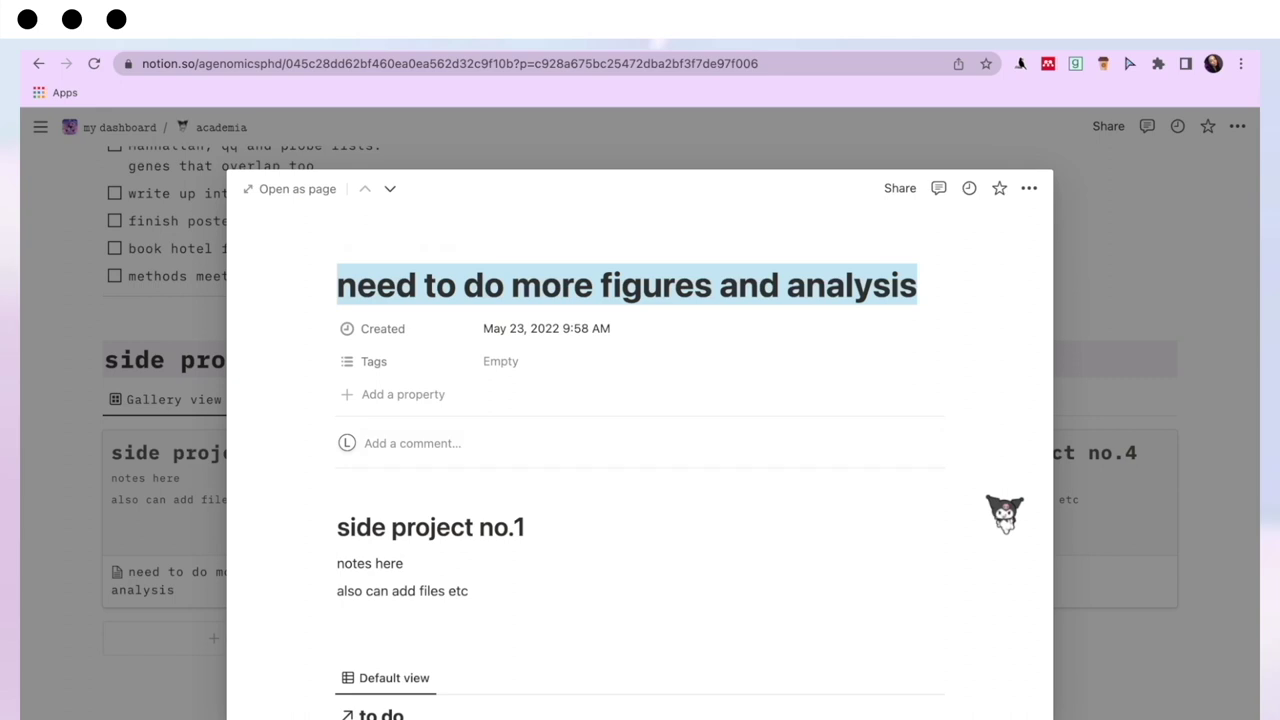
pyautogui.click(1133, 648)
pyautogui.scroll(1, 800, 515)
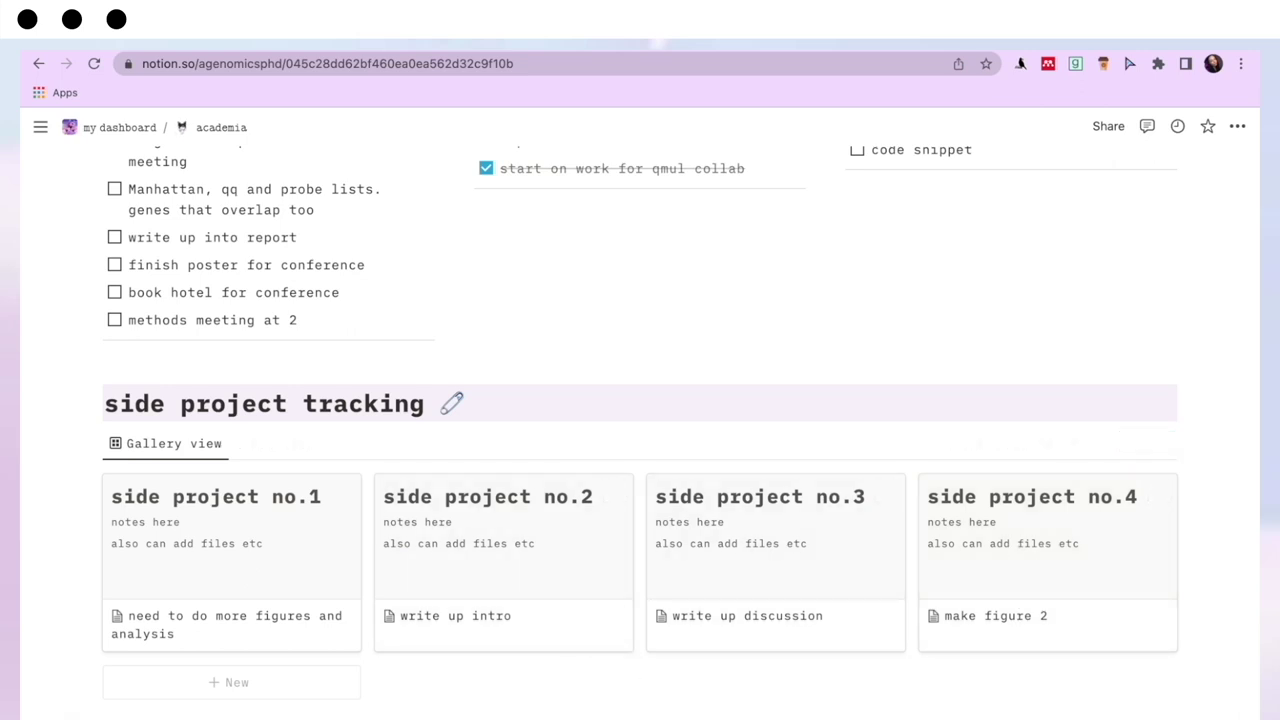
# Return to my dashboard from the academia page and open the content creation page.
pyautogui.scroll(15, 659, 542)
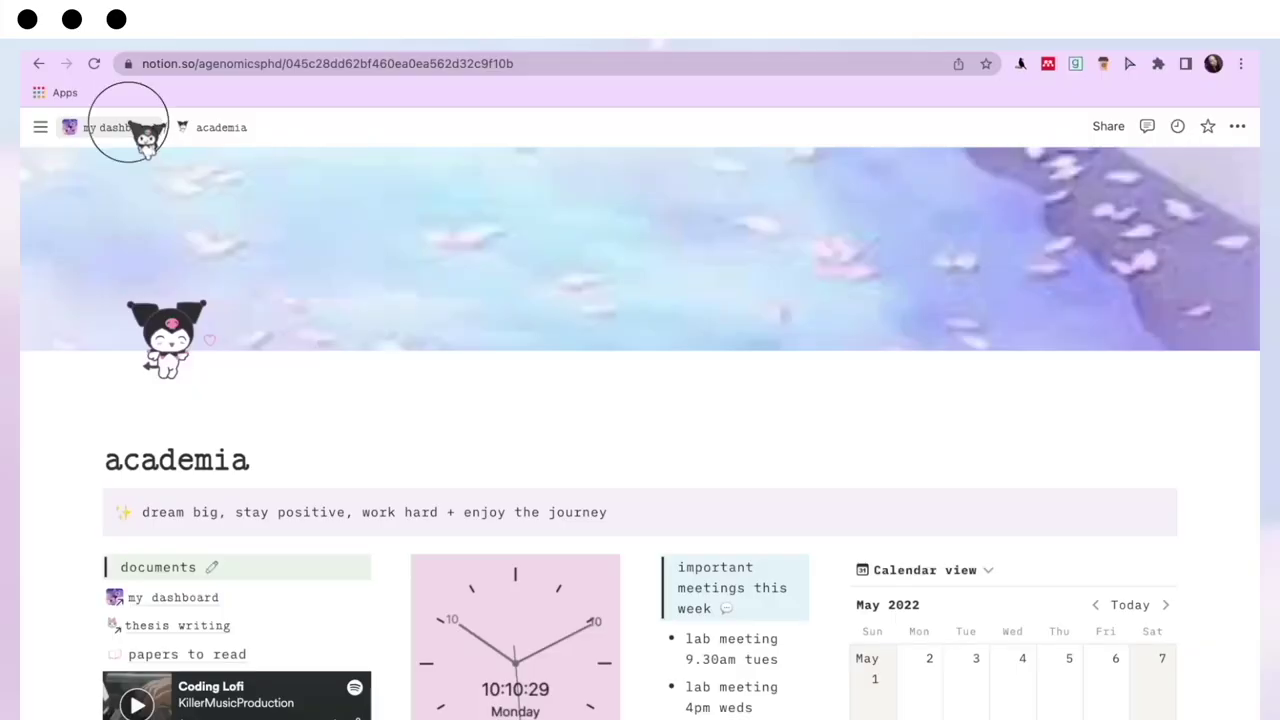
pyautogui.click(118, 127)
pyautogui.scroll(-1, 660, 592)
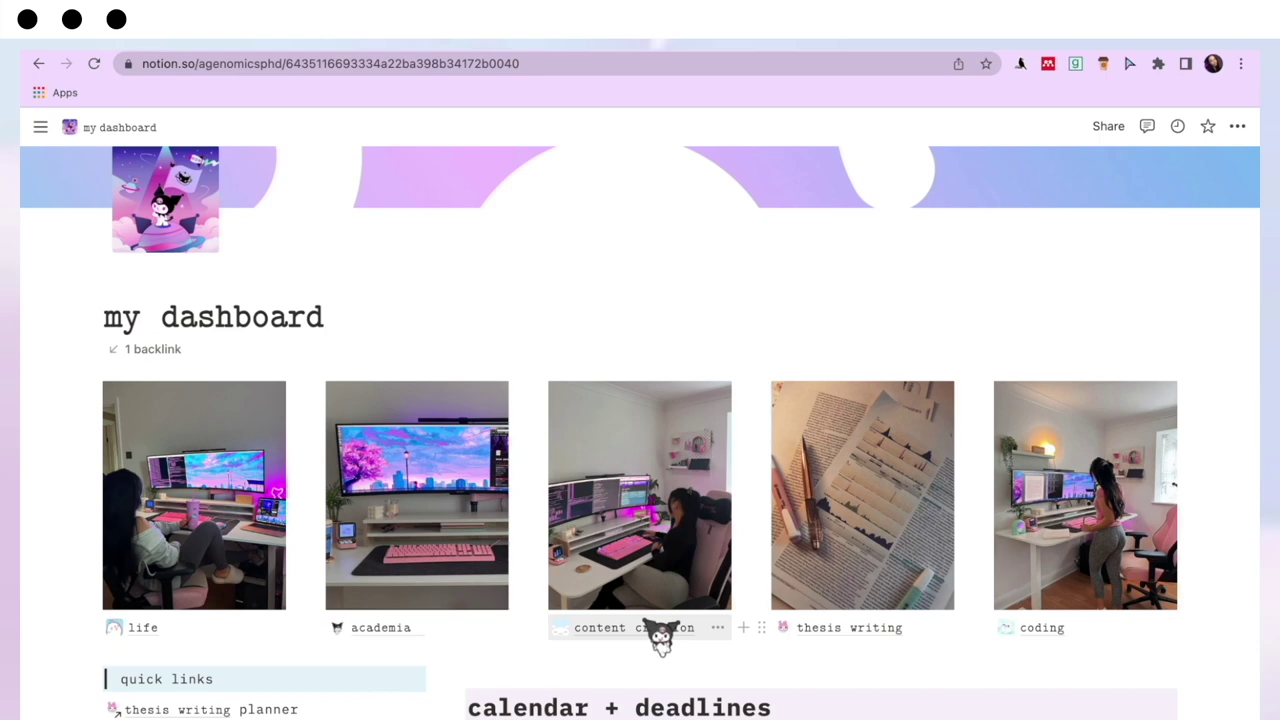
pyautogui.click(660, 628)
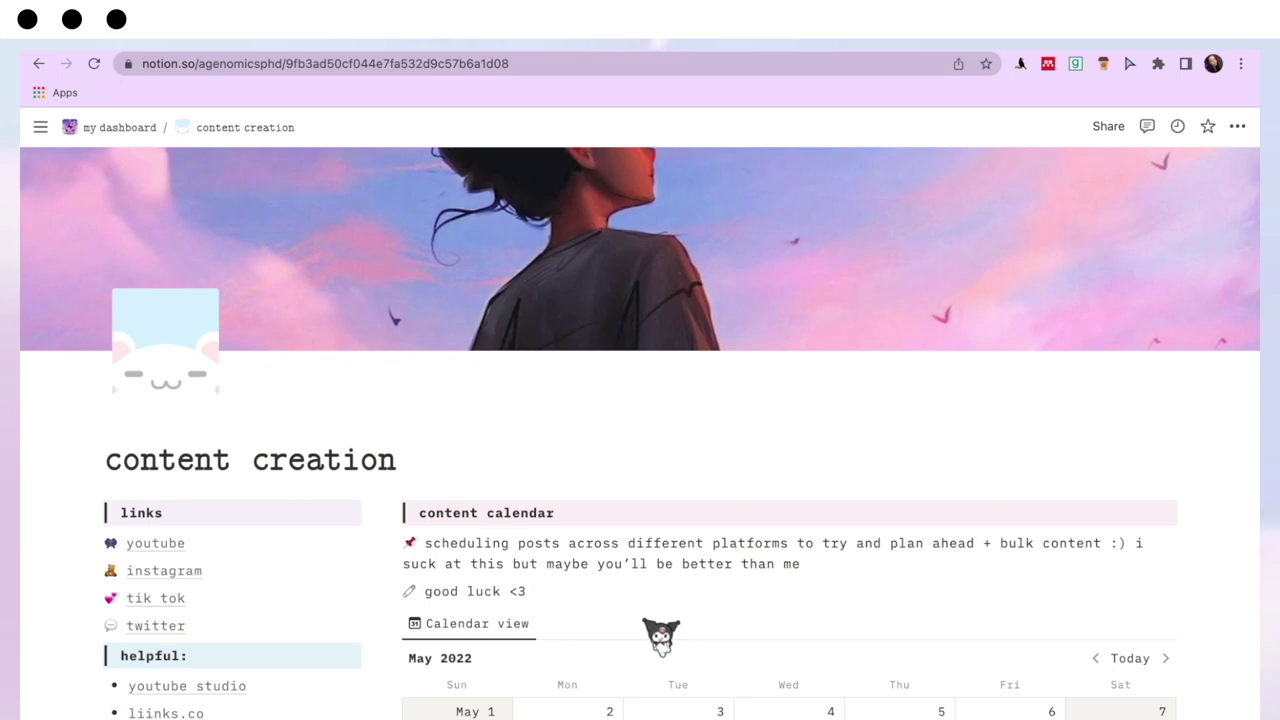
# Examine the content creation page's social media links, helpful links, images and content calendar.
pyautogui.scroll(-1, 660, 637)
pyautogui.scroll(1, 660, 637)
pyautogui.scroll(-5, 660, 637)
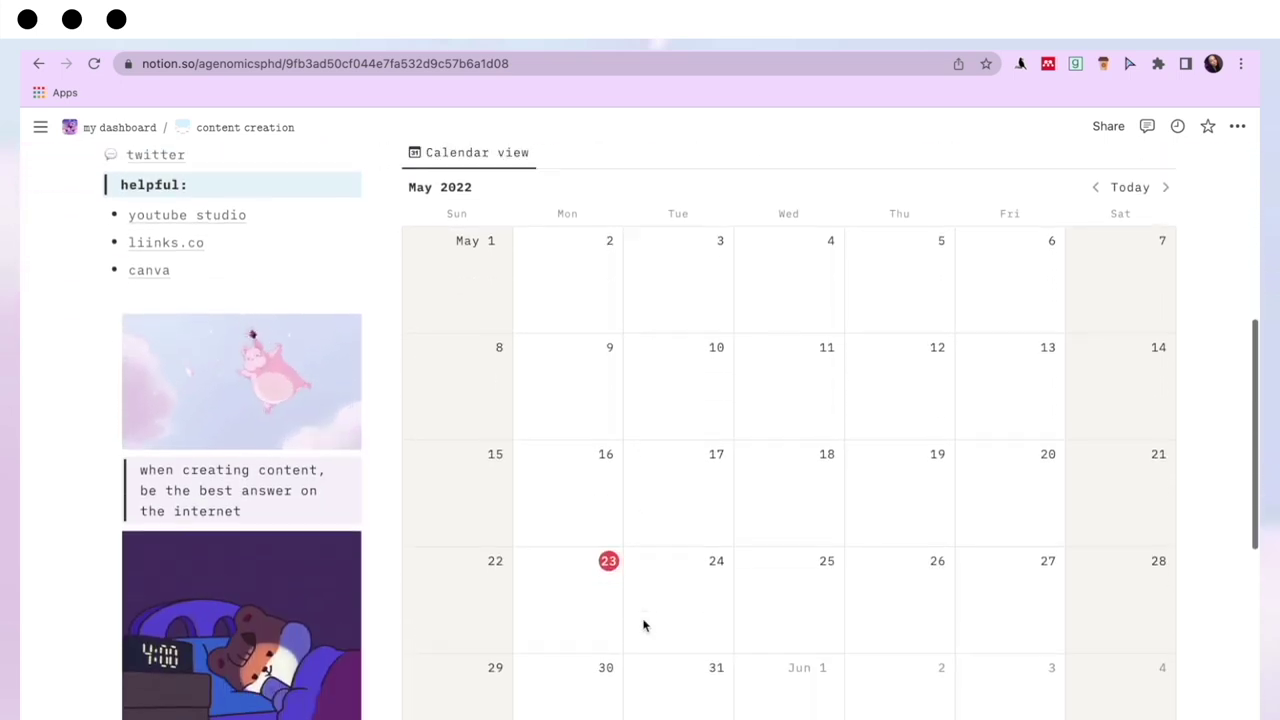
pyautogui.scroll(3, 643, 623)
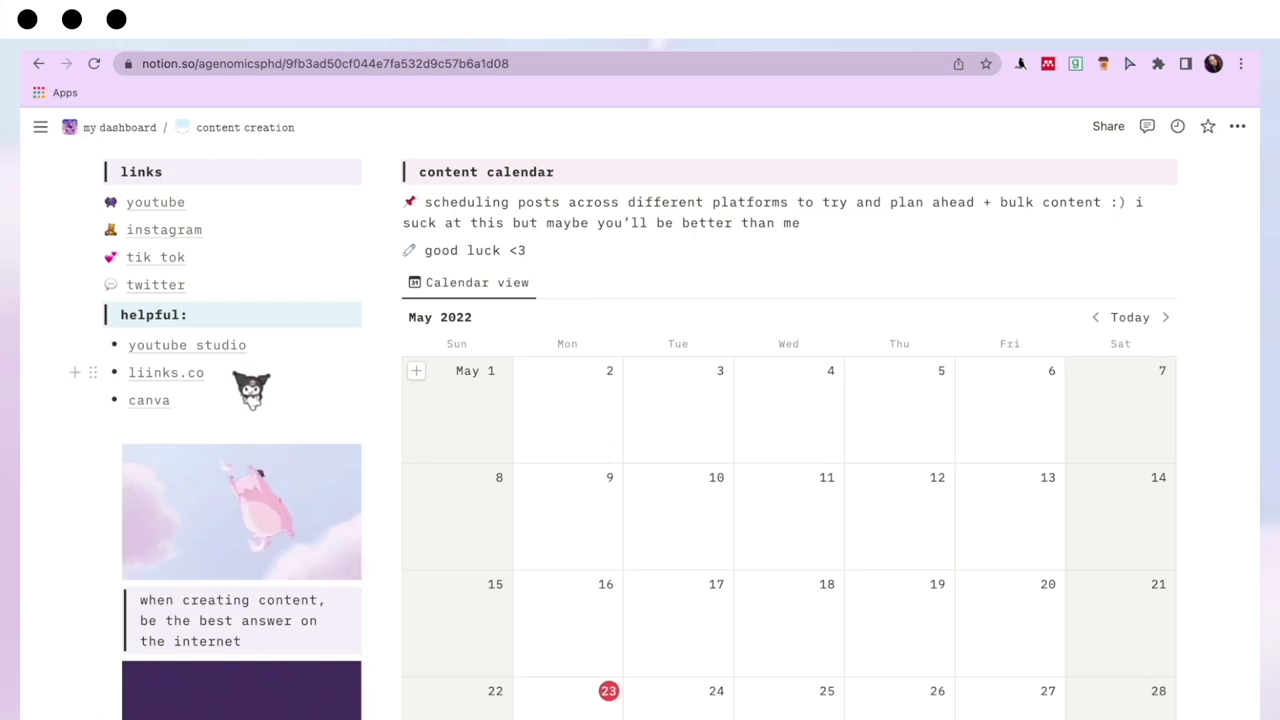
pyautogui.moveTo(205, 384)
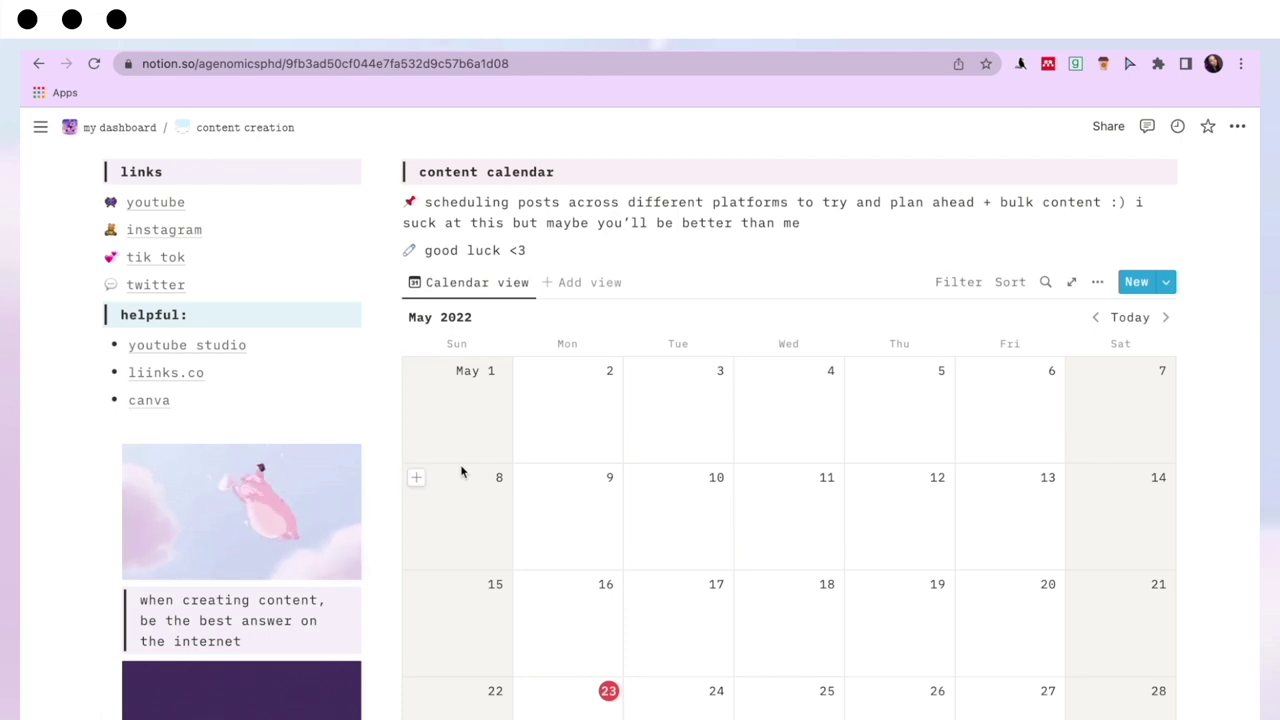
pyautogui.scroll(-2, 461, 470)
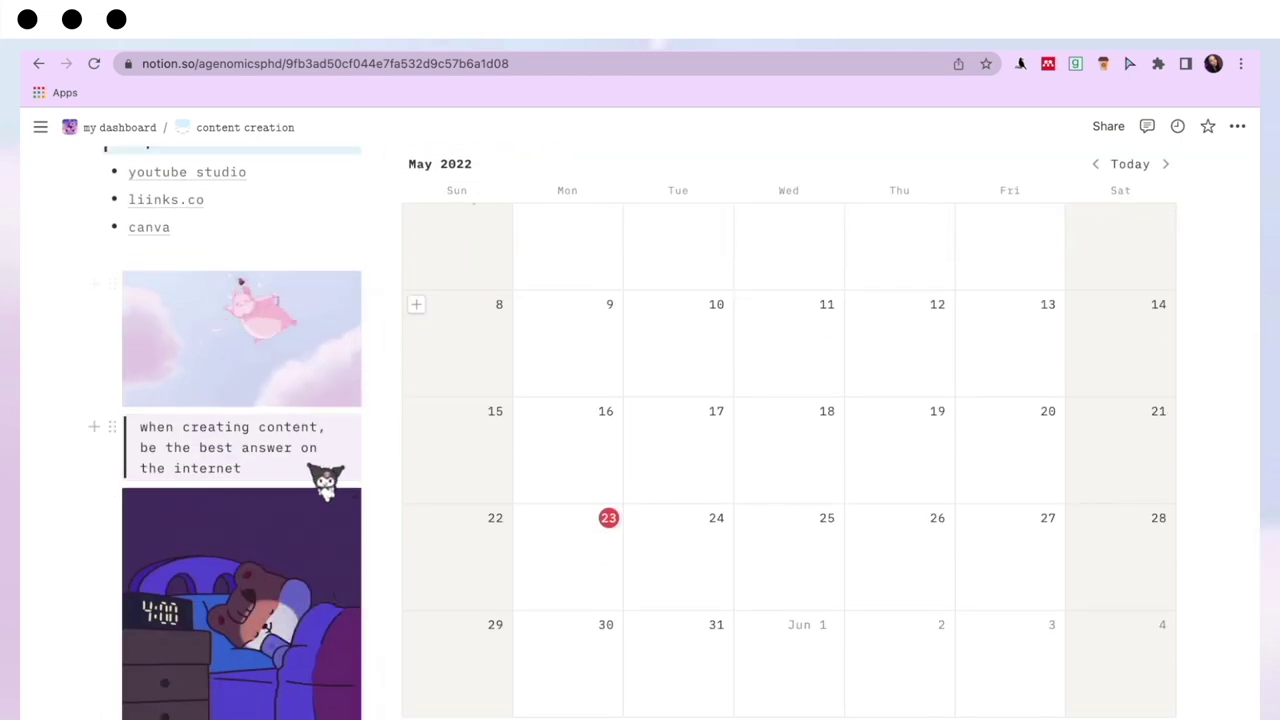
pyautogui.scroll(3, 420, 452)
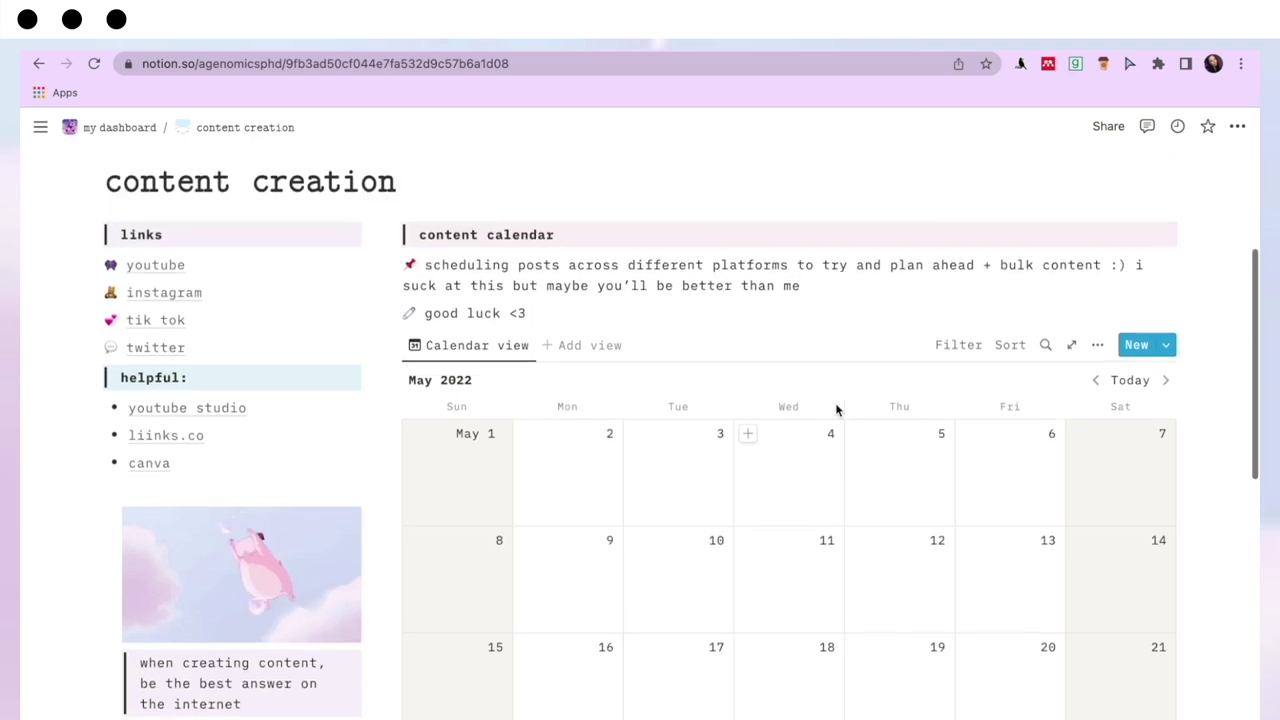
pyautogui.scroll(-3, 853, 420)
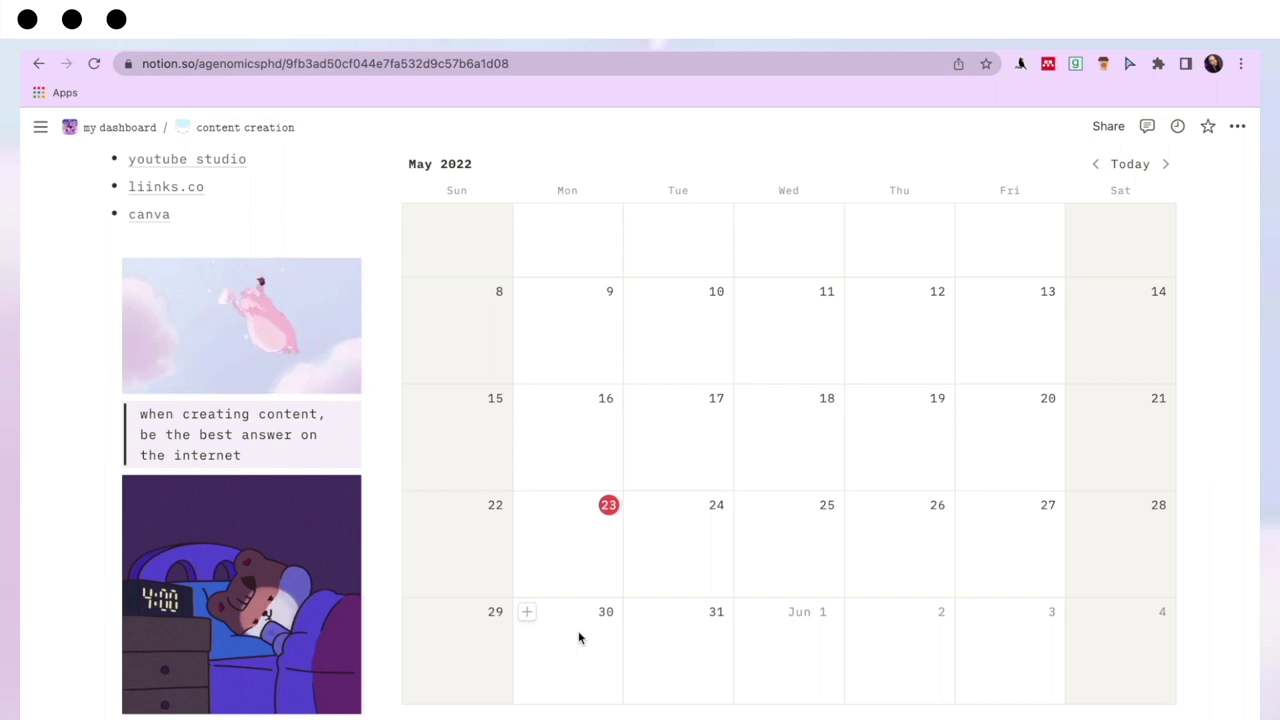
pyautogui.scroll(2, 845, 290)
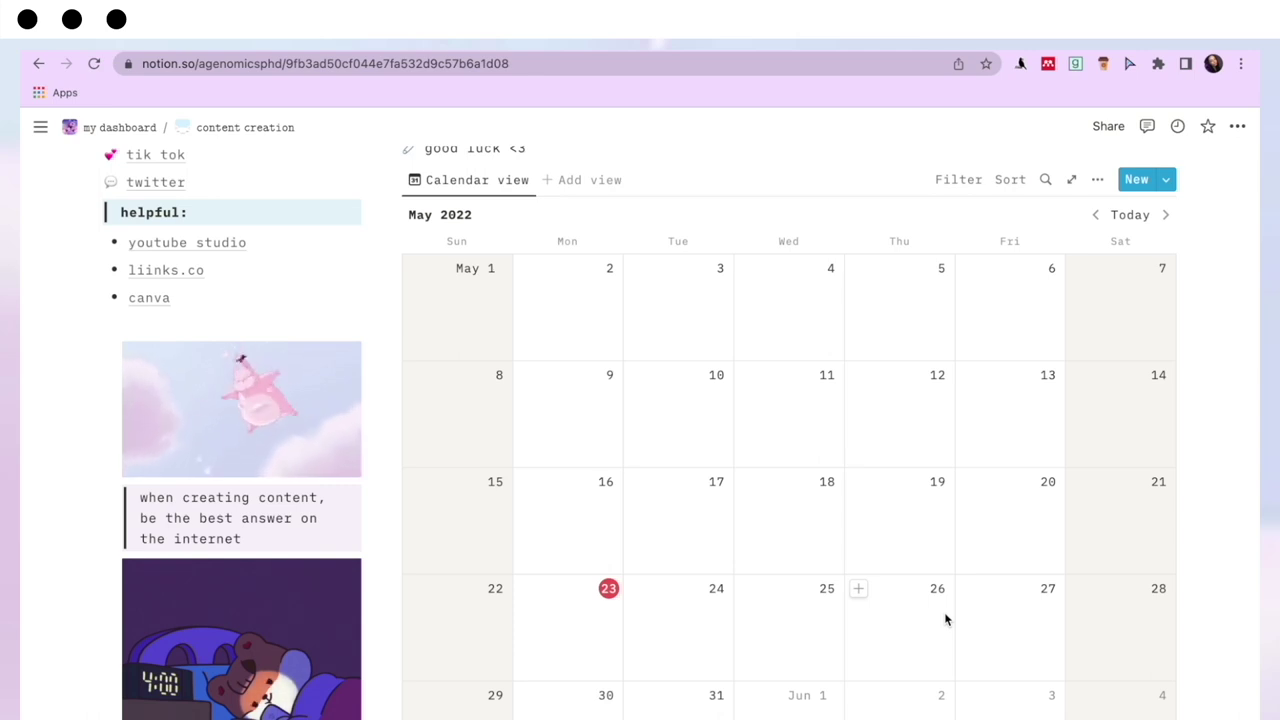
# Review the all ideas table in the content tracker, checking the available platform and status options without changing any.
pyautogui.scroll(-5, 945, 620)
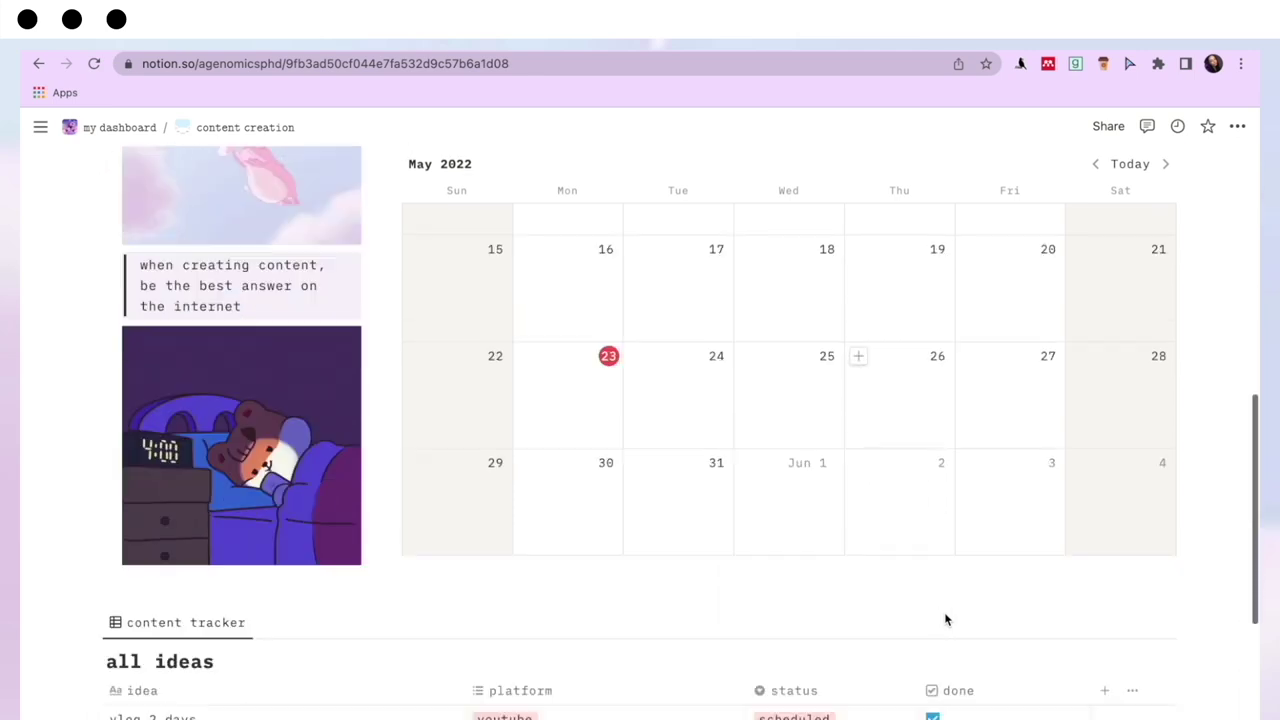
pyautogui.scroll(-2, 945, 618)
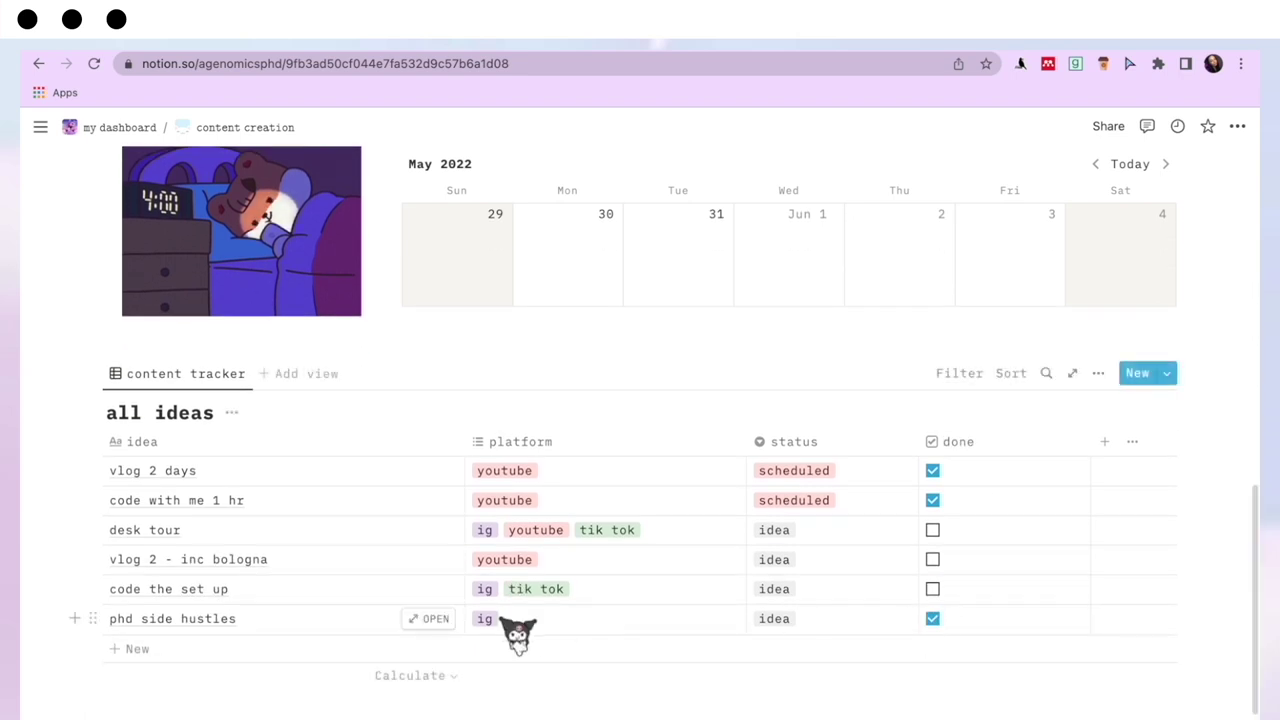
pyautogui.scroll(-1, 517, 634)
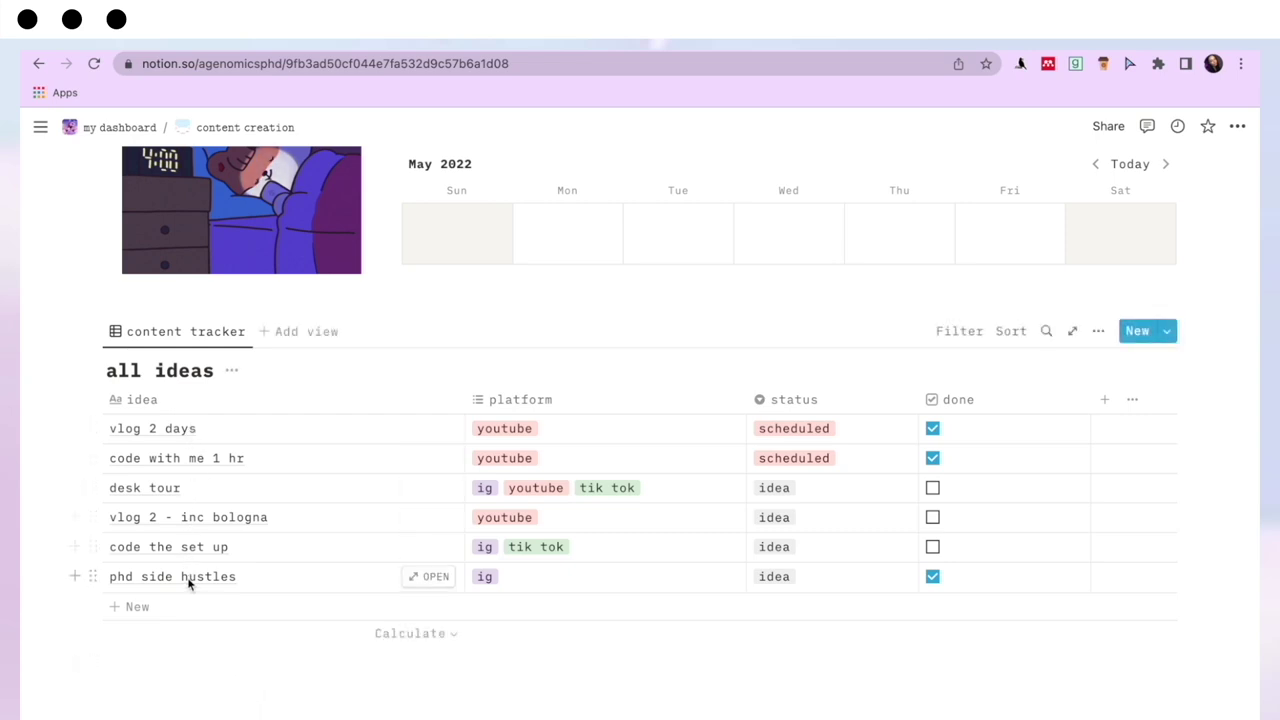
pyautogui.click(548, 432)
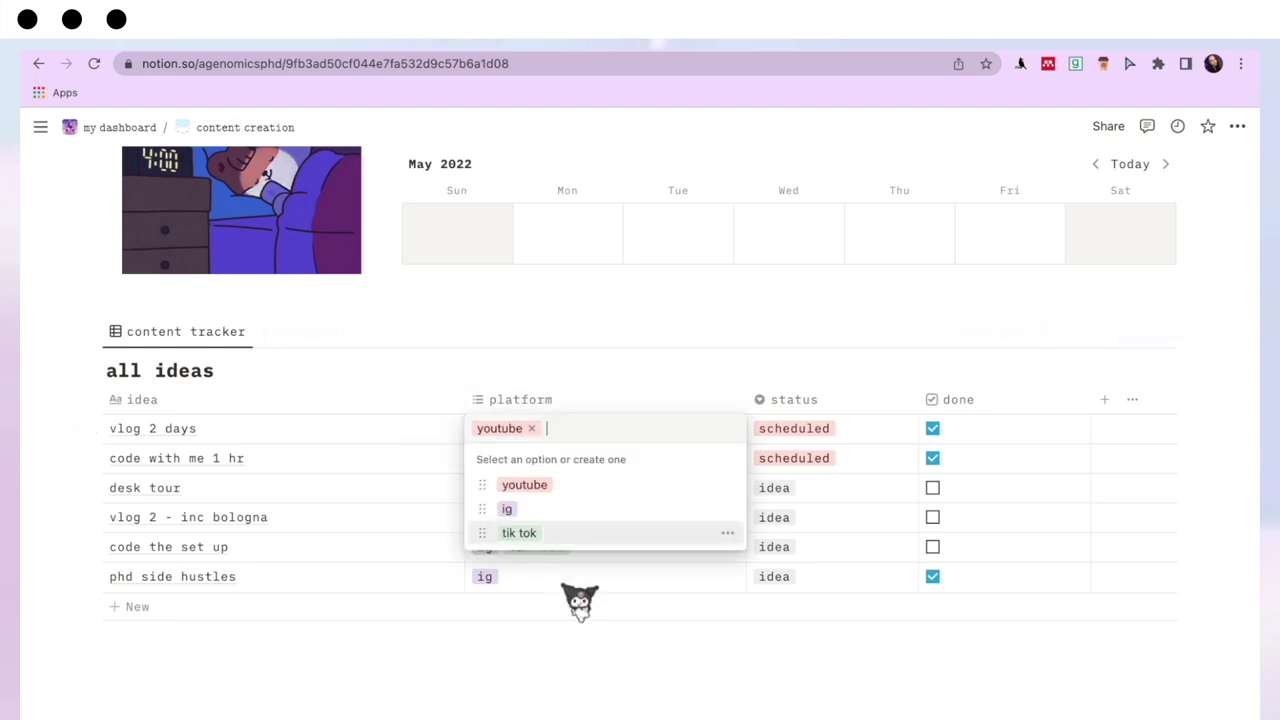
pyautogui.press('Escape')
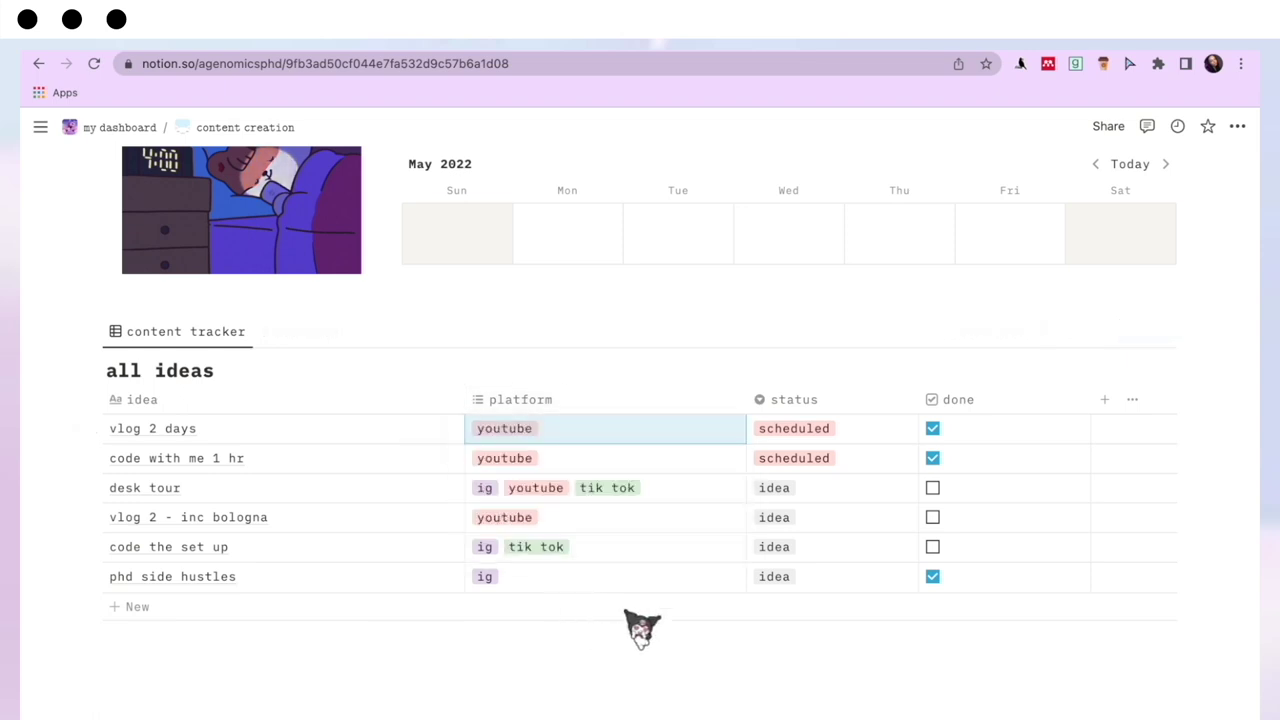
pyautogui.click(885, 435)
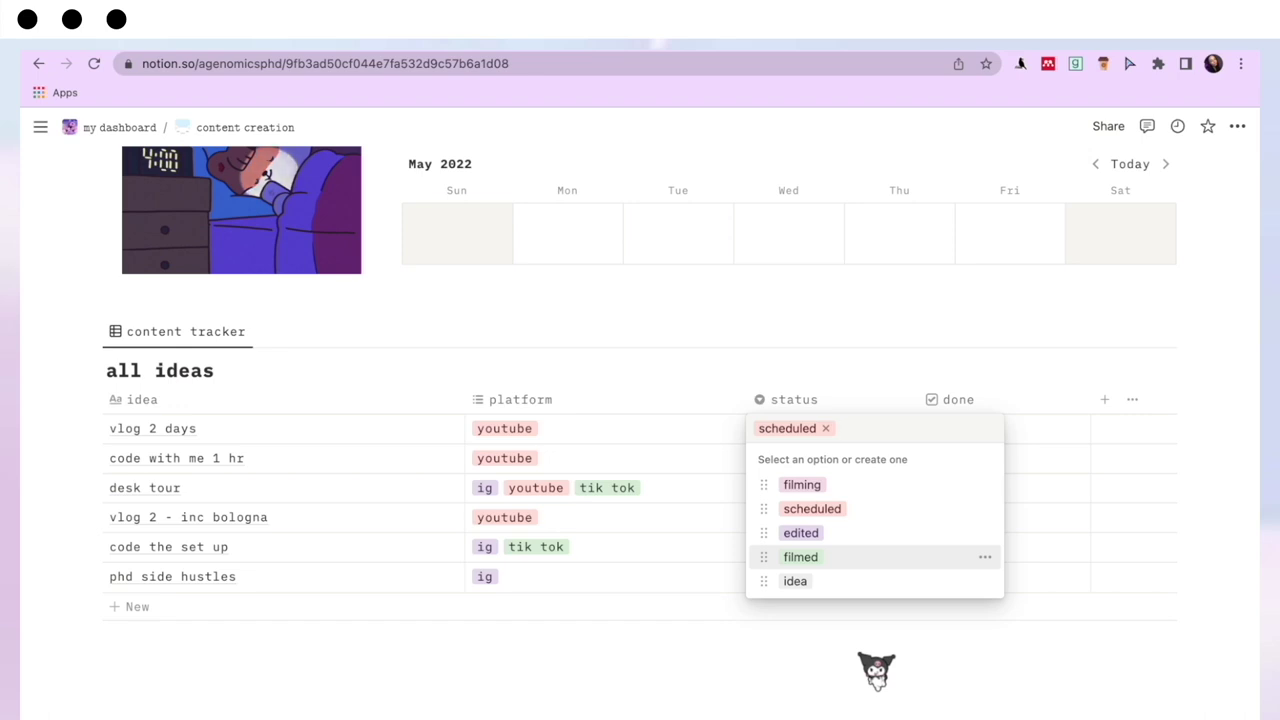
pyautogui.press('Escape')
pyautogui.scroll(1, 949, 569)
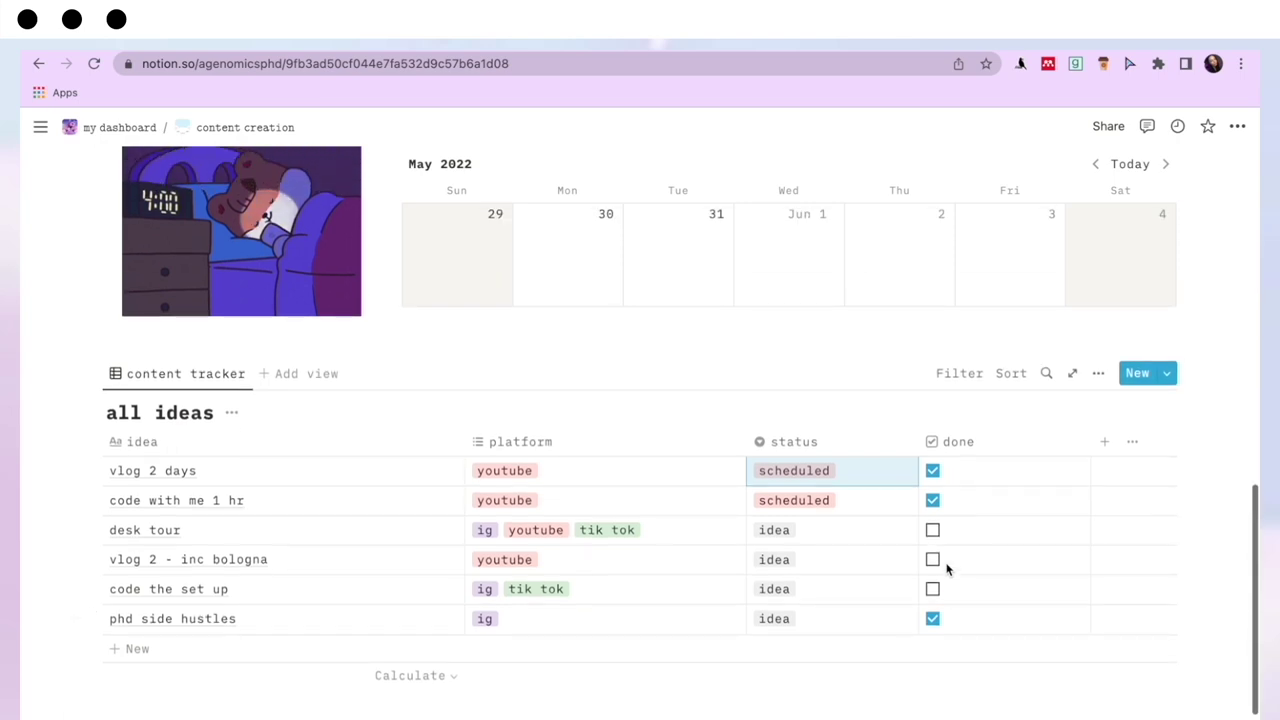
pyautogui.click(849, 592)
pyautogui.press('Escape')
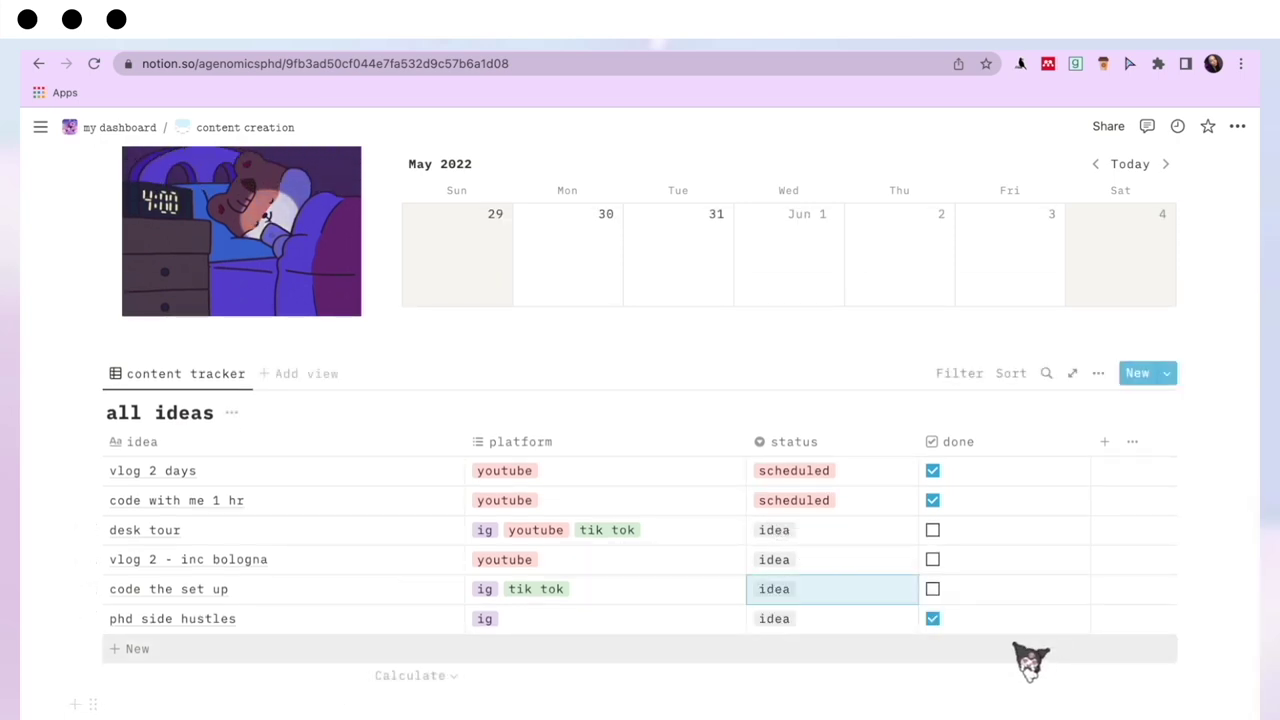
# In the all ideas table, toggle desk tour's done checkbox on and back off, and mark code with me 1 hr as not done.
pyautogui.click(933, 529)
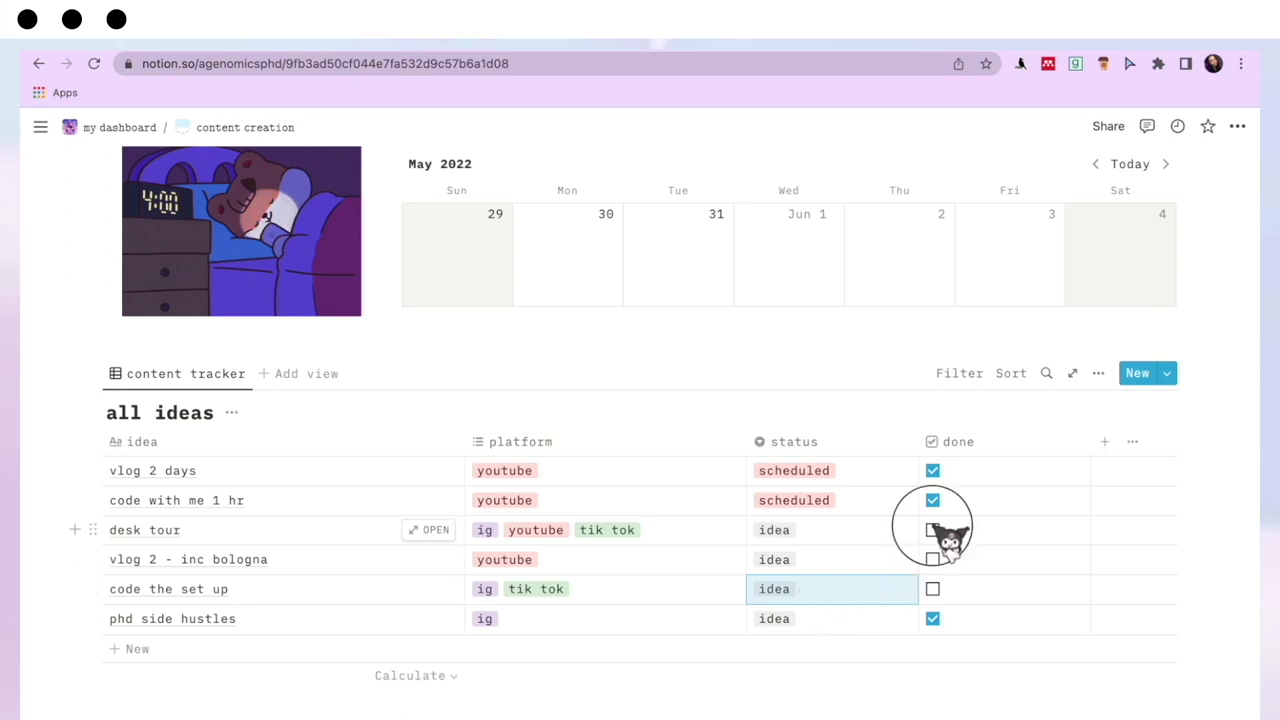
pyautogui.click(934, 528)
pyautogui.click(933, 500)
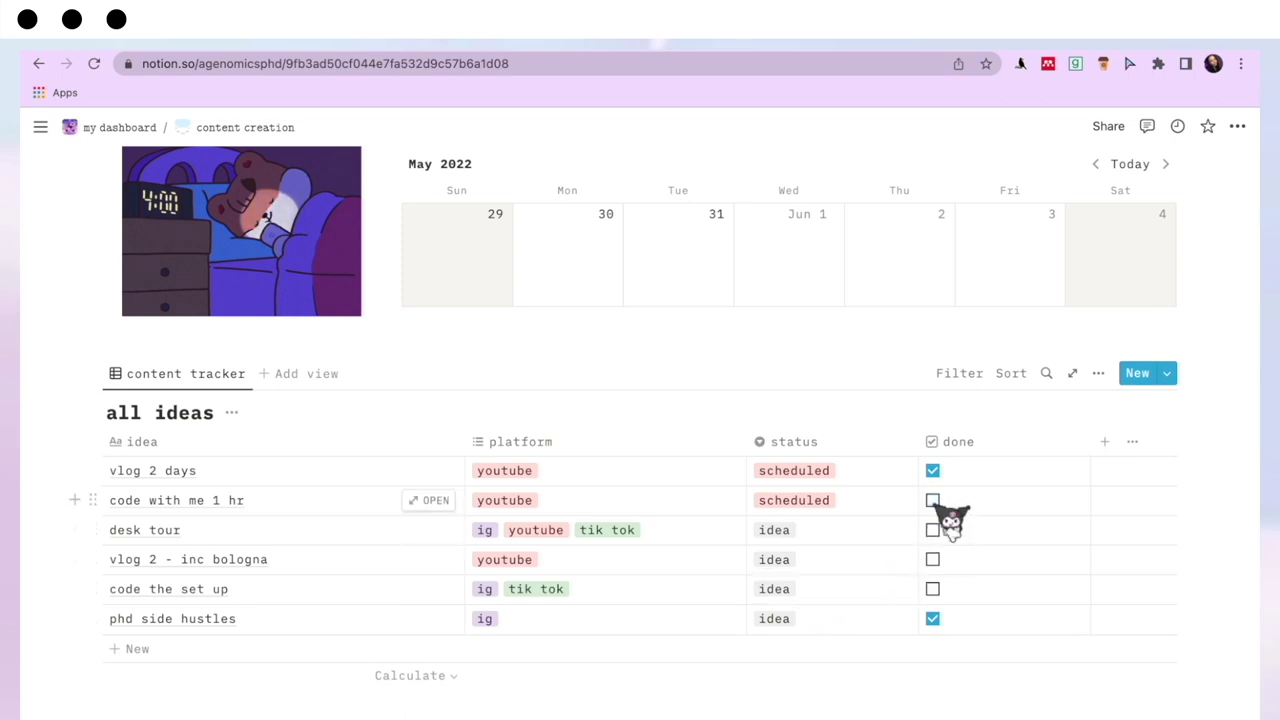
pyautogui.scroll(3, 936, 530)
pyautogui.scroll(-5, 952, 544)
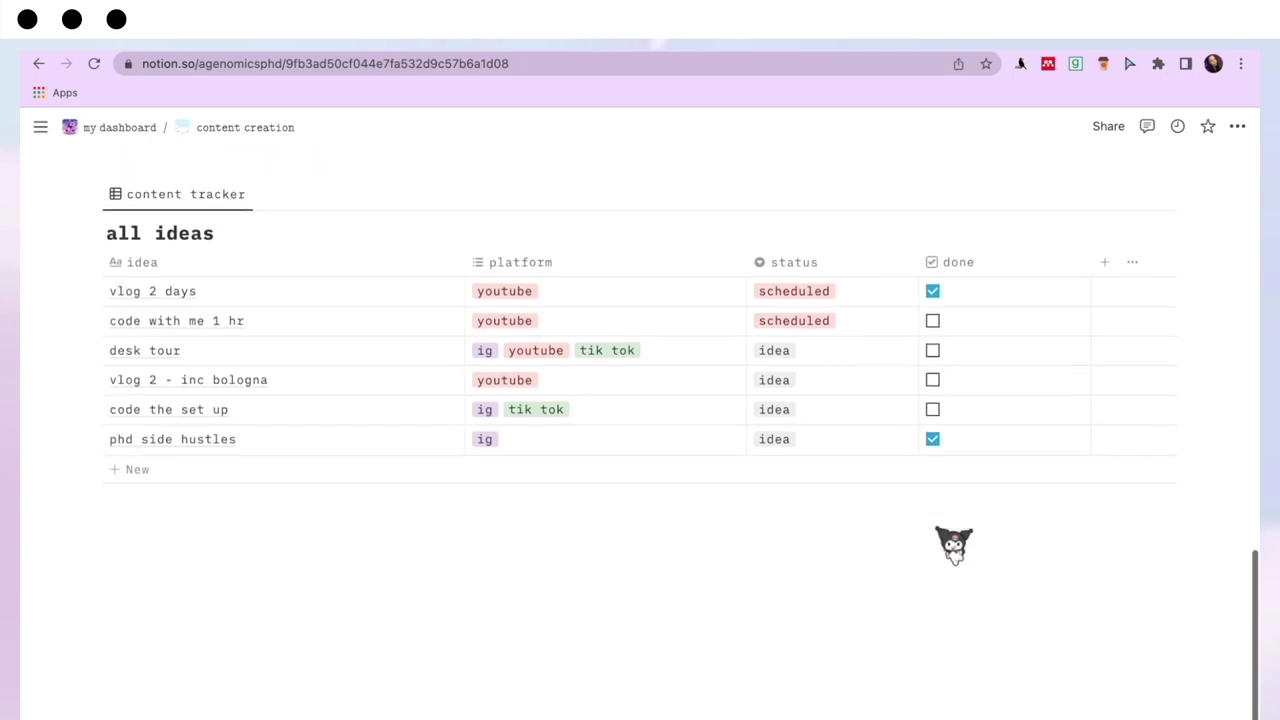
# Go back to my dashboard from the content creation page and open the thesis writing page.
pyautogui.scroll(15, 930, 530)
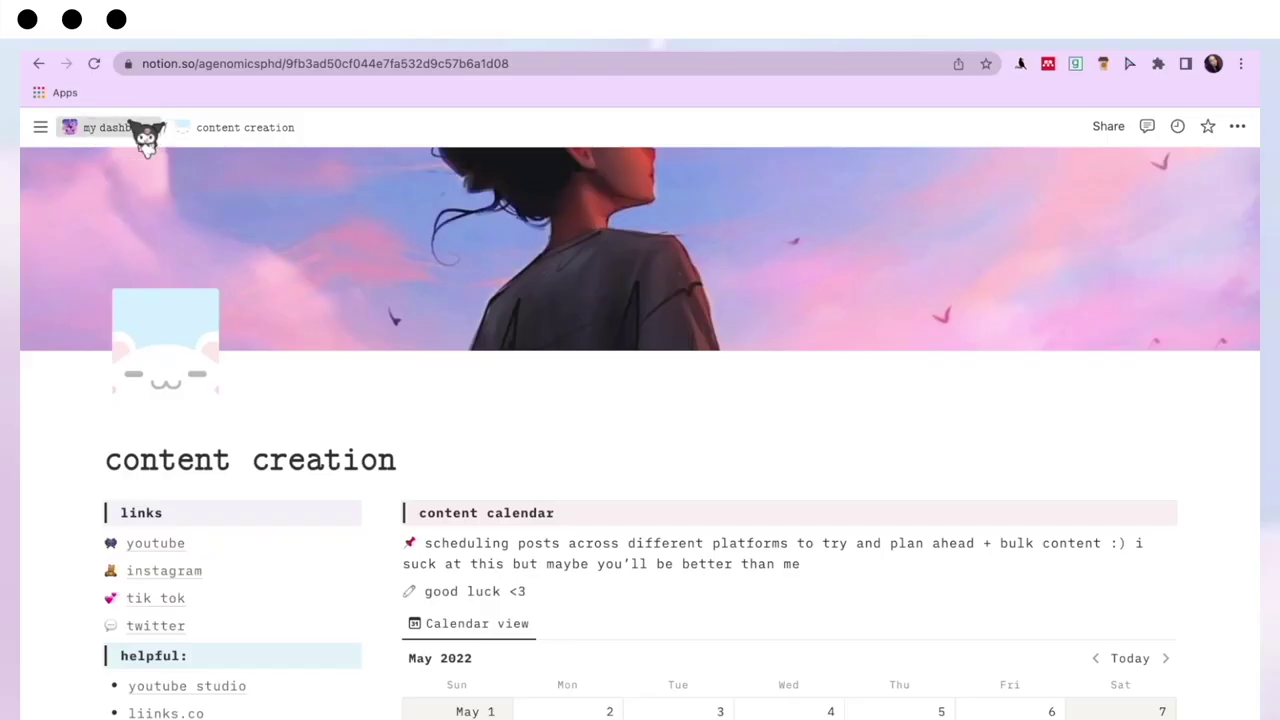
pyautogui.click(140, 130)
pyautogui.scroll(-3, 676, 452)
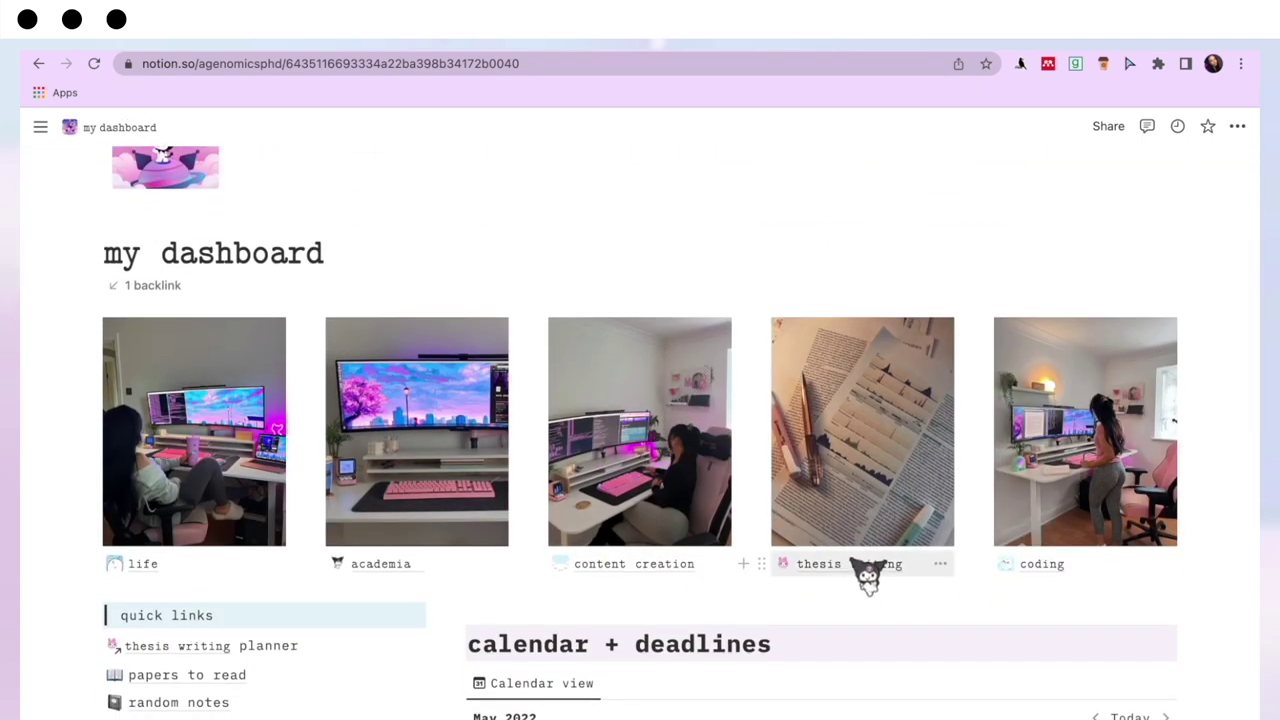
pyautogui.click(864, 566)
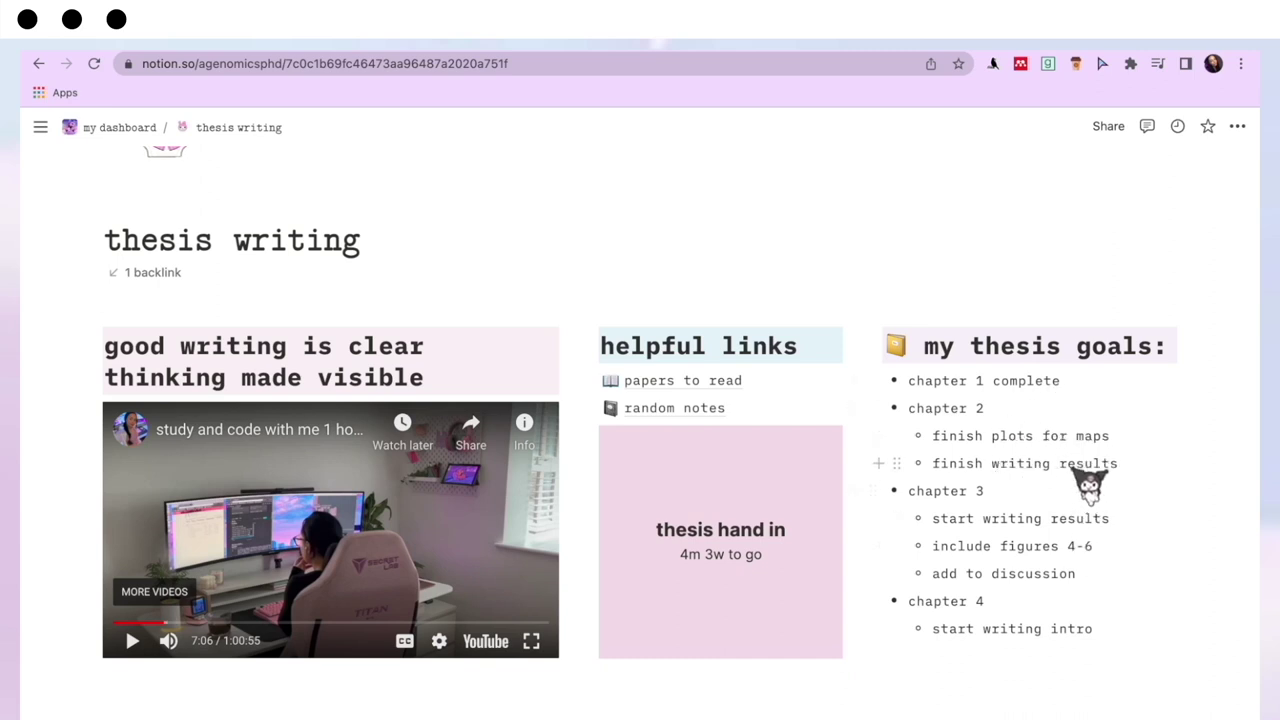
# Examine the thesis writing page's embedded video, hand-in countdown, thesis goals, chapter writing planner and figure planner.
pyautogui.scroll(-5, 1088, 485)
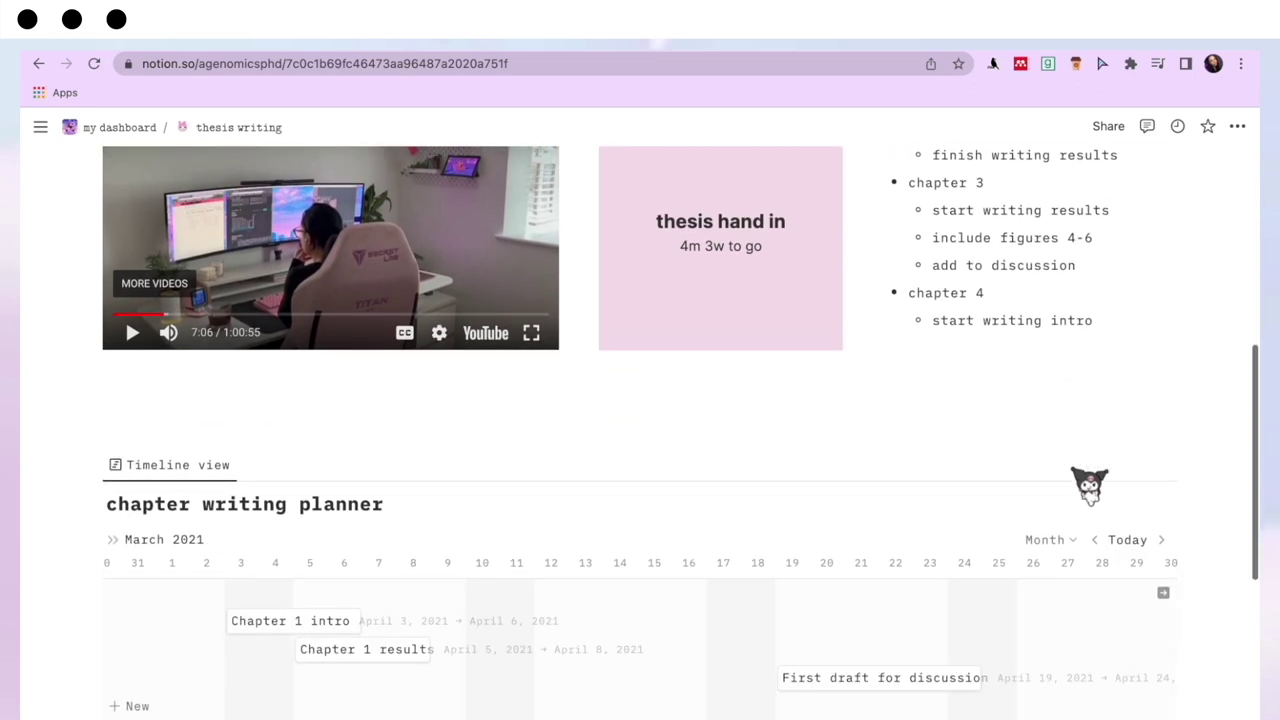
pyautogui.scroll(2, 1036, 248)
pyautogui.scroll(-4, 1036, 248)
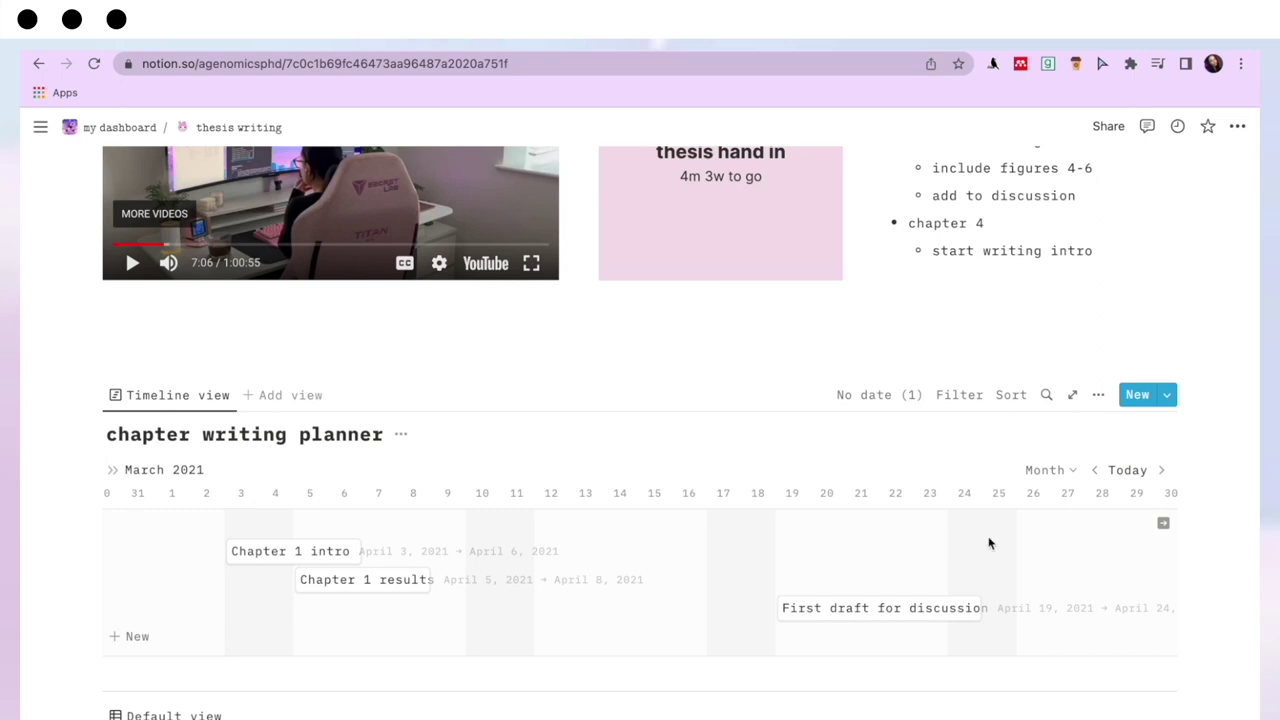
pyautogui.scroll(3, 1071, 351)
pyautogui.scroll(-1, 1070, 283)
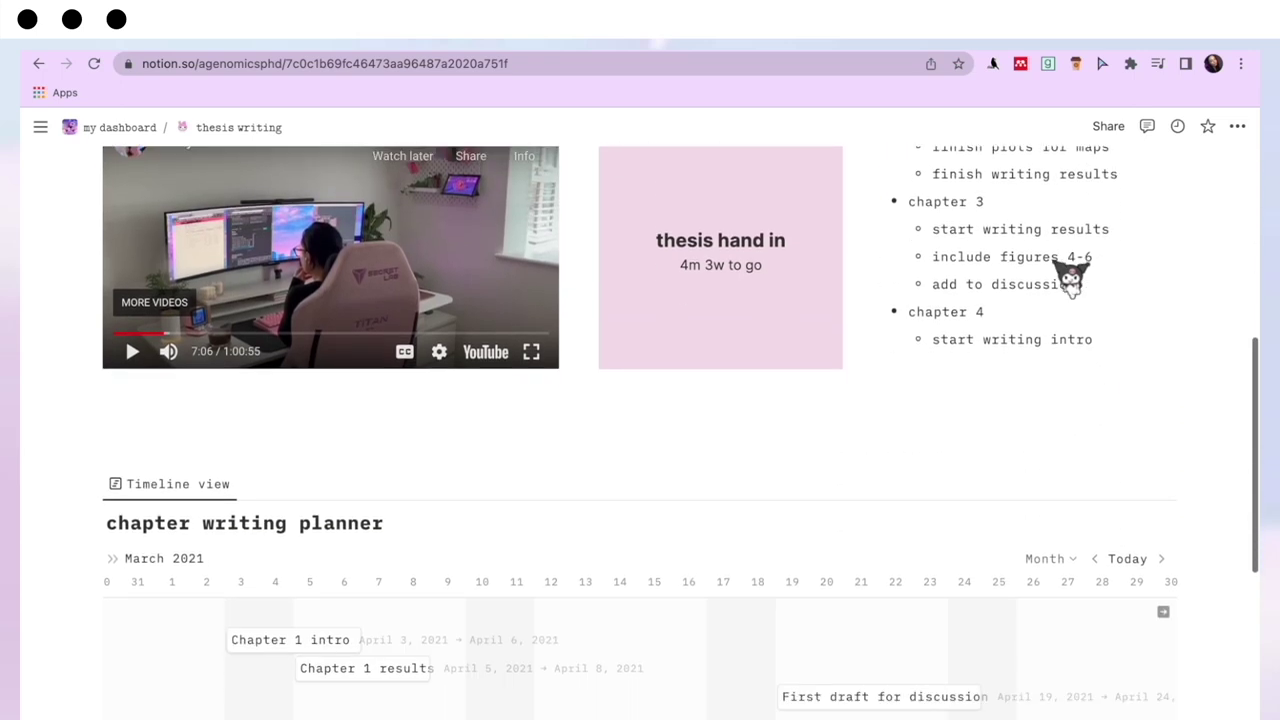
pyautogui.scroll(-3, 750, 530)
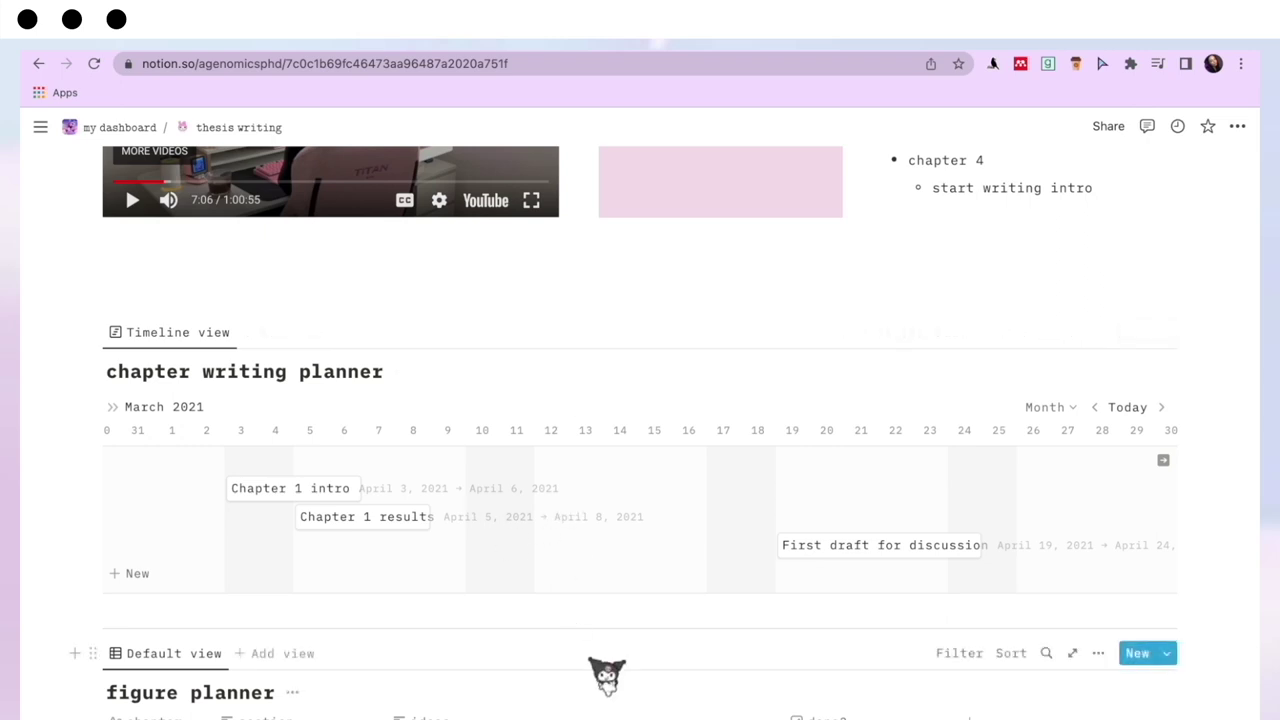
pyautogui.scroll(-1, 606, 676)
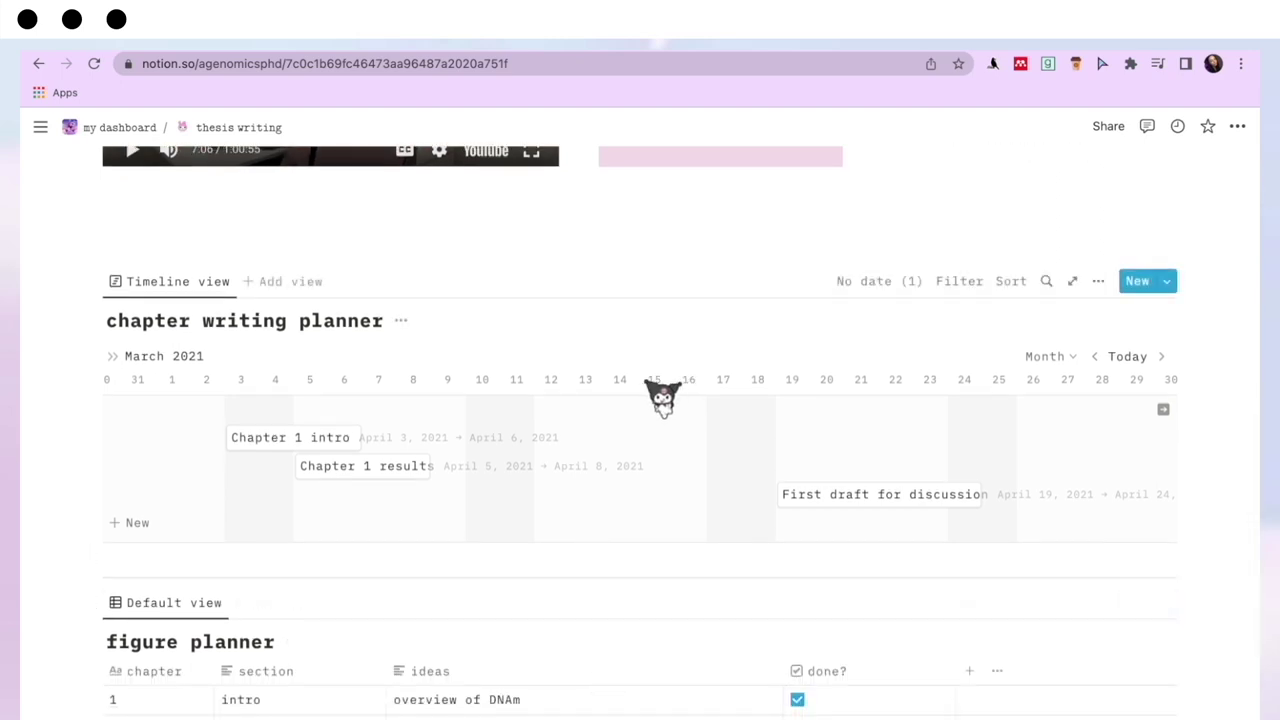
pyautogui.scroll(-1, 660, 395)
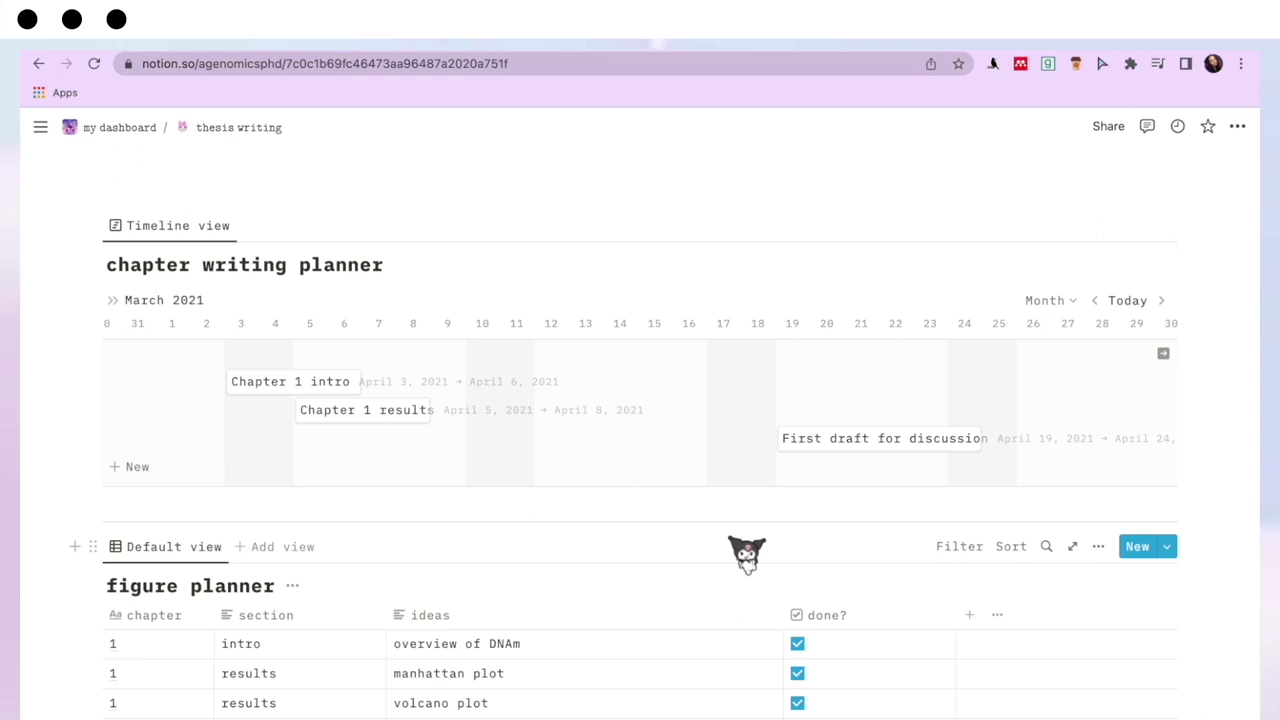
pyautogui.scroll(-1, 747, 557)
pyautogui.scroll(-2, 746, 551)
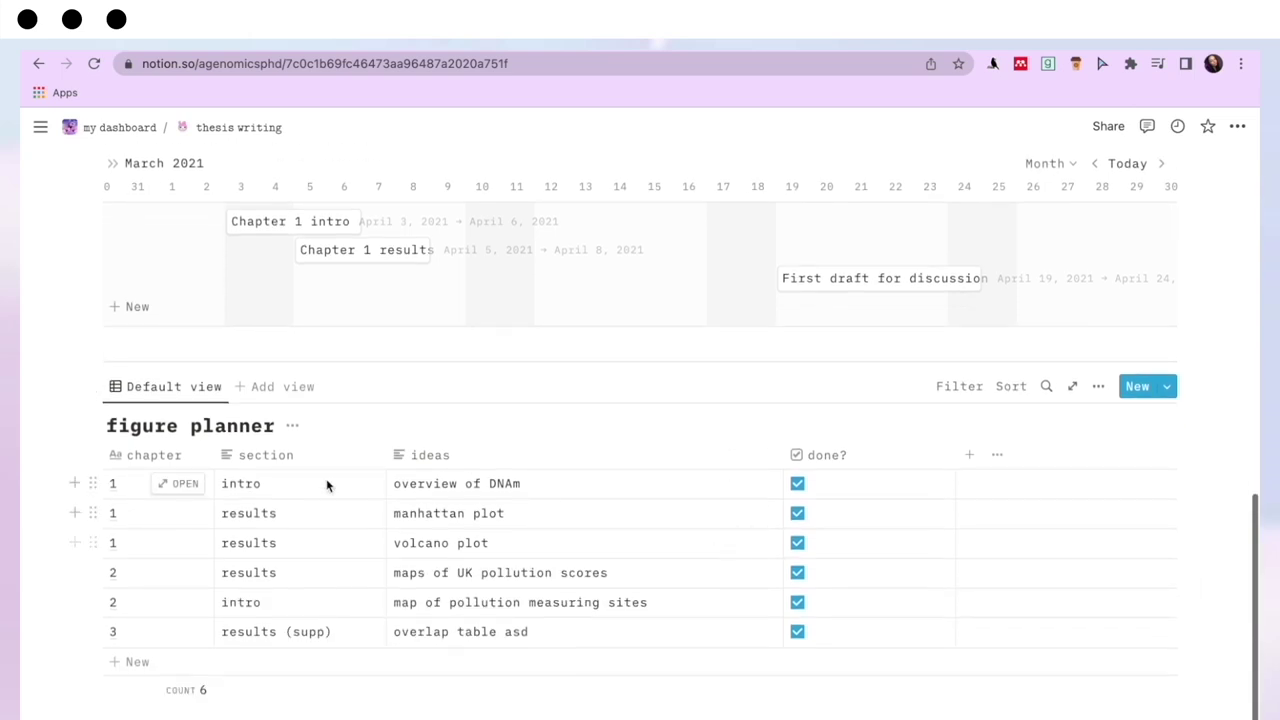
pyautogui.moveTo(487, 700)
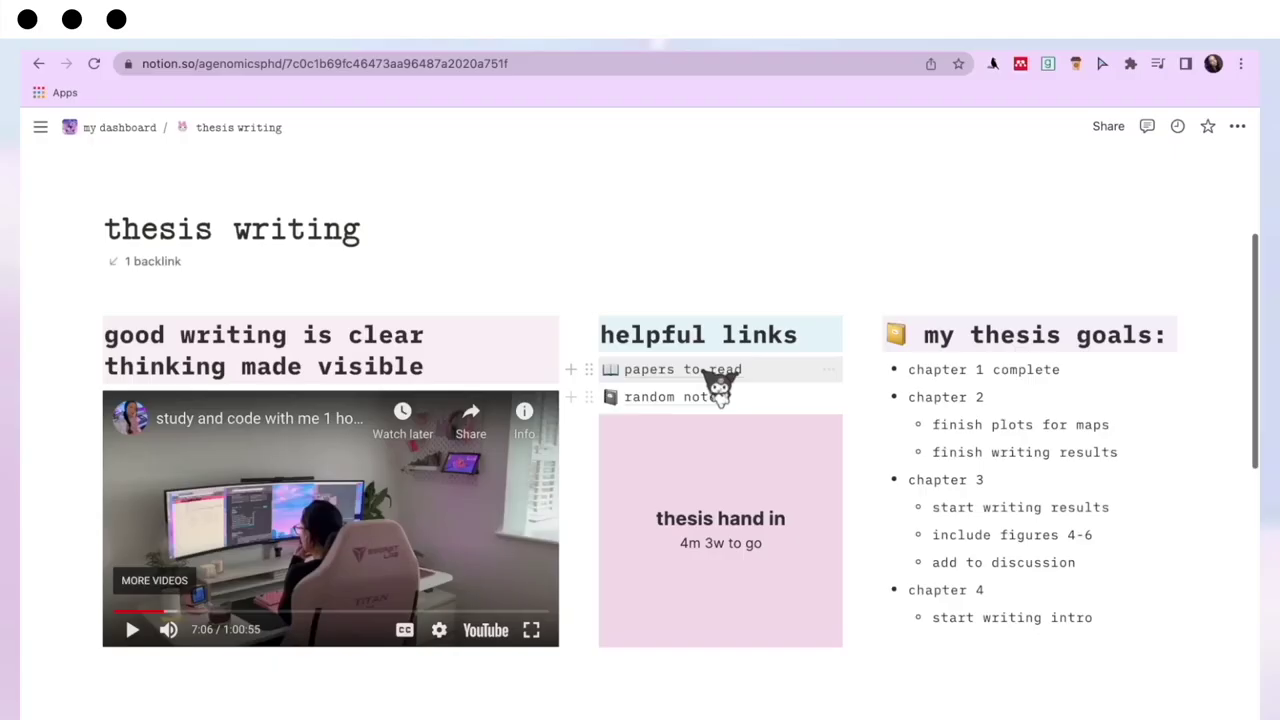
# Open the papers to read page from the thesis writing page's helpful links.
pyautogui.click(709, 375)
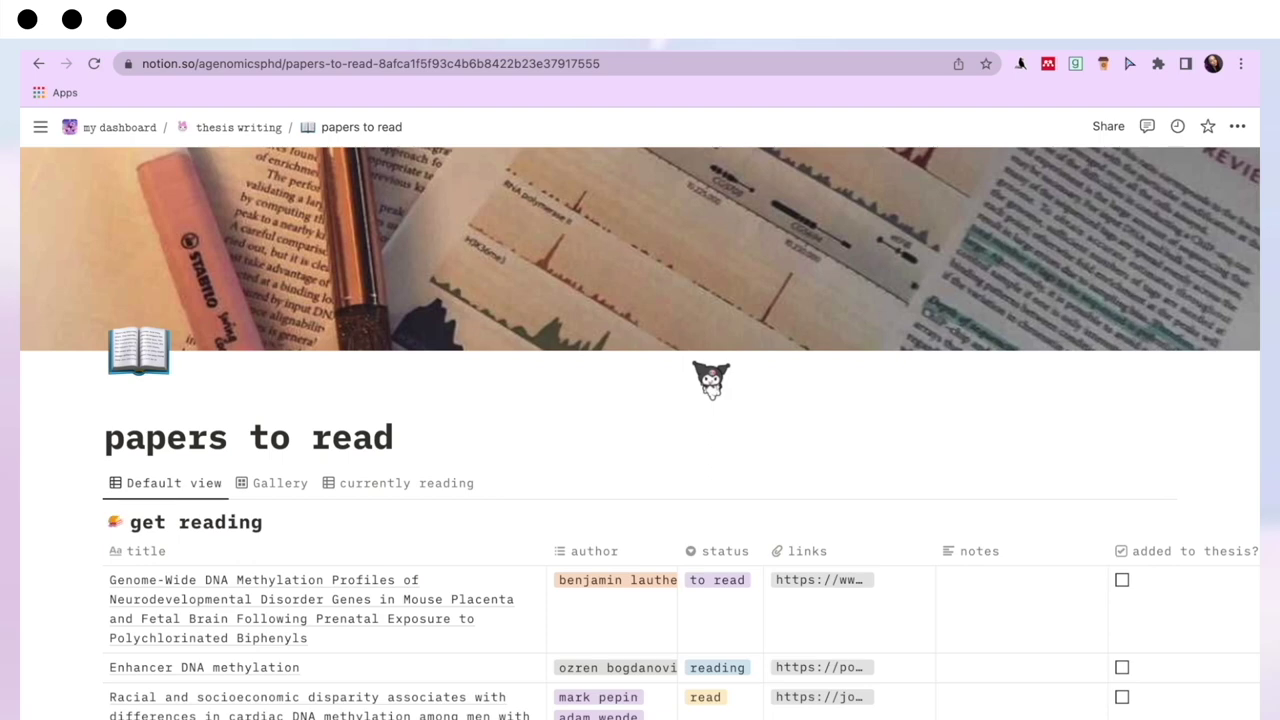
# In the get reading table, view the author and status options for the paper on Genome-Wide DNA Methylation Profiles.
pyautogui.scroll(-3, 711, 380)
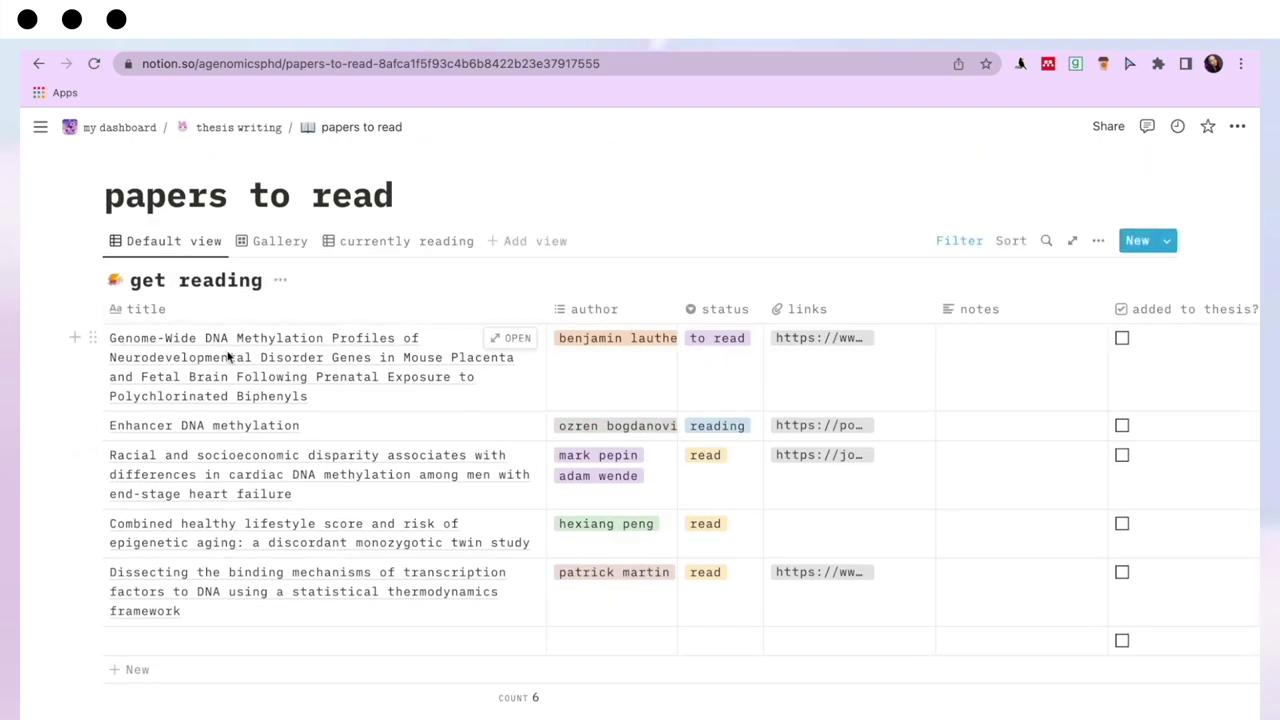
pyautogui.click(637, 369)
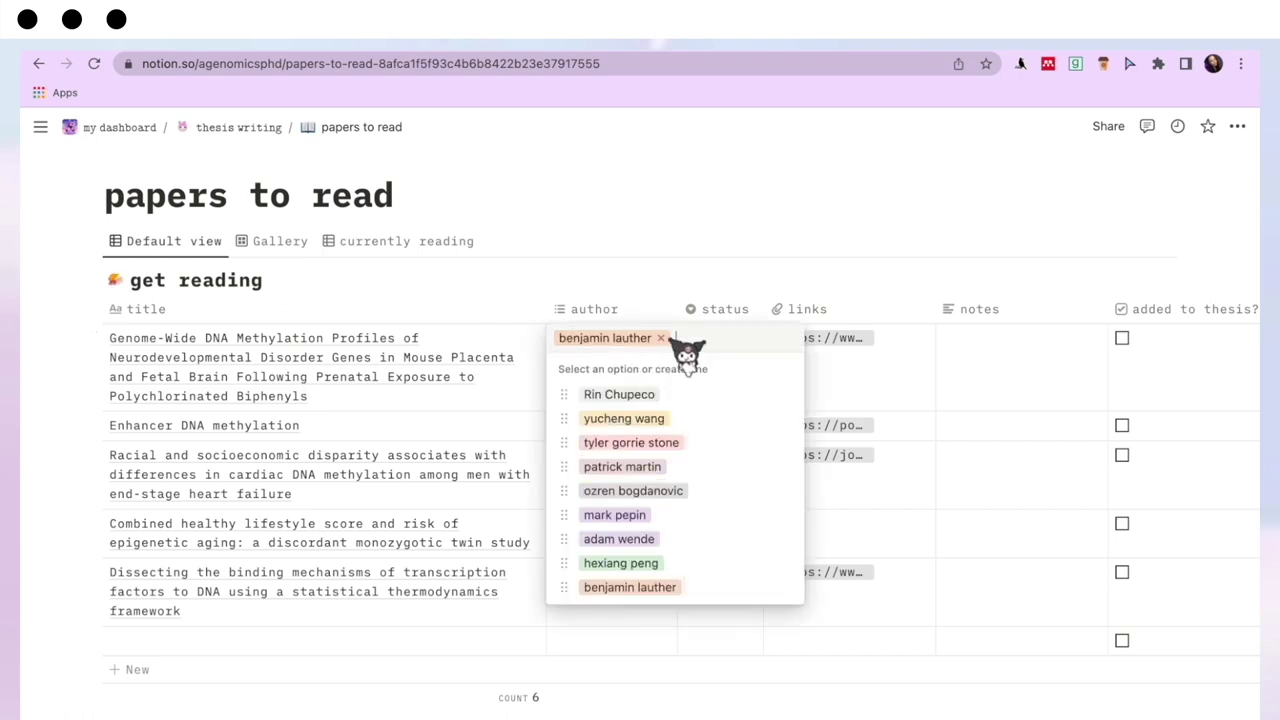
pyautogui.press('Escape')
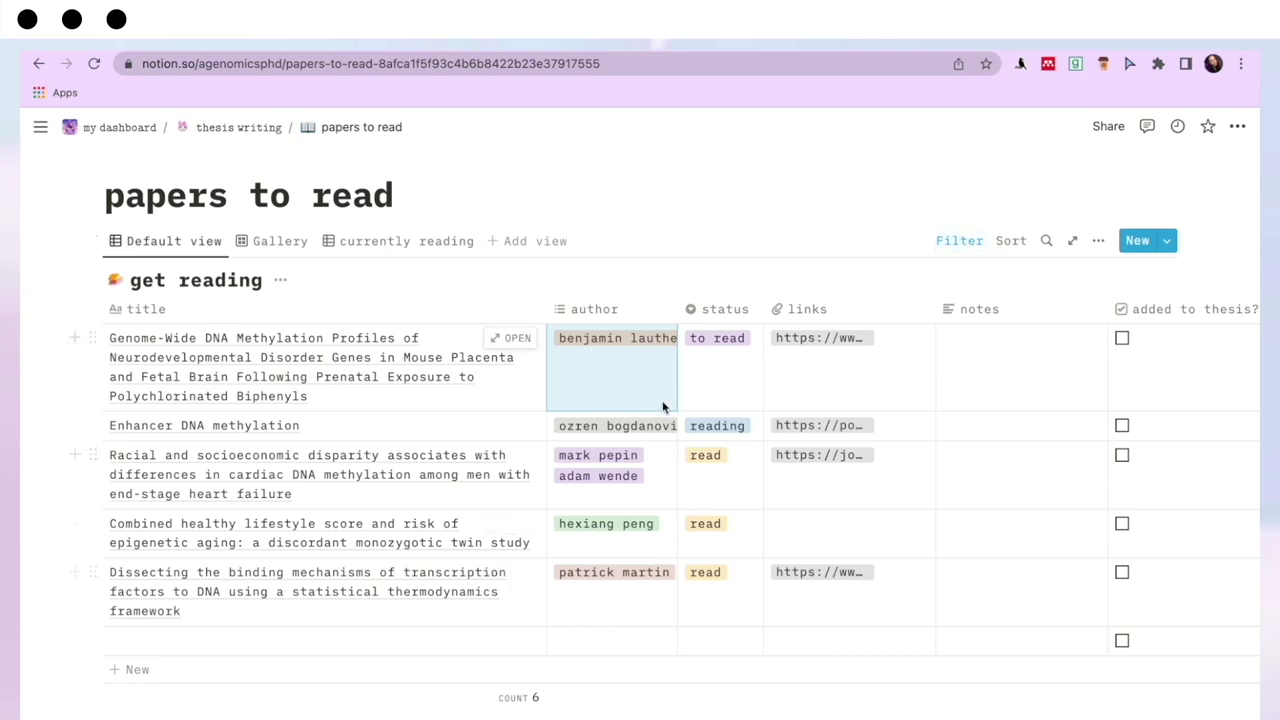
pyautogui.scroll(2, 737, 345)
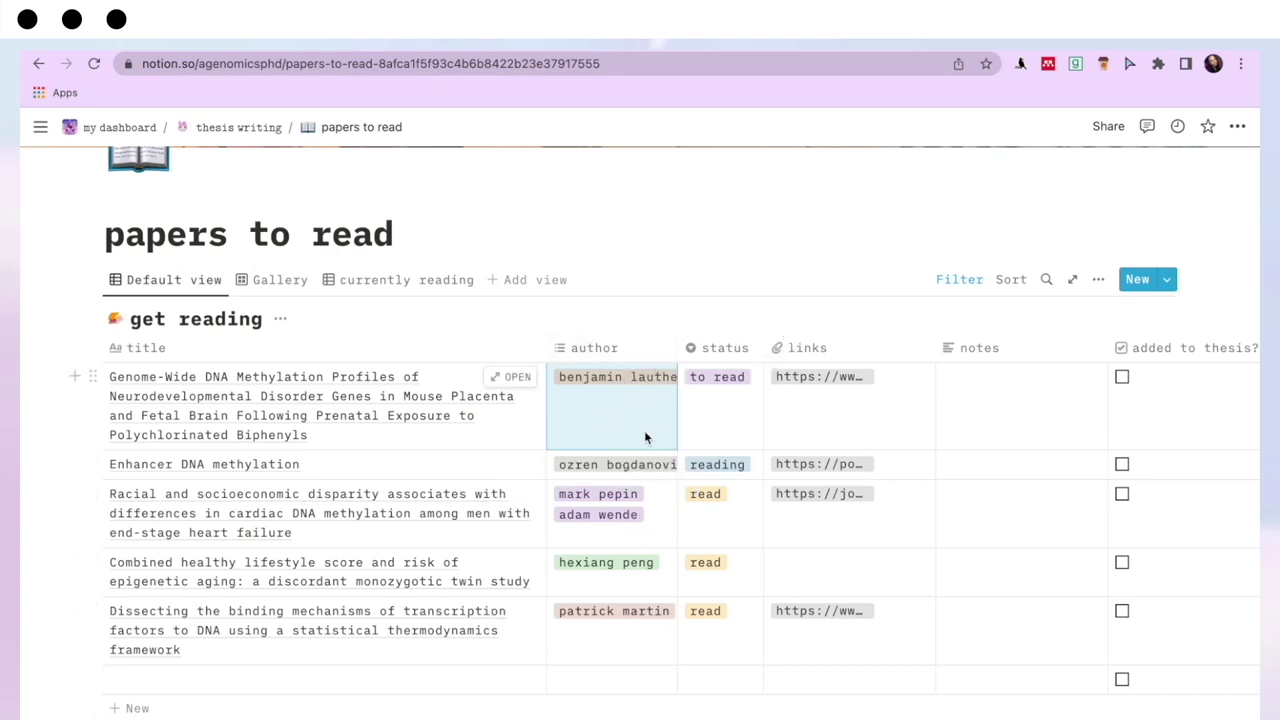
pyautogui.click(733, 406)
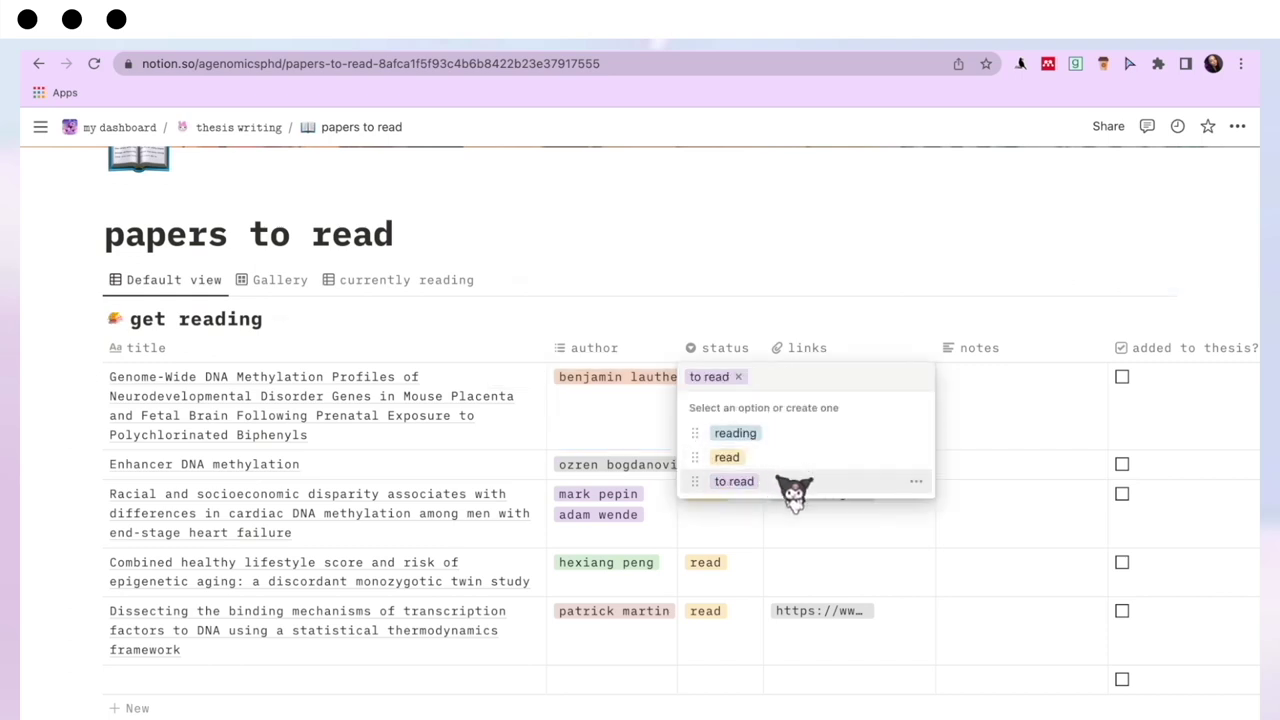
pyautogui.press('Escape')
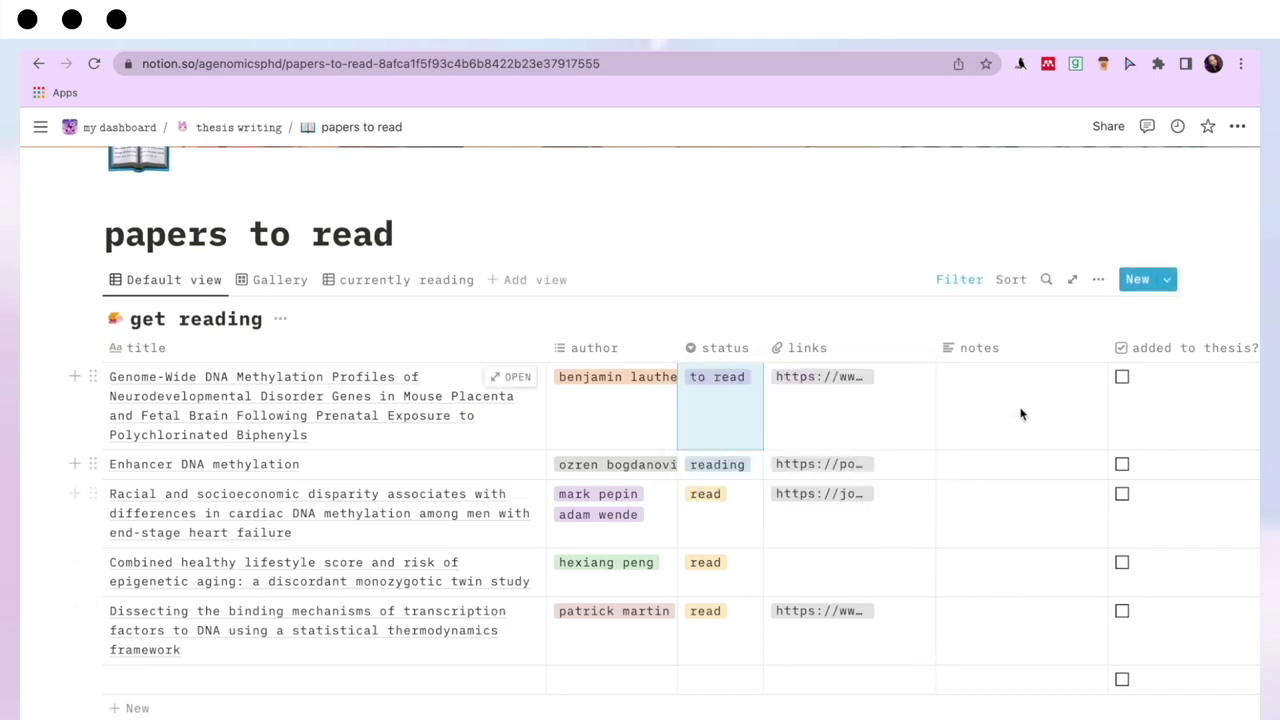
# Look at the Enhancer DNA methylation paper's status options and its notes field without changing them.
pyautogui.hscroll(3, 1017, 405)
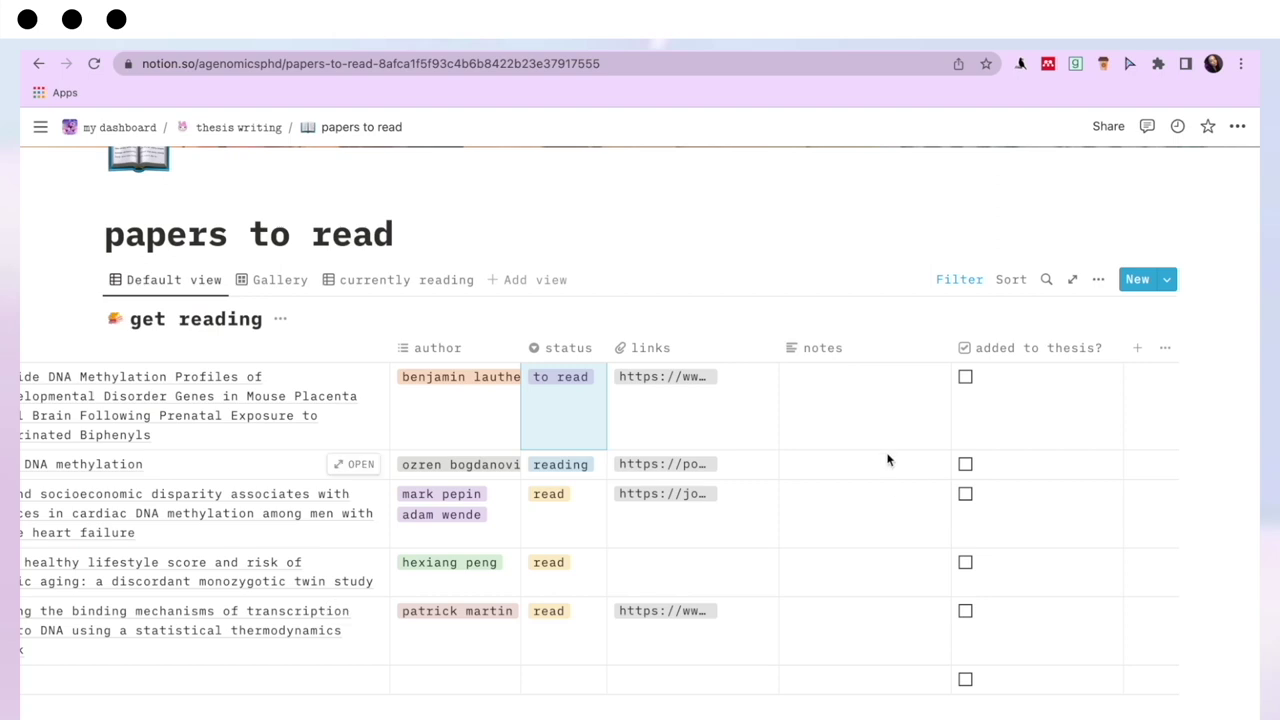
pyautogui.click(592, 466)
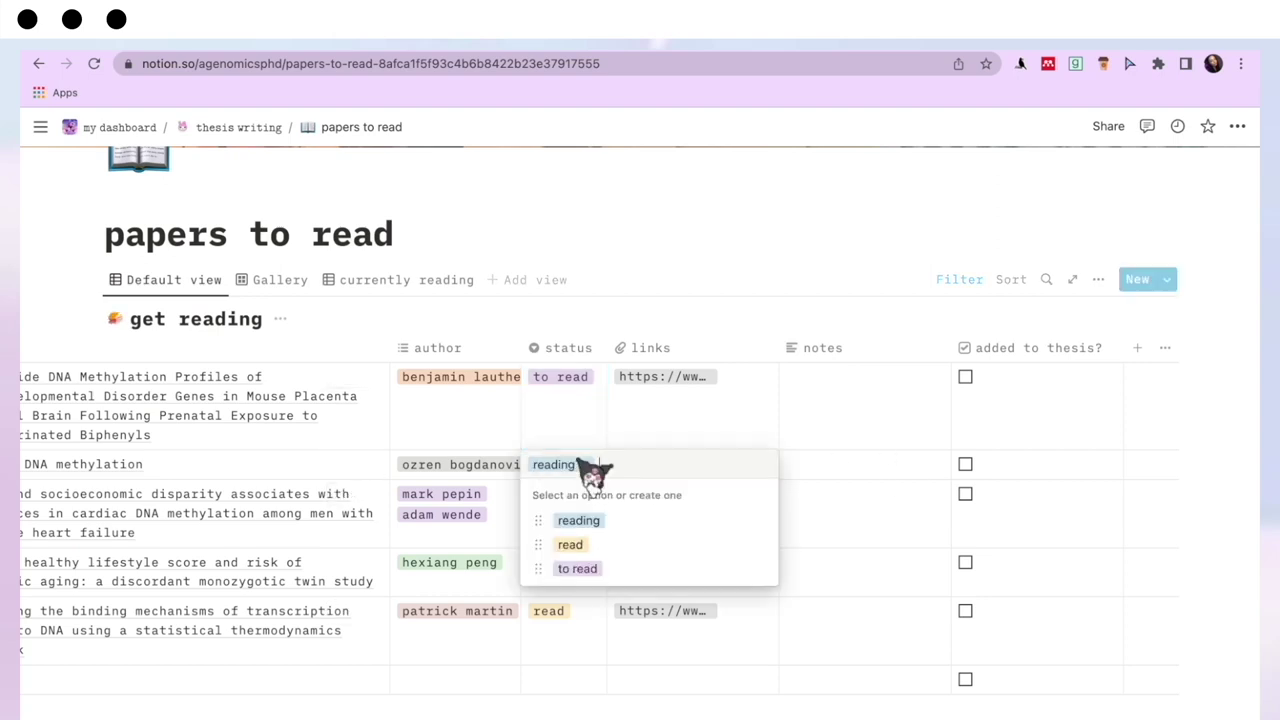
pyautogui.press('Escape')
pyautogui.click(821, 462)
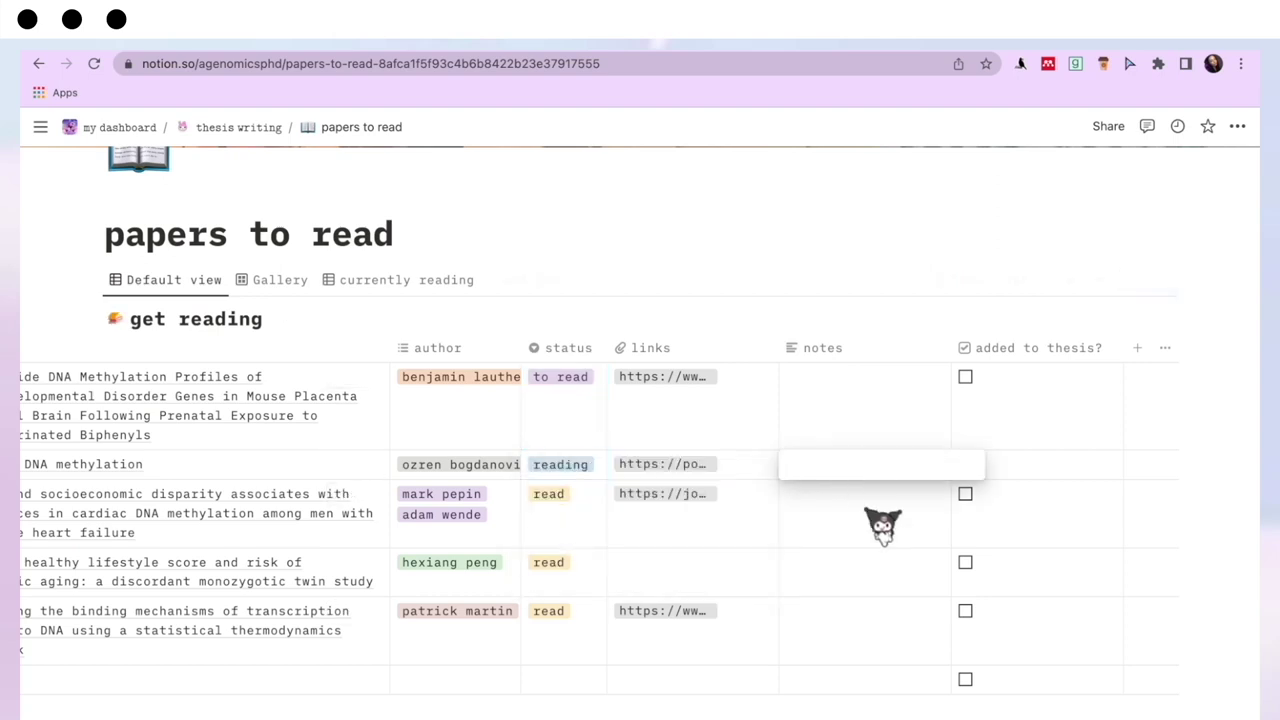
pyautogui.press('Escape')
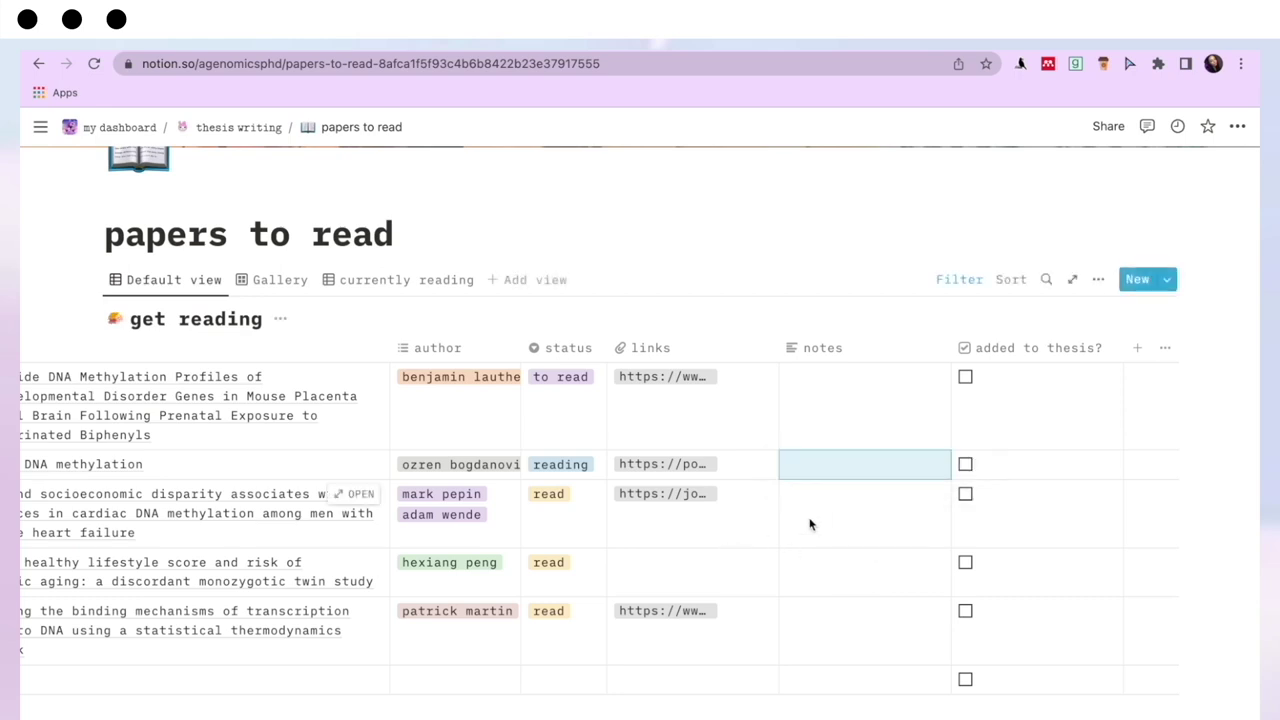
pyautogui.hscroll(-3, 809, 523)
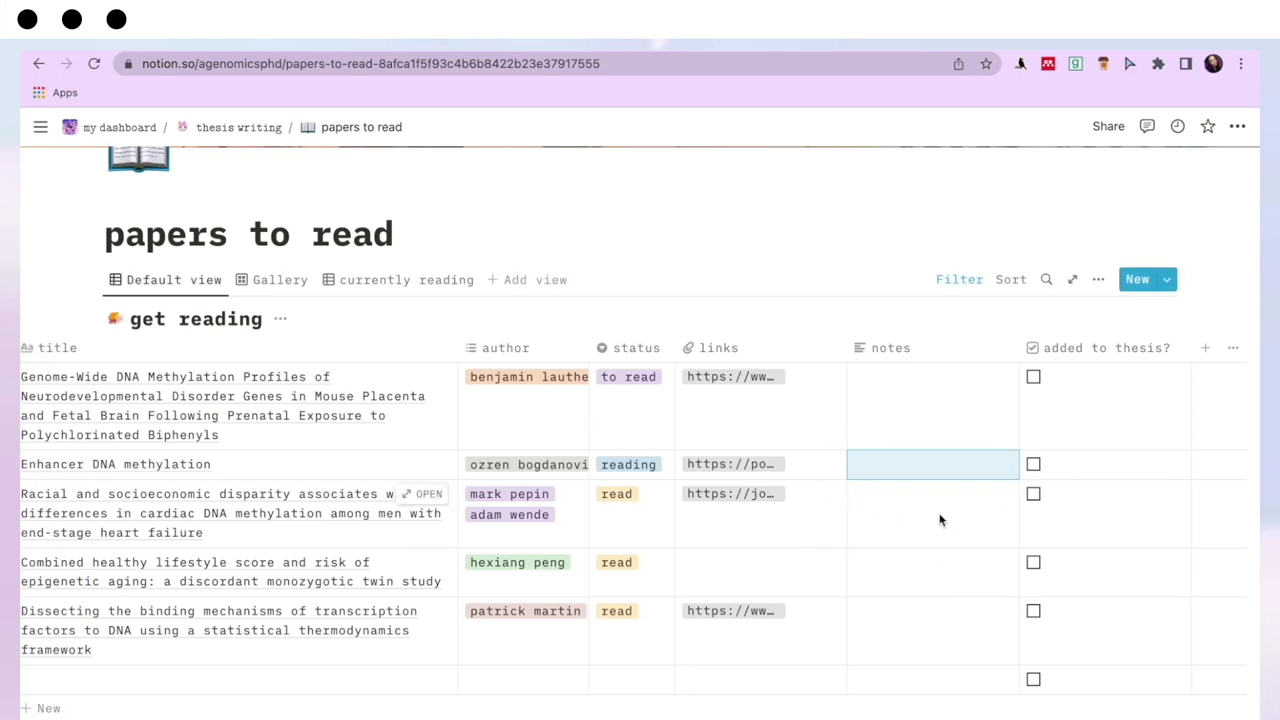
# Mark the Genome-Wide DNA Methylation Profiles paper as added to thesis.
pyautogui.hscroll(2, 940, 520)
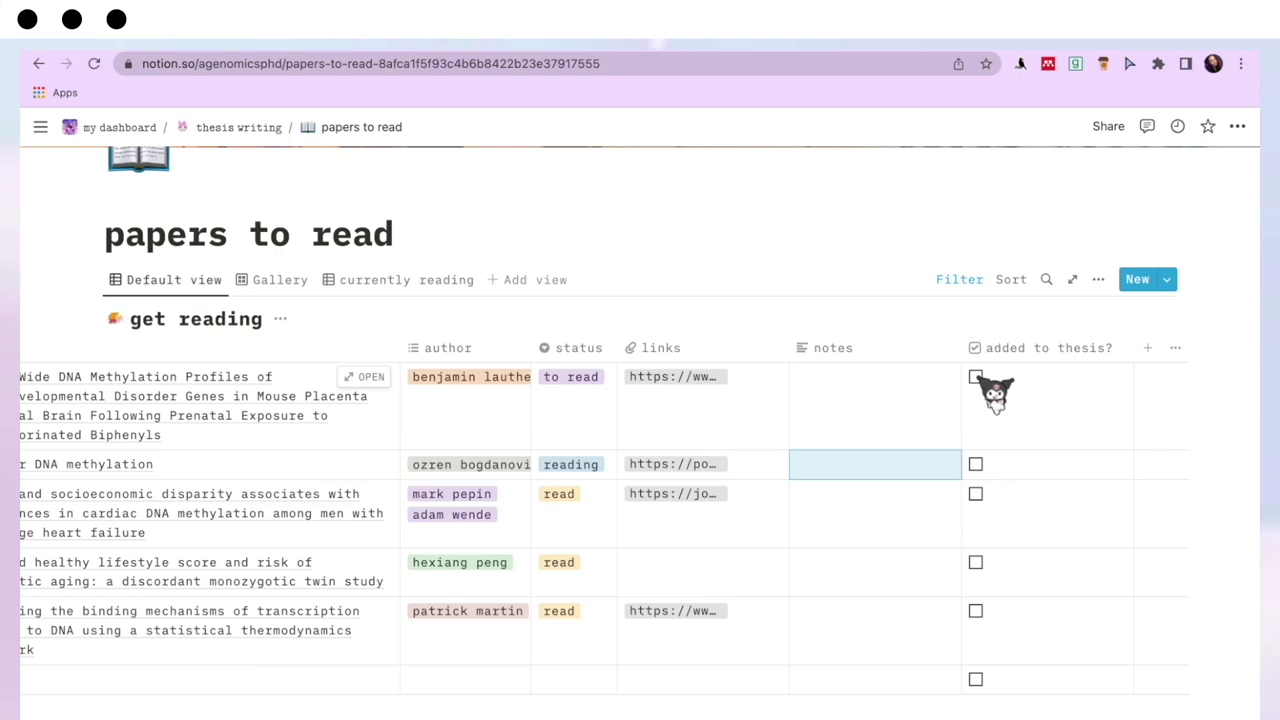
pyautogui.click(976, 378)
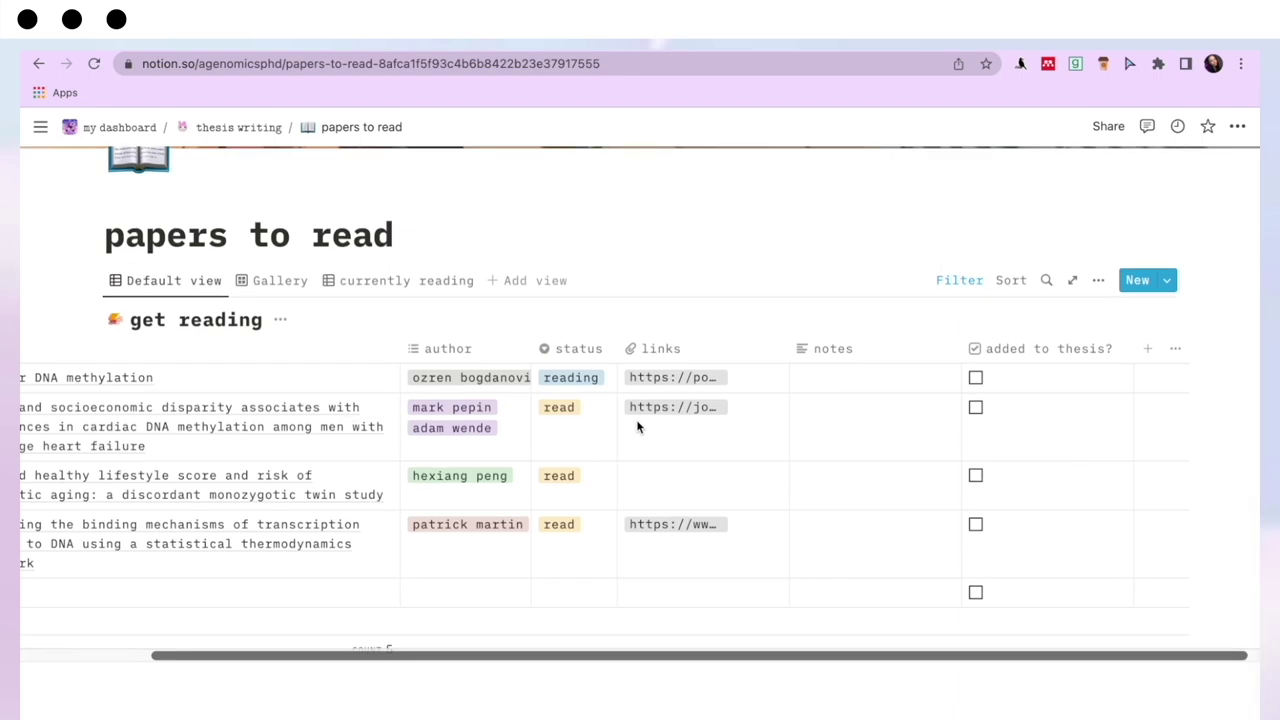
pyautogui.scroll(1, 637, 427)
pyautogui.hscroll(-3, 529, 552)
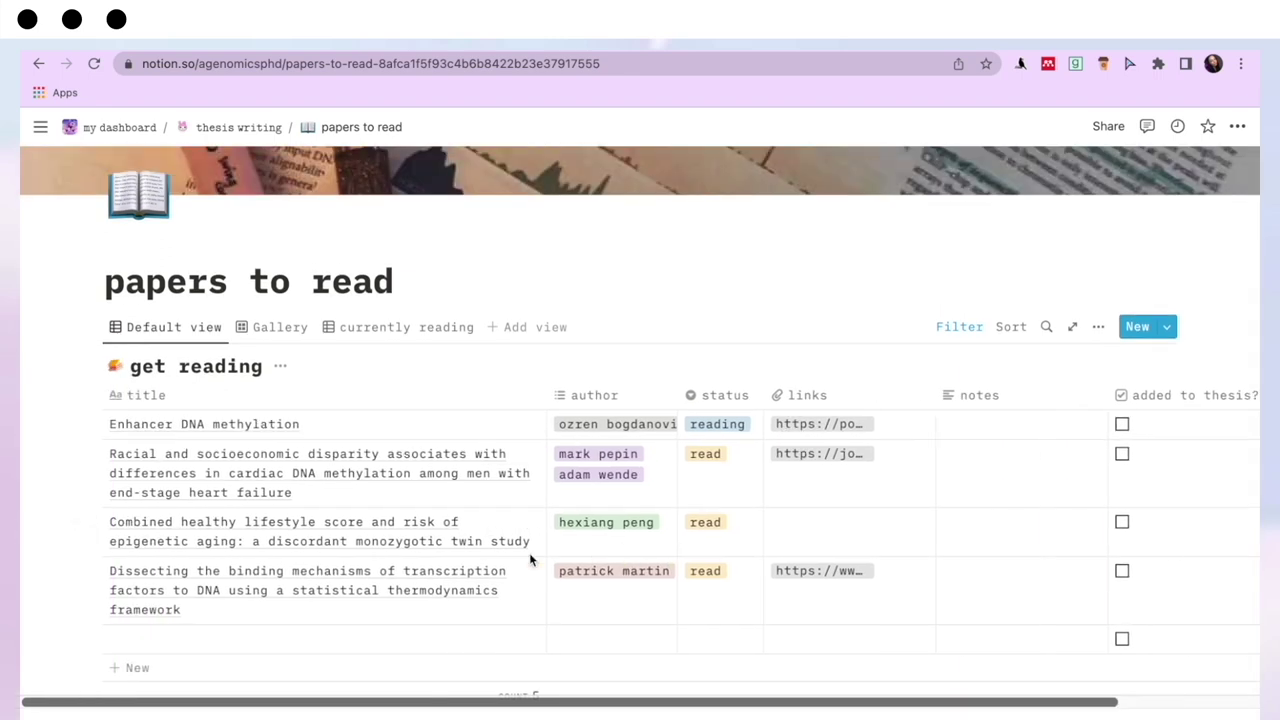
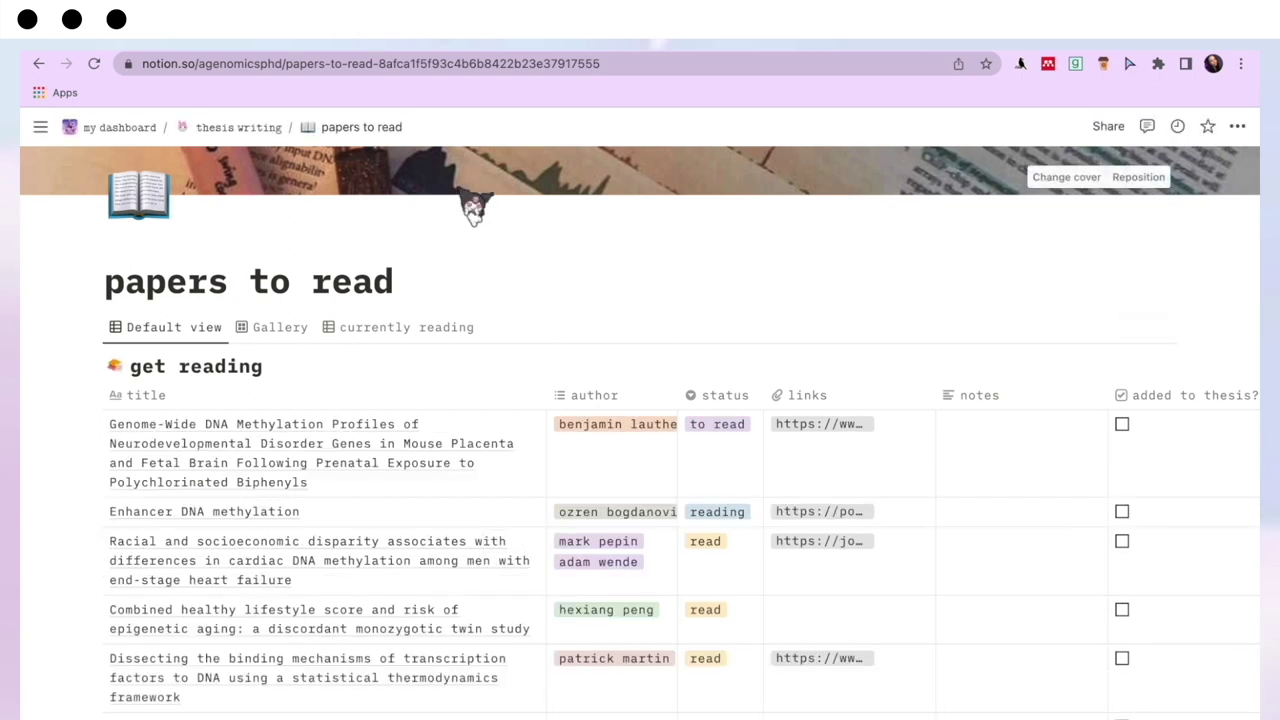
# Go back to the thesis writing page and open random notes from its helpful links.
pyautogui.click(270, 128)
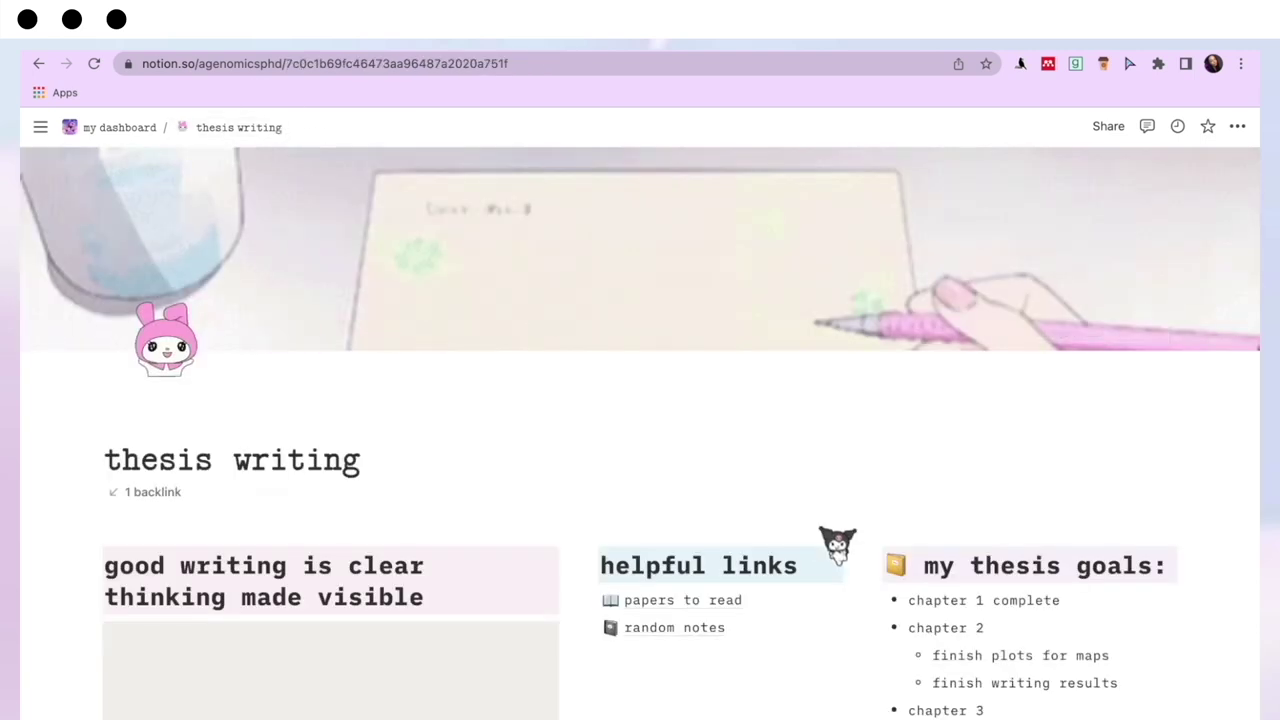
pyautogui.scroll(-3, 837, 545)
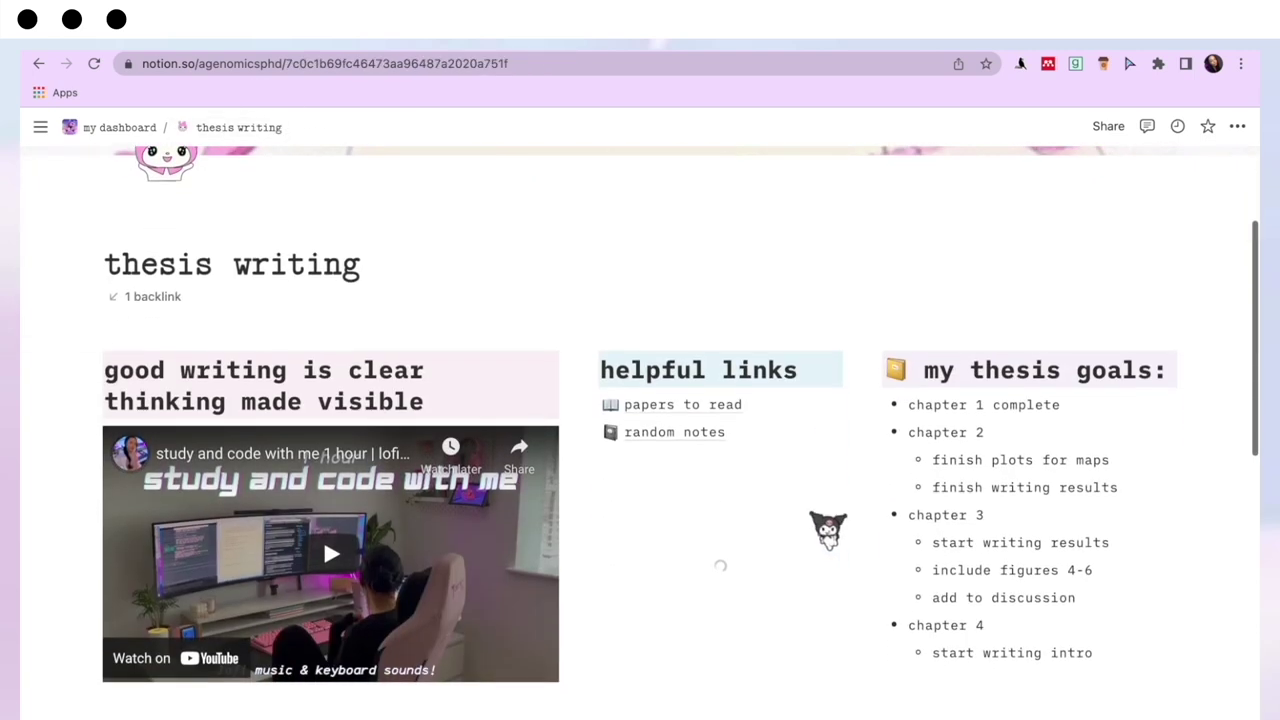
pyautogui.click(705, 436)
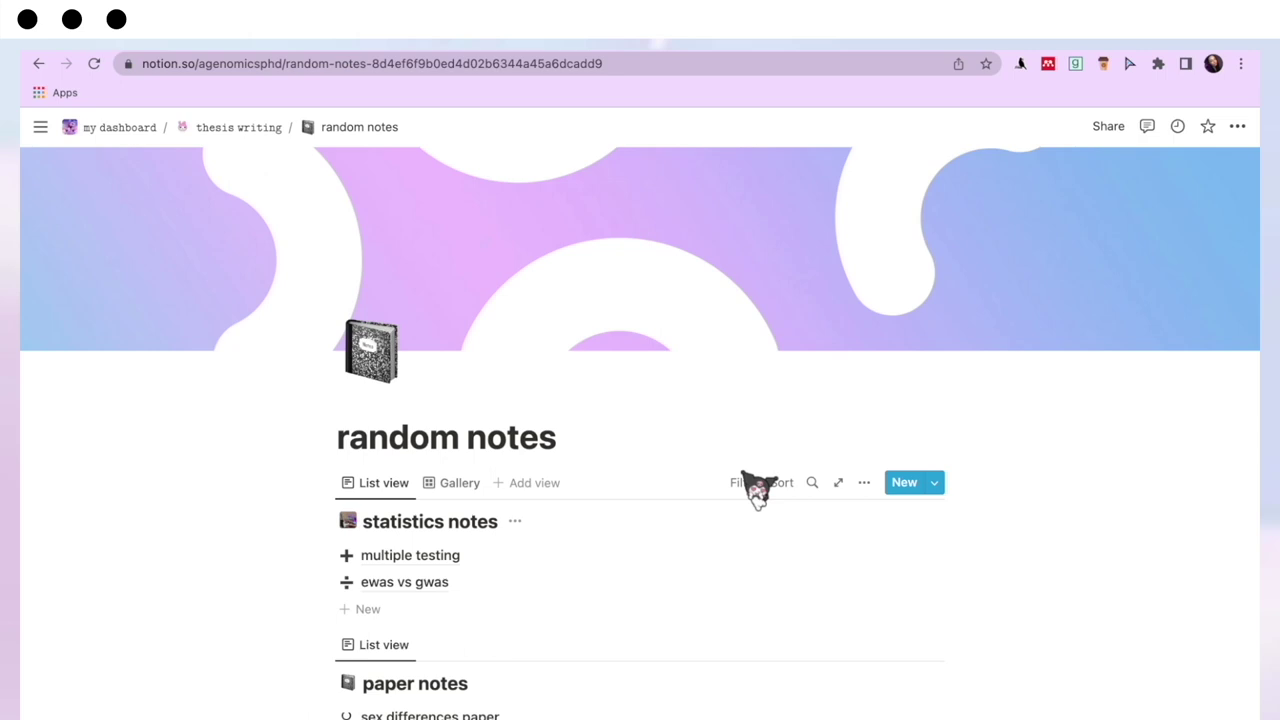
# Open the variation paper entry under paper notes, look over its properties and empty body, and close it.
pyautogui.scroll(-3, 757, 490)
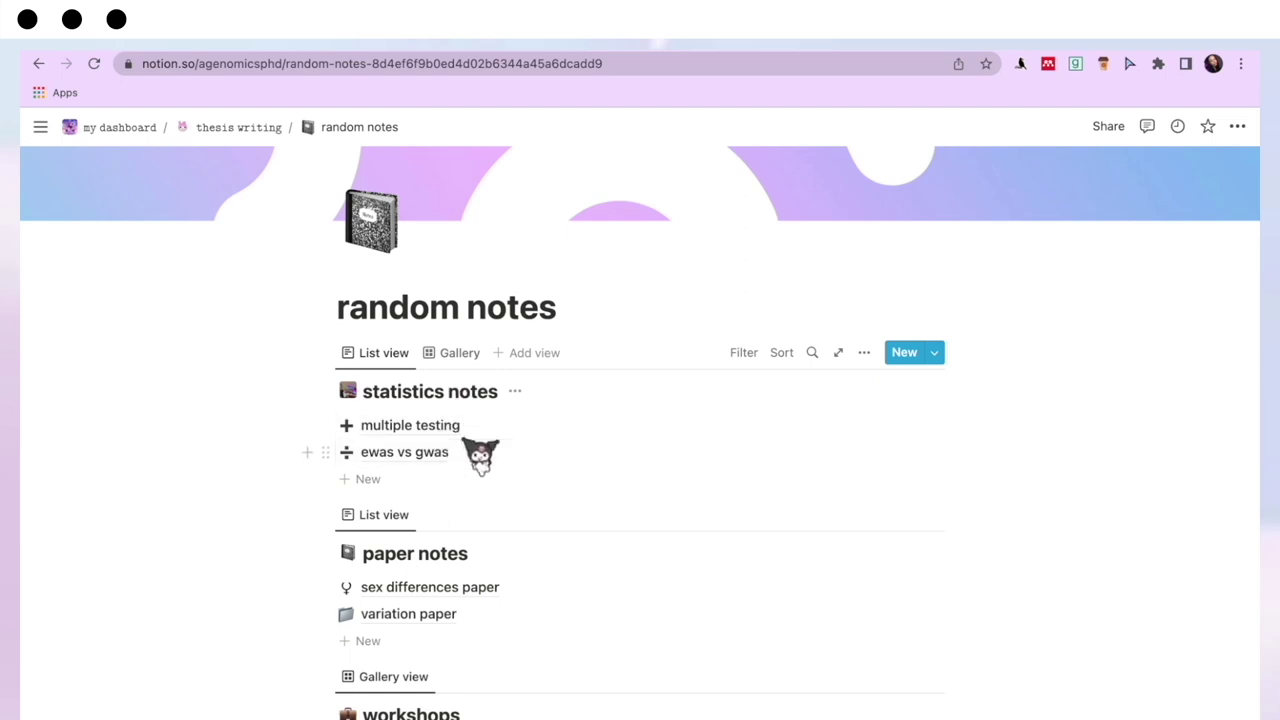
pyautogui.scroll(-3, 470, 462)
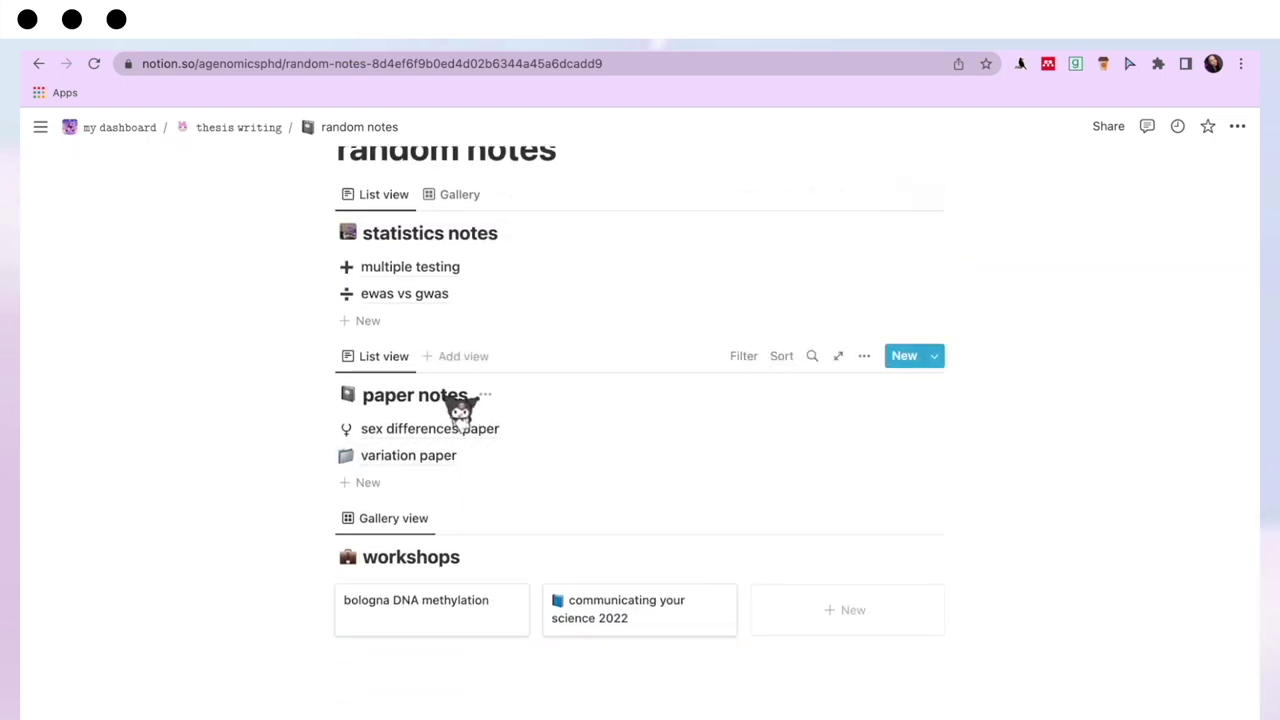
pyautogui.click(452, 462)
pyautogui.scroll(-3, 674, 517)
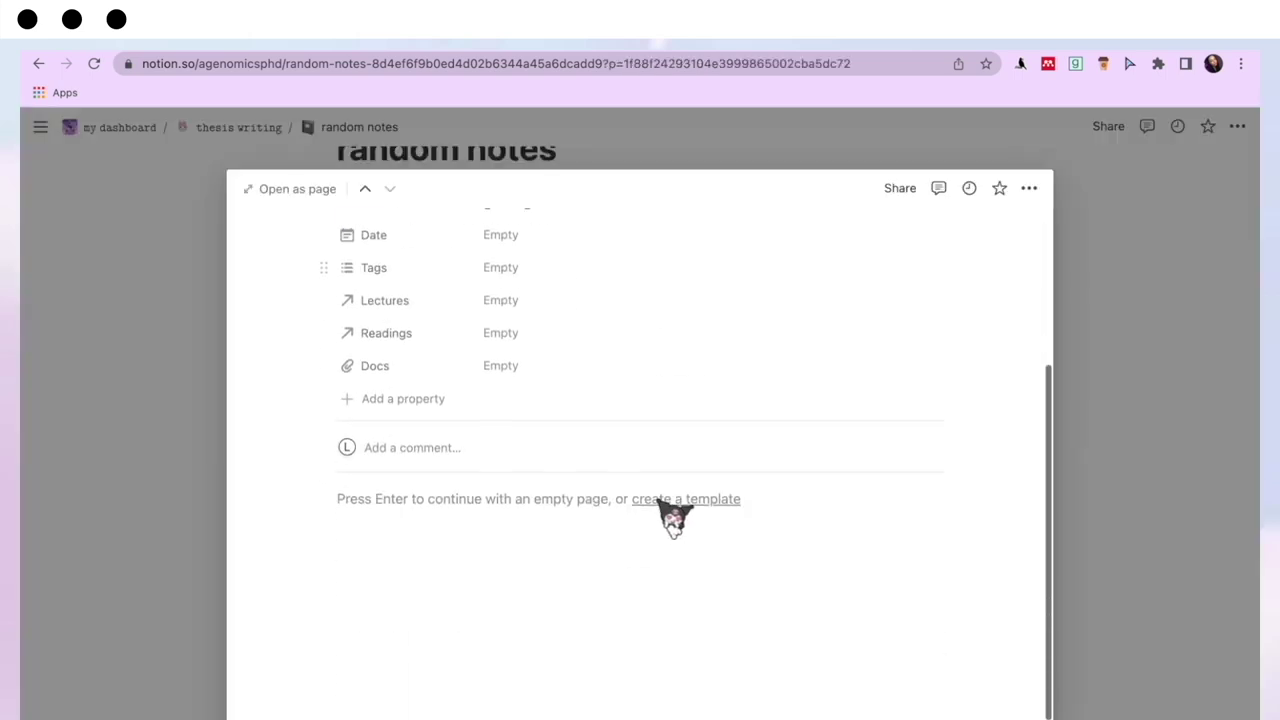
pyautogui.click(482, 522)
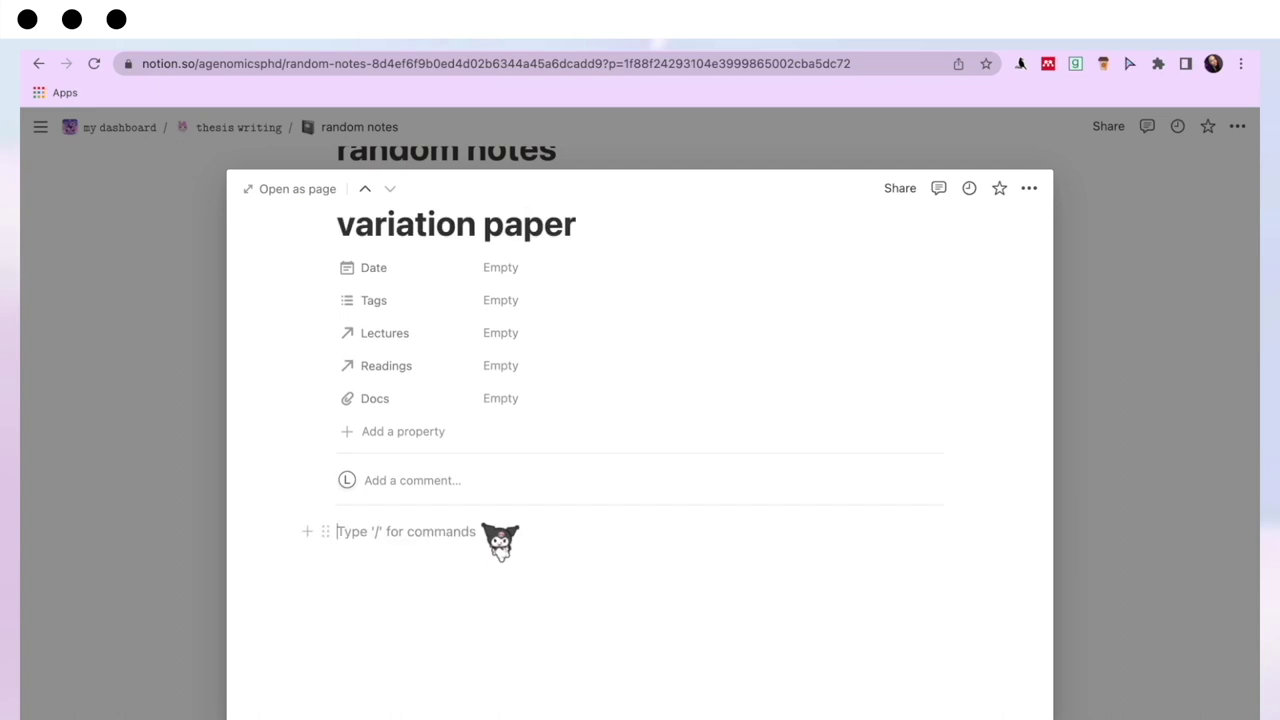
pyautogui.click(1120, 550)
# View the bologna DNA methylation entry under workshops, then close it.
pyautogui.scroll(-2, 714, 620)
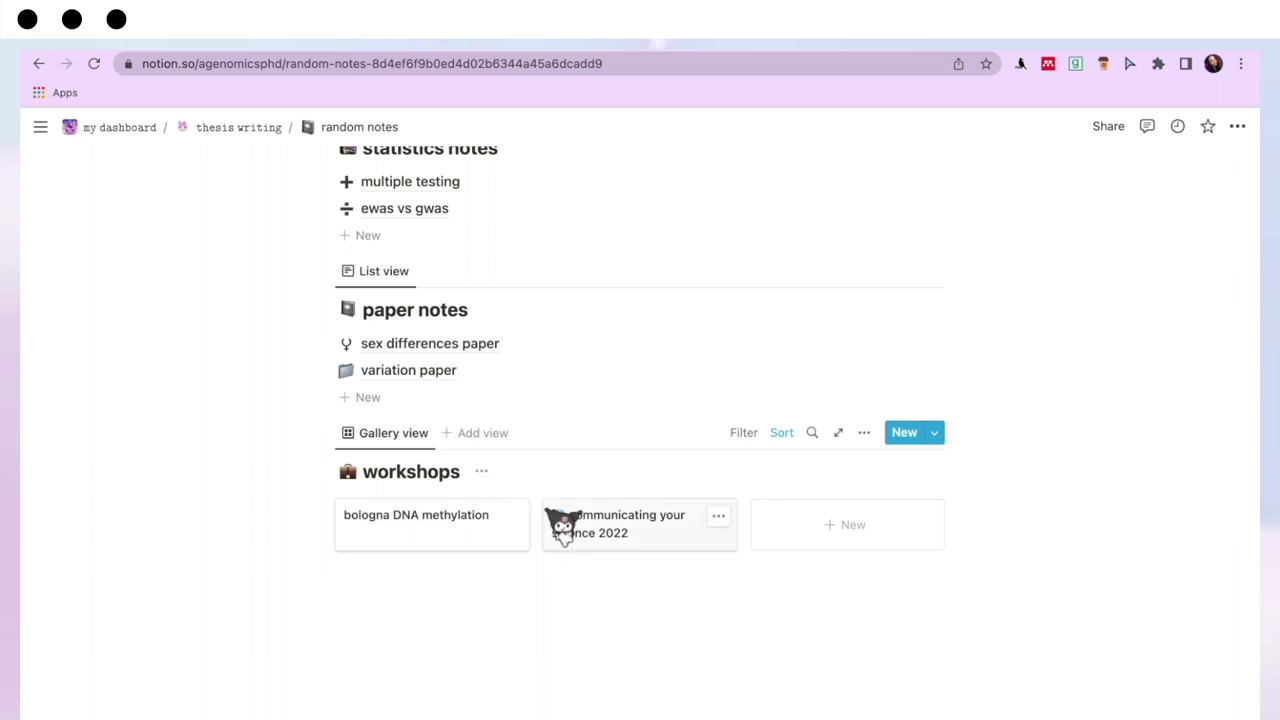
pyautogui.click(480, 540)
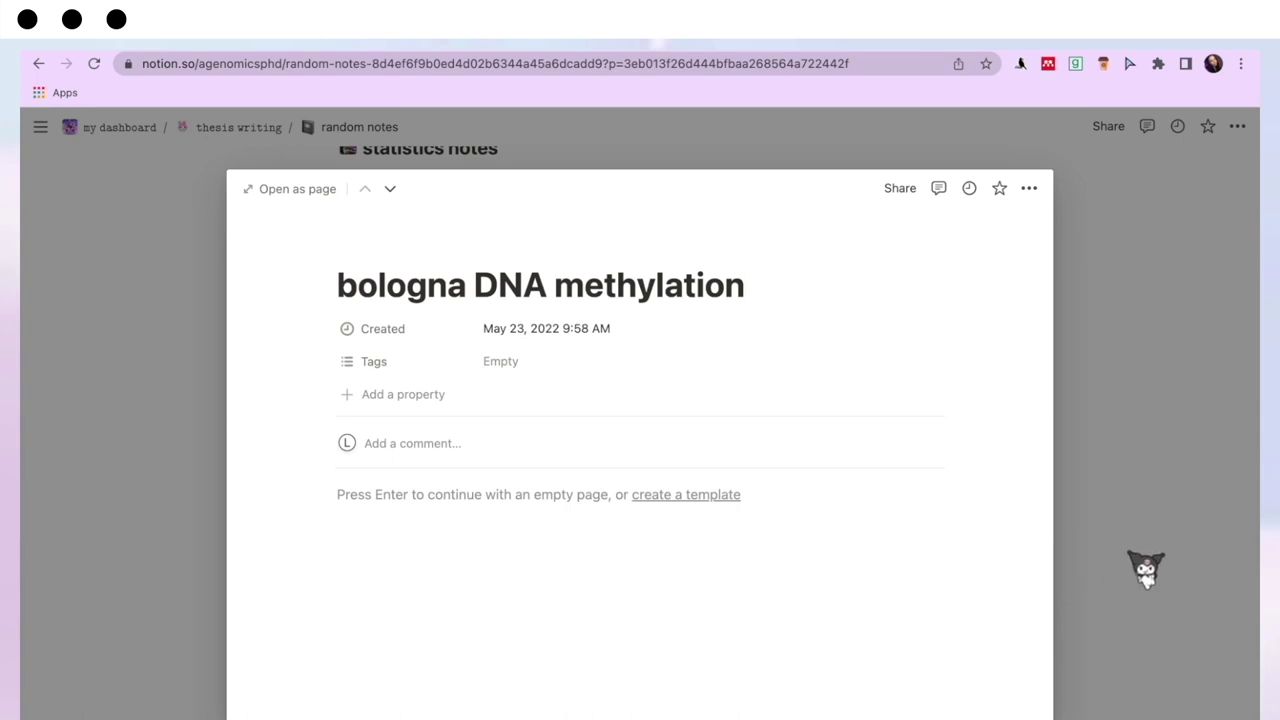
pyautogui.click(1146, 570)
pyautogui.scroll(5, 777, 571)
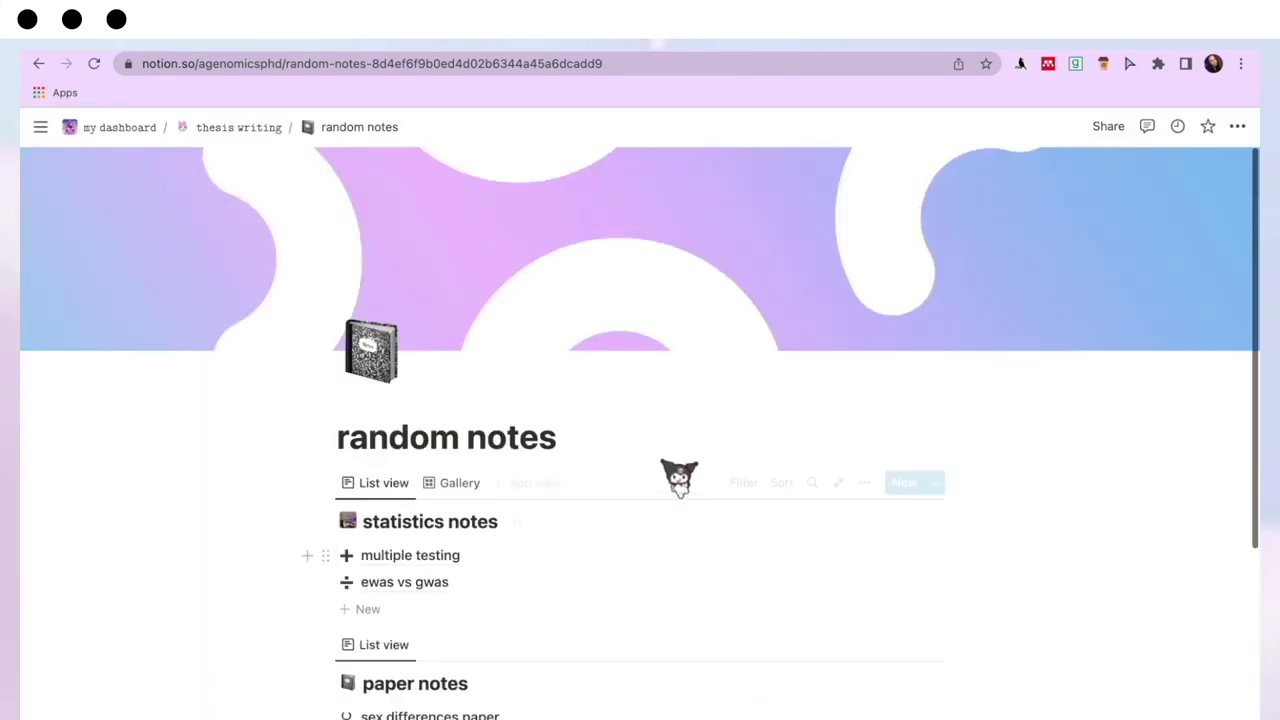
# Return to the thesis writing page and look over its sections once more.
pyautogui.click(272, 128)
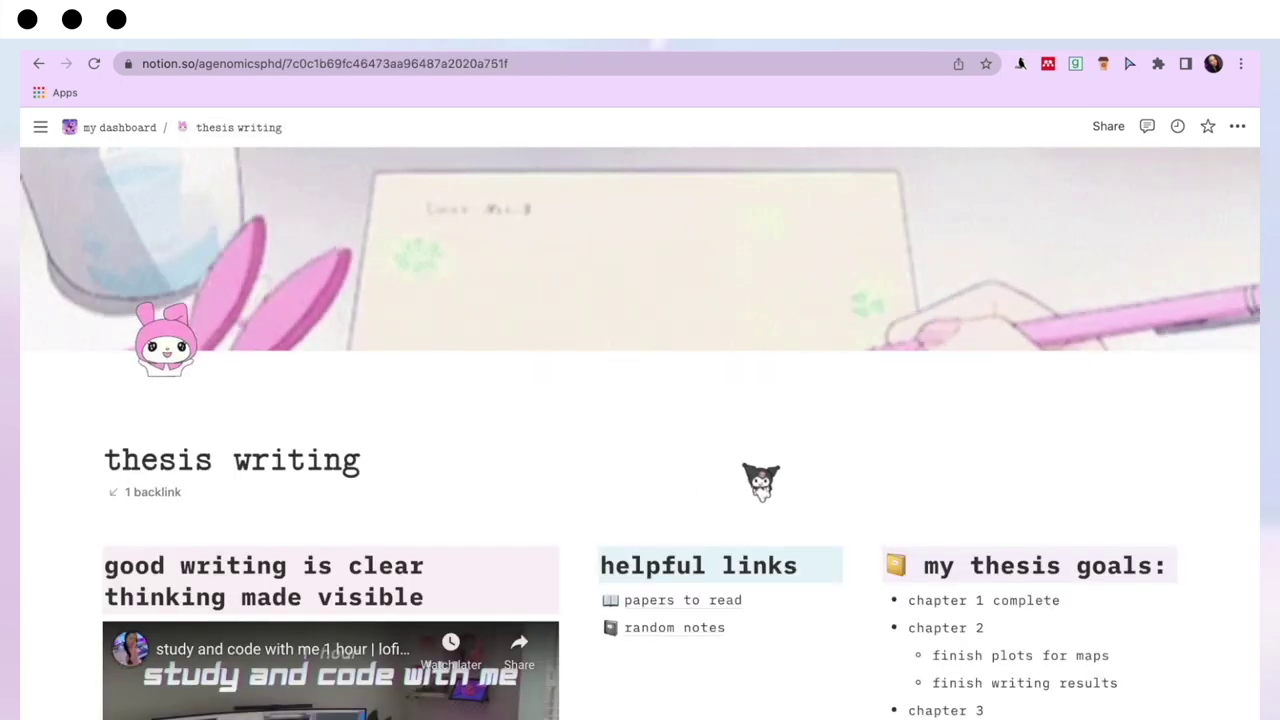
pyautogui.scroll(-5, 760, 482)
pyautogui.scroll(-3, 760, 482)
pyautogui.scroll(10, 760, 480)
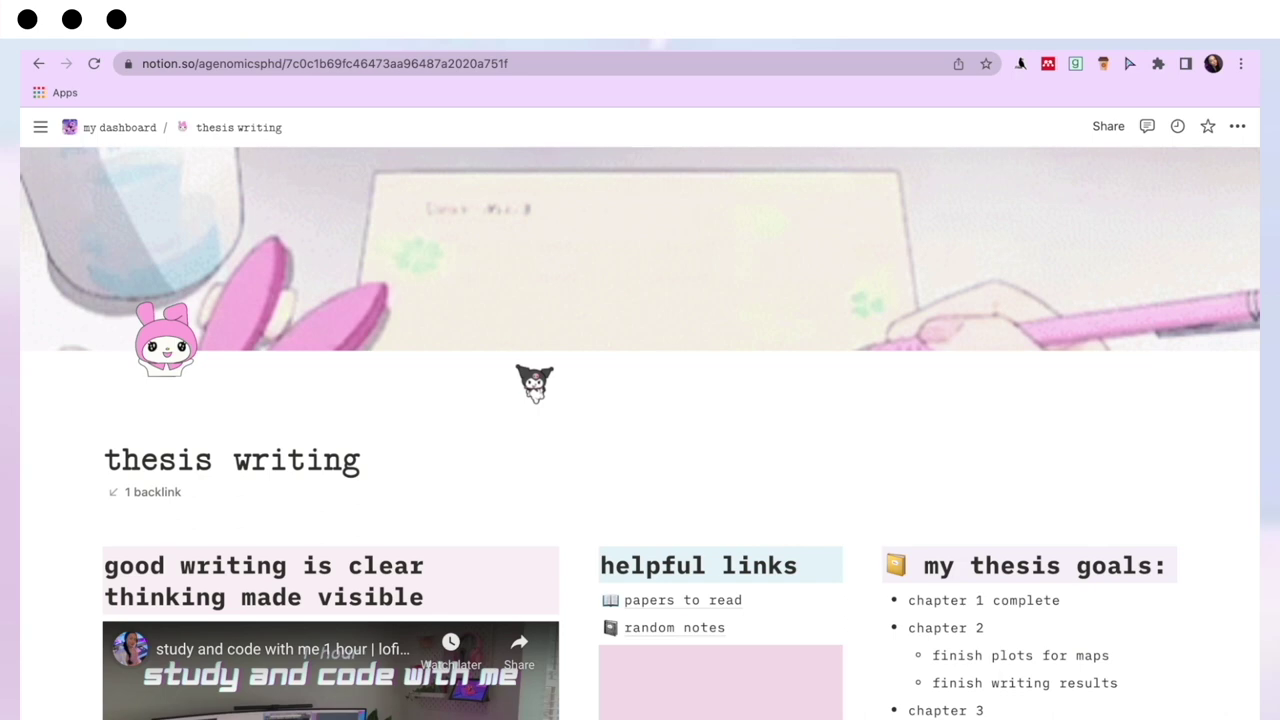
# Open the coding page from my dashboard and look over its programming links, embedded videos and playlist.
pyautogui.click(135, 127)
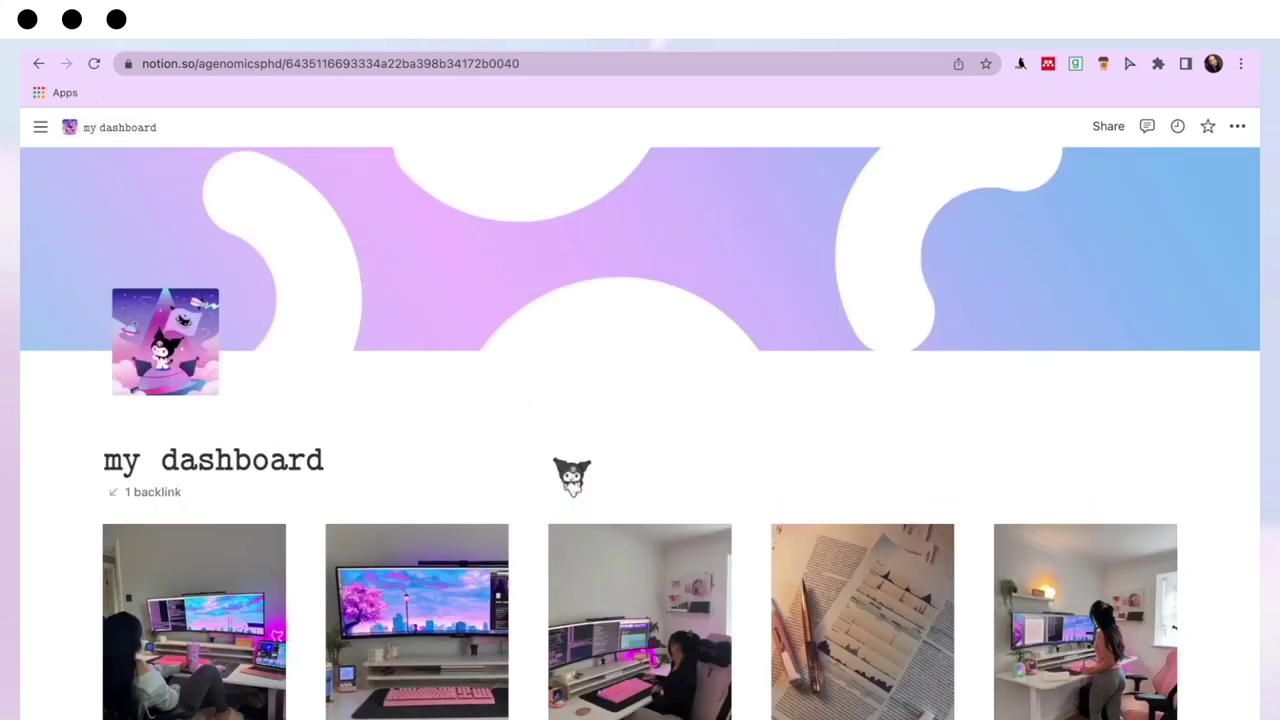
pyautogui.scroll(-3, 572, 476)
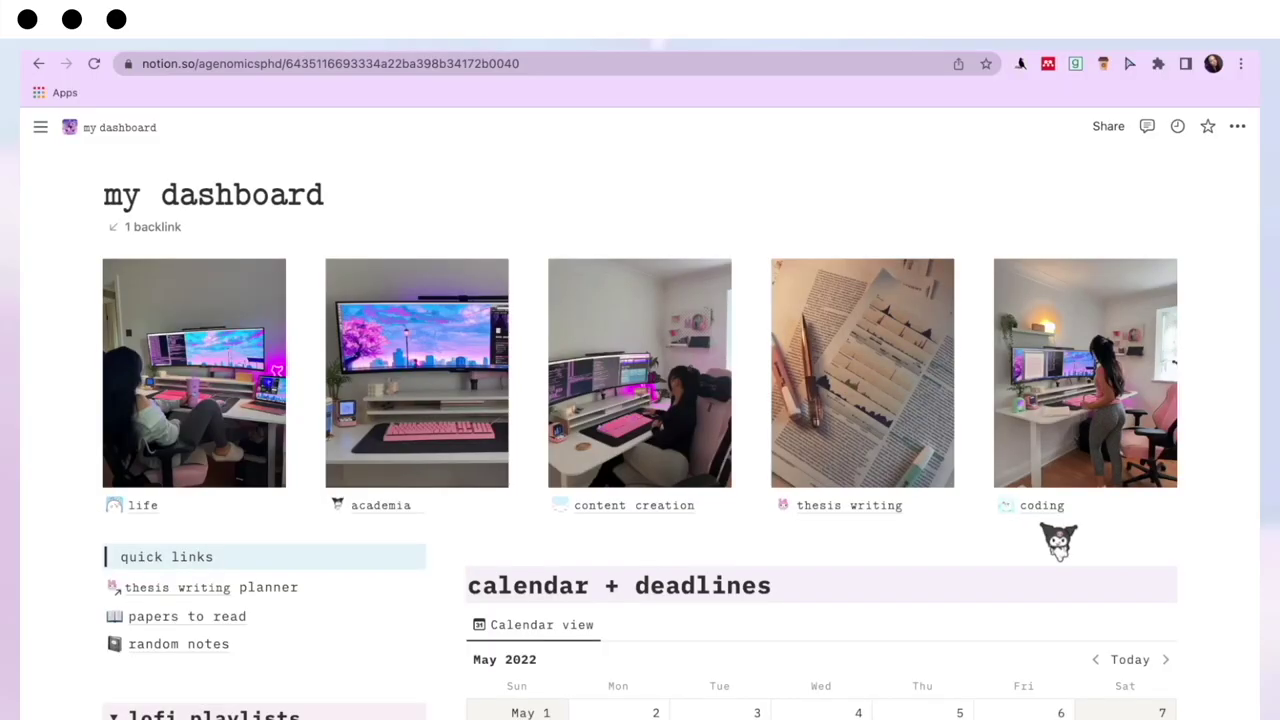
pyautogui.click(1045, 527)
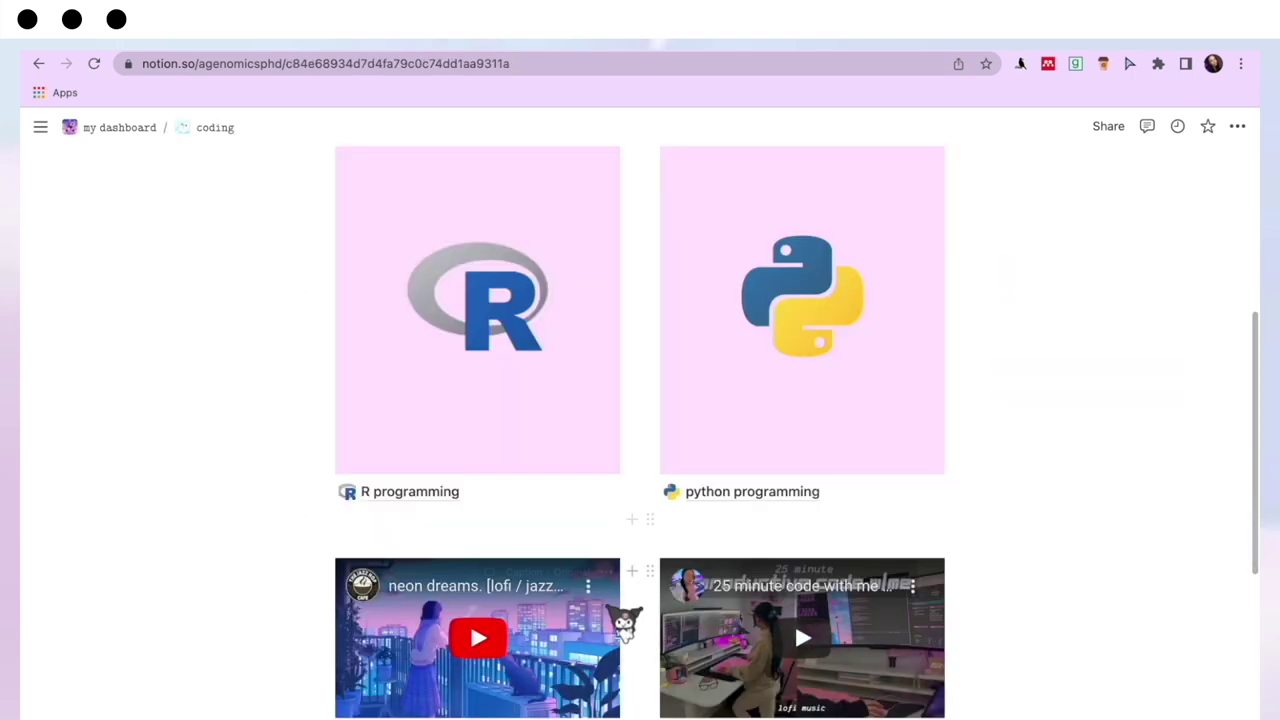
pyautogui.scroll(-3, 623, 610)
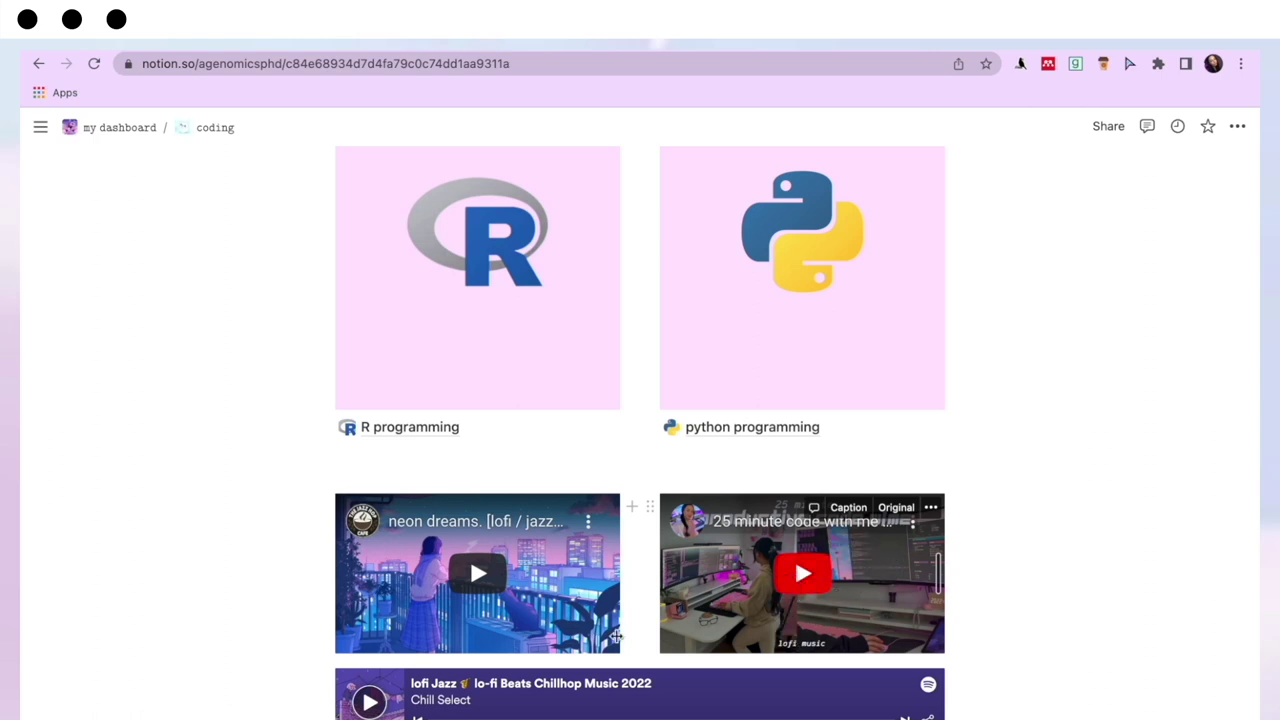
pyautogui.scroll(2, 628, 630)
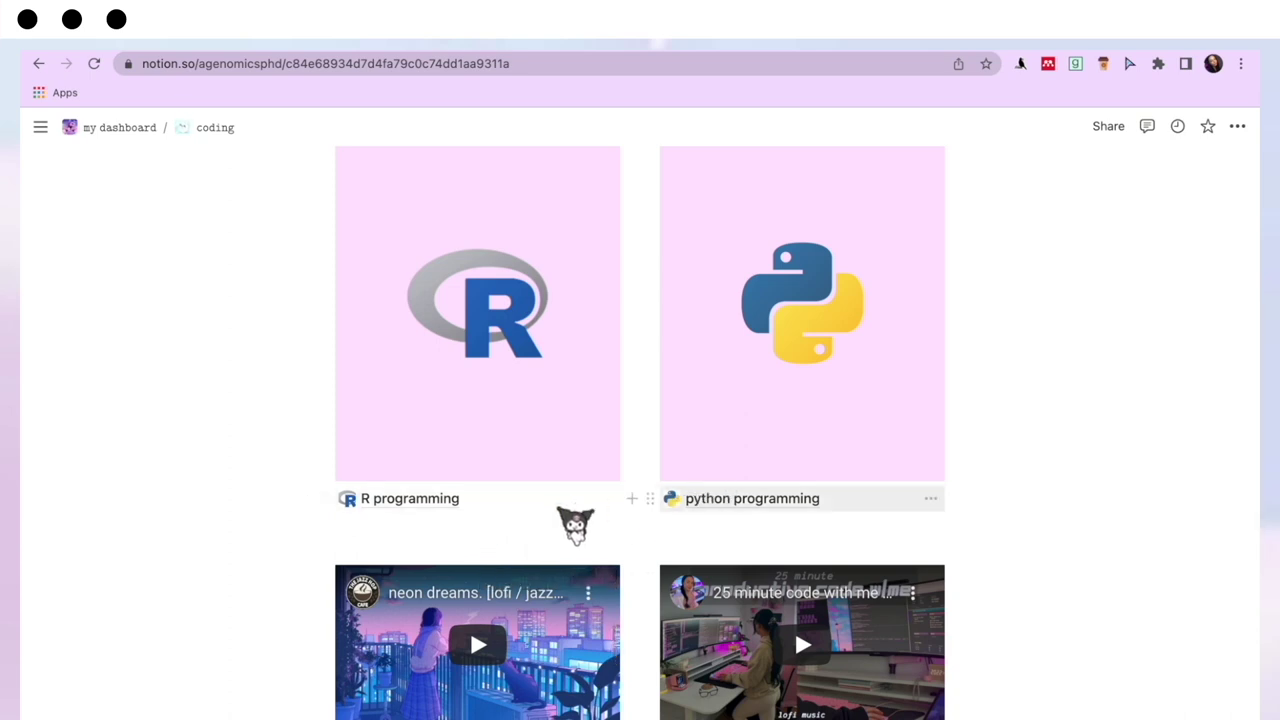
# Open the R programming page from the coding page and look over its notes and code snippet.
pyautogui.click(430, 498)
pyautogui.scroll(-2, 640, 498)
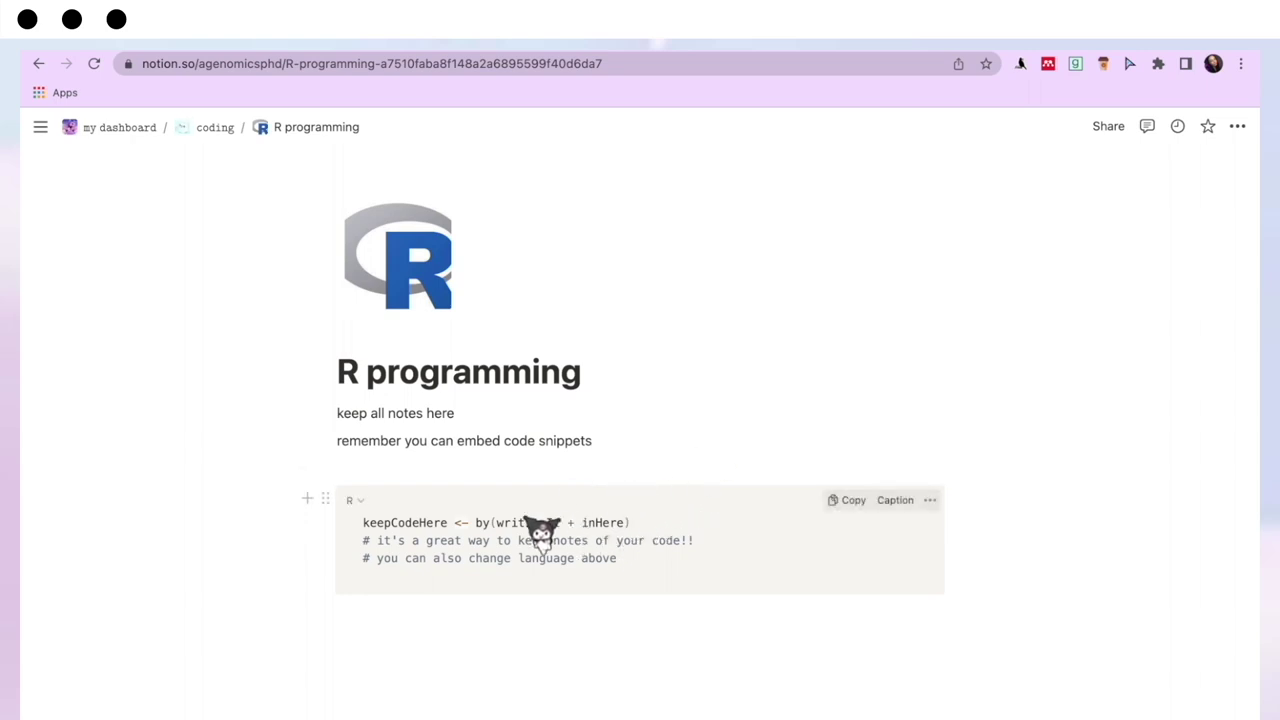
# Set the language of the code snippet on the R programming page to Swift.
pyautogui.click(355, 500)
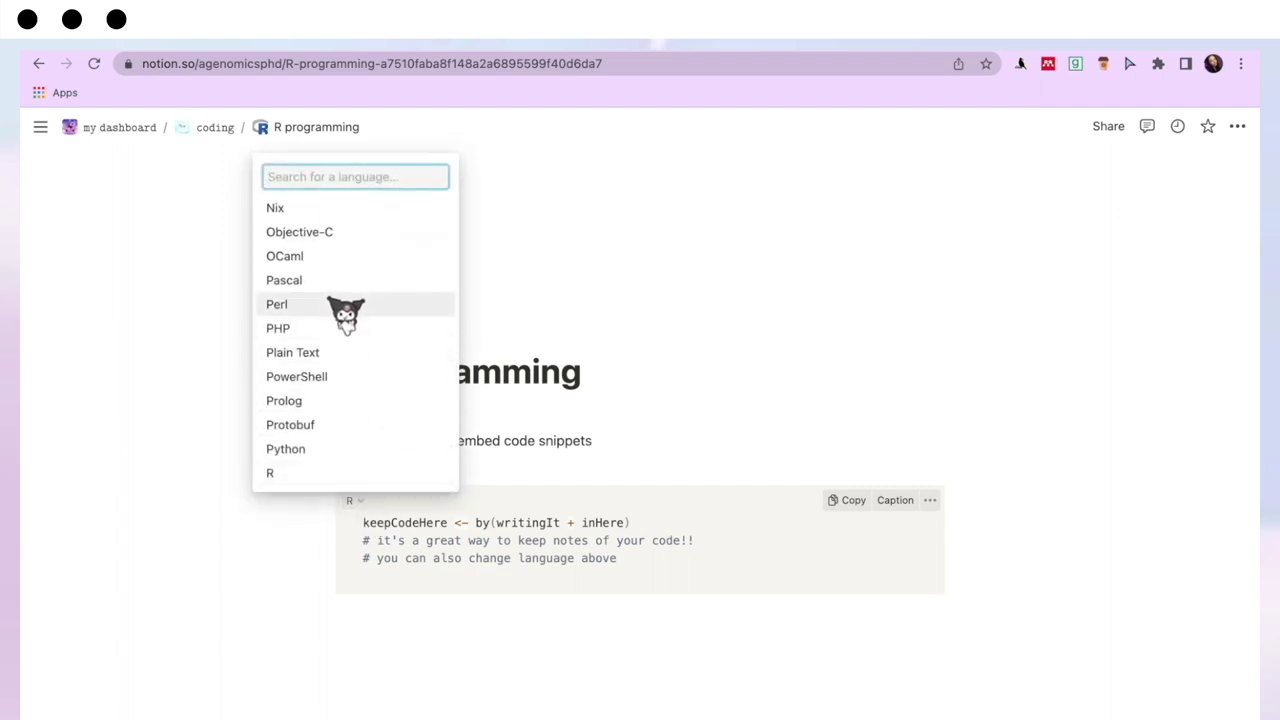
pyautogui.scroll(-5, 340, 470)
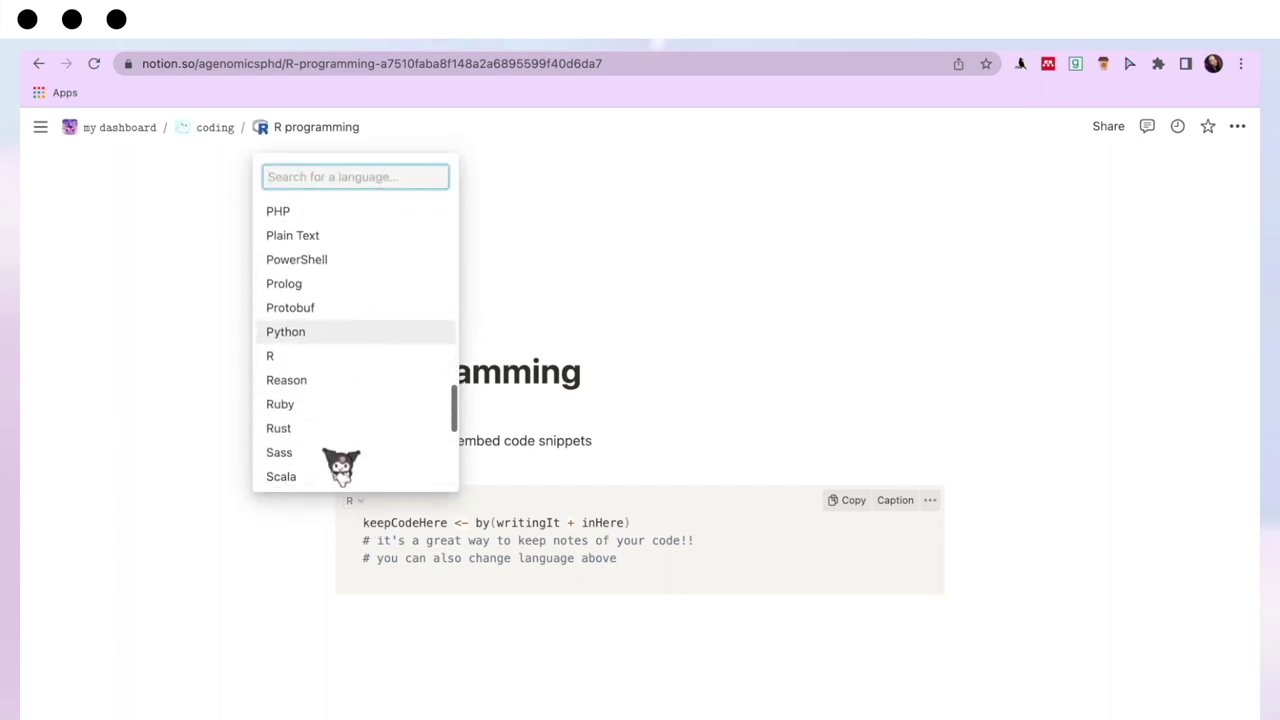
pyautogui.scroll(-3, 340, 465)
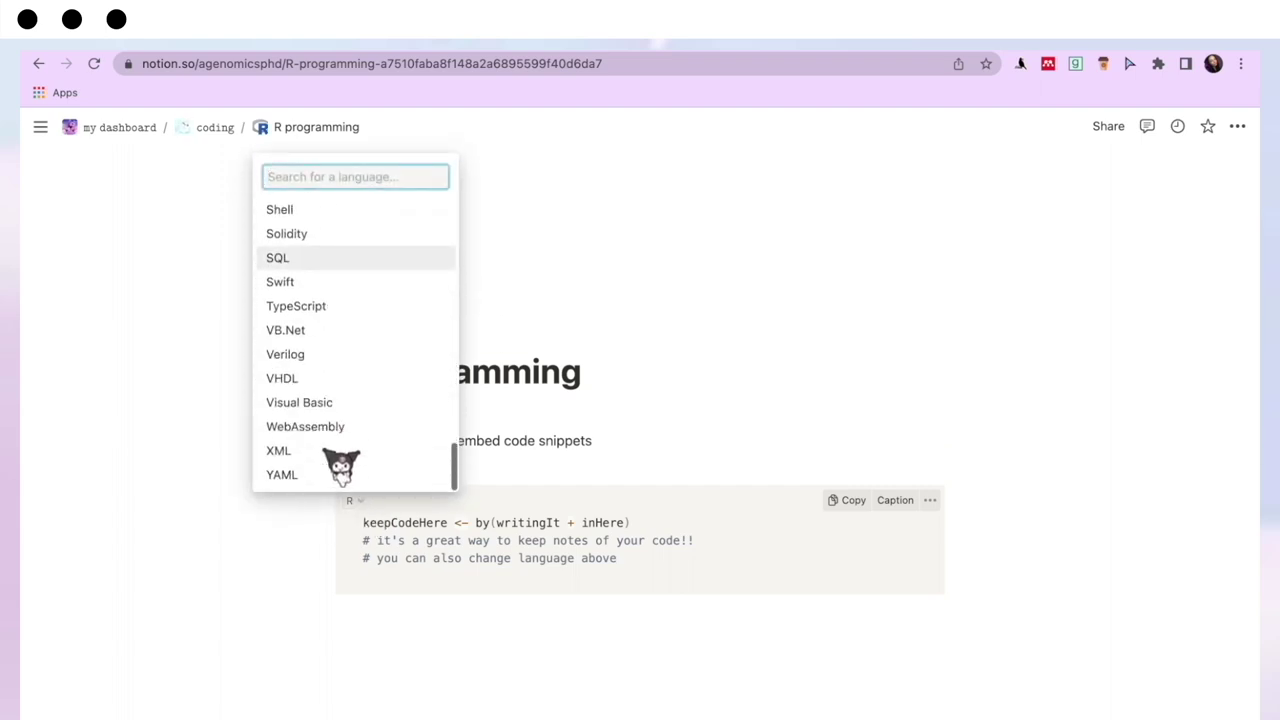
pyautogui.click(334, 288)
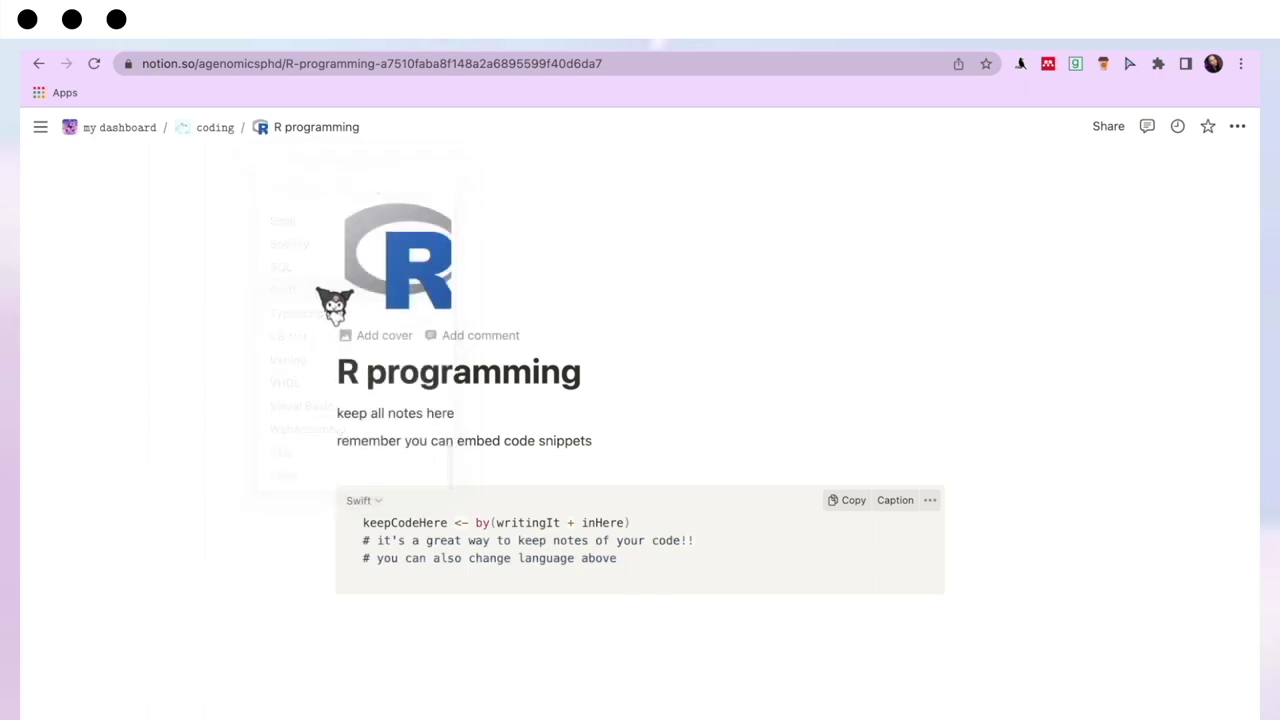
# Set the code snippet's language back to R.
pyautogui.click(380, 503)
pyautogui.scroll(2, 380, 310)
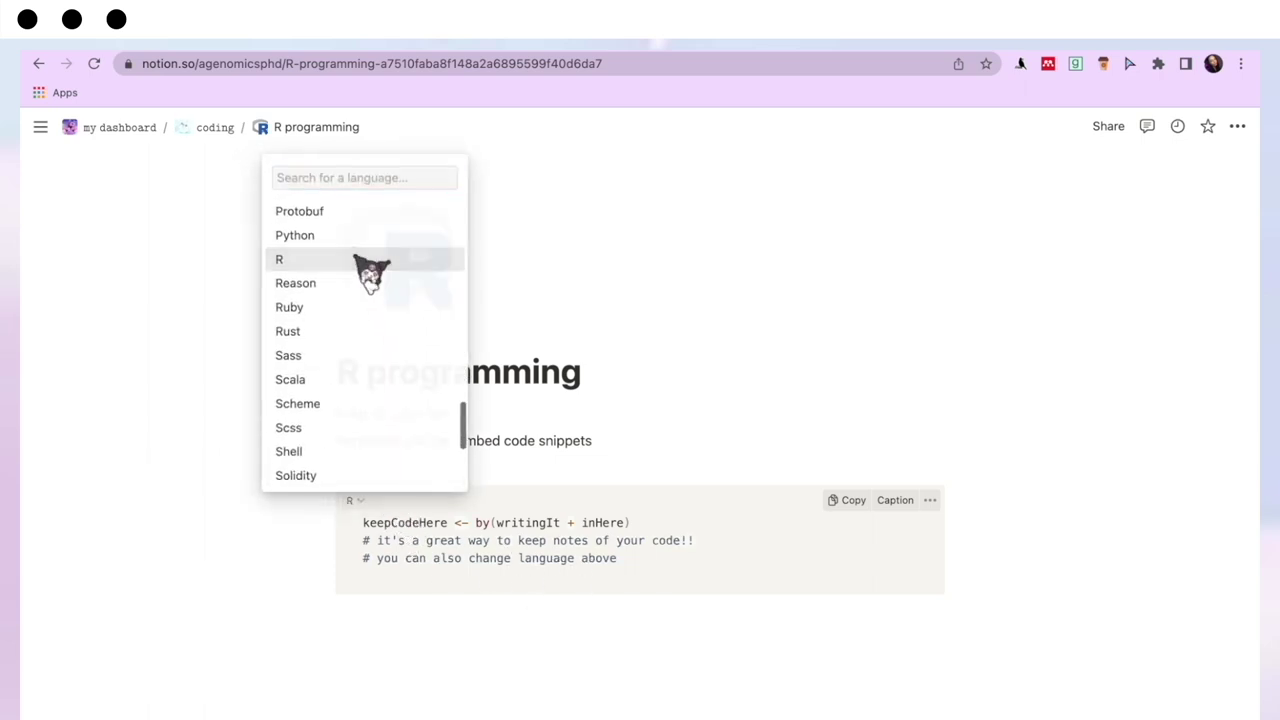
pyautogui.click(362, 262)
# View the python programming page linked from the coding page, then return to coding.
pyautogui.click(215, 128)
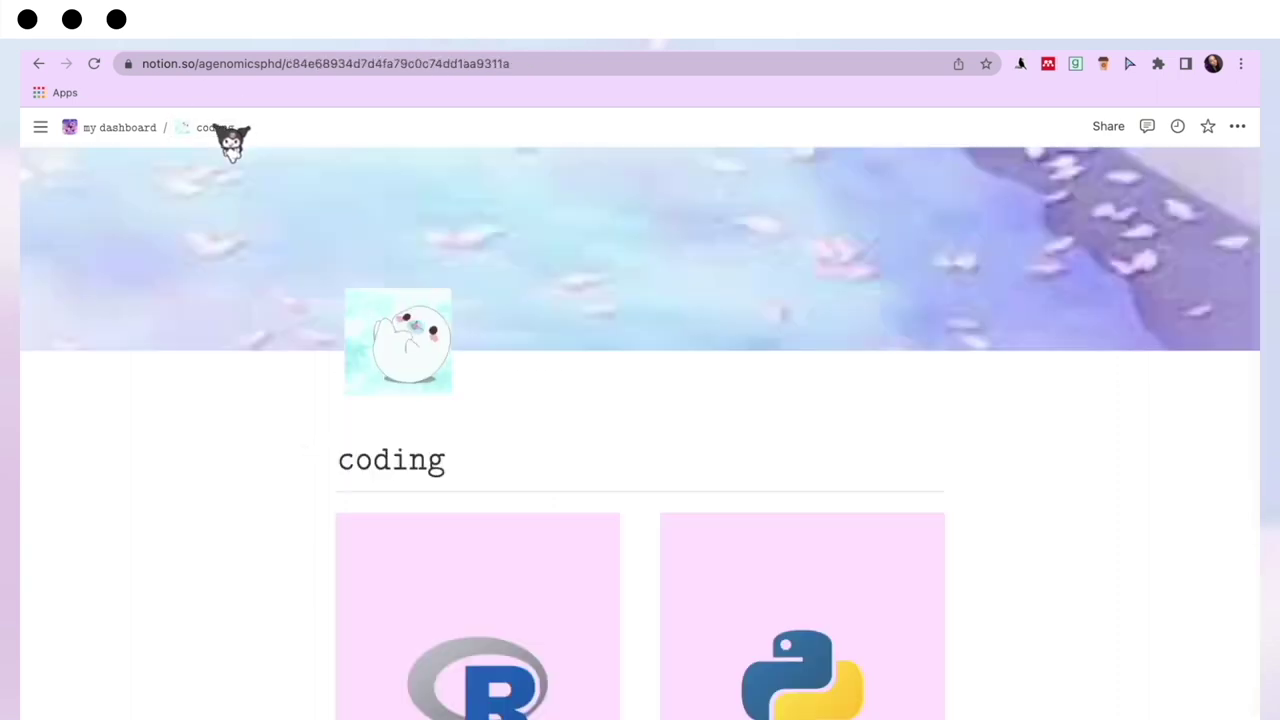
pyautogui.scroll(-3, 780, 600)
pyautogui.click(778, 680)
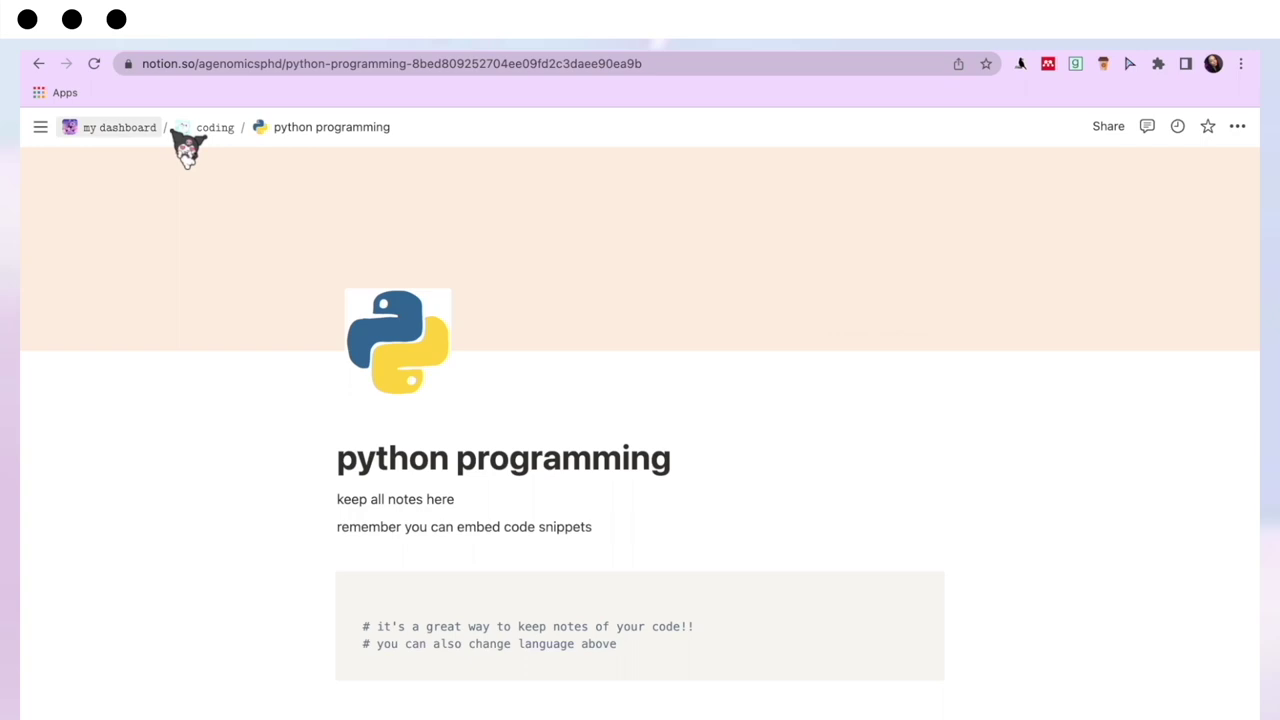
pyautogui.click(210, 130)
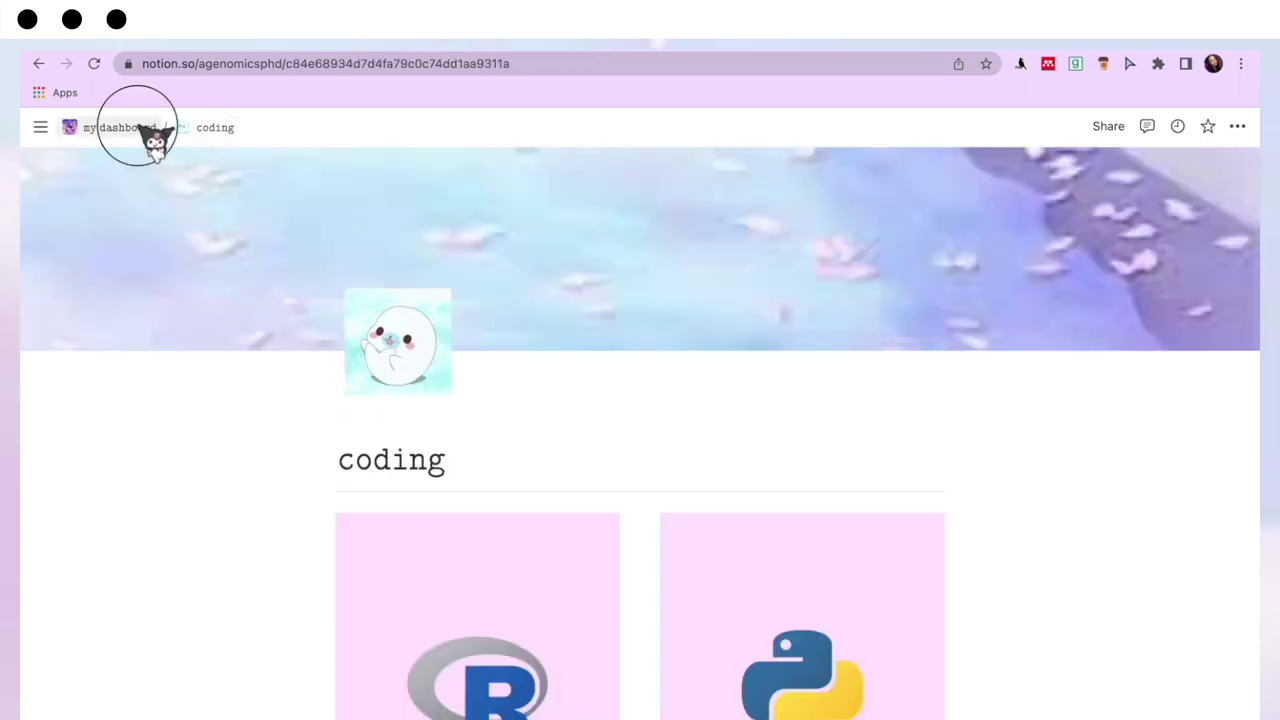
# Return to my dashboard and look over its page gallery, quick links, playlists and calendar.
pyautogui.click(145, 130)
pyautogui.scroll(-2, 658, 565)
pyautogui.scroll(-4, 1080, 251)
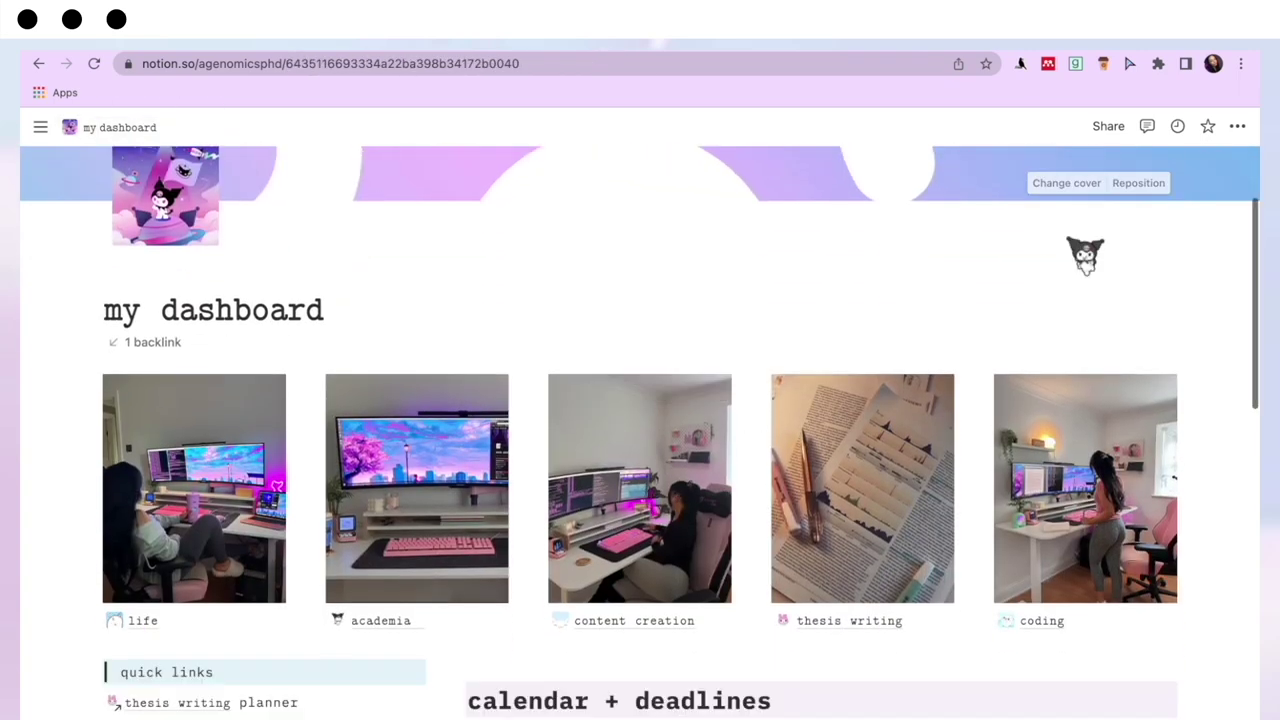
pyautogui.scroll(-3, 1135, 630)
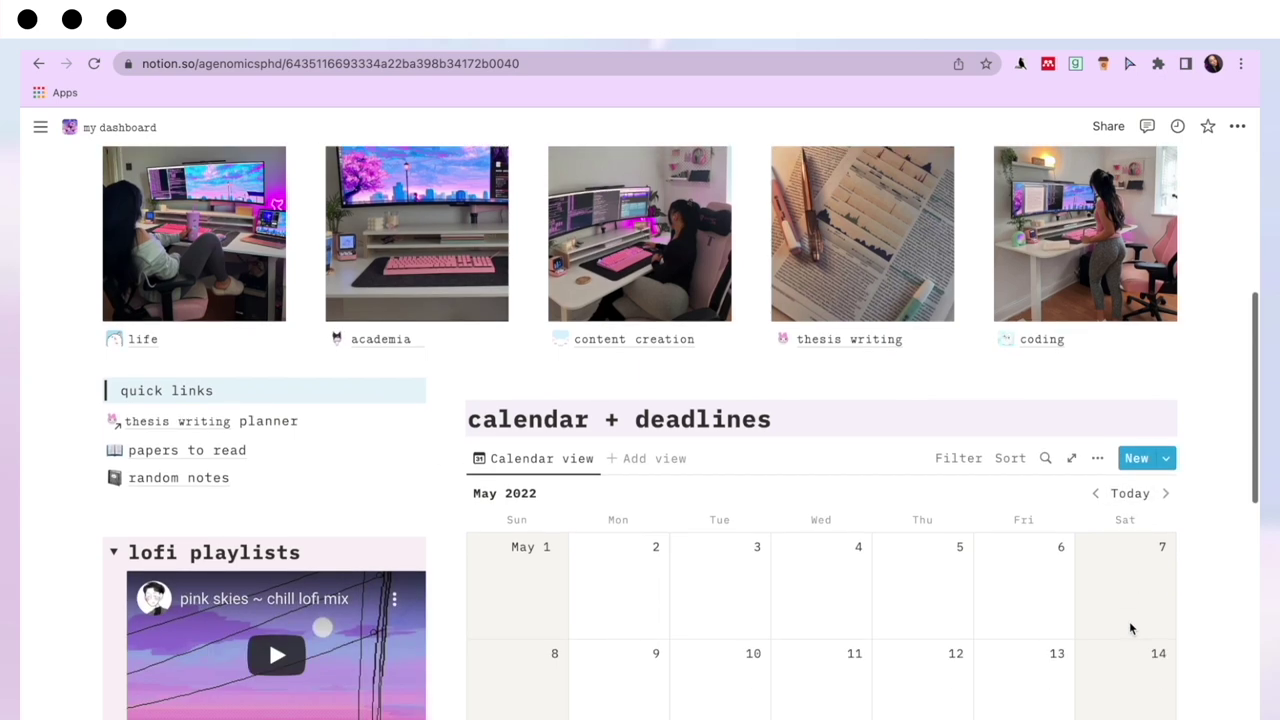
pyautogui.scroll(-8, 1246, 594)
pyautogui.scroll(15, 1246, 594)
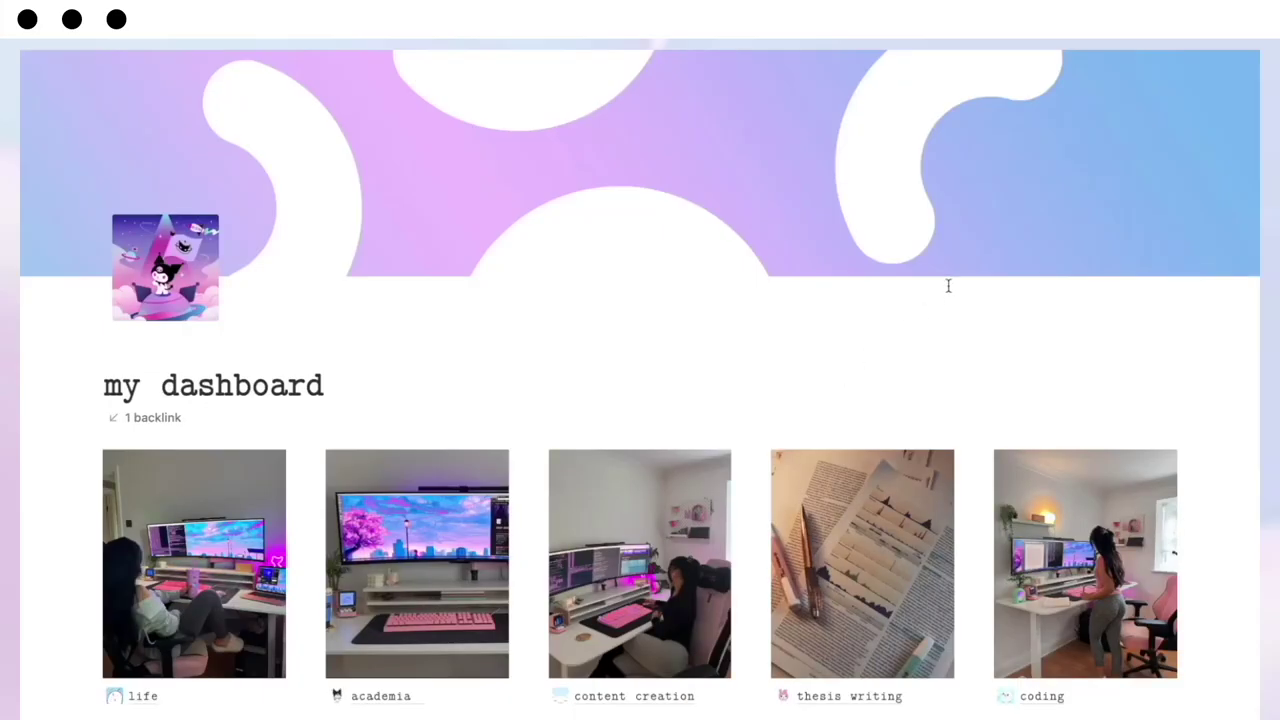
# Open the academia page briefly to view its cover and icon, then go back to my dashboard.
pyautogui.moveTo(862, 142)
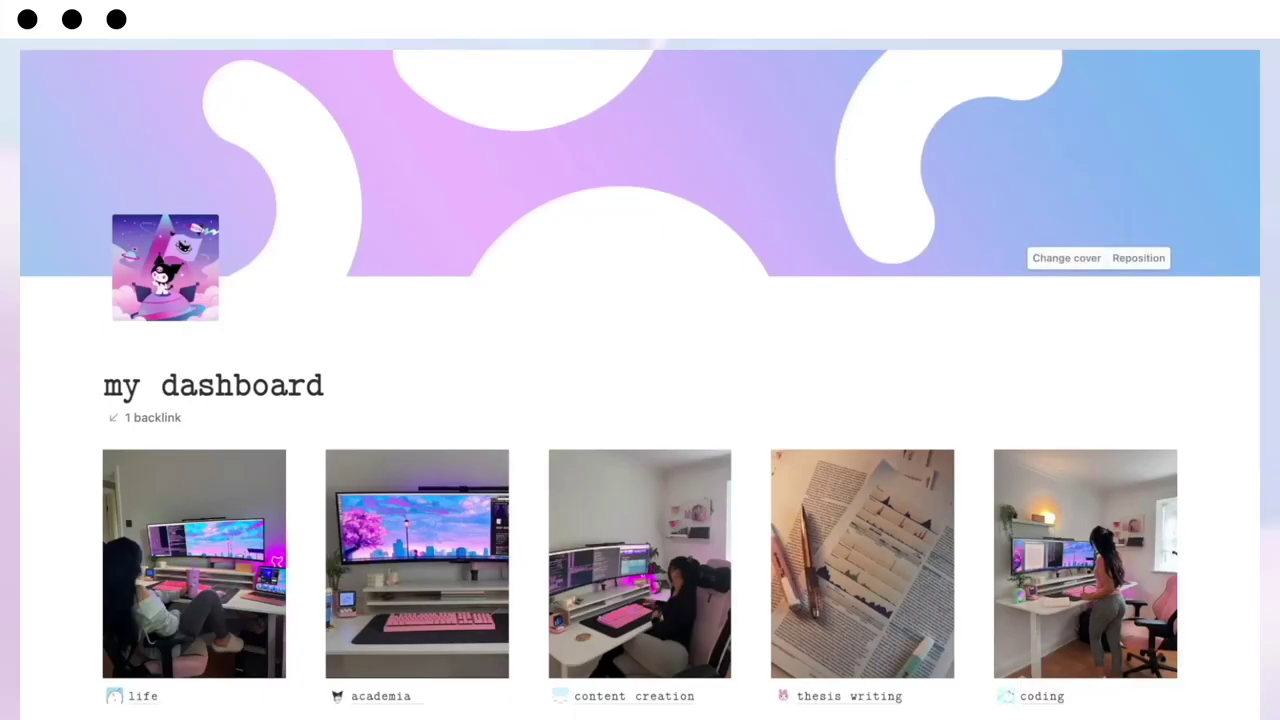
pyautogui.click(398, 690)
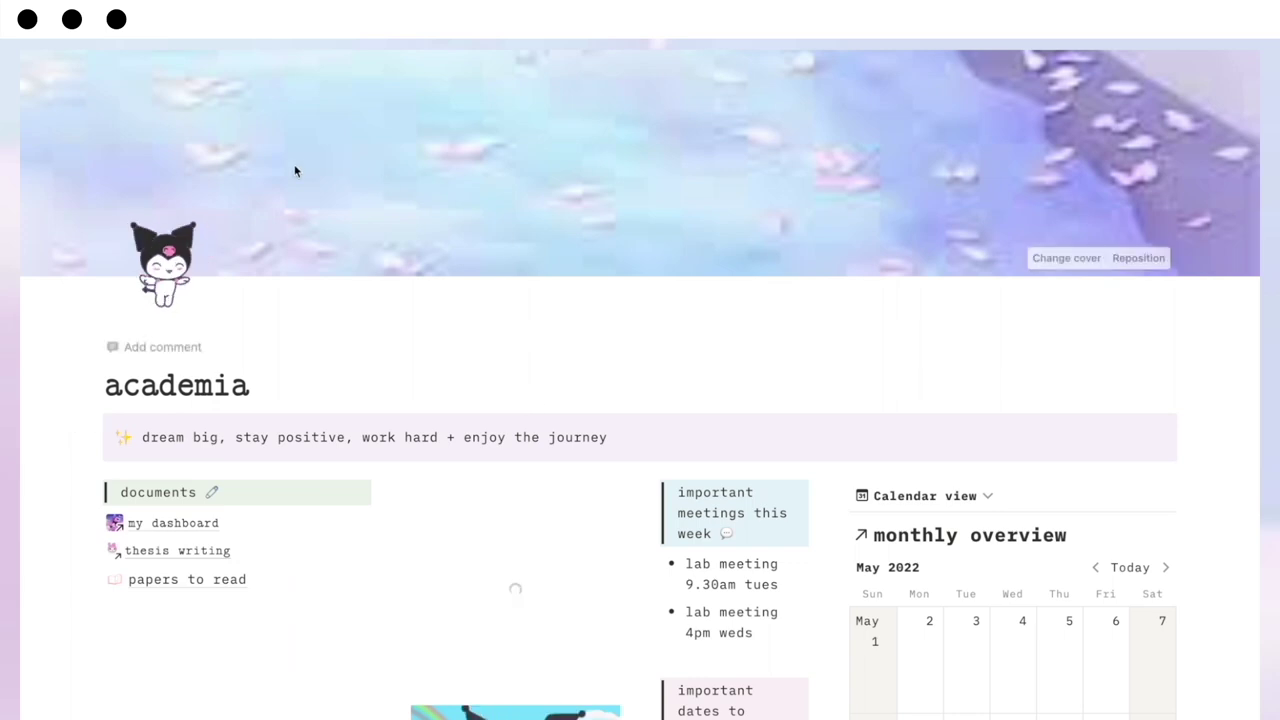
pyautogui.press('super+bracketleft')
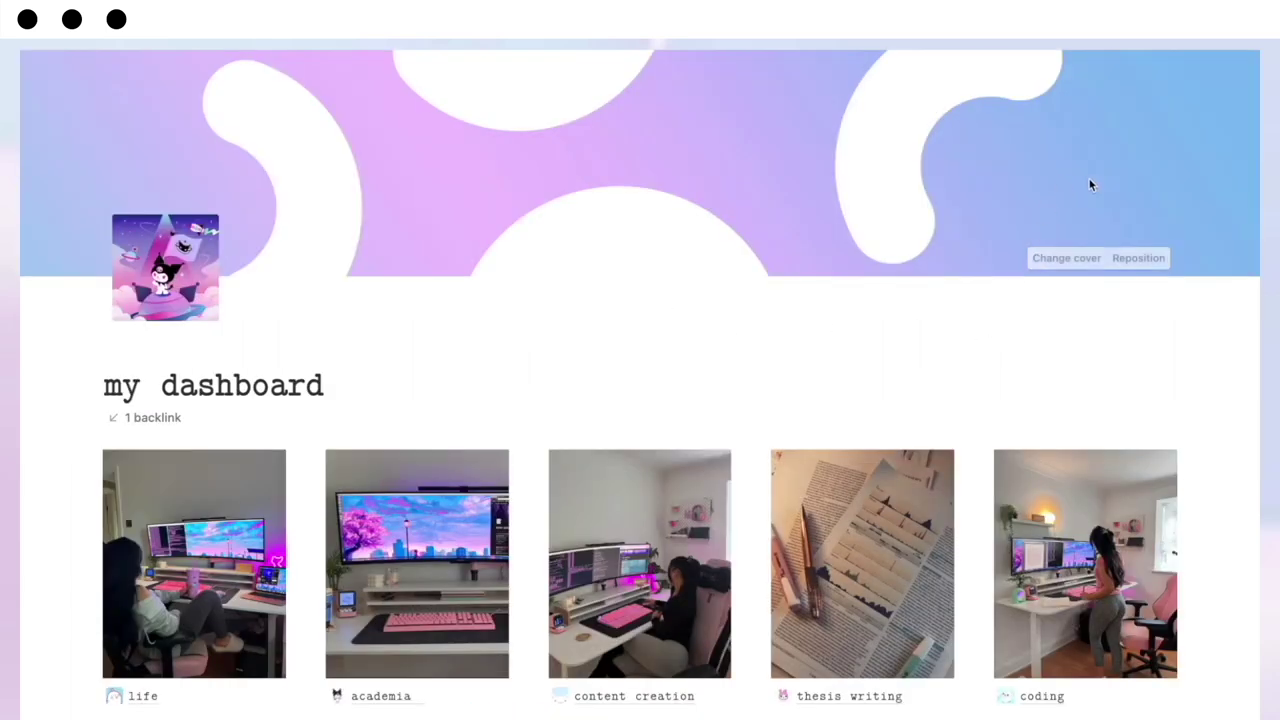
# Look through the gallery, upload and link options for the dashboard's cover, leaving without choosing an image.
pyautogui.click(1064, 260)
pyautogui.scroll(-3, 920, 469)
pyautogui.scroll(3, 920, 469)
pyautogui.click(880, 296)
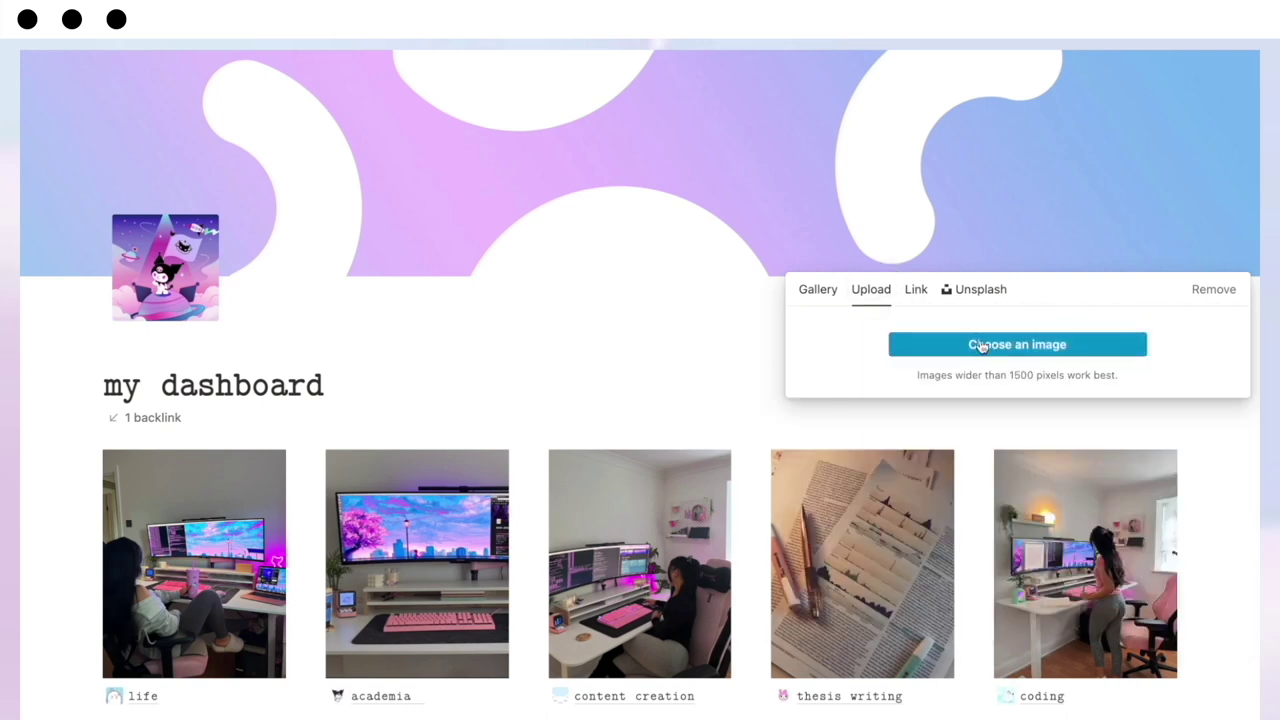
pyautogui.click(916, 289)
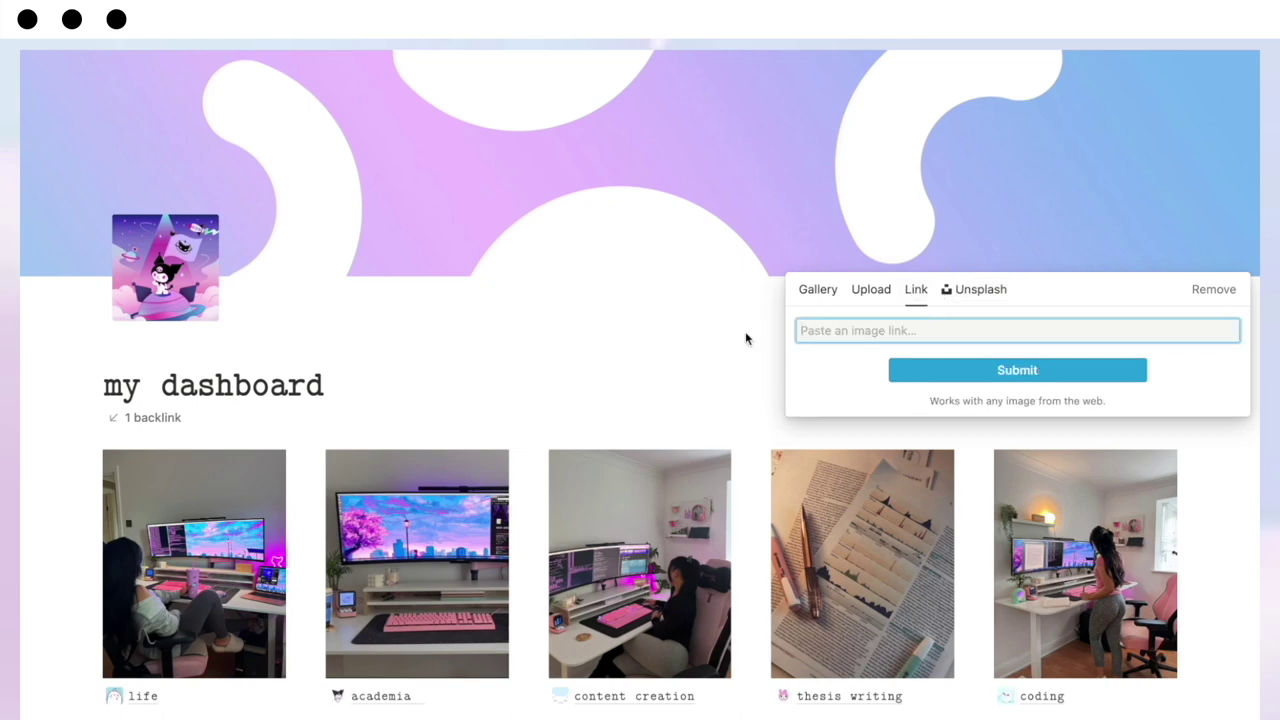
pyautogui.click(743, 336)
pyautogui.scroll(-1, 521, 408)
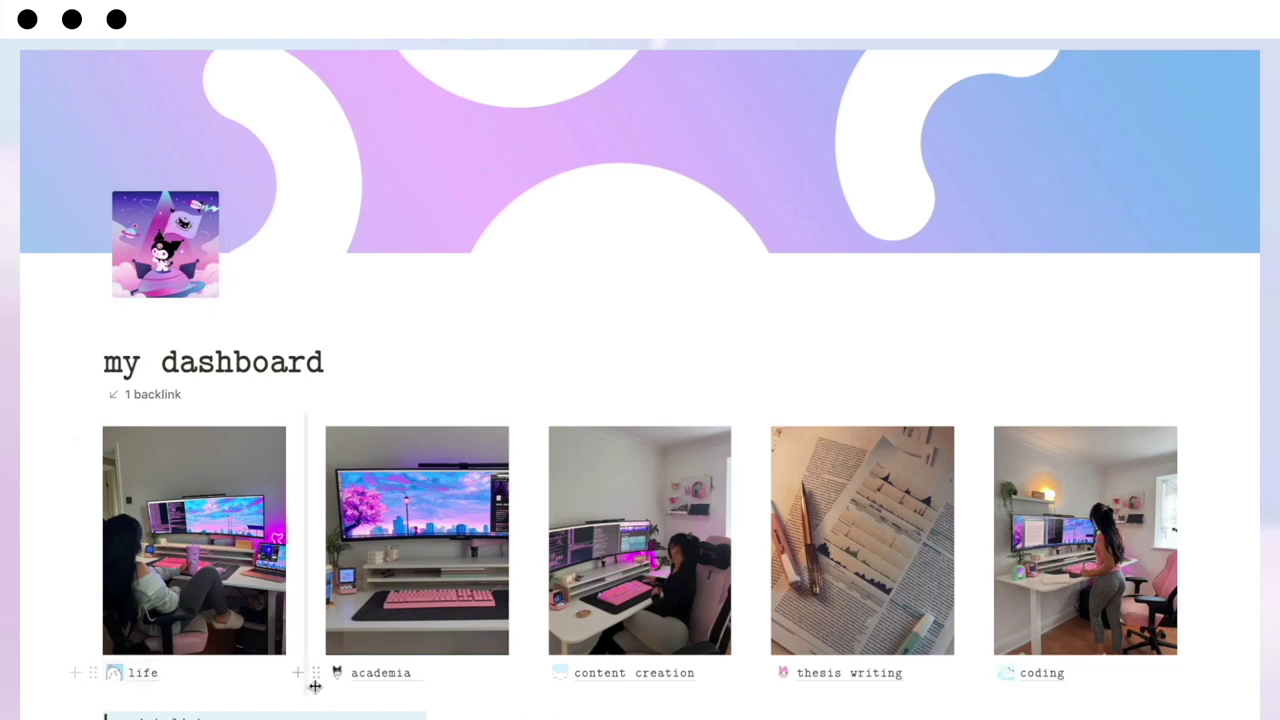
pyautogui.click(353, 690)
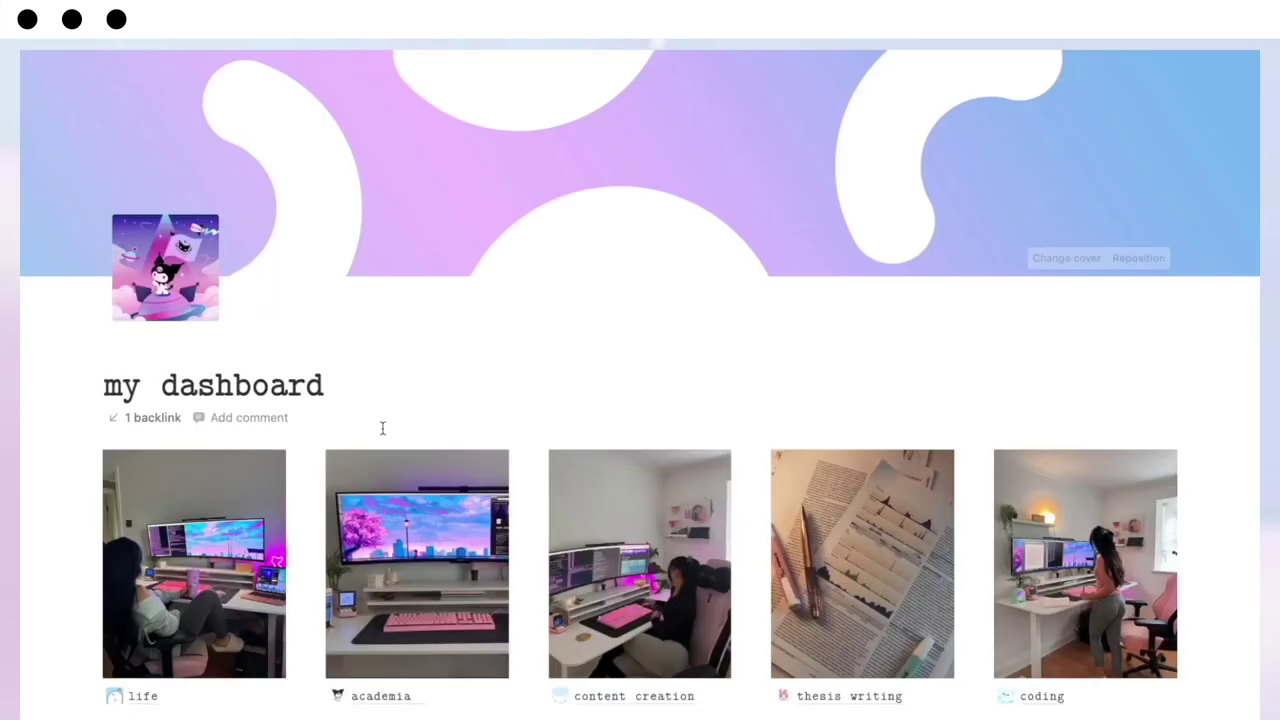
# Look through the emoji, image upload and link options for the dashboard's icon, leaving without choosing one.
pyautogui.scroll(-3, 380, 428)
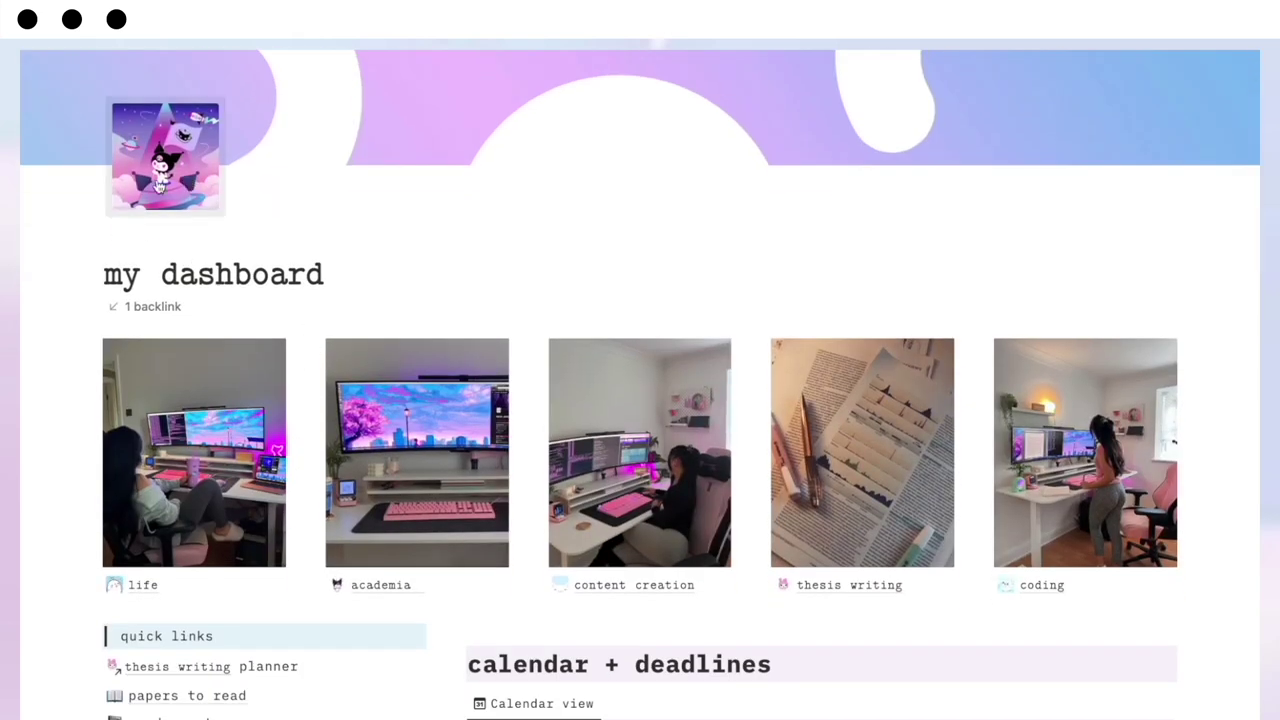
pyautogui.click(158, 185)
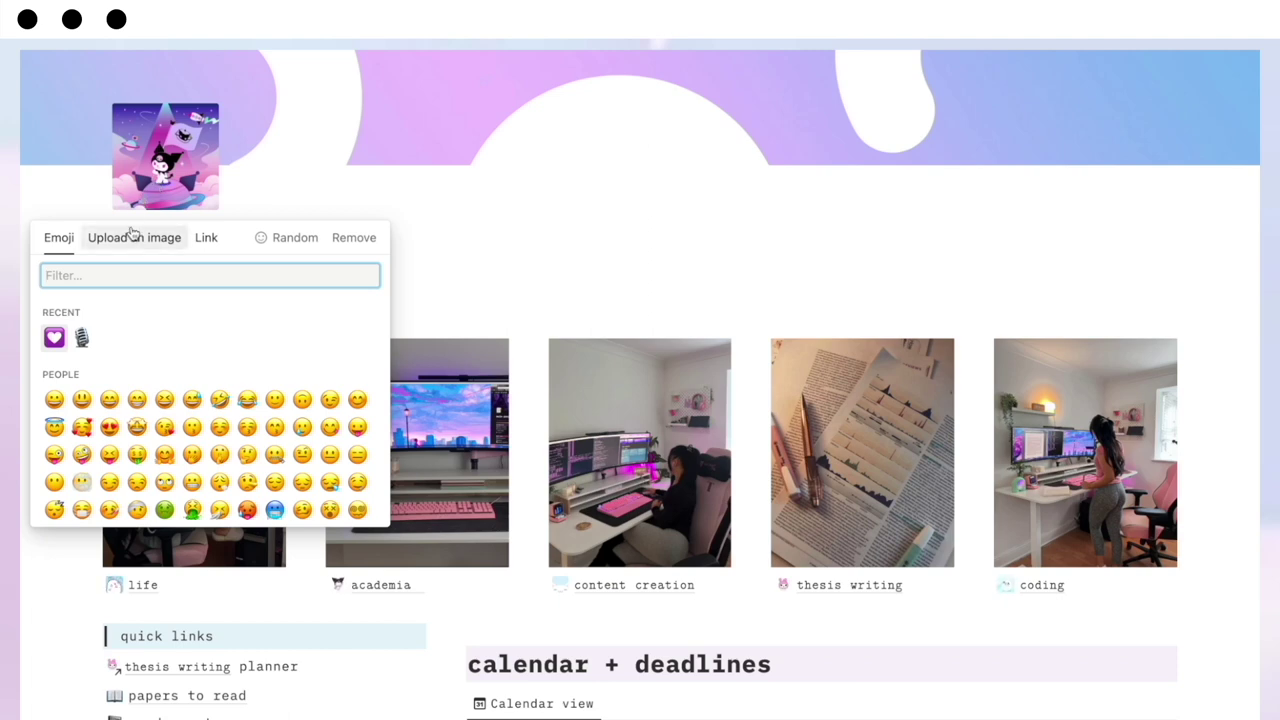
pyautogui.scroll(-5, 137, 398)
pyautogui.scroll(5, 137, 398)
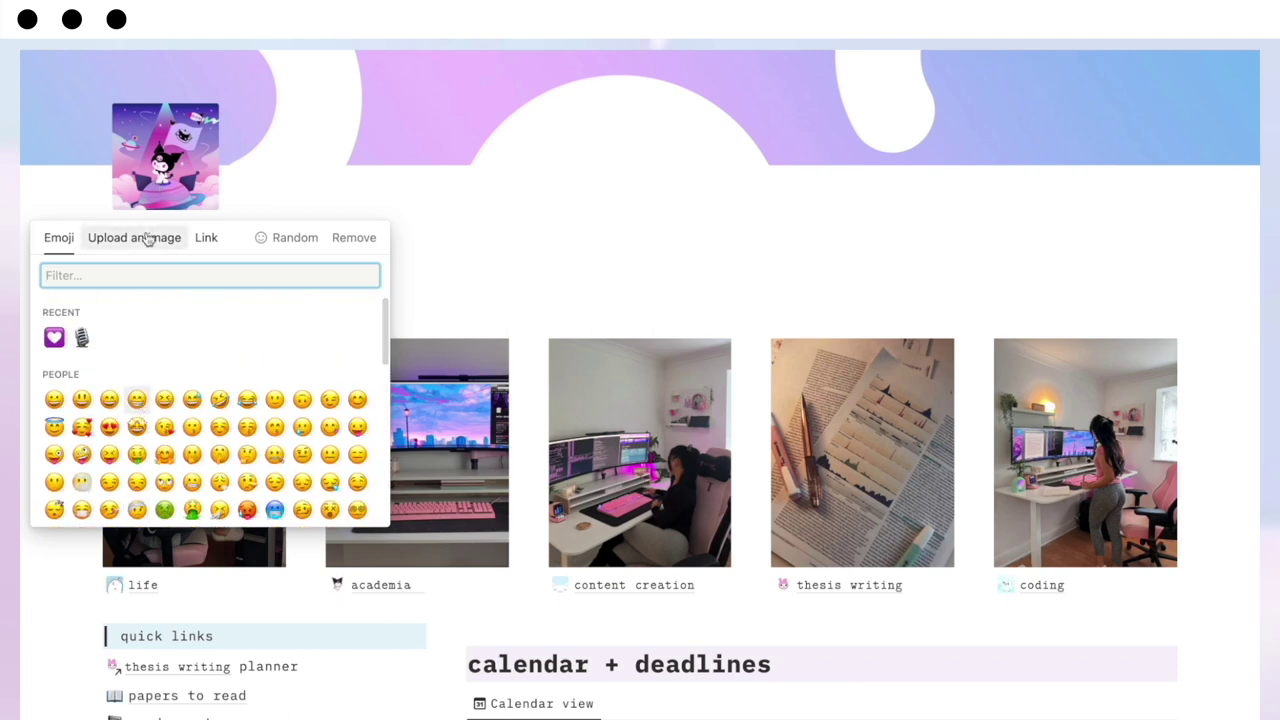
pyautogui.click(152, 236)
pyautogui.click(205, 237)
pyautogui.click(63, 563)
# Look through the emoji and image link options for the life page's icon, leaving without choosing one.
pyautogui.click(114, 590)
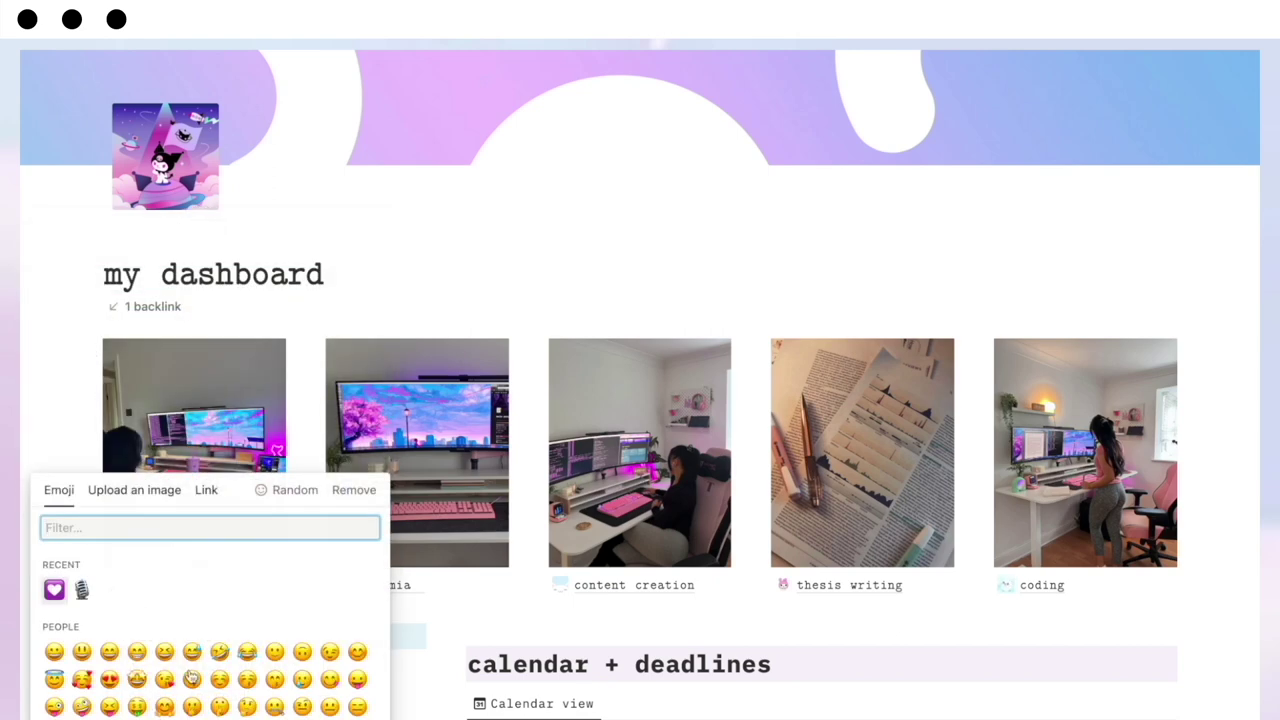
pyautogui.scroll(-2, 120, 600)
pyautogui.scroll(2, 190, 603)
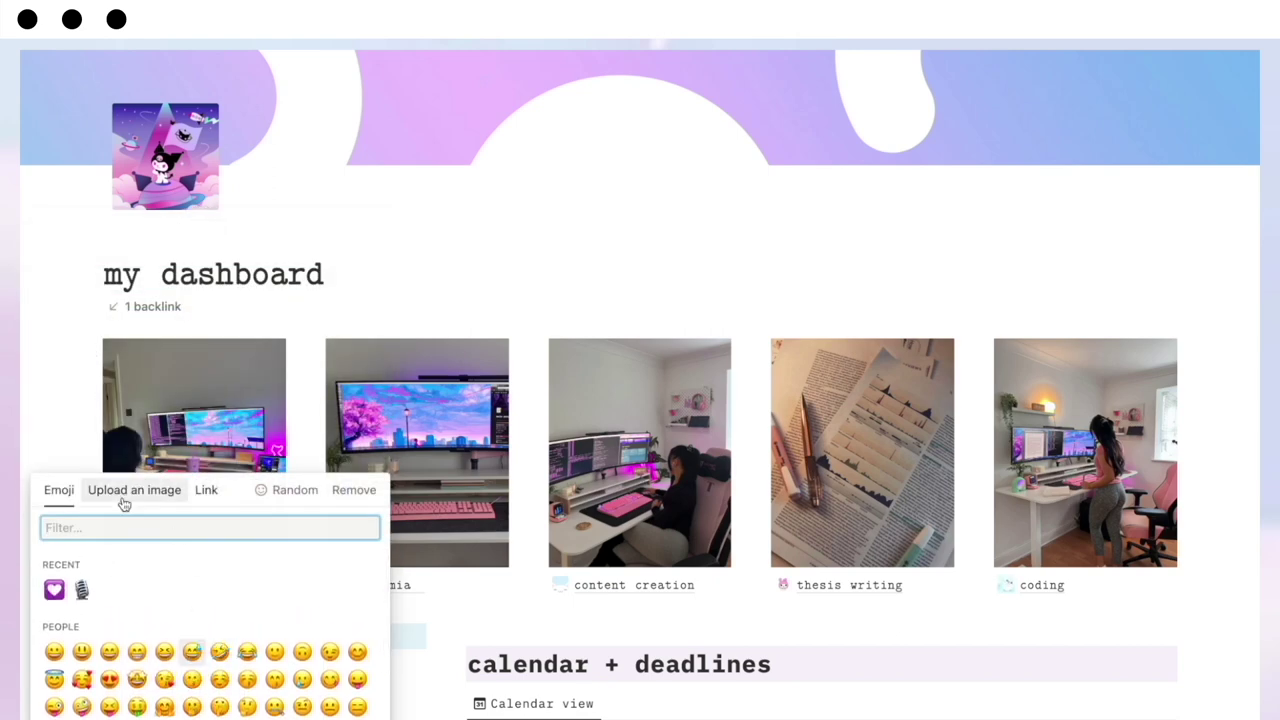
pyautogui.click(207, 498)
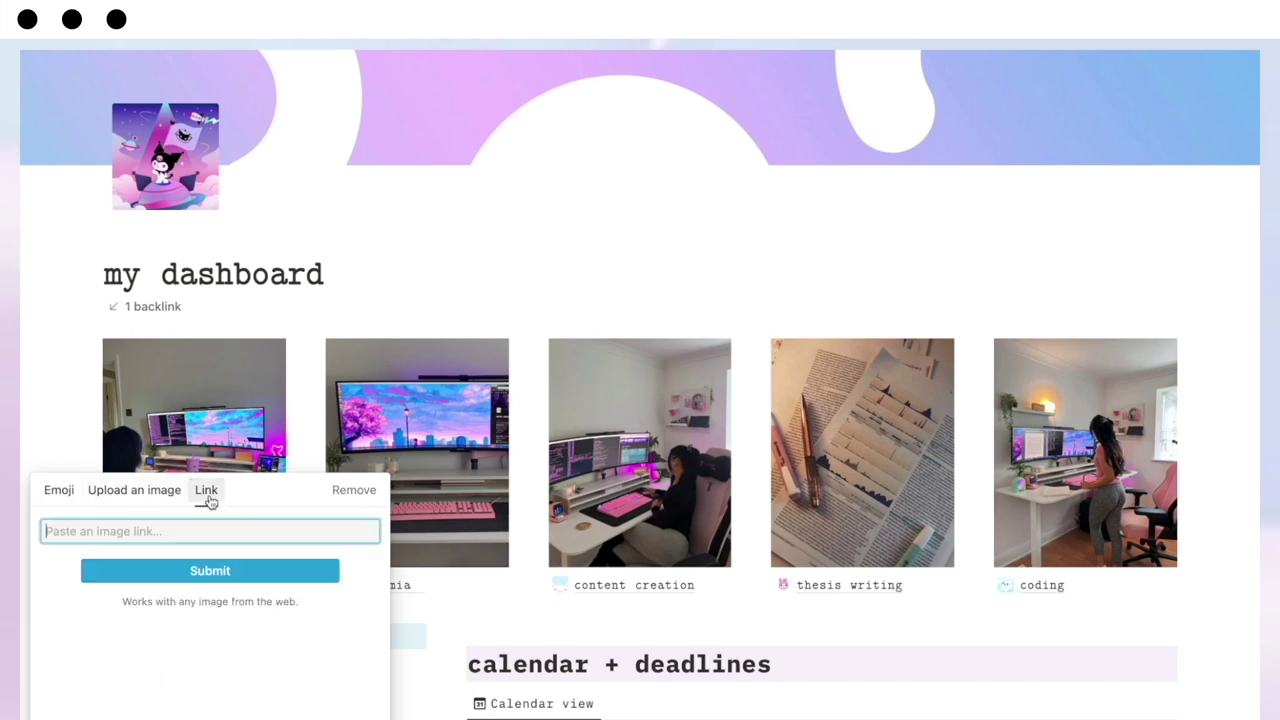
pyautogui.click(48, 442)
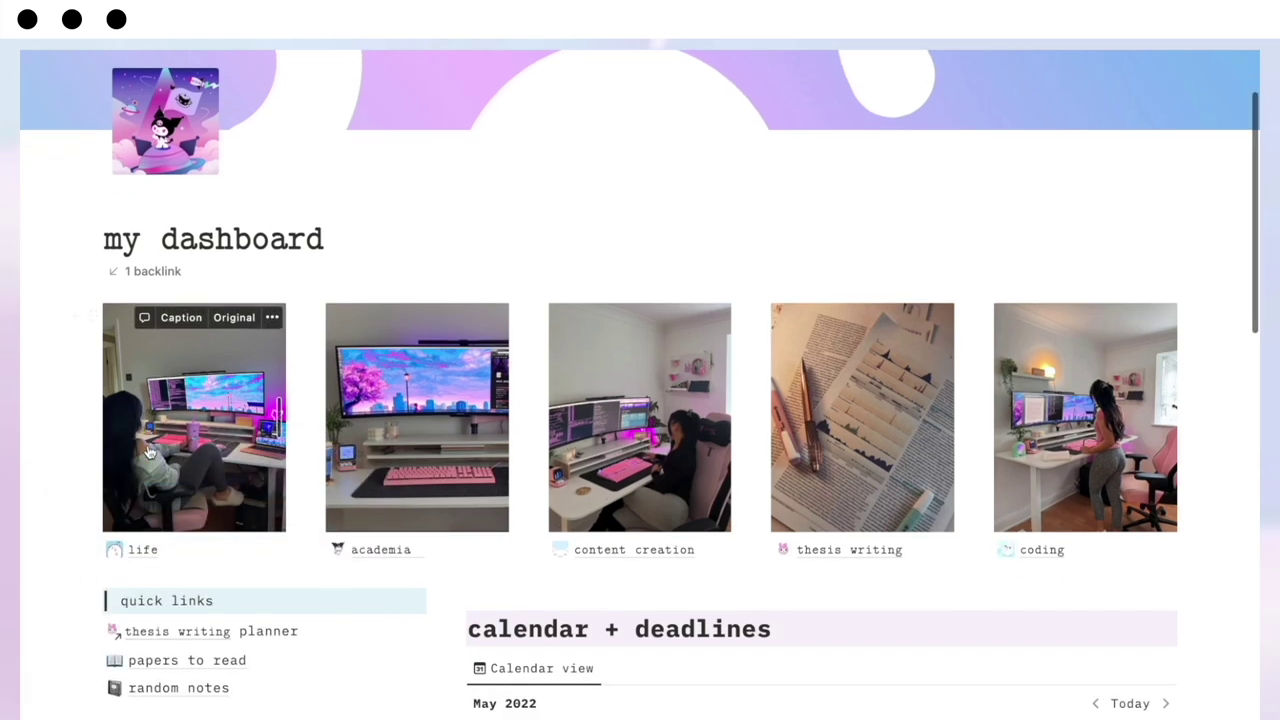
# Open the life page, look over its cover, images and sections, and return to my dashboard.
pyautogui.scroll(-1, 150, 455)
pyautogui.click(145, 553)
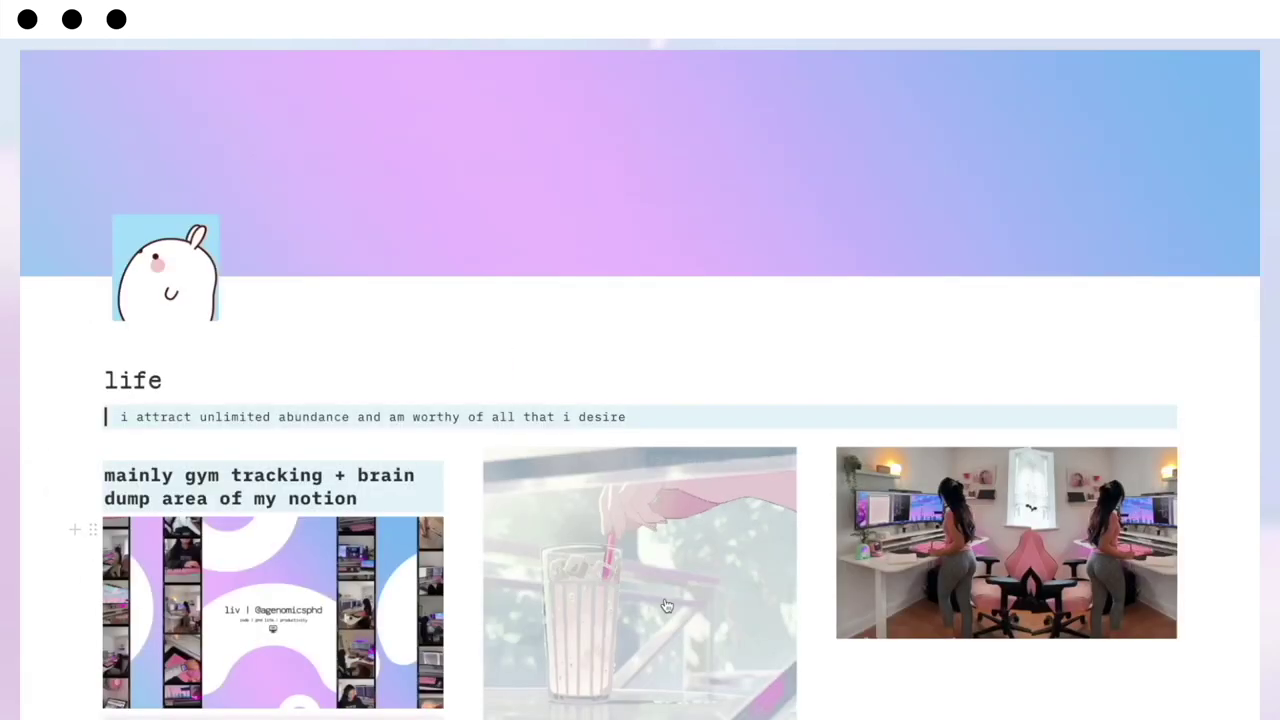
pyautogui.scroll(-3, 663, 597)
pyautogui.scroll(5, 611, 403)
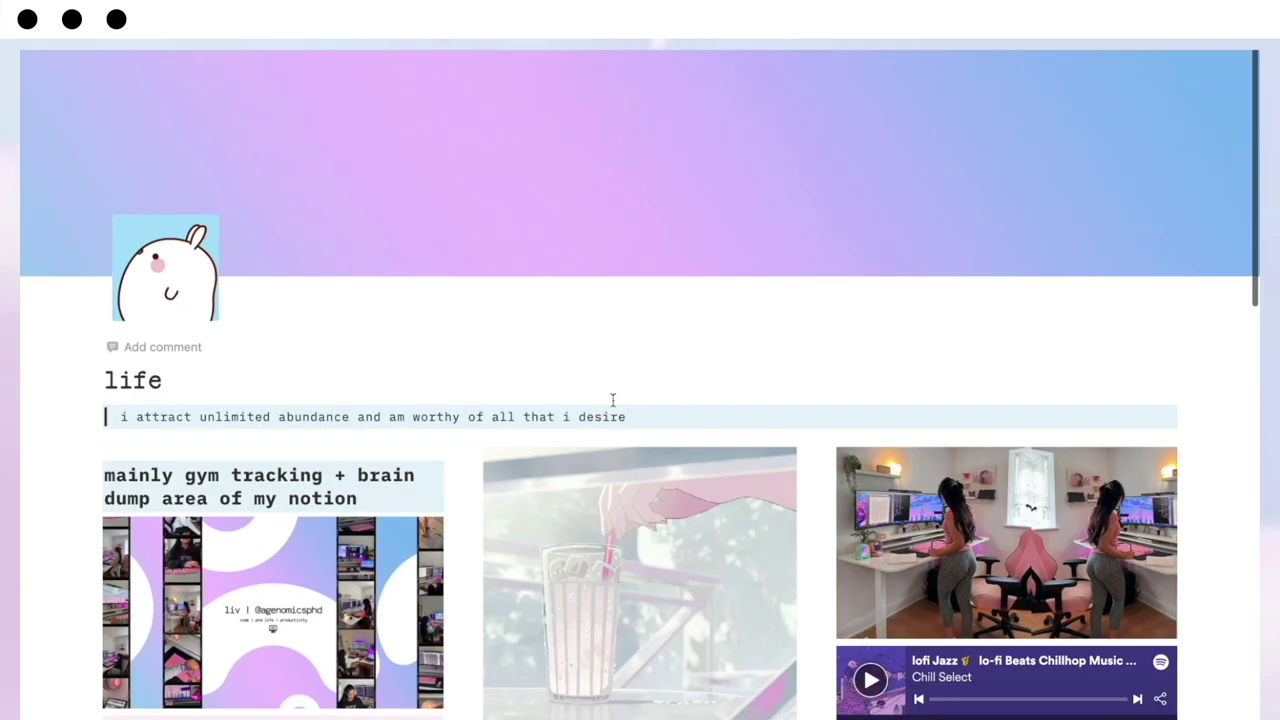
pyautogui.scroll(-15, 551, 283)
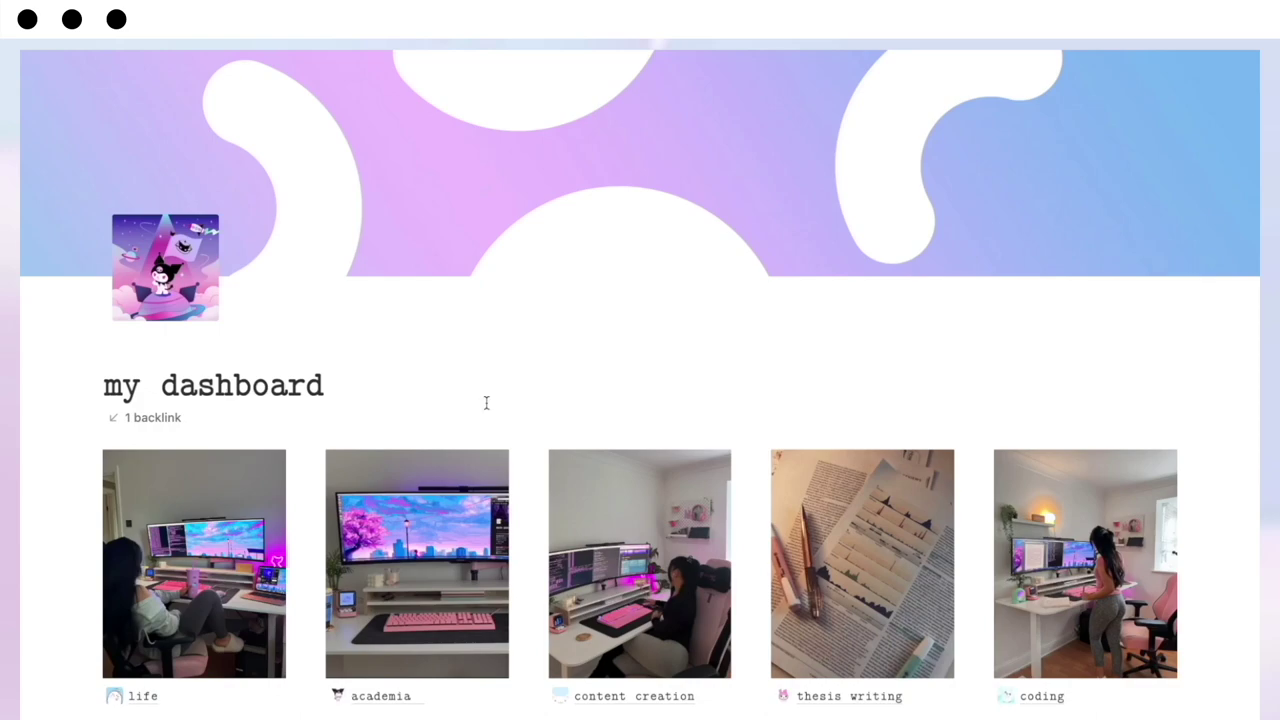
# Switch to the GIPHY window and browse the GIF results for kawaii.
pyautogui.hotkey('ctrl', 'Up')
pyautogui.click(429, 78)
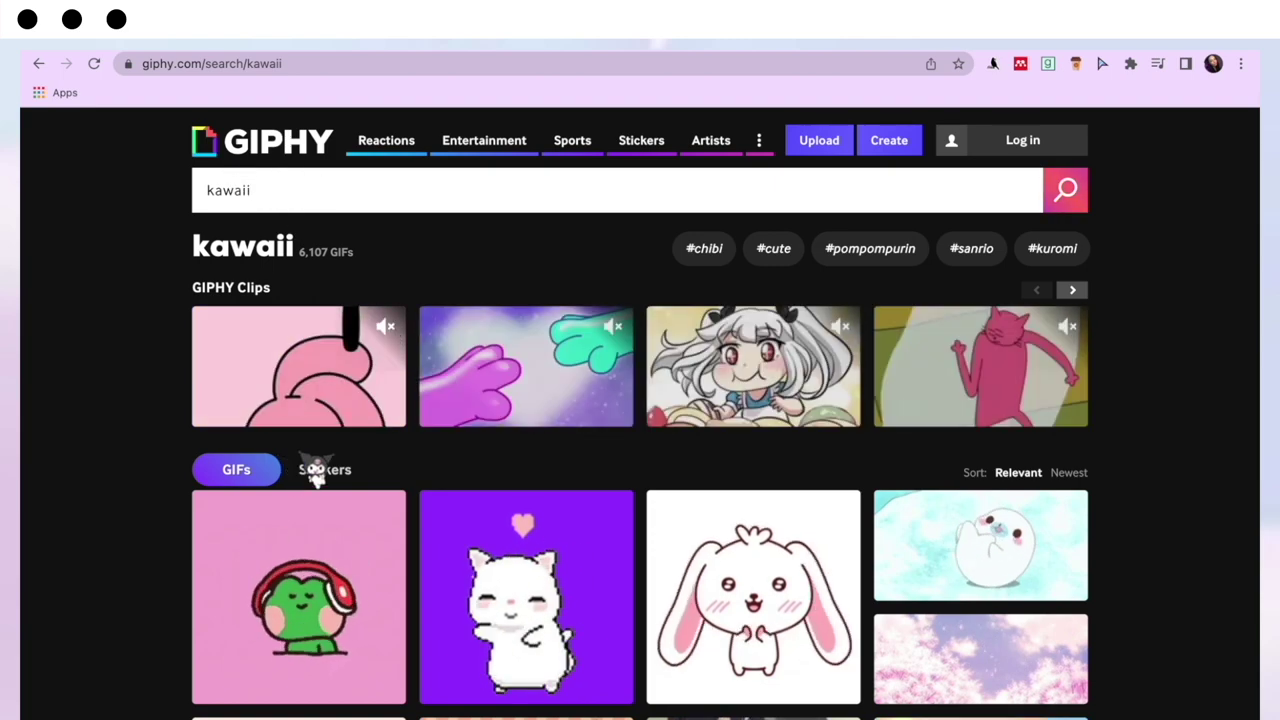
pyautogui.scroll(-3, 280, 480)
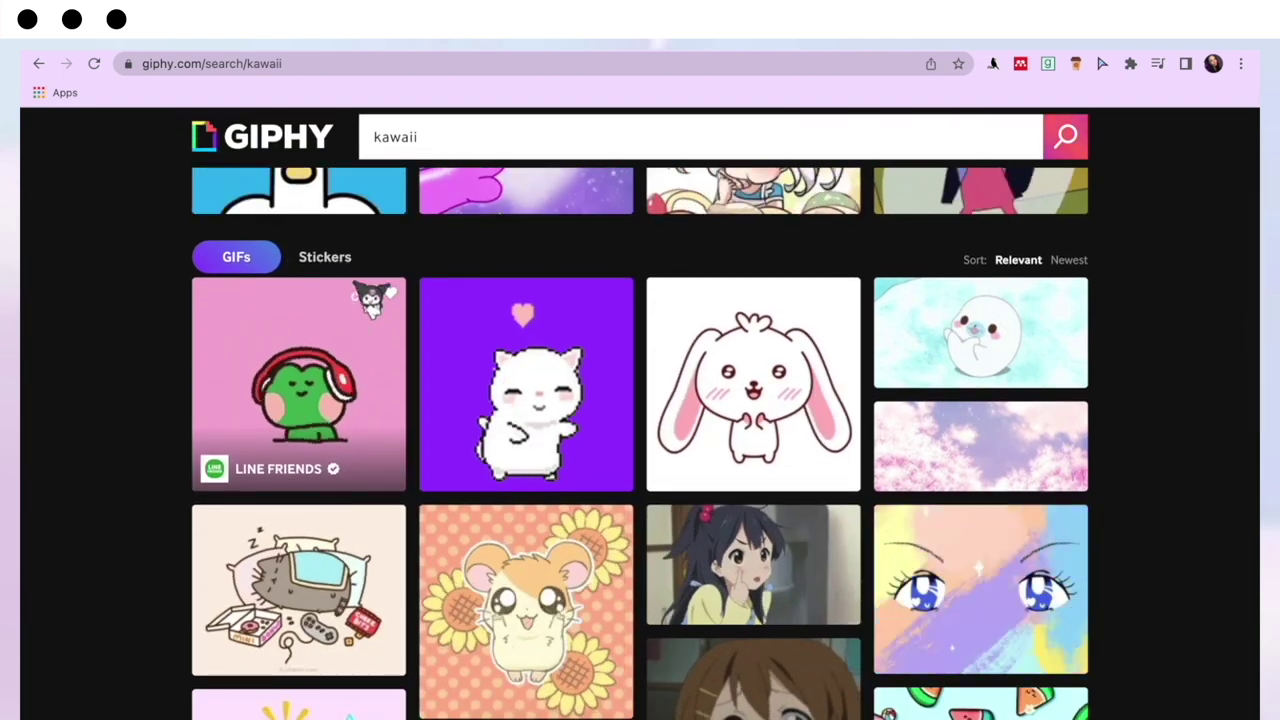
pyautogui.scroll(-3, 710, 560)
pyautogui.scroll(-6, 710, 555)
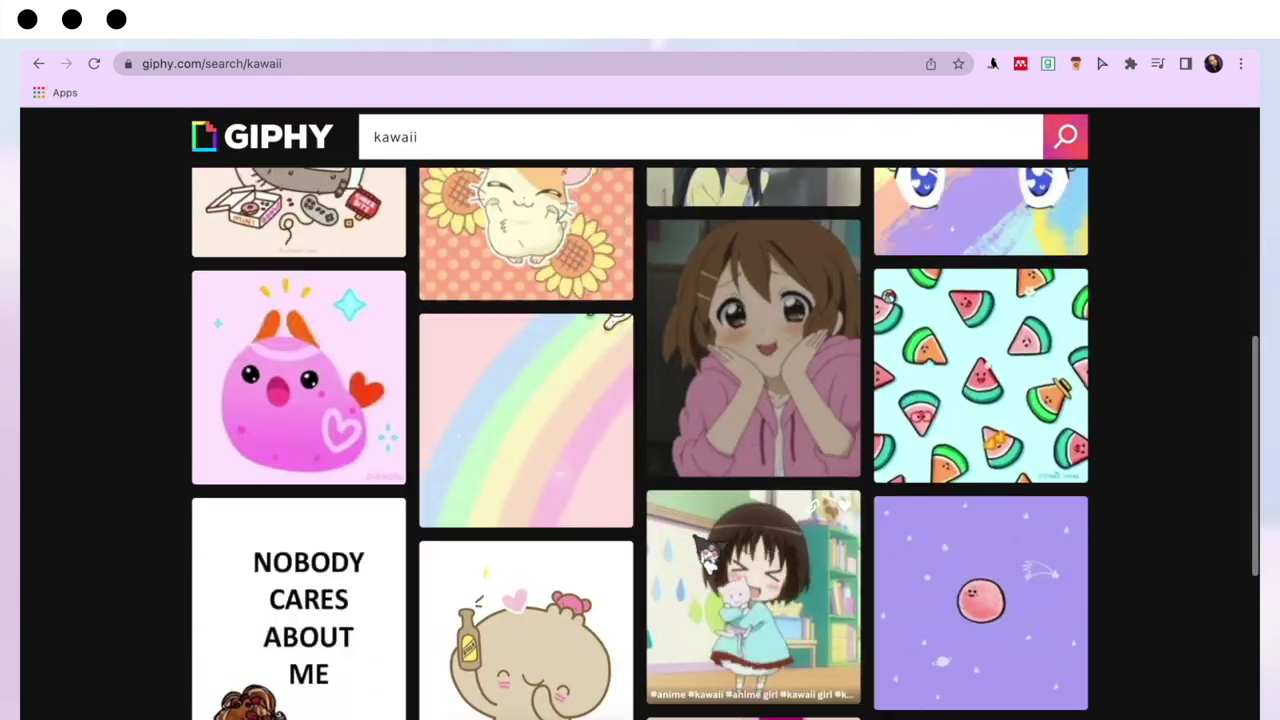
pyautogui.scroll(10, 403, 470)
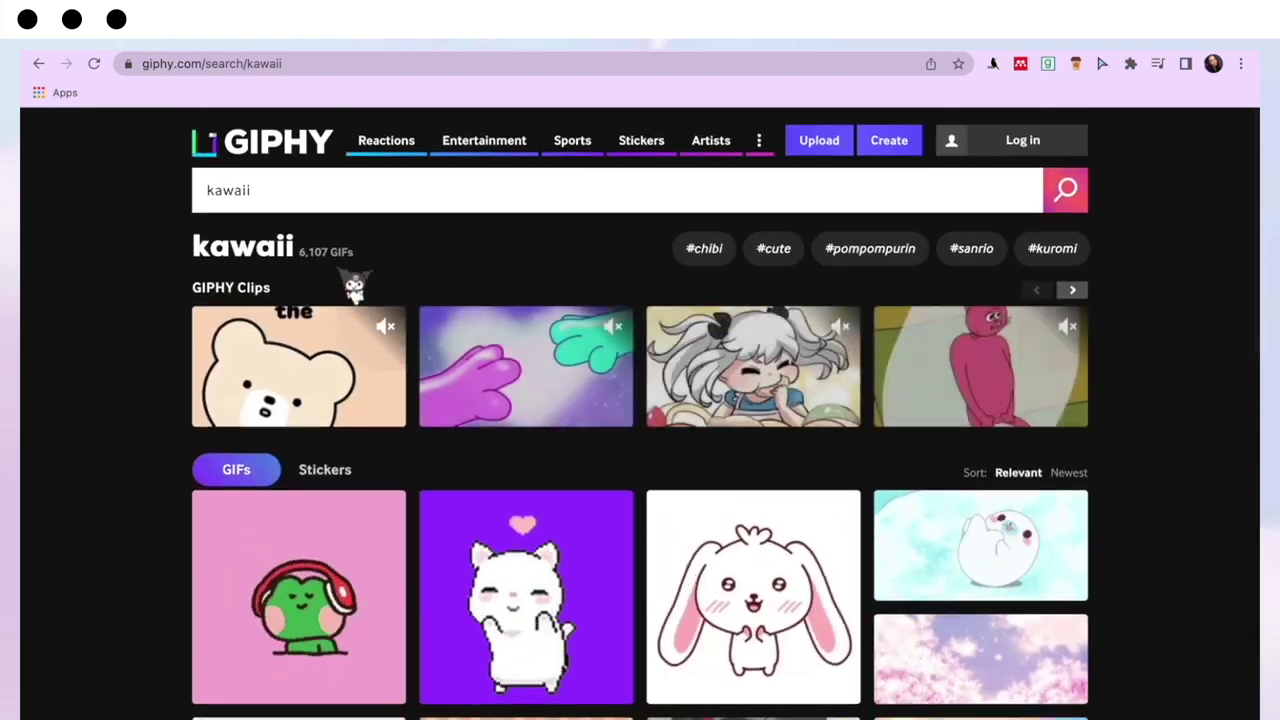
# Open the jumping Kuromi sticker from GIPHY's kawaii sticker results and copy its image address.
pyautogui.click(330, 472)
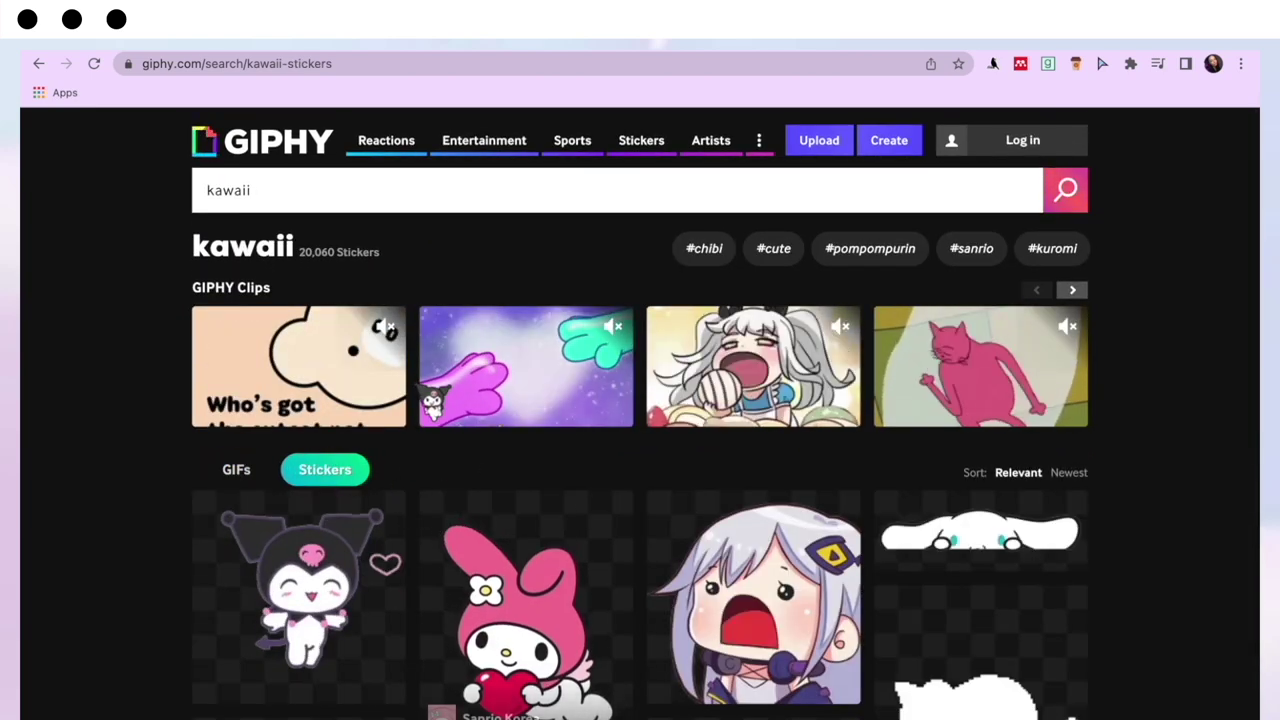
pyautogui.scroll(-3, 410, 503)
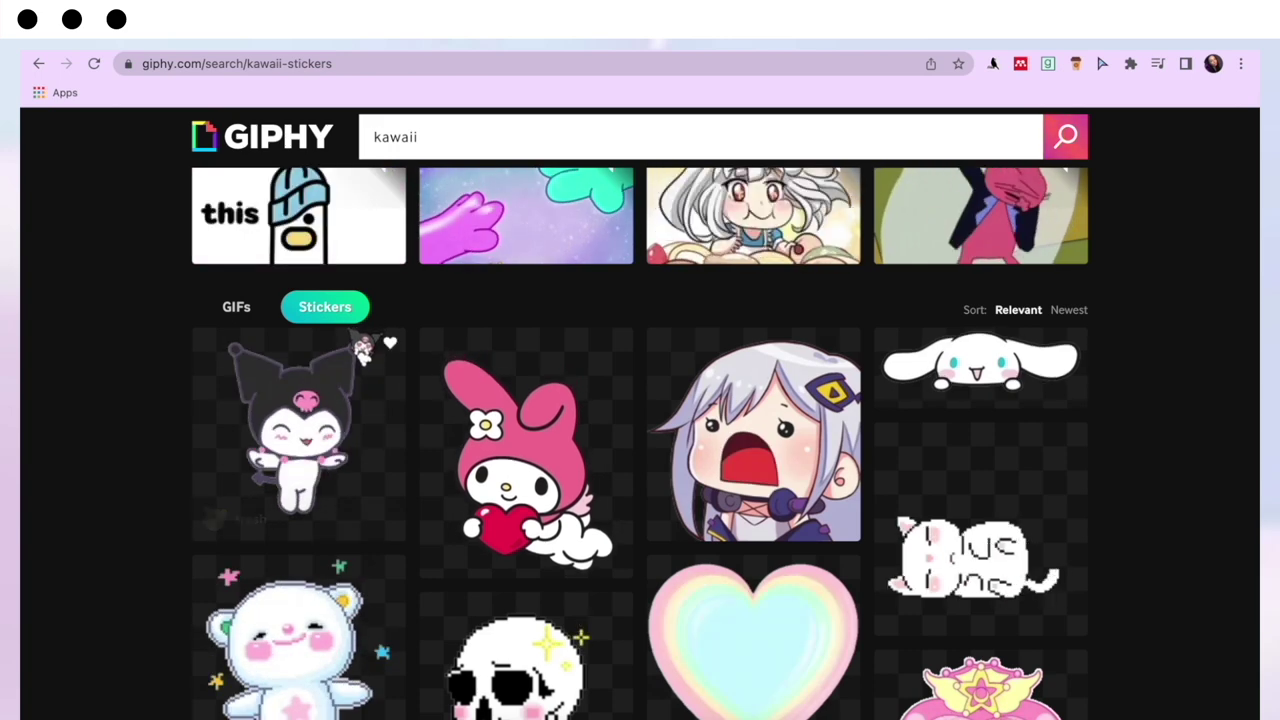
pyautogui.click(366, 348)
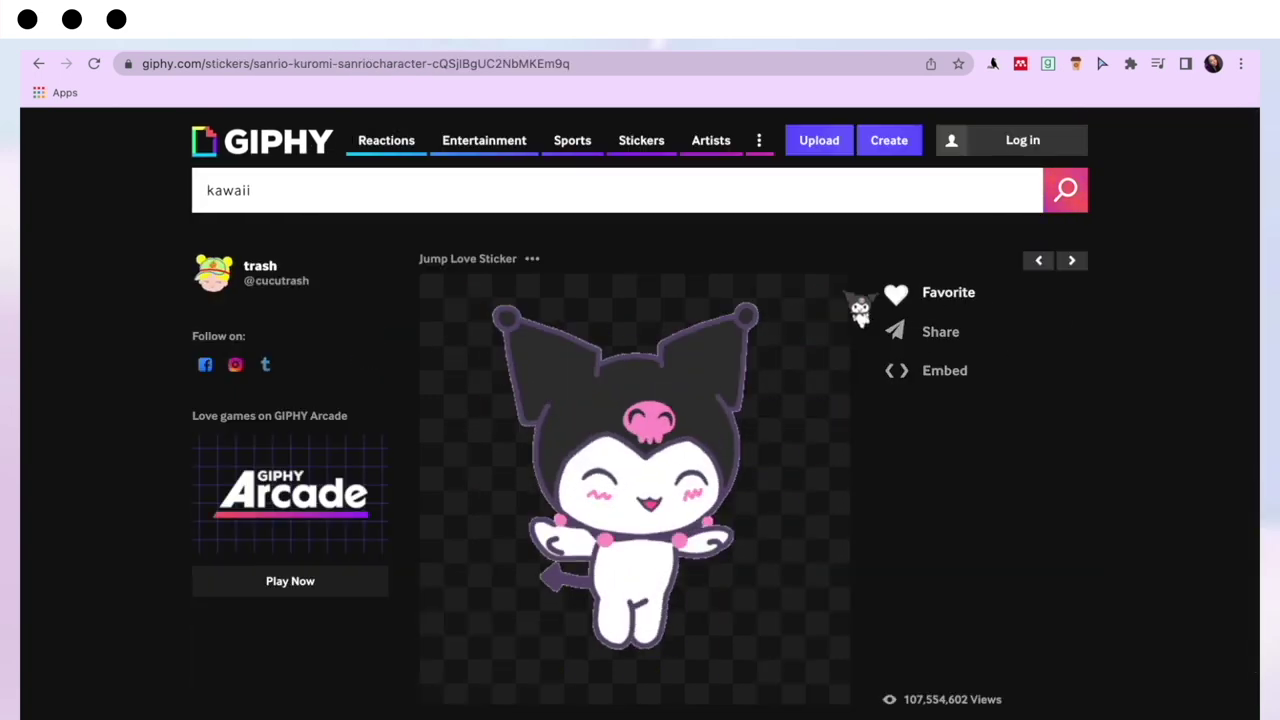
pyautogui.rightClick(727, 377)
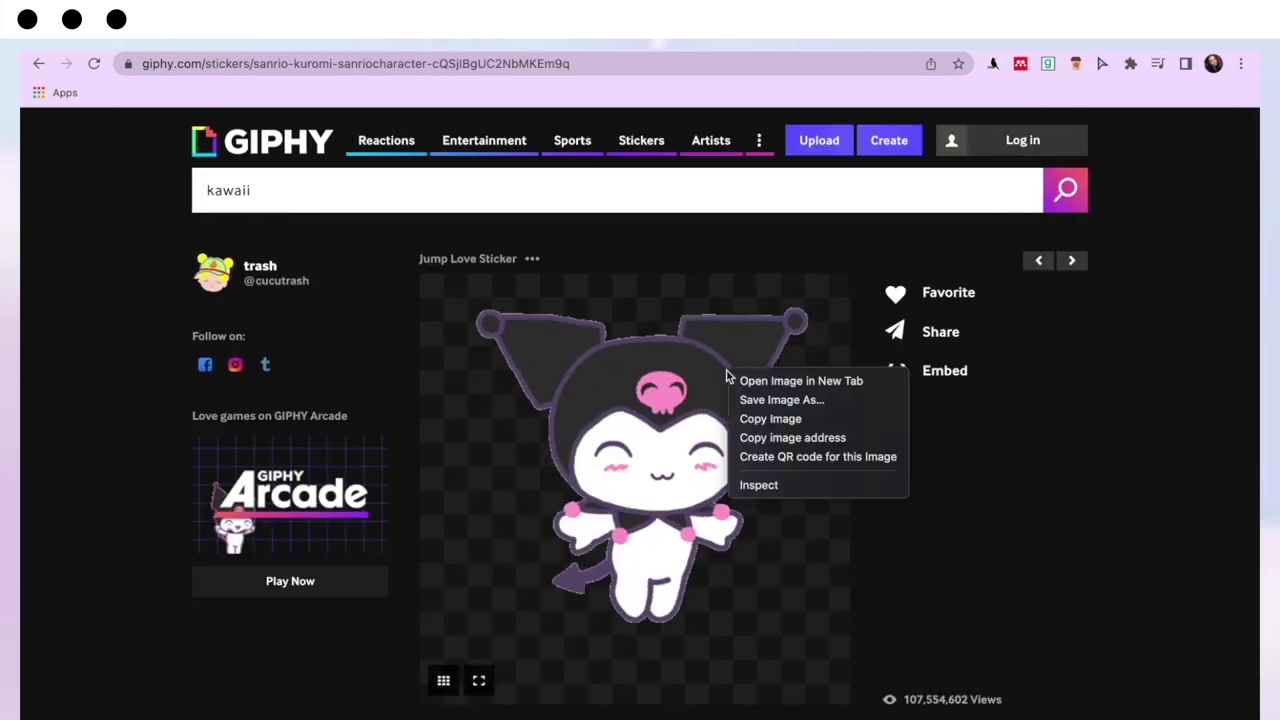
pyautogui.click(790, 437)
# Switch to Notion, open the academia page and set its icon from the copied GIPHY image link.
pyautogui.hotkey('ctrl', 'Up')
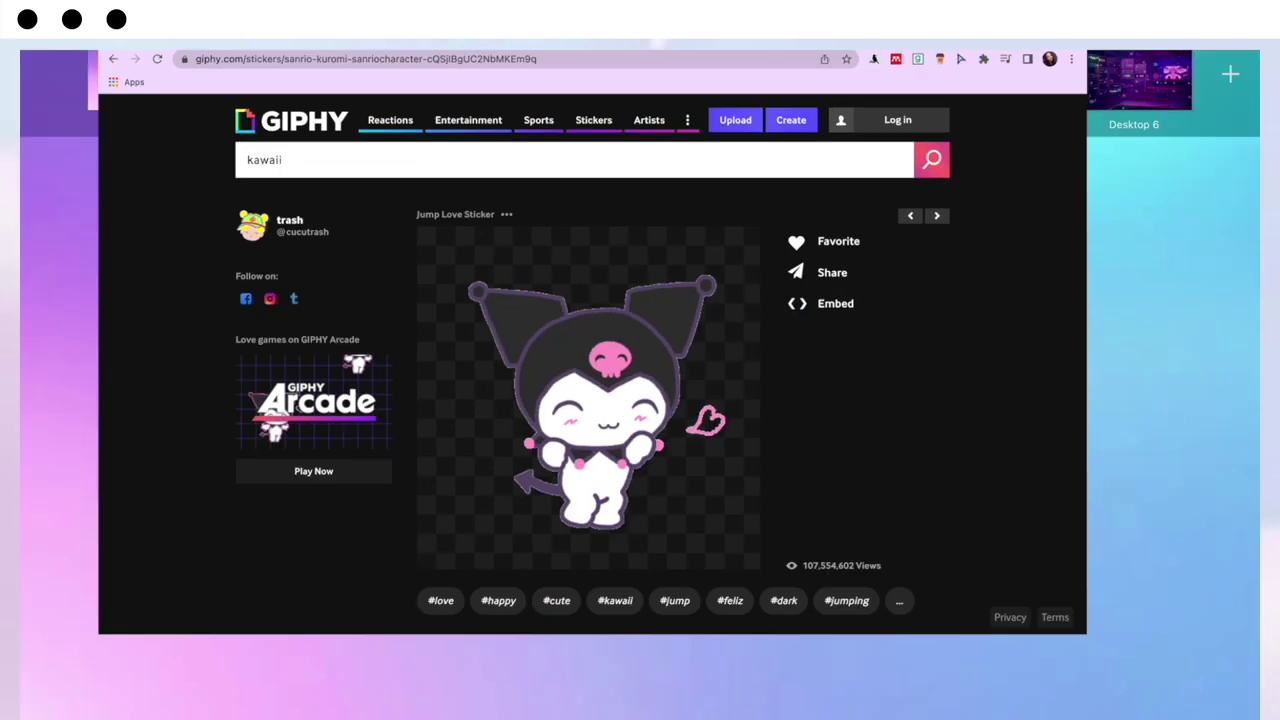
pyautogui.click(666, 712)
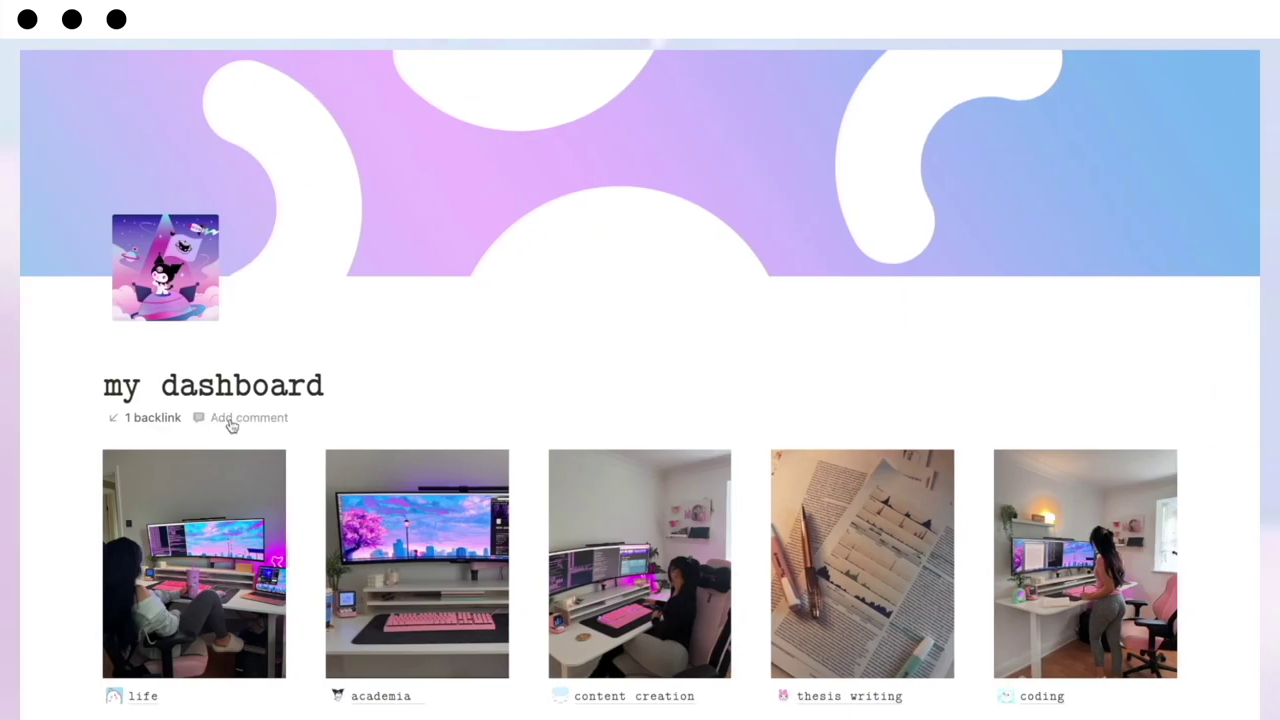
pyautogui.scroll(-2, 338, 612)
pyautogui.click(357, 601)
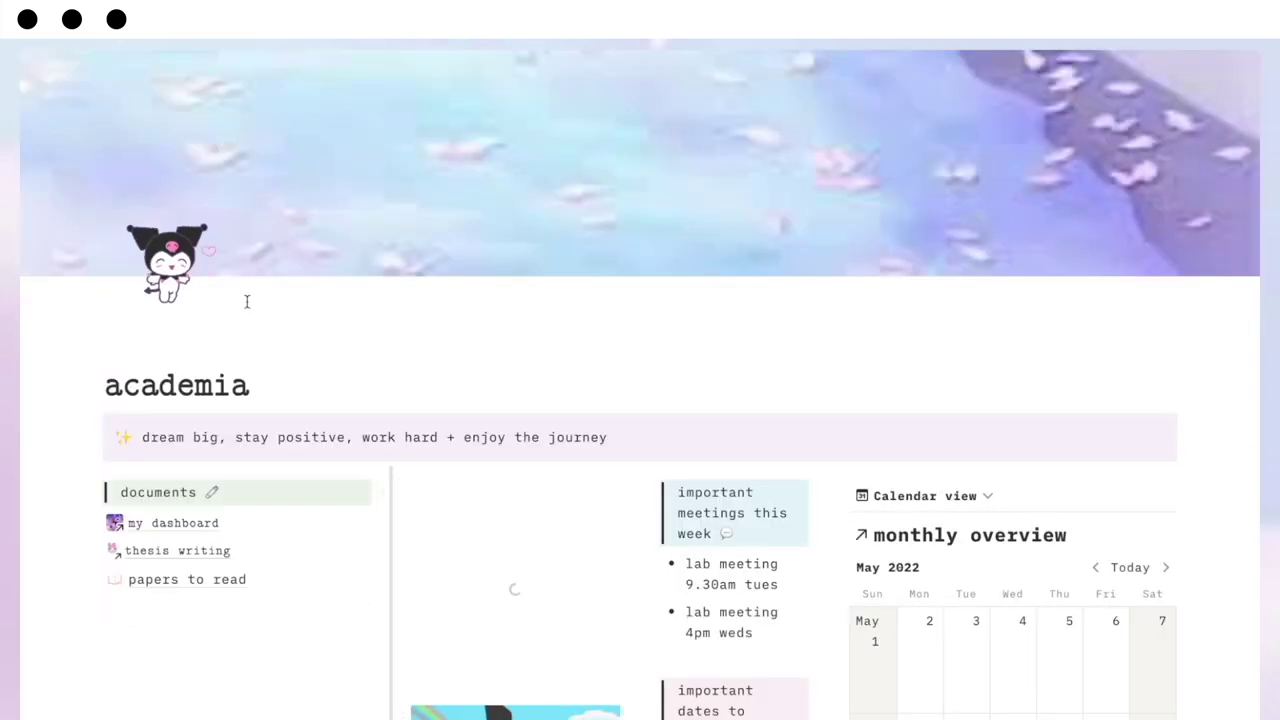
pyautogui.click(185, 285)
pyautogui.click(207, 352)
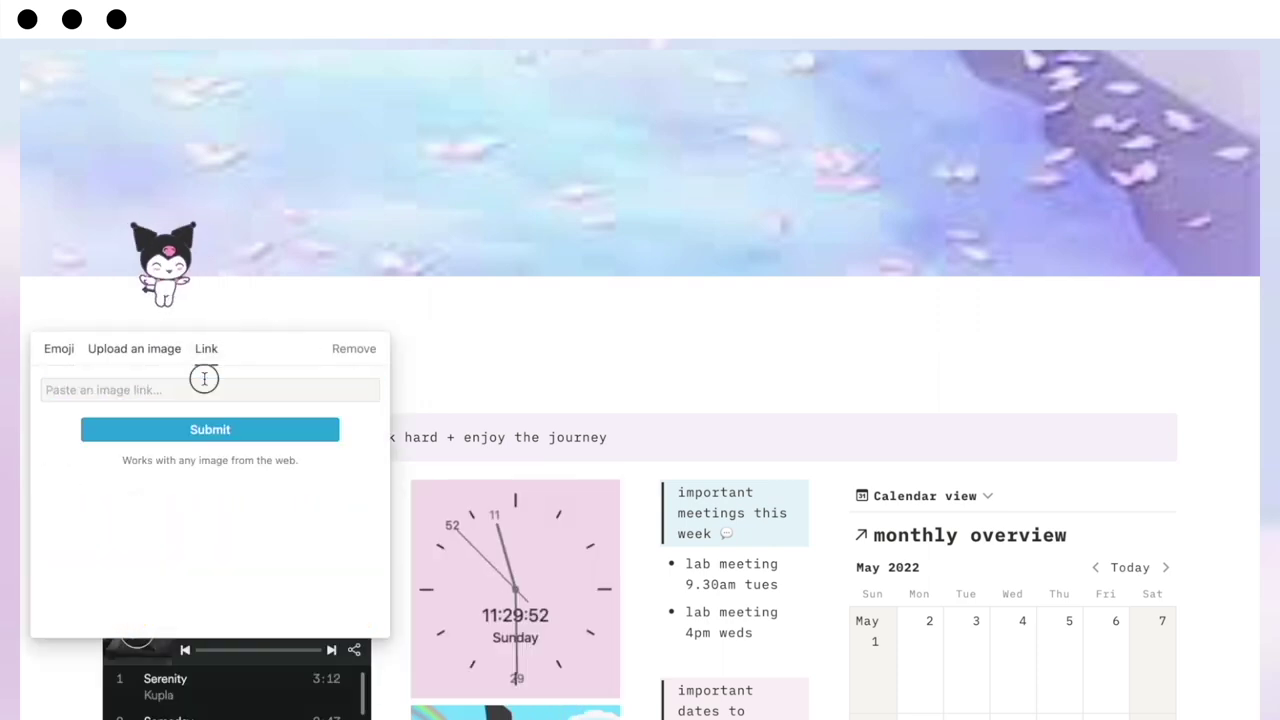
pyautogui.hotkey('ctrl', 'v')
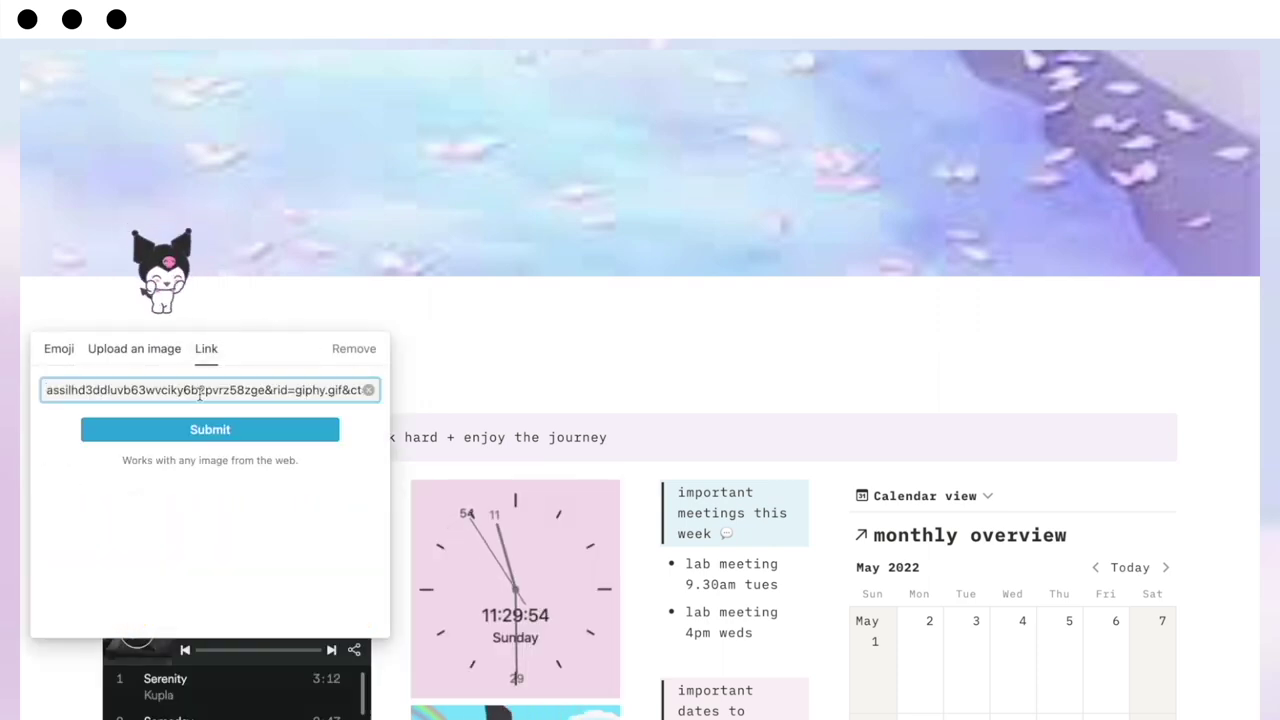
pyautogui.click(212, 430)
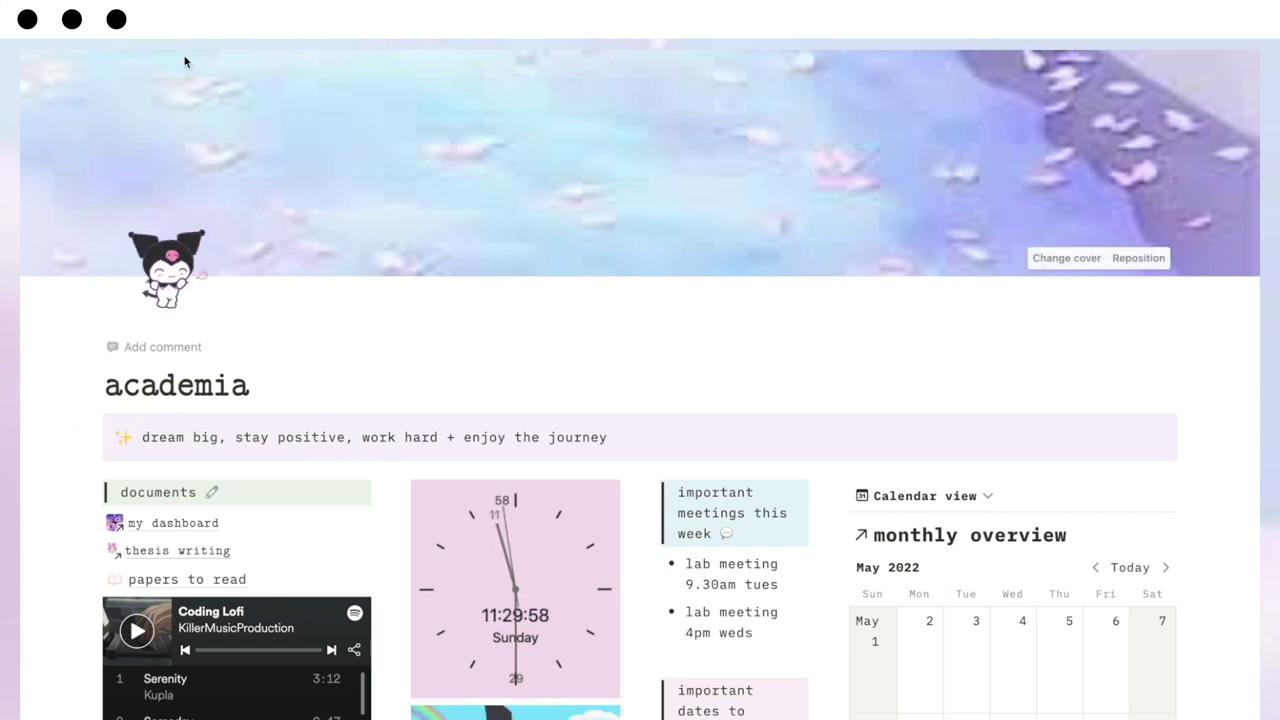
# Look over the academia page's widgets and sections, return to my dashboard and review its layout.
pyautogui.scroll(-3, 416, 362)
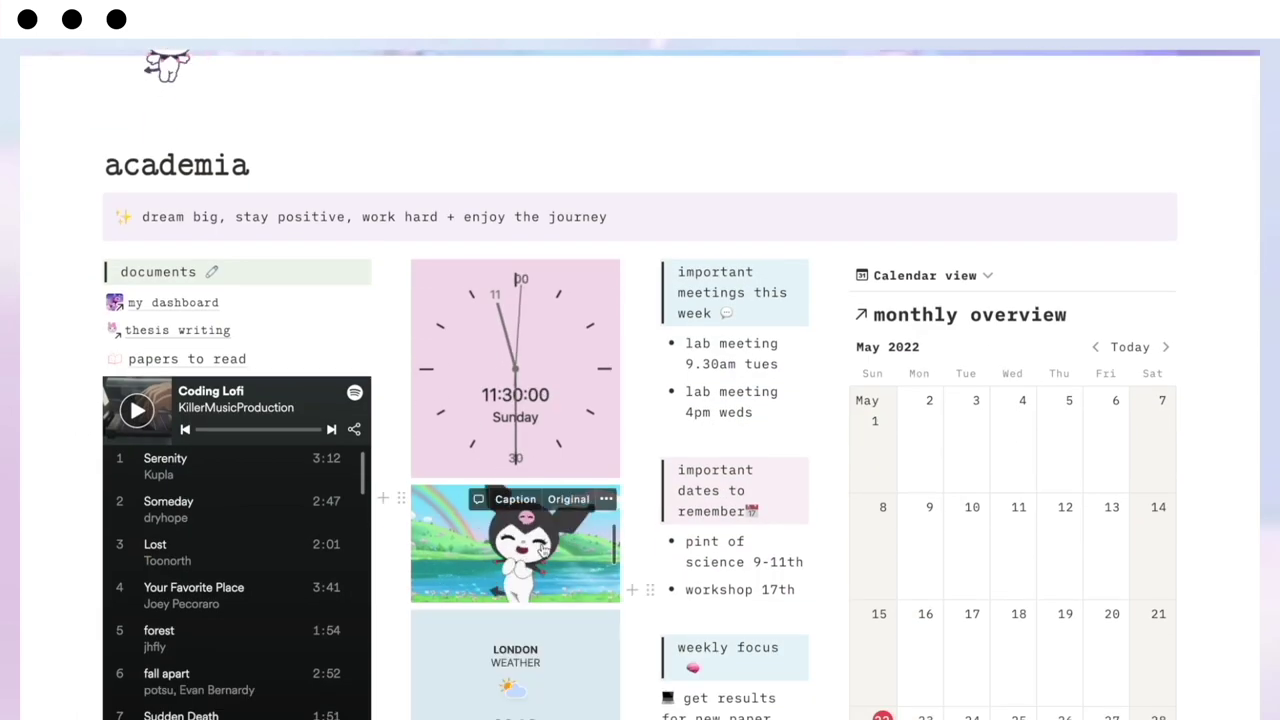
pyautogui.scroll(-2, 515, 500)
pyautogui.scroll(5, 255, 152)
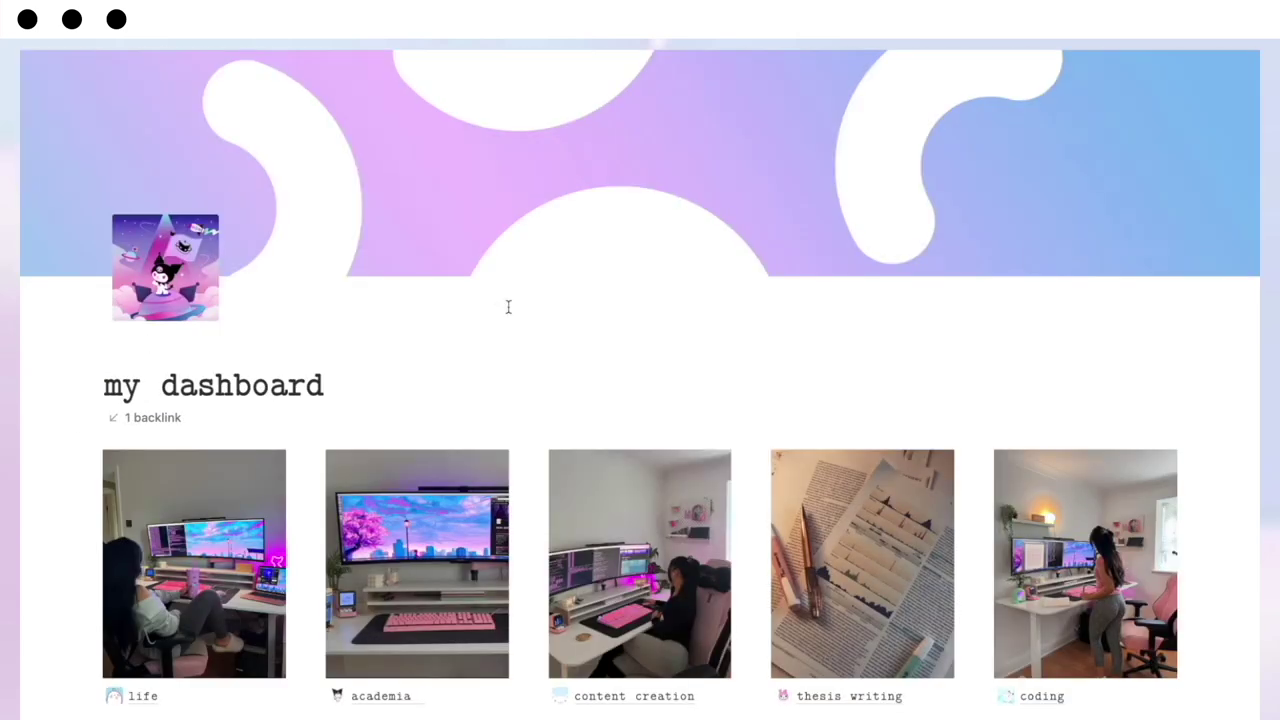
pyautogui.scroll(-1, 508, 307)
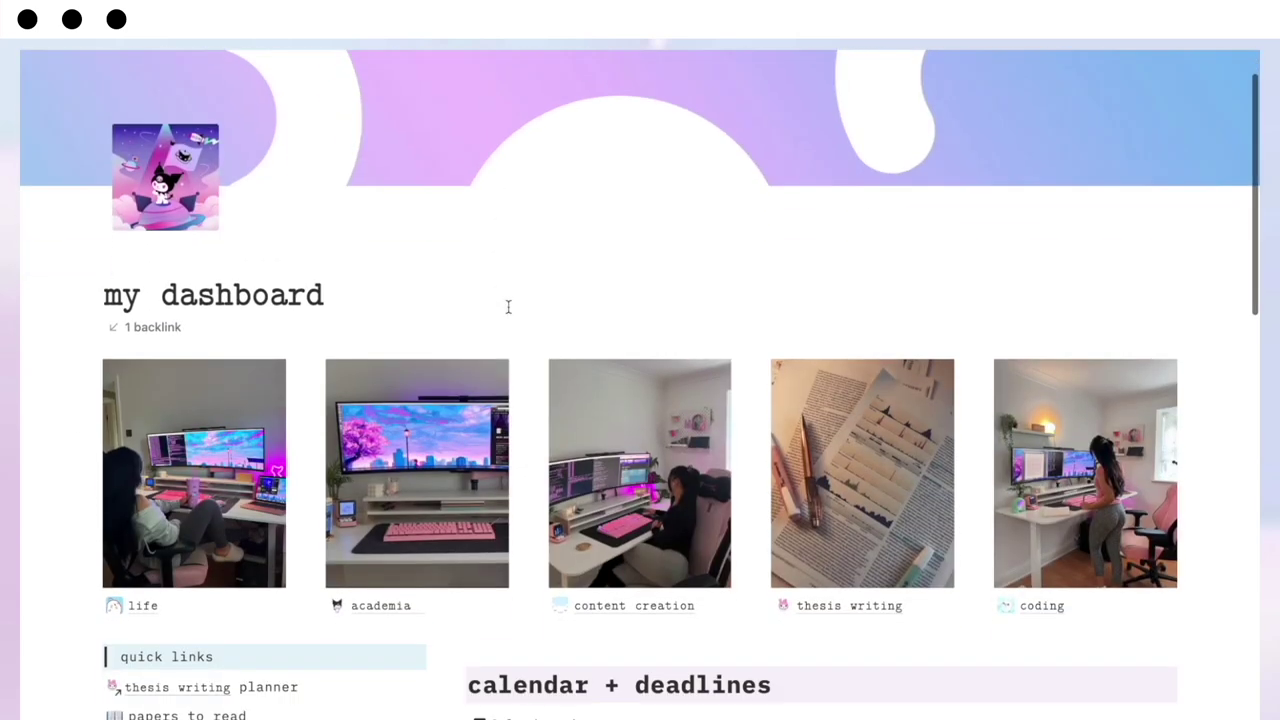
pyautogui.scroll(1, 399, 315)
pyautogui.scroll(-4, 366, 314)
pyautogui.scroll(5, 366, 314)
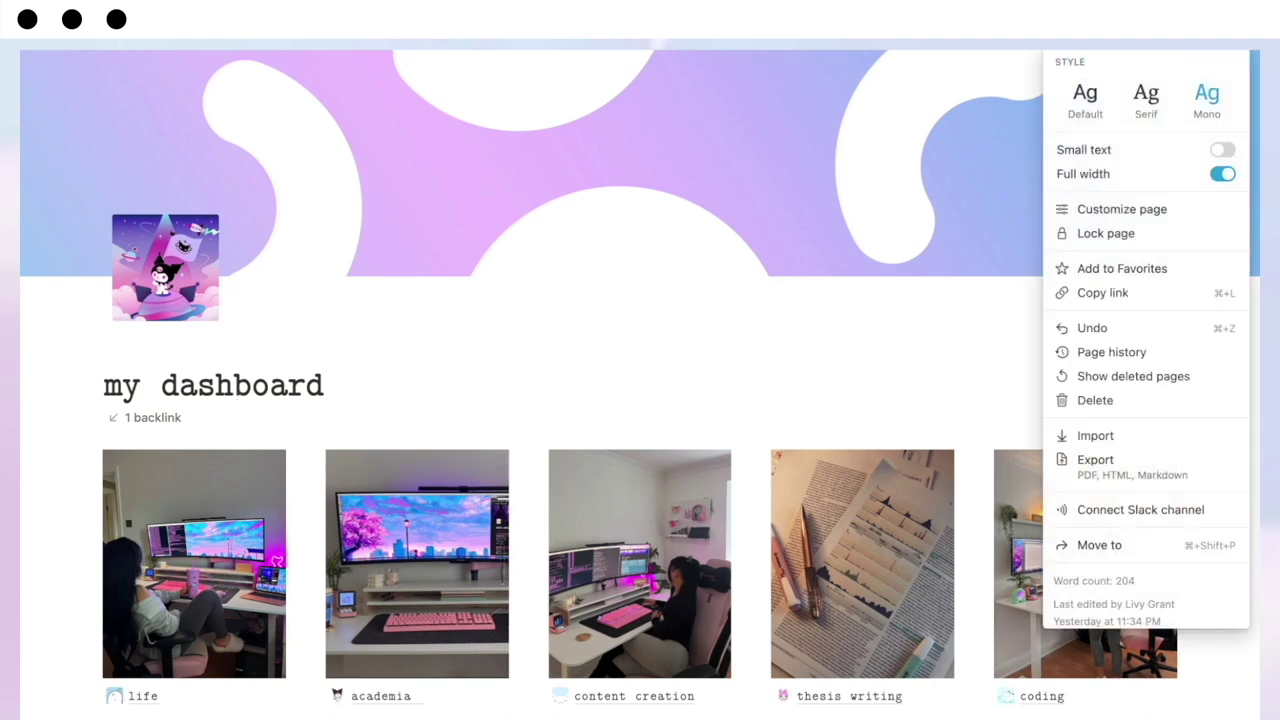
# Try the Default and Serif font styles on my dashboard and return it to Mono.
pyautogui.click(1085, 95)
pyautogui.click(1146, 98)
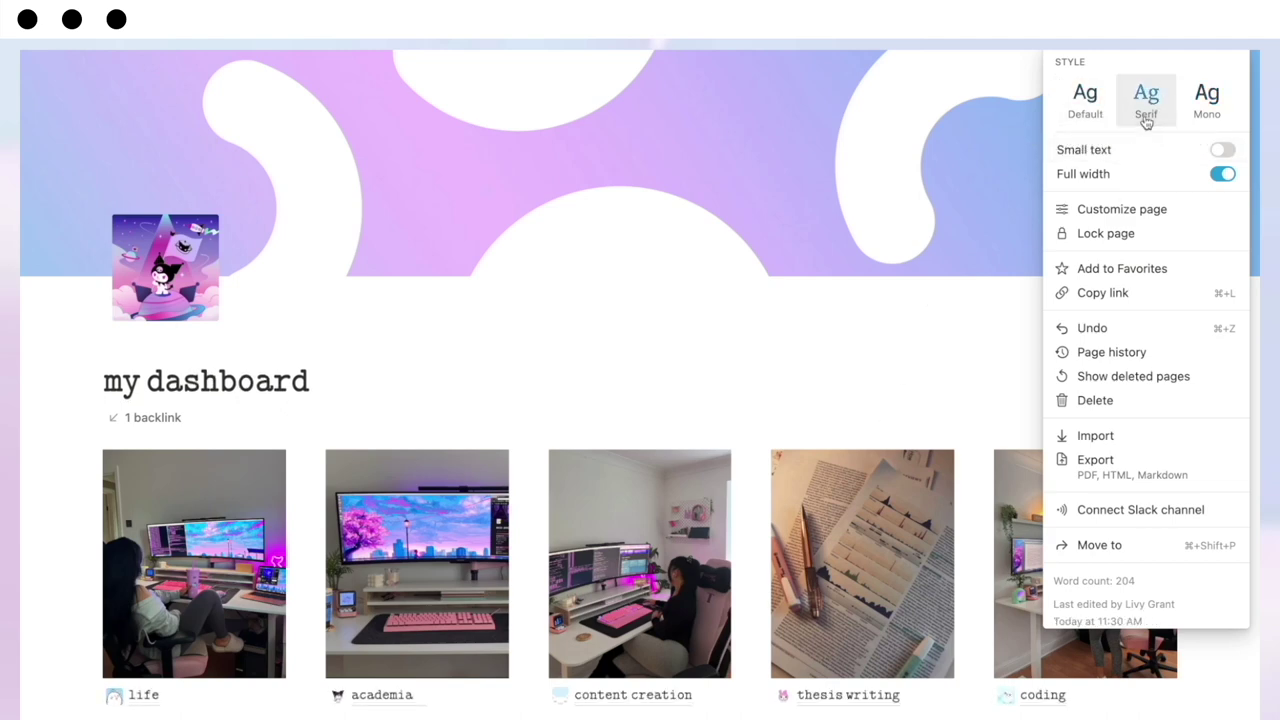
pyautogui.click(1207, 98)
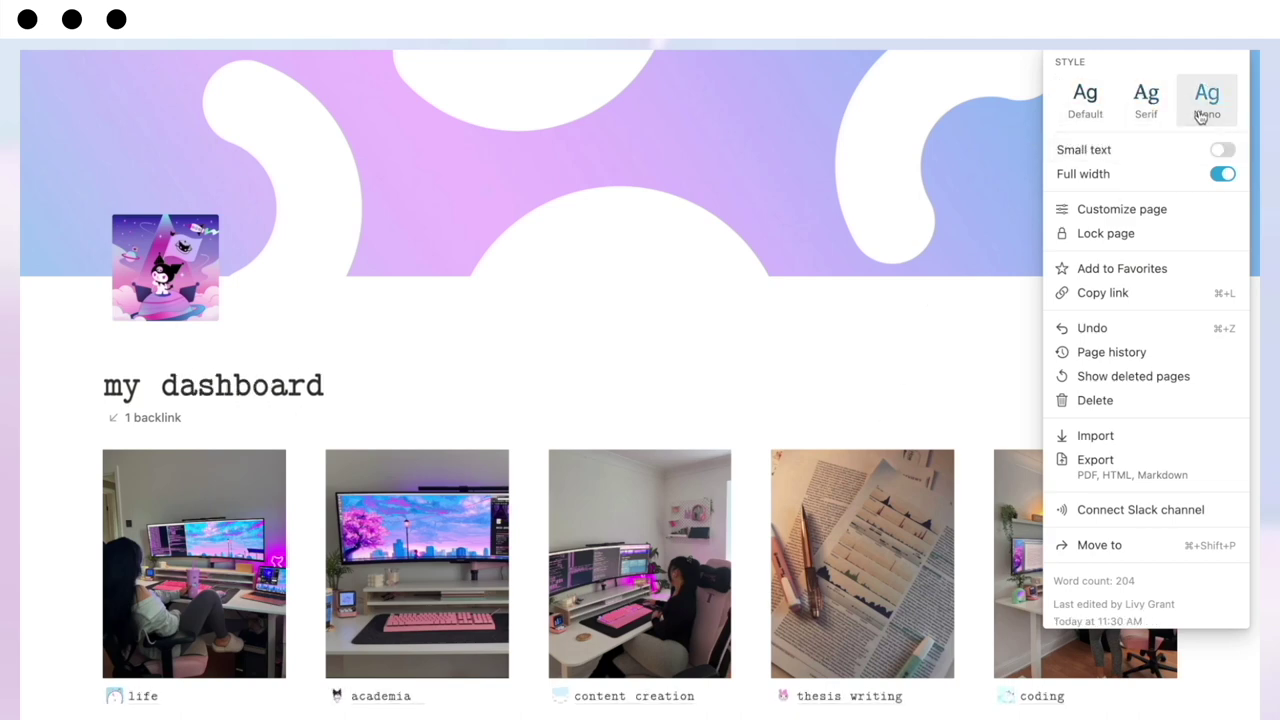
pyautogui.click(810, 362)
pyautogui.scroll(-1, 315, 375)
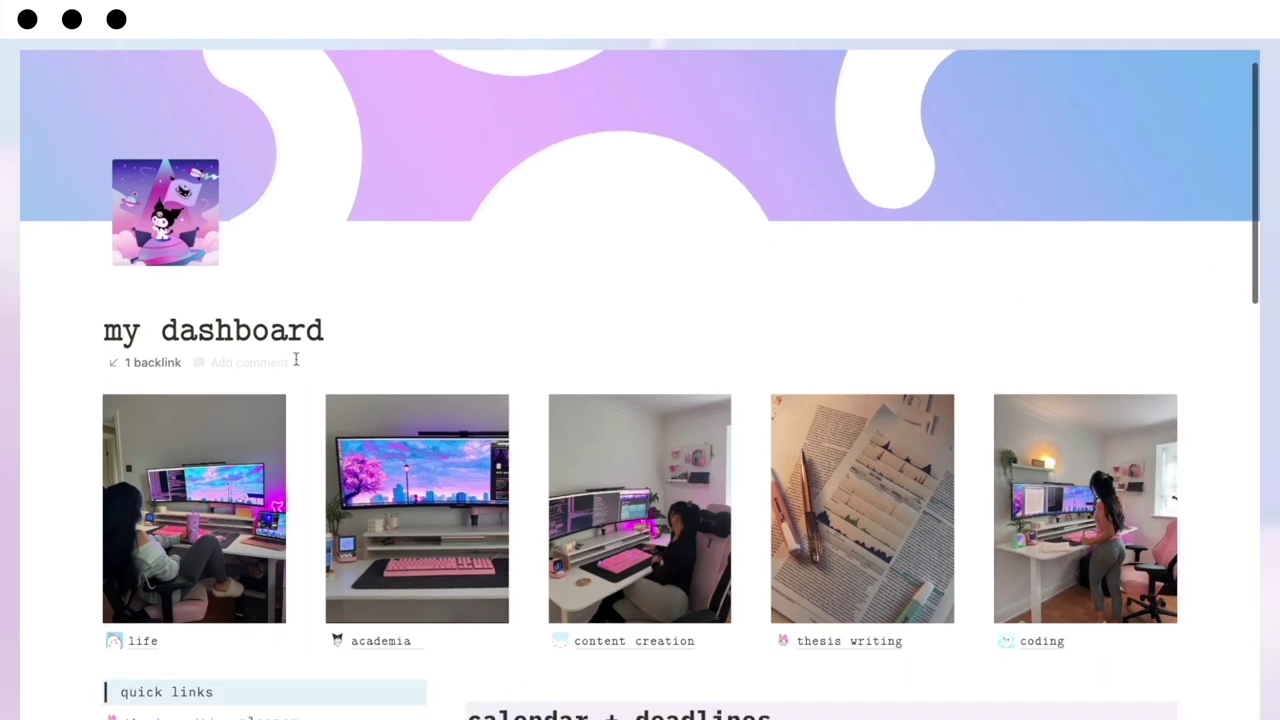
pyautogui.doubleClick(268, 330)
pyautogui.click(423, 340)
pyautogui.scroll(1, 424, 341)
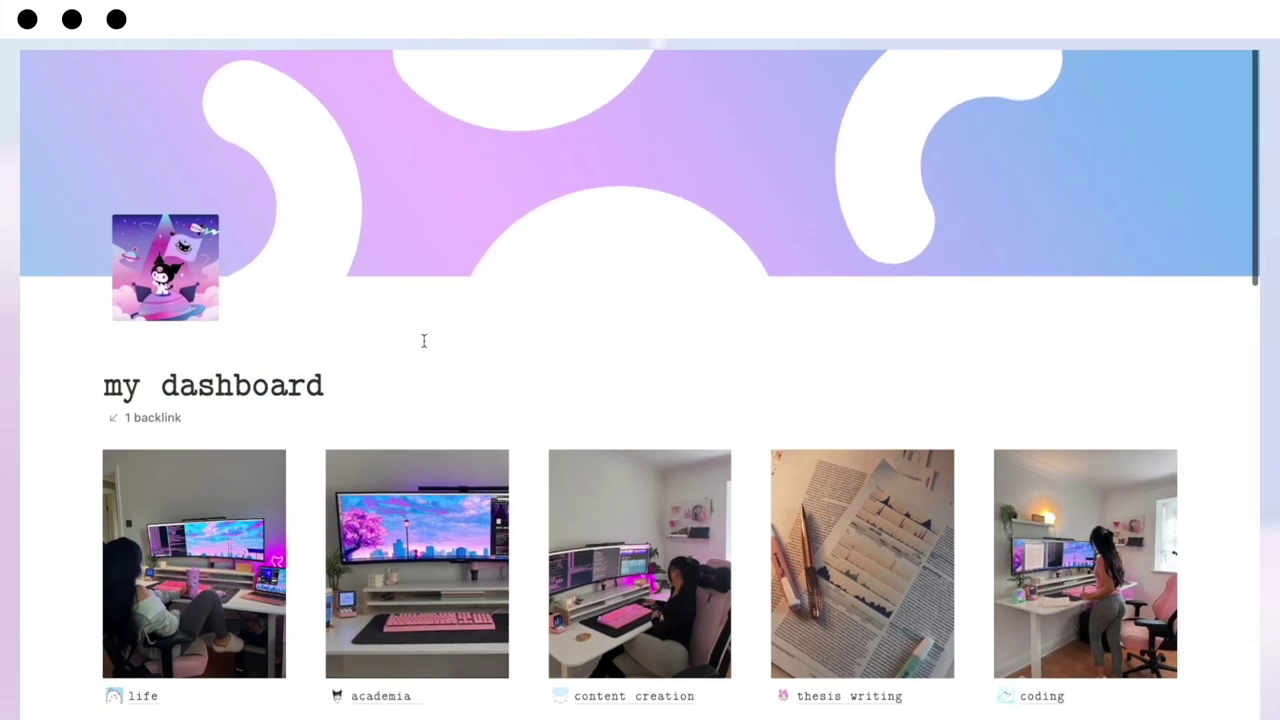
# Switch to LingoJam Text Fonts, convert the word "life" and copy the light italic version.
pyautogui.hotkey('ctrl', 'Up')
pyautogui.click(437, 86)
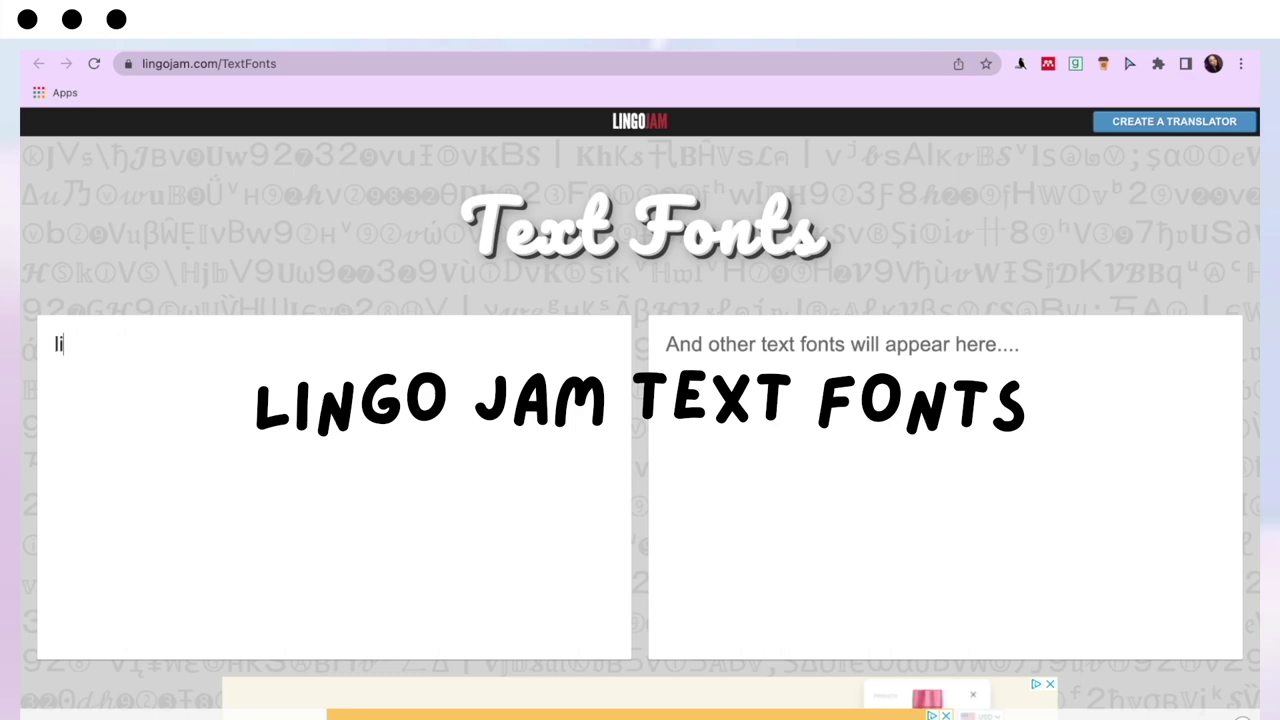
pyautogui.write('fe')
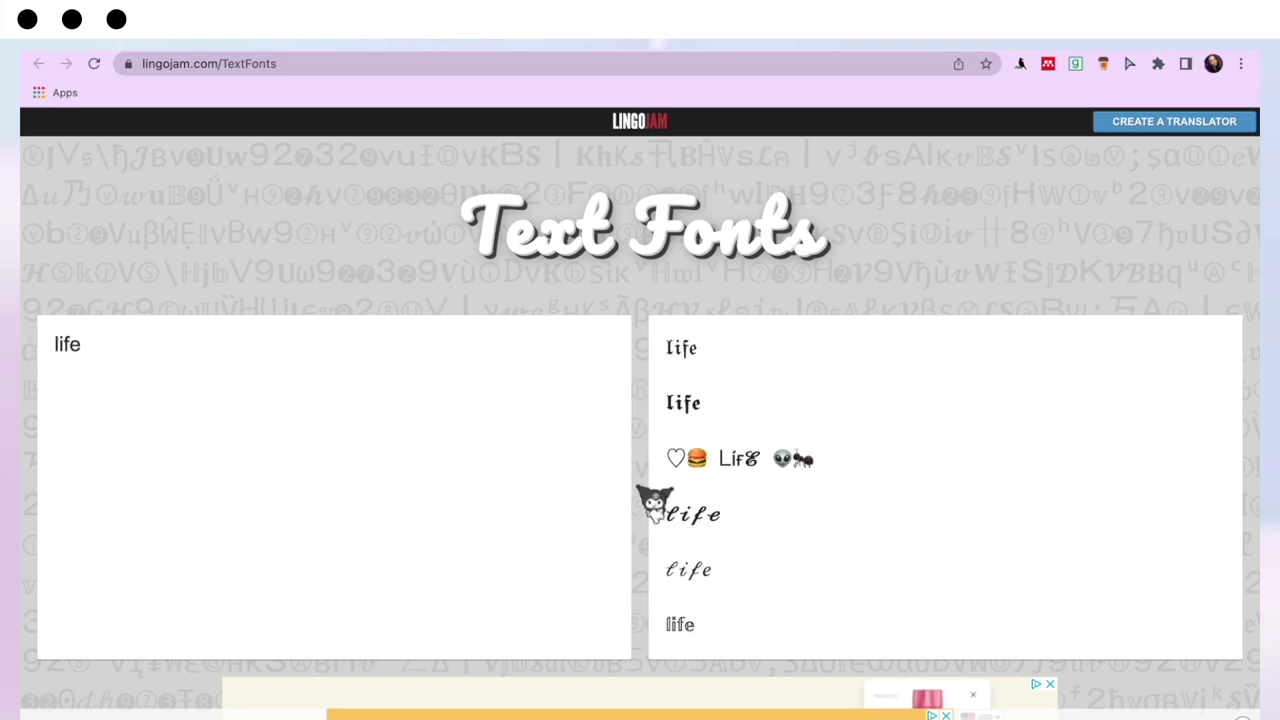
pyautogui.scroll(-10, 834, 518)
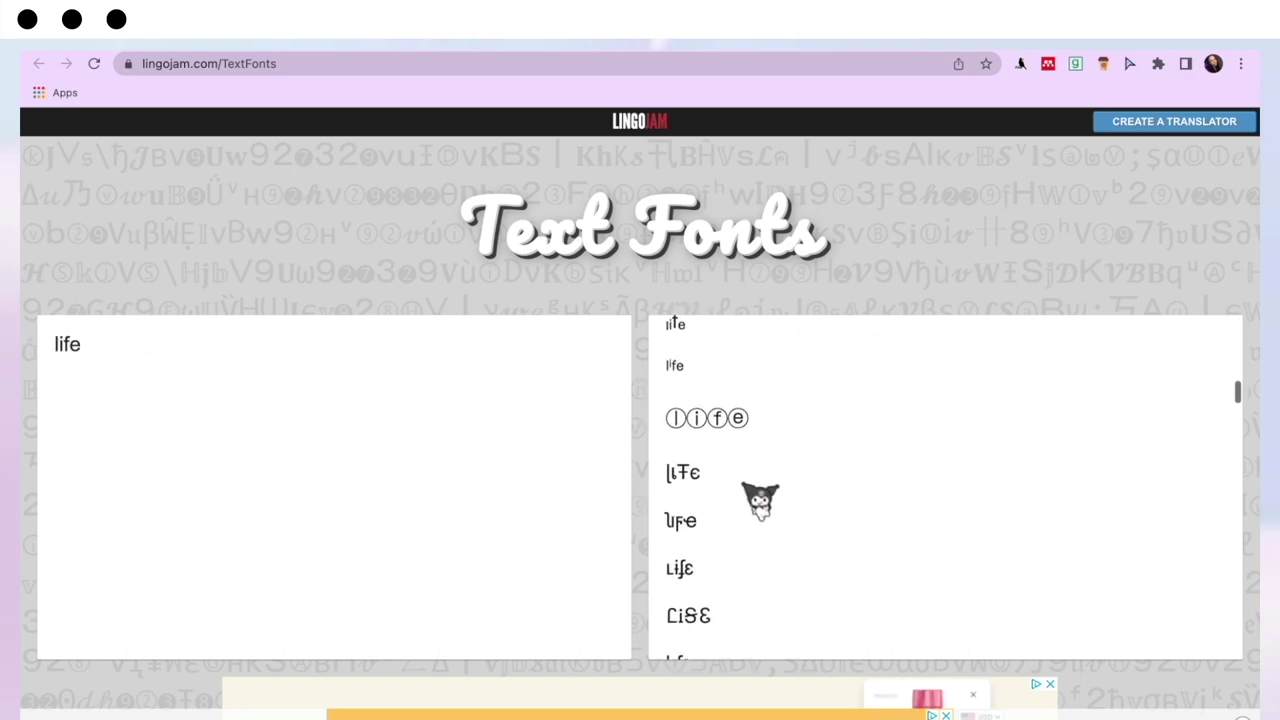
pyautogui.scroll(-1, 760, 500)
pyautogui.doubleClick(673, 474)
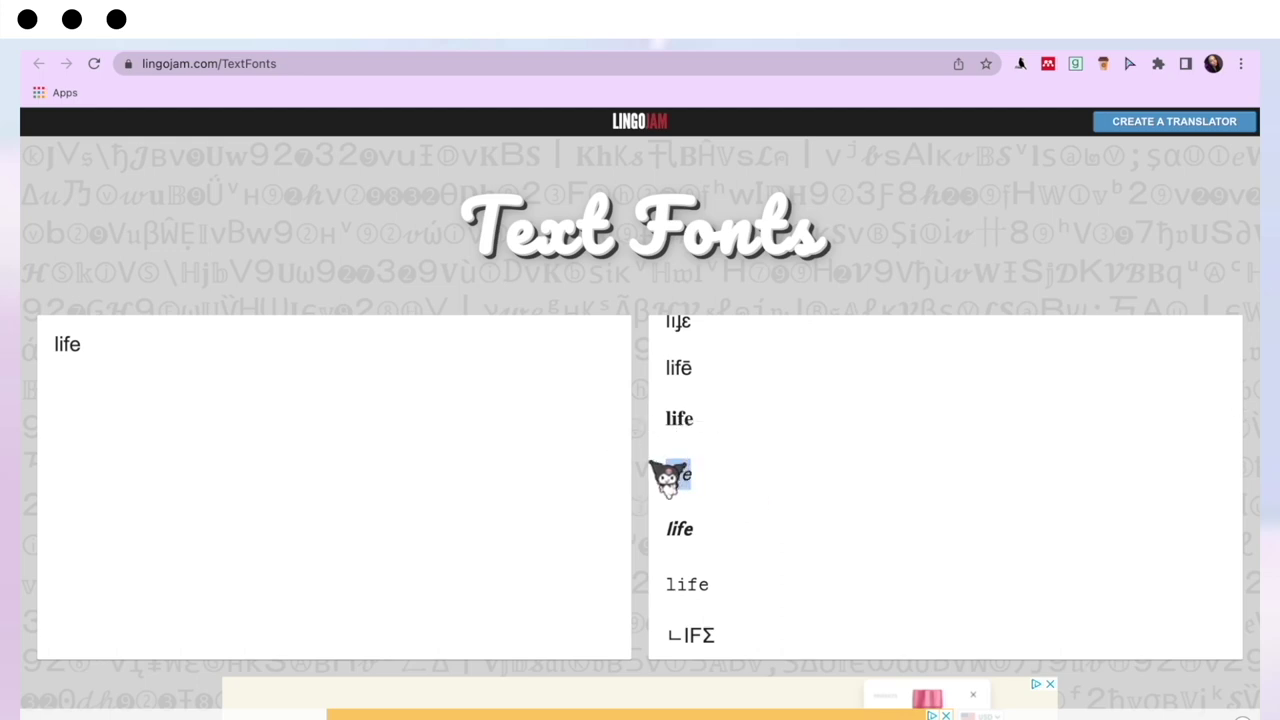
# Switch to Notion, try the italic "life" as the life page's title, restore the original title and return to my dashboard.
pyautogui.hotkey('ctrl', 'Up')
pyautogui.hotkey('ctrl', 'Left')
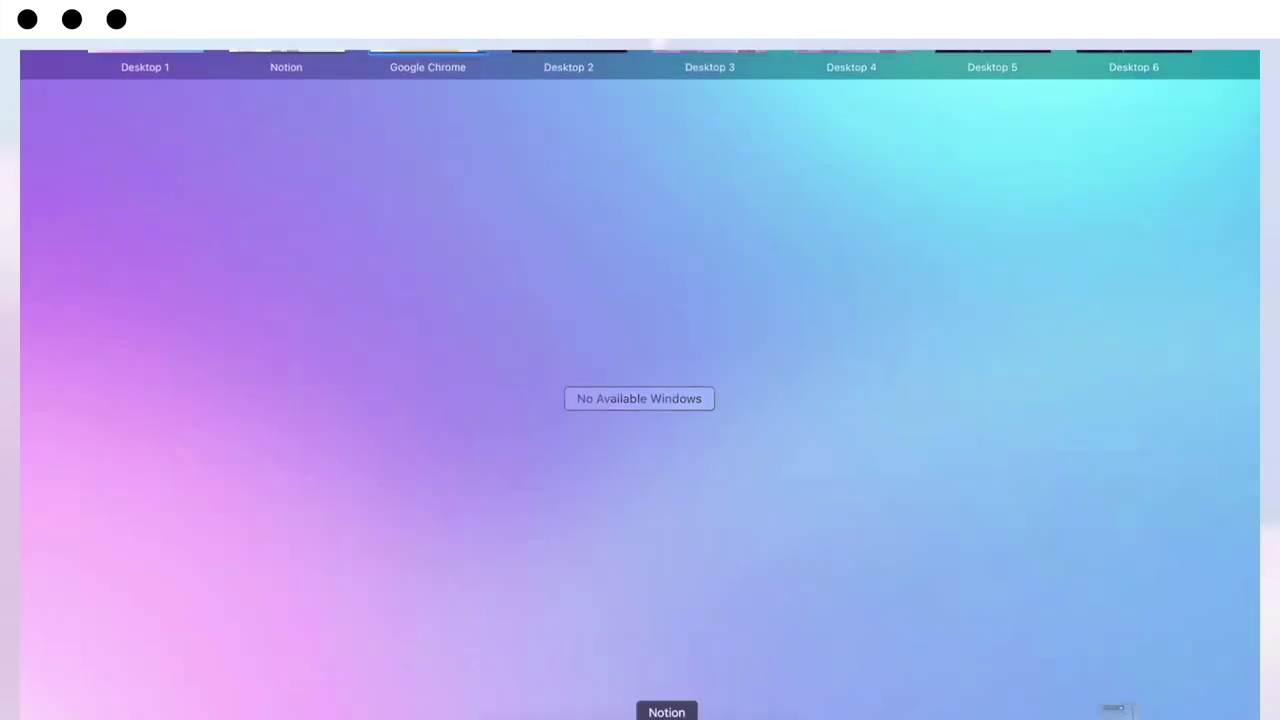
pyautogui.click(165, 695)
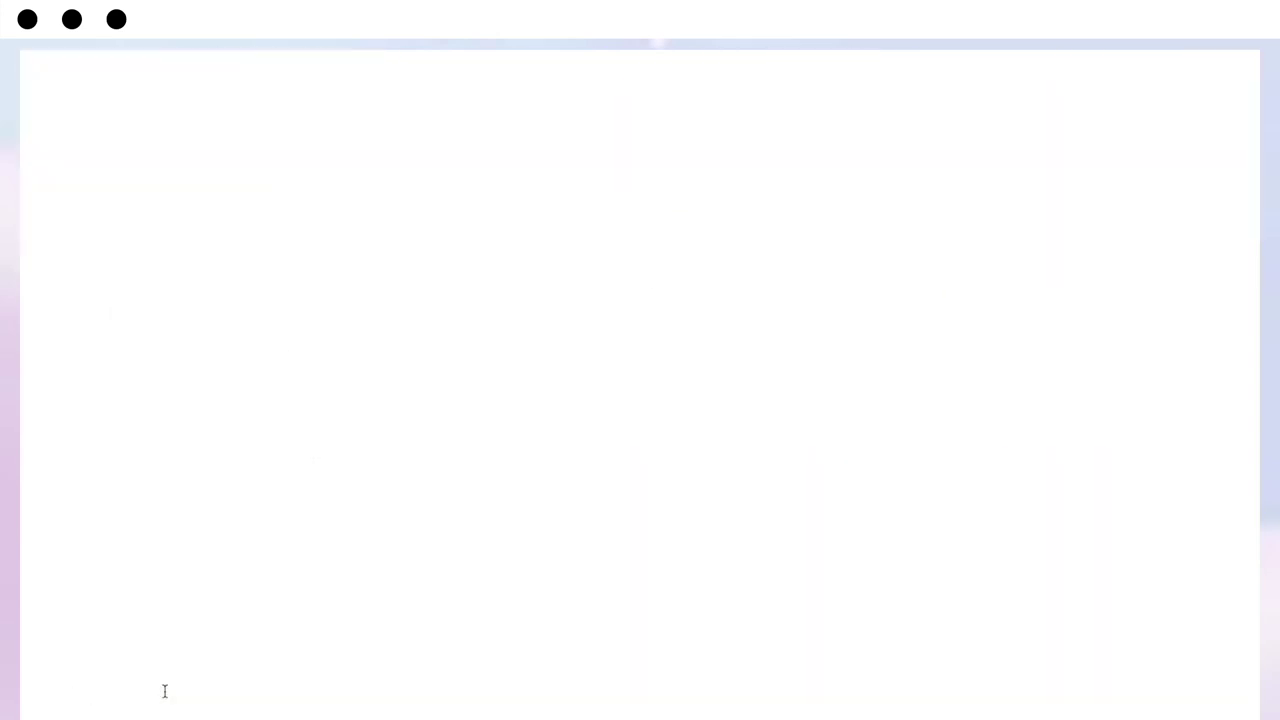
pyautogui.moveTo(201, 380); pyautogui.dragTo(94, 377)
pyautogui.hotkey('ctrl', 'i')
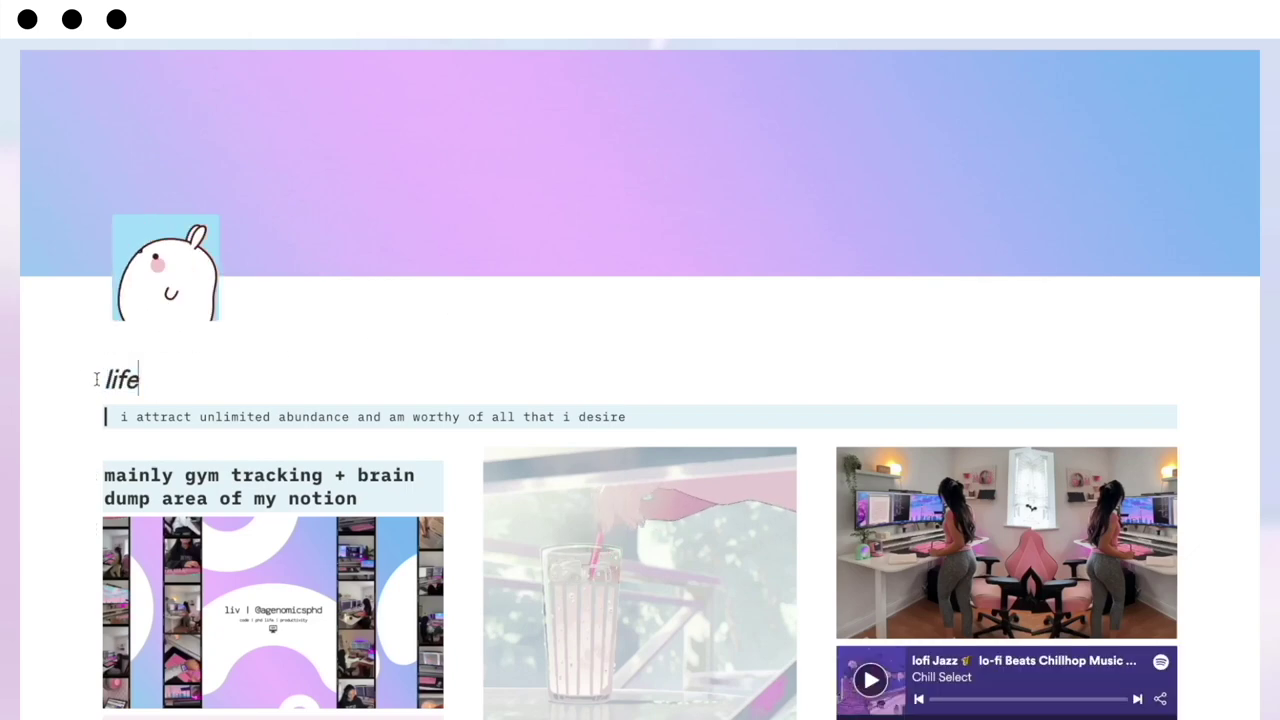
pyautogui.hotkey('ctrl', 'e')
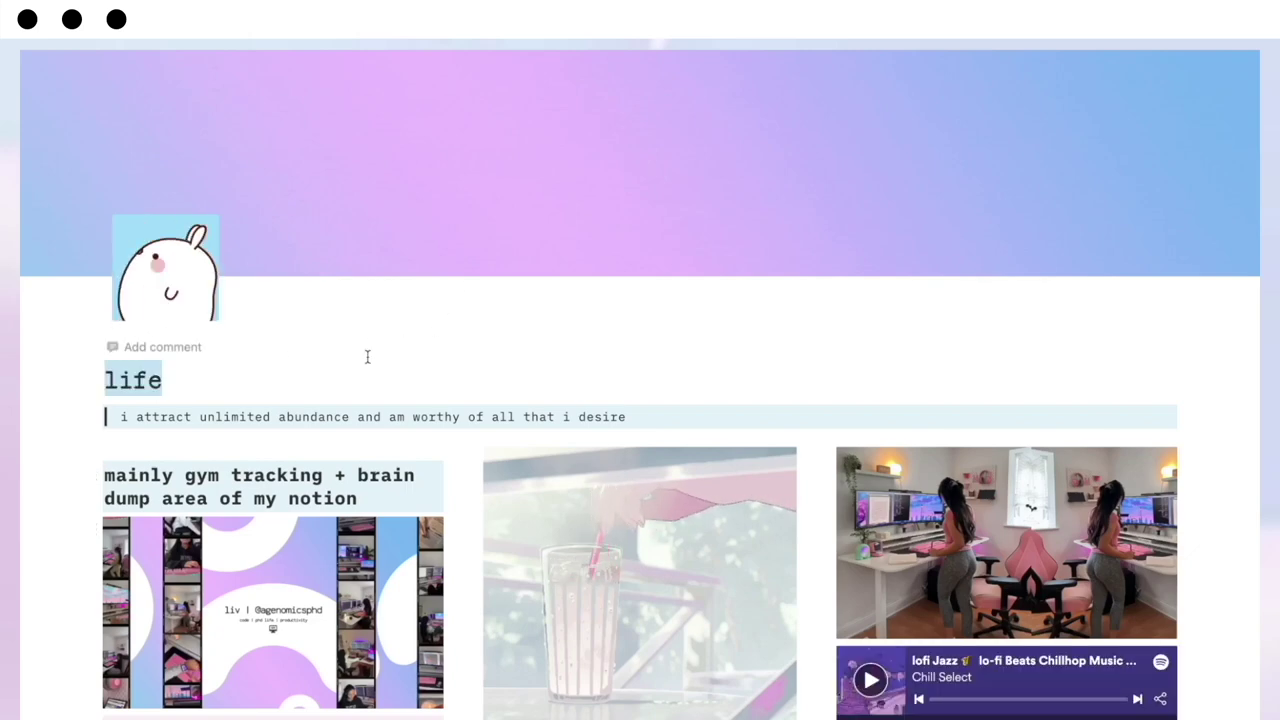
pyautogui.press('super+bracketleft')
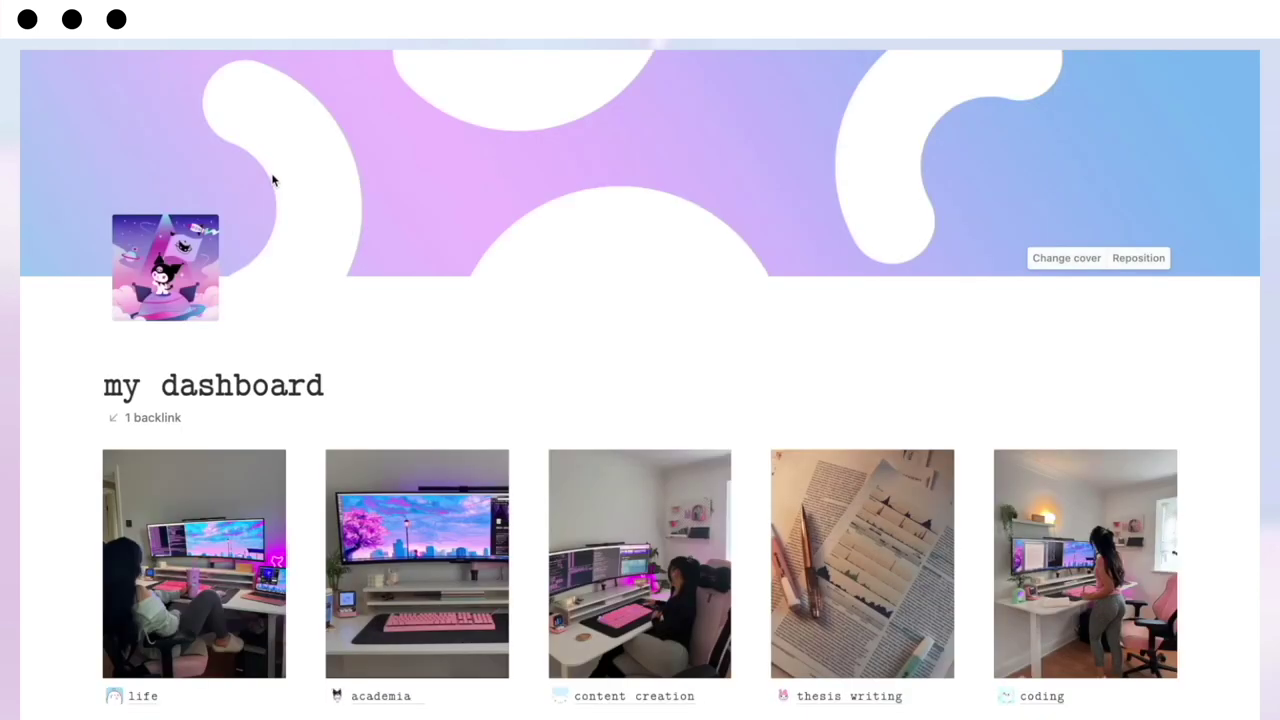
# Look through the text and background color options for the dashboard's quick links block, leaving without choosing one.
pyautogui.scroll(-5, 354, 295)
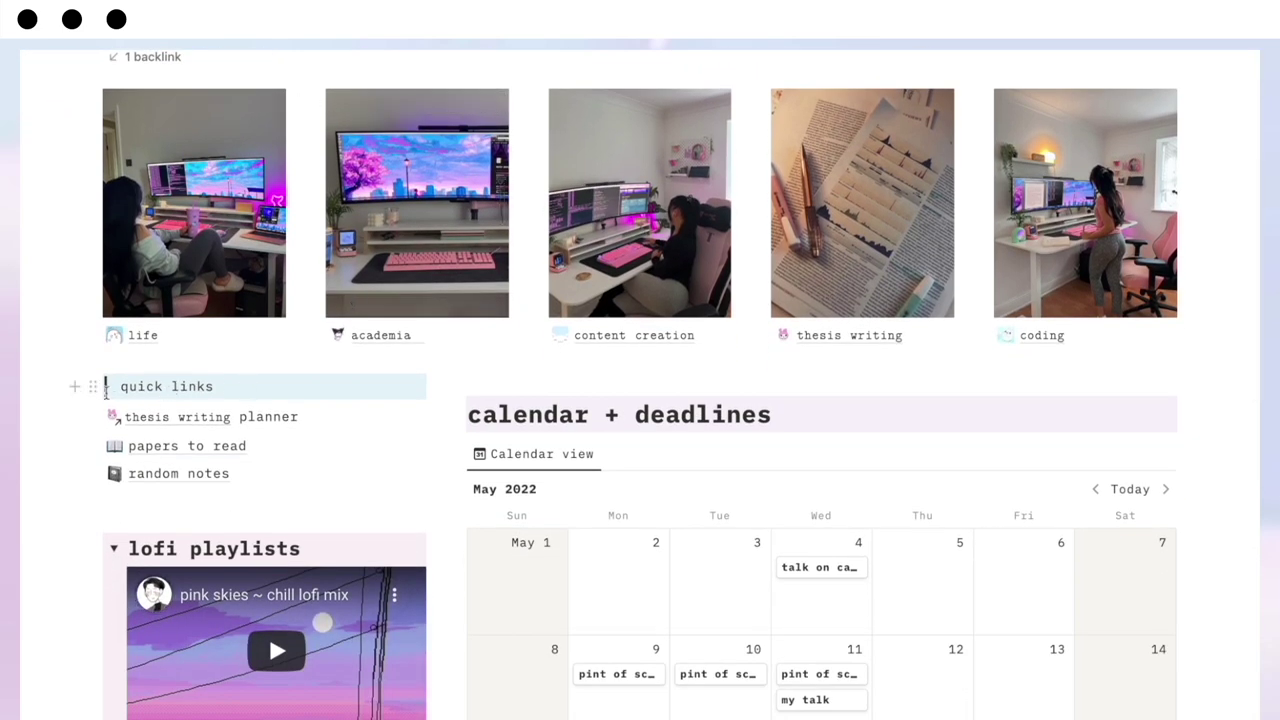
pyautogui.scroll(-1, 520, 430)
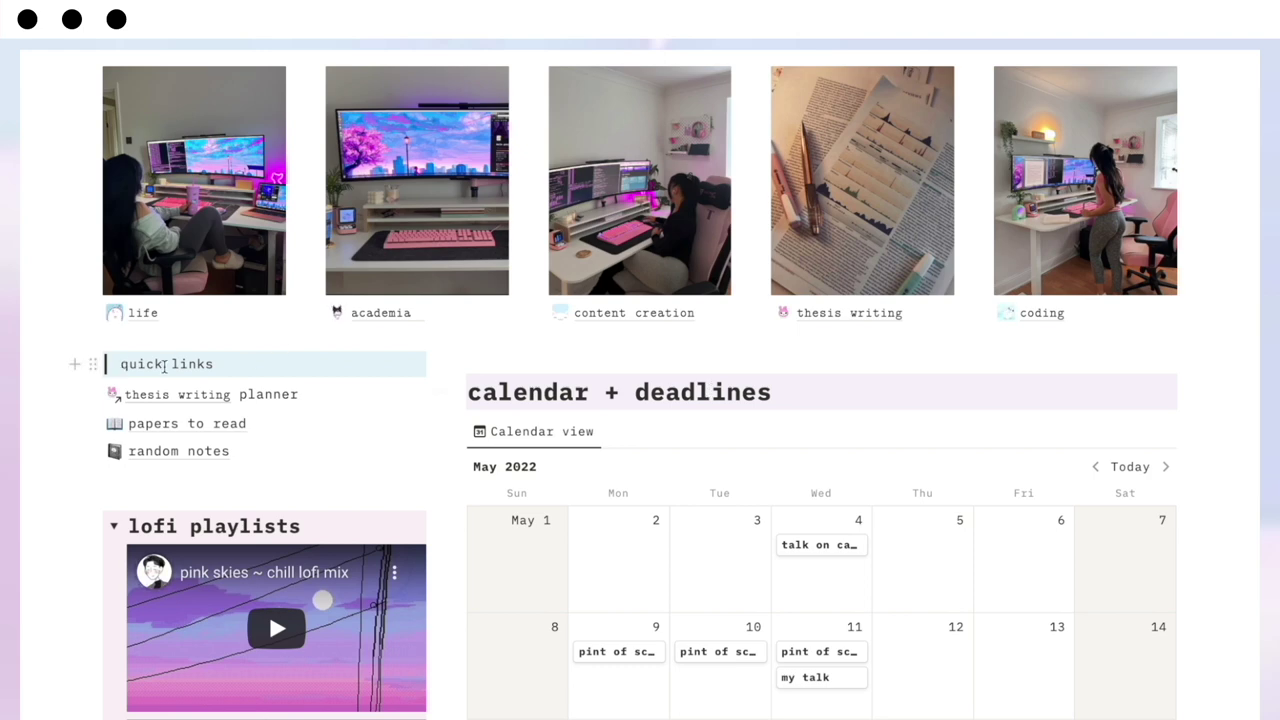
pyautogui.click(89, 364)
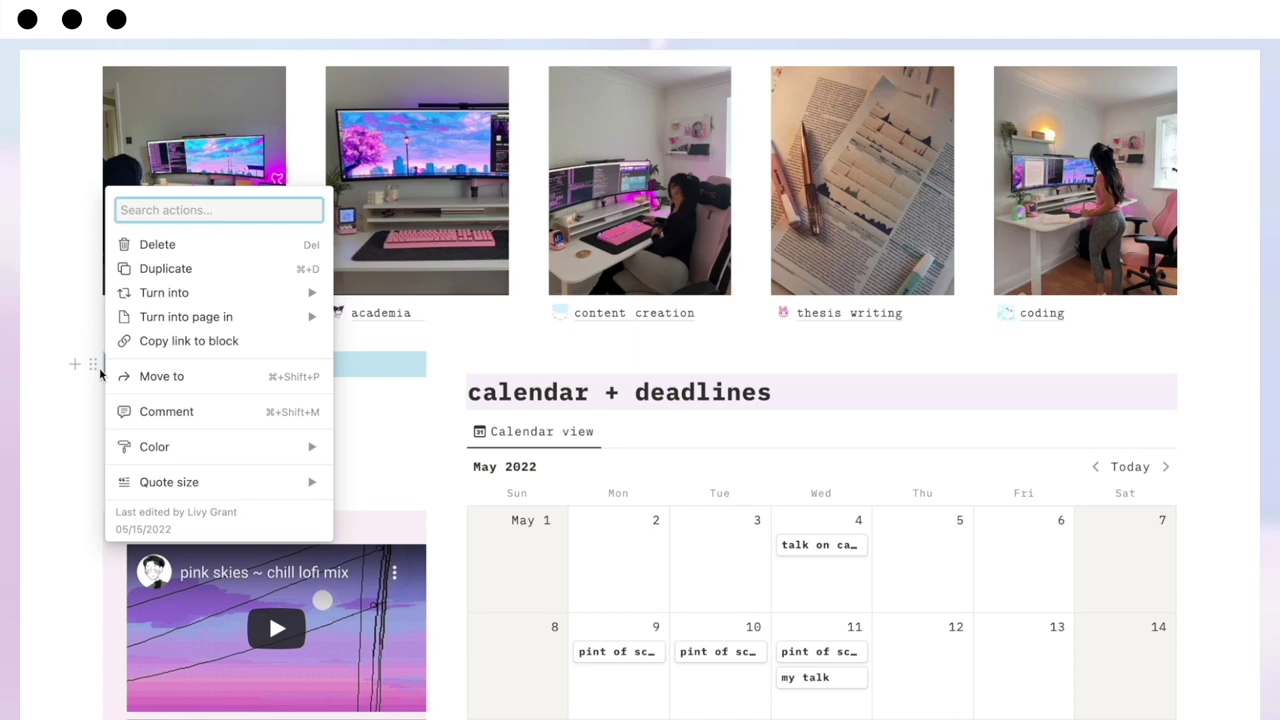
pyautogui.press('Escape')
pyautogui.click(97, 363)
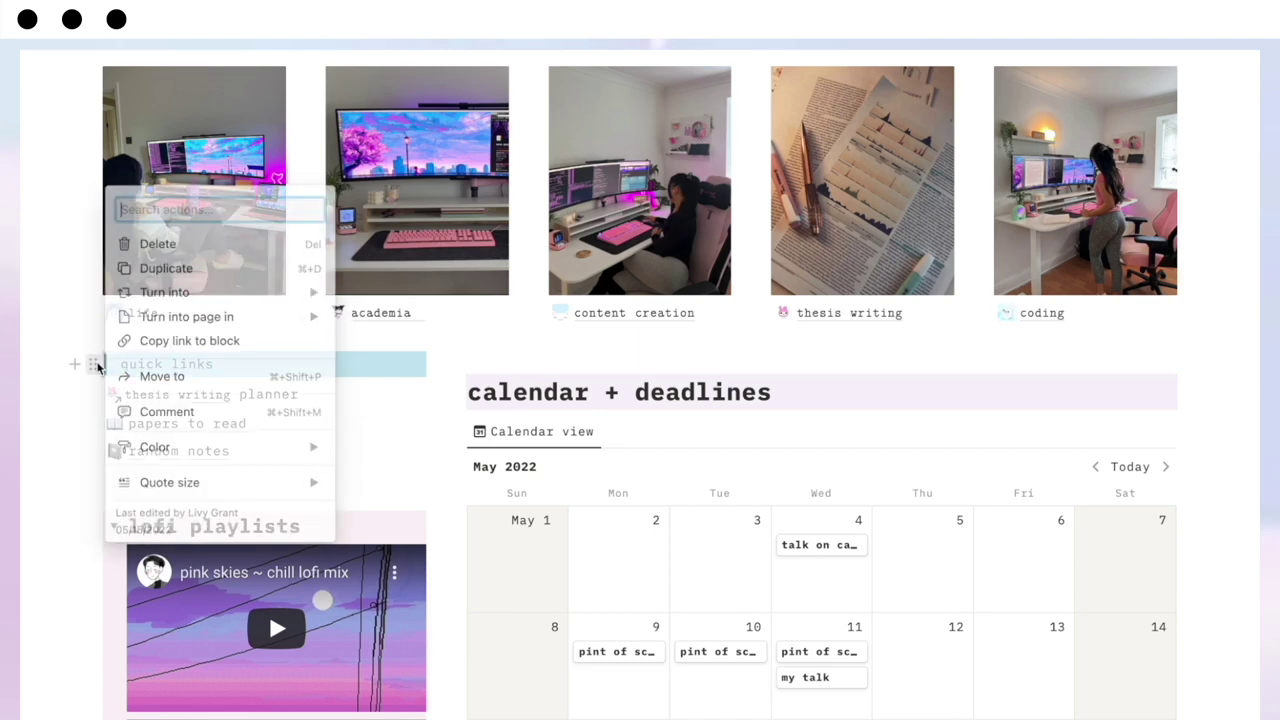
pyautogui.moveTo(203, 454)
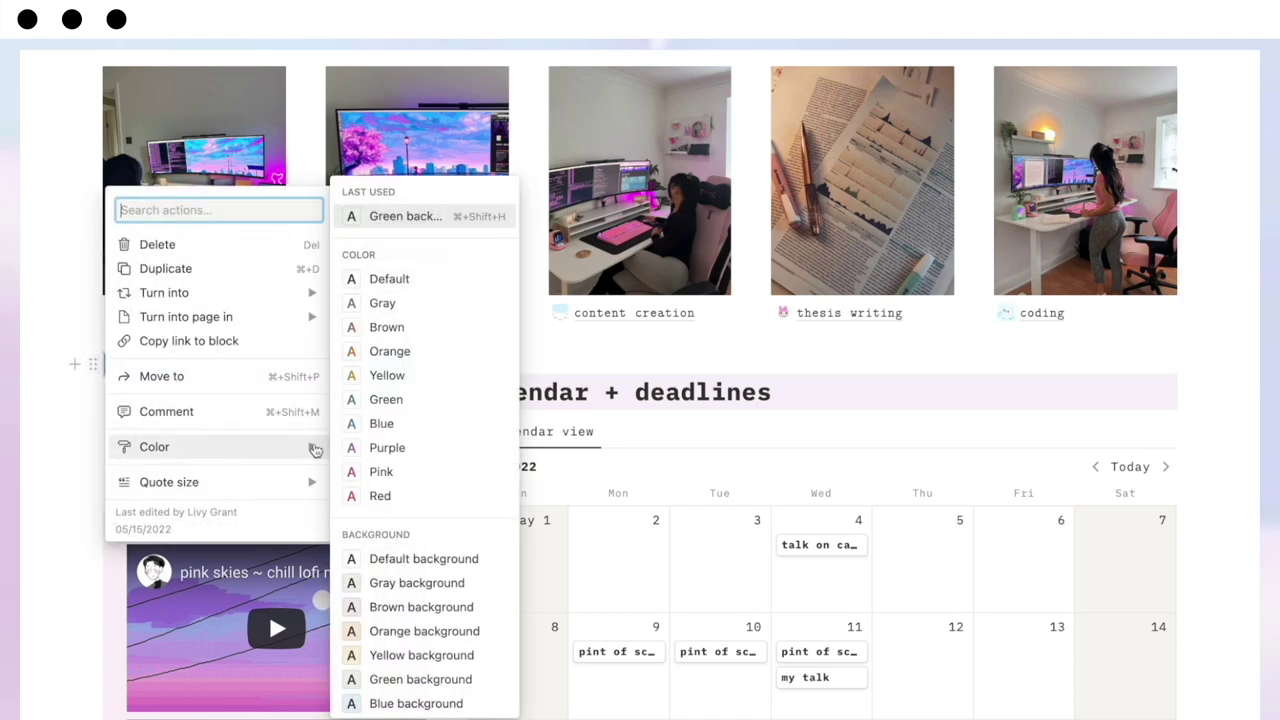
pyautogui.scroll(-2, 423, 606)
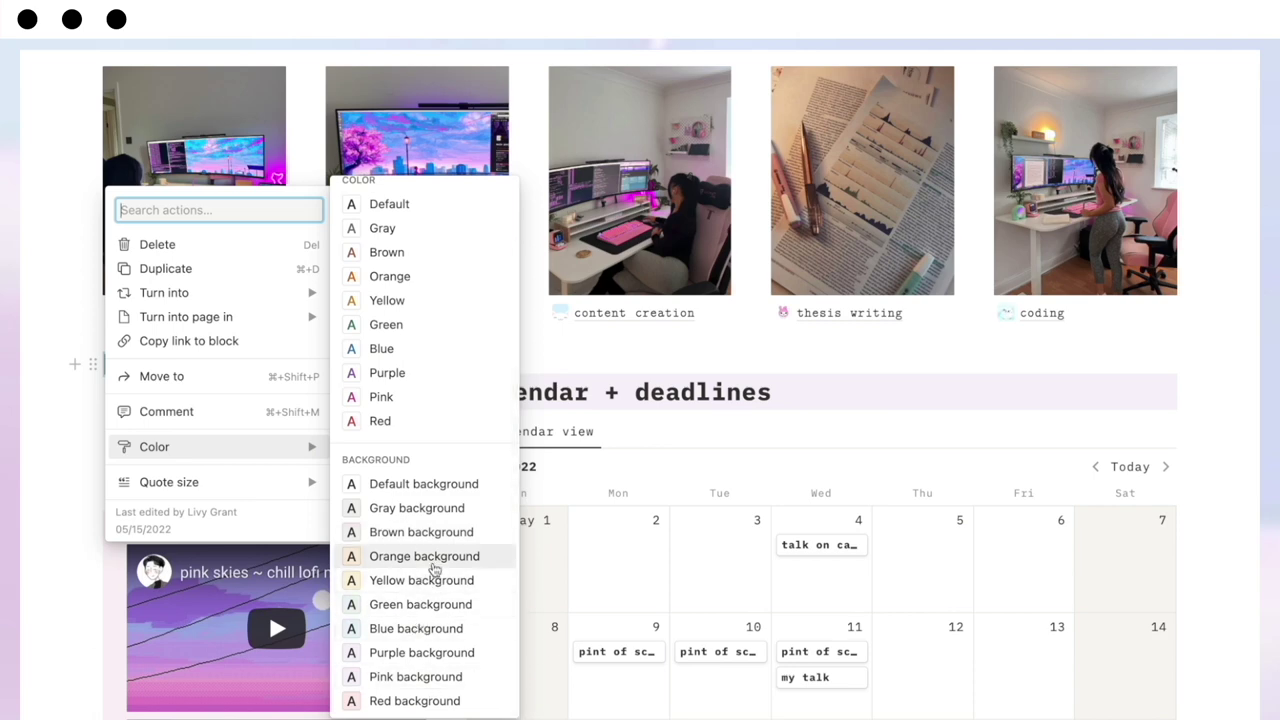
pyautogui.scroll(2, 427, 570)
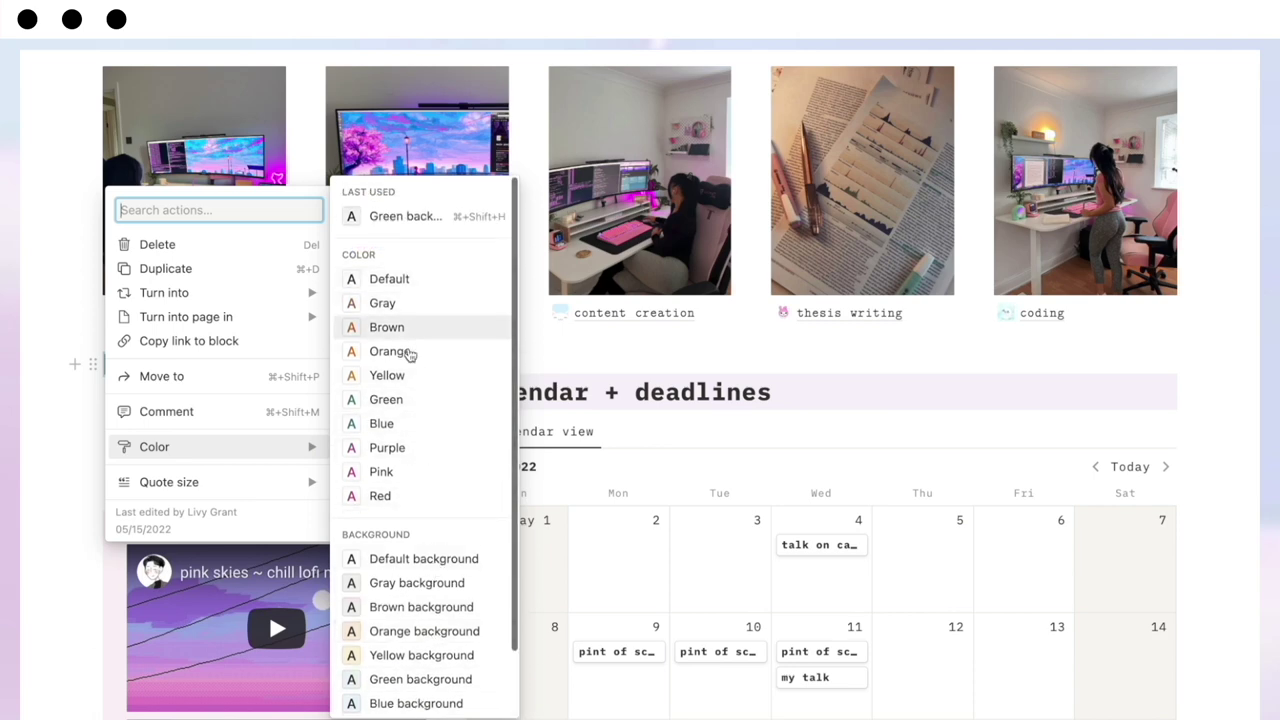
pyautogui.click(87, 560)
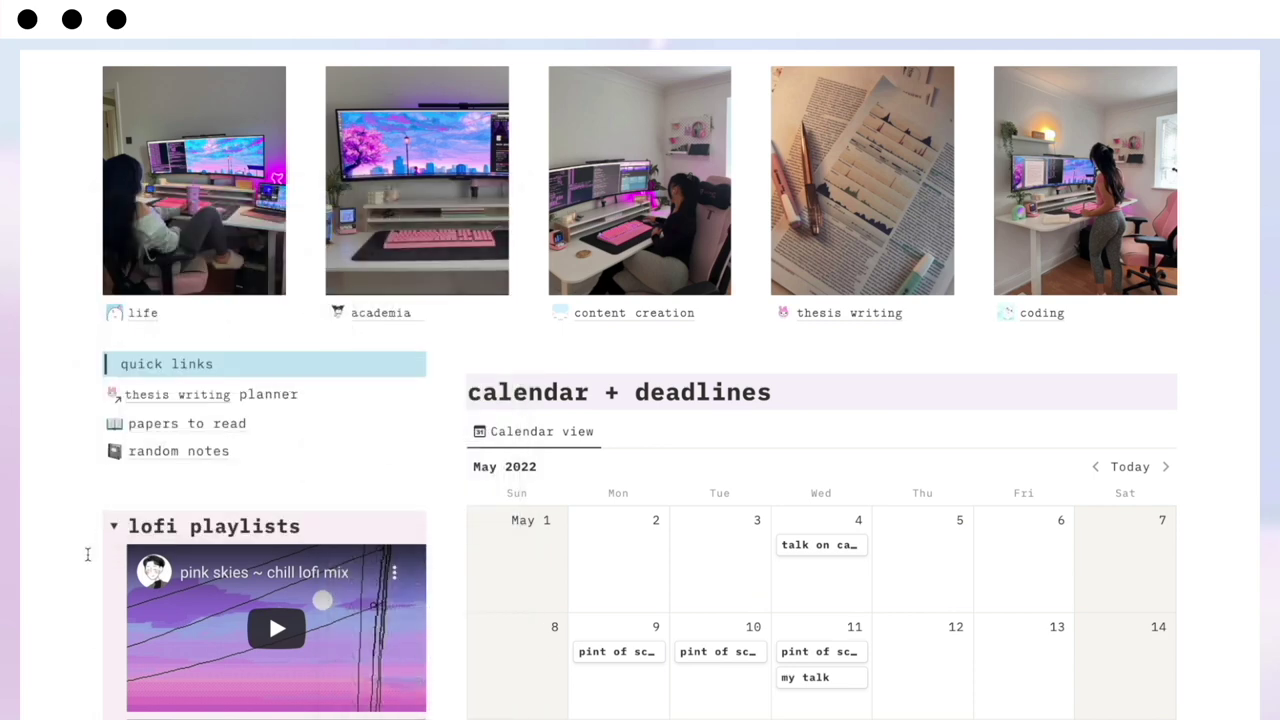
# Bring up the embed link replacement for the first lofi playlist video, leaving it without entering a new link.
pyautogui.scroll(-5, 365, 593)
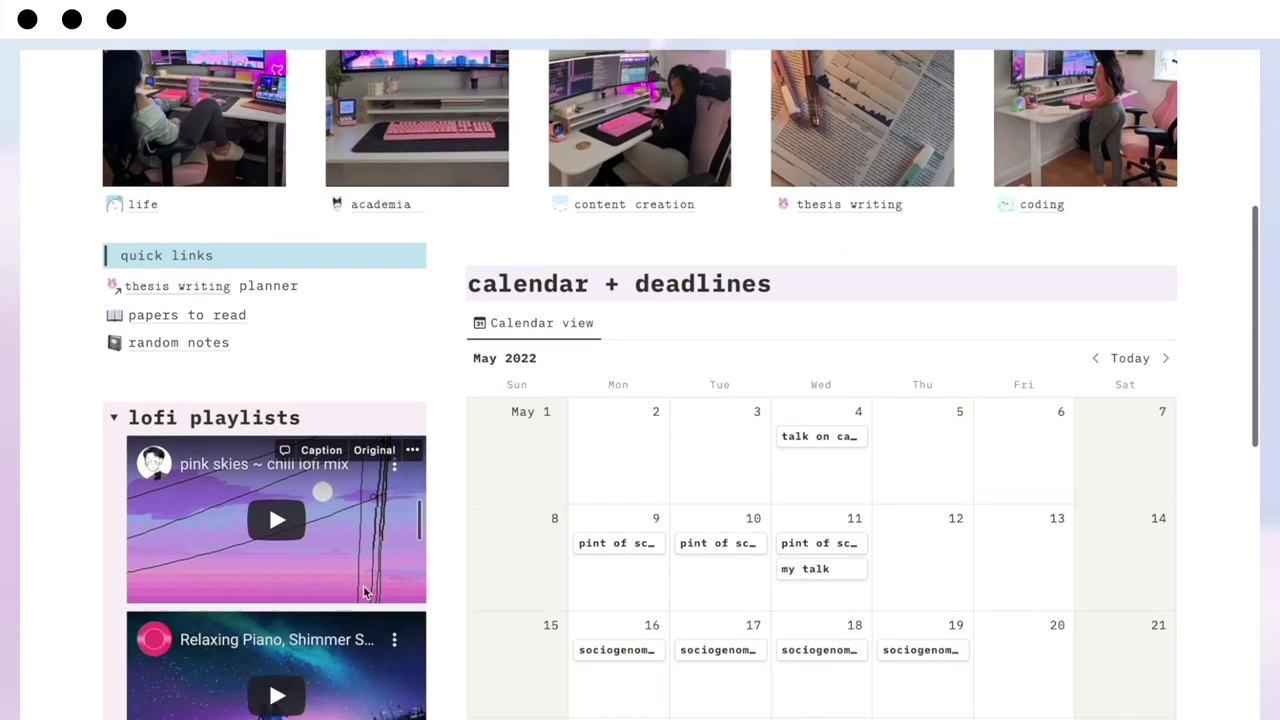
pyautogui.scroll(-2, 408, 452)
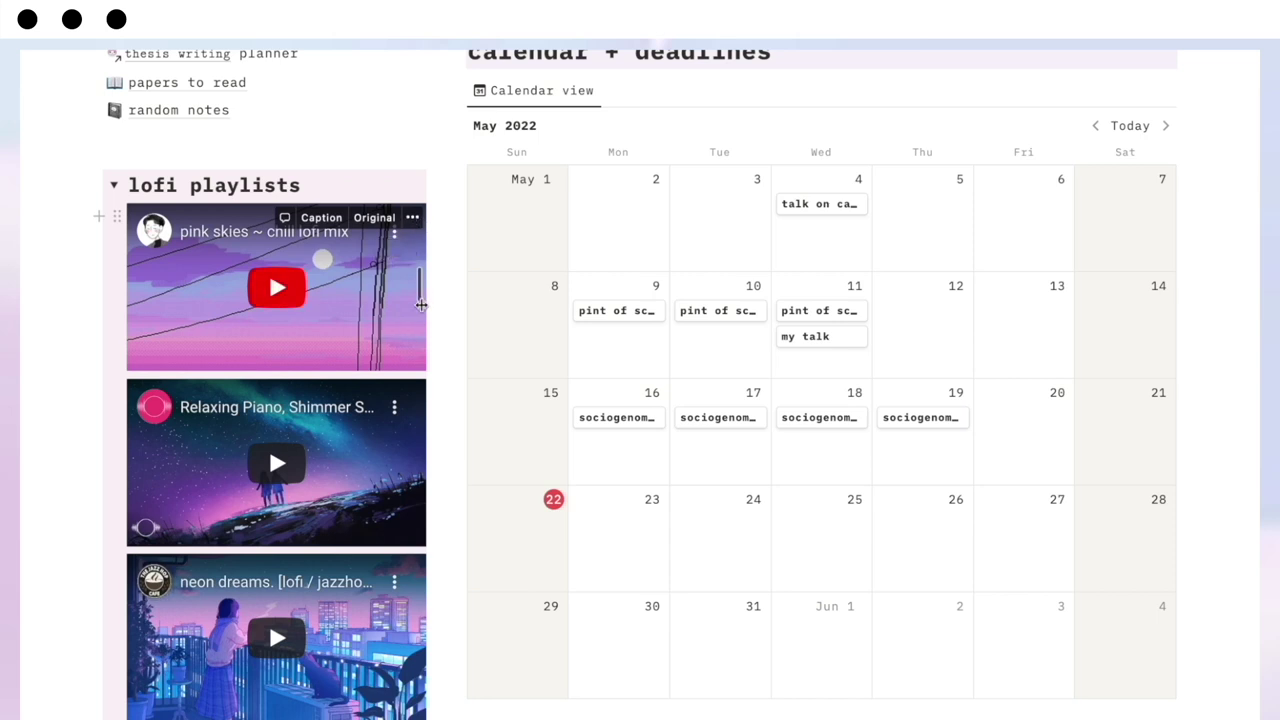
pyautogui.click(413, 218)
pyautogui.click(472, 408)
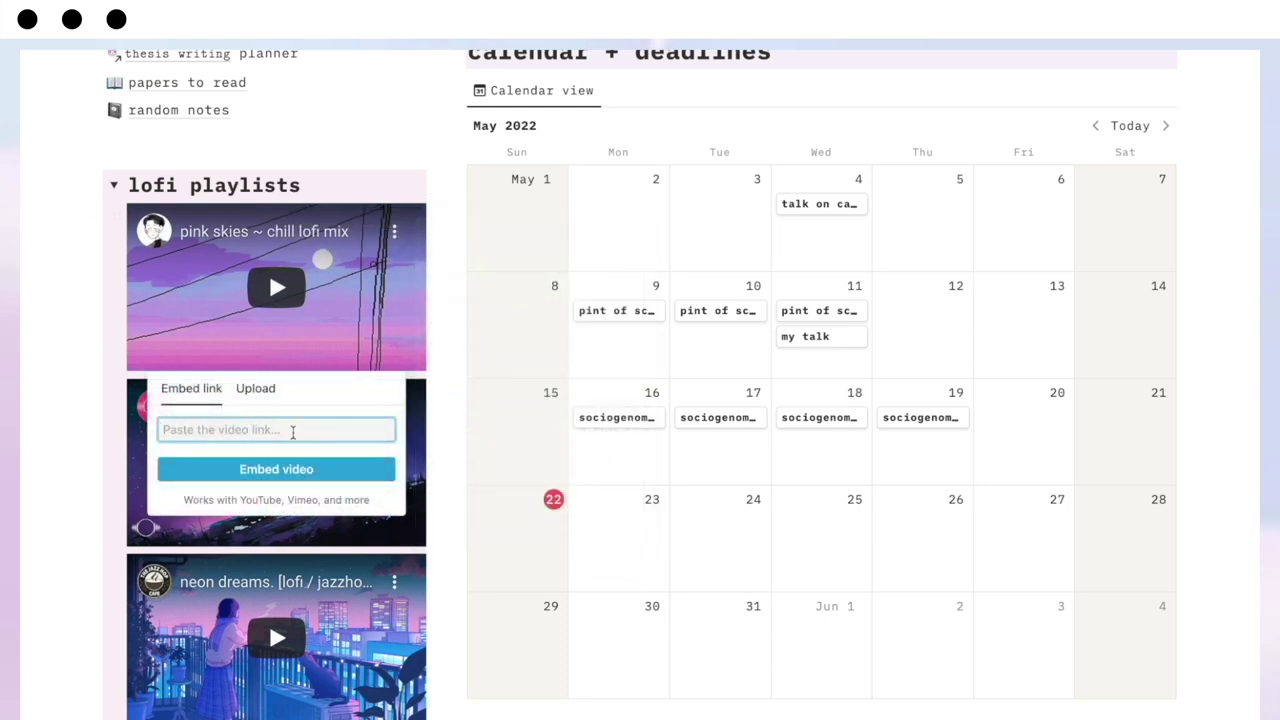
pyautogui.click(76, 528)
# Open the coding page and bring up the link replacement for its Spotify playlist embed, closing it without entering a link.
pyautogui.scroll(3, 824, 237)
pyautogui.click(1040, 215)
pyautogui.scroll(-6, 849, 391)
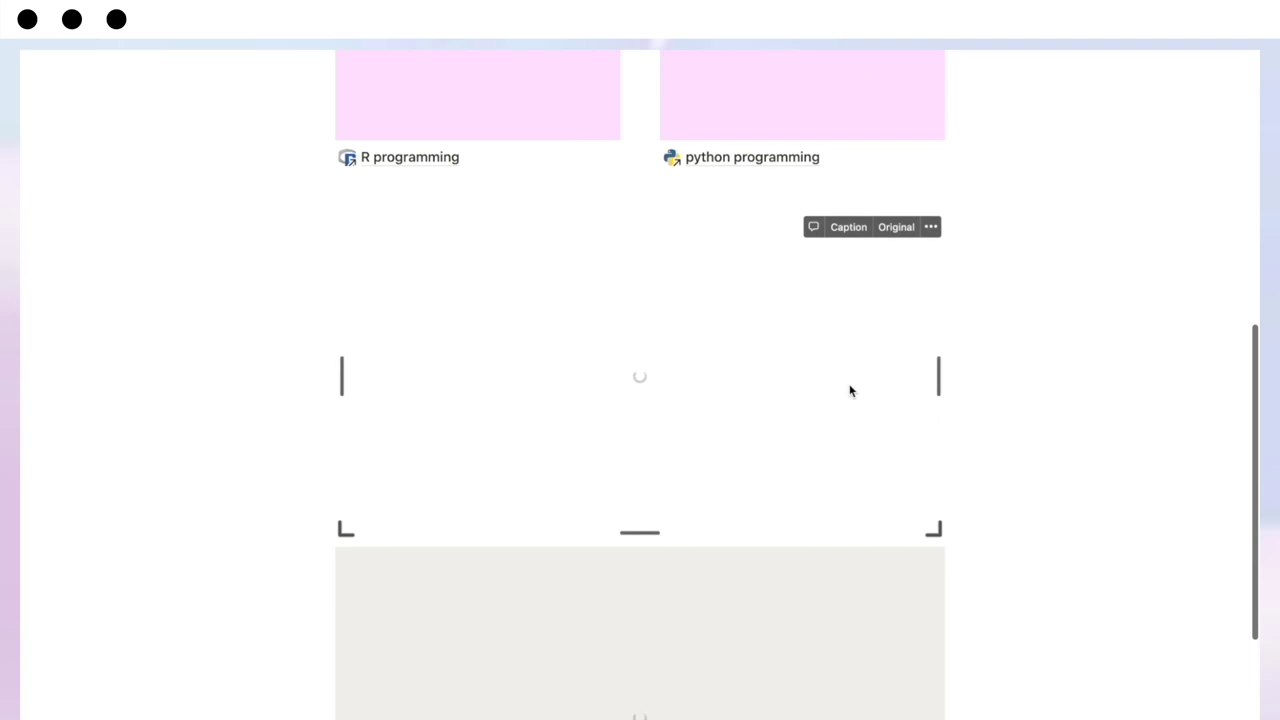
pyautogui.click(930, 228)
pyautogui.click(985, 442)
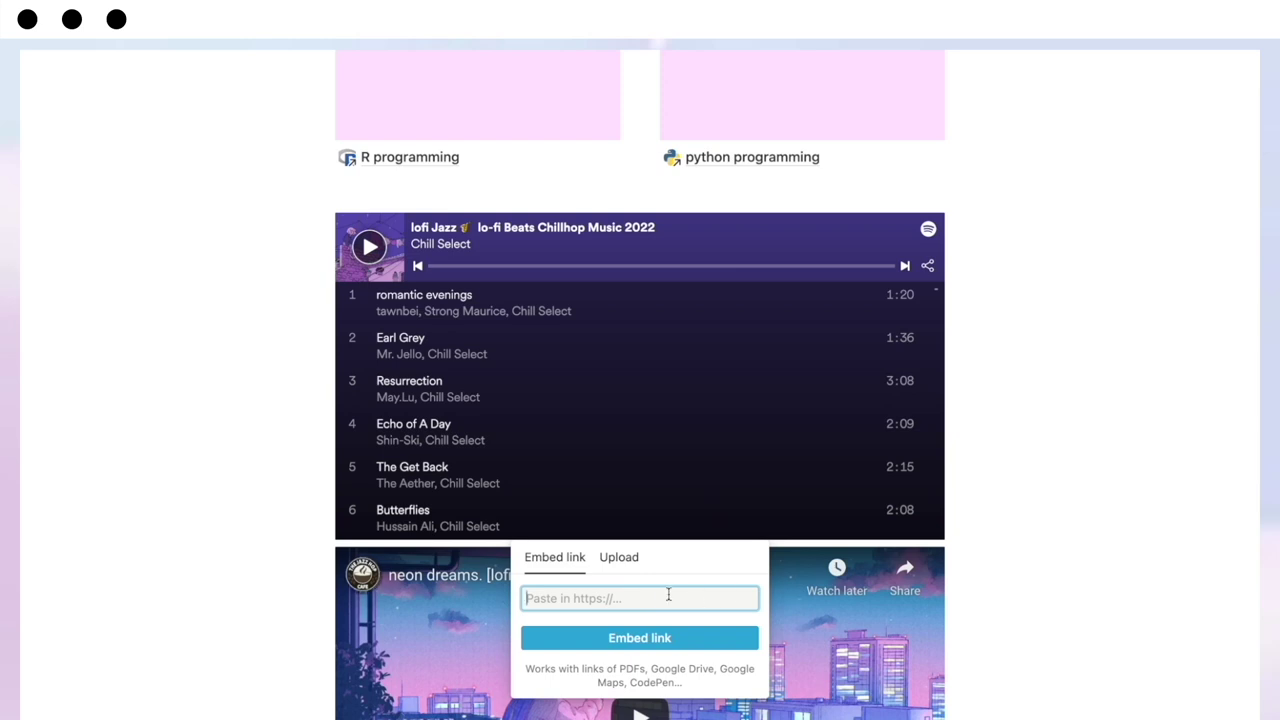
pyautogui.click(1100, 478)
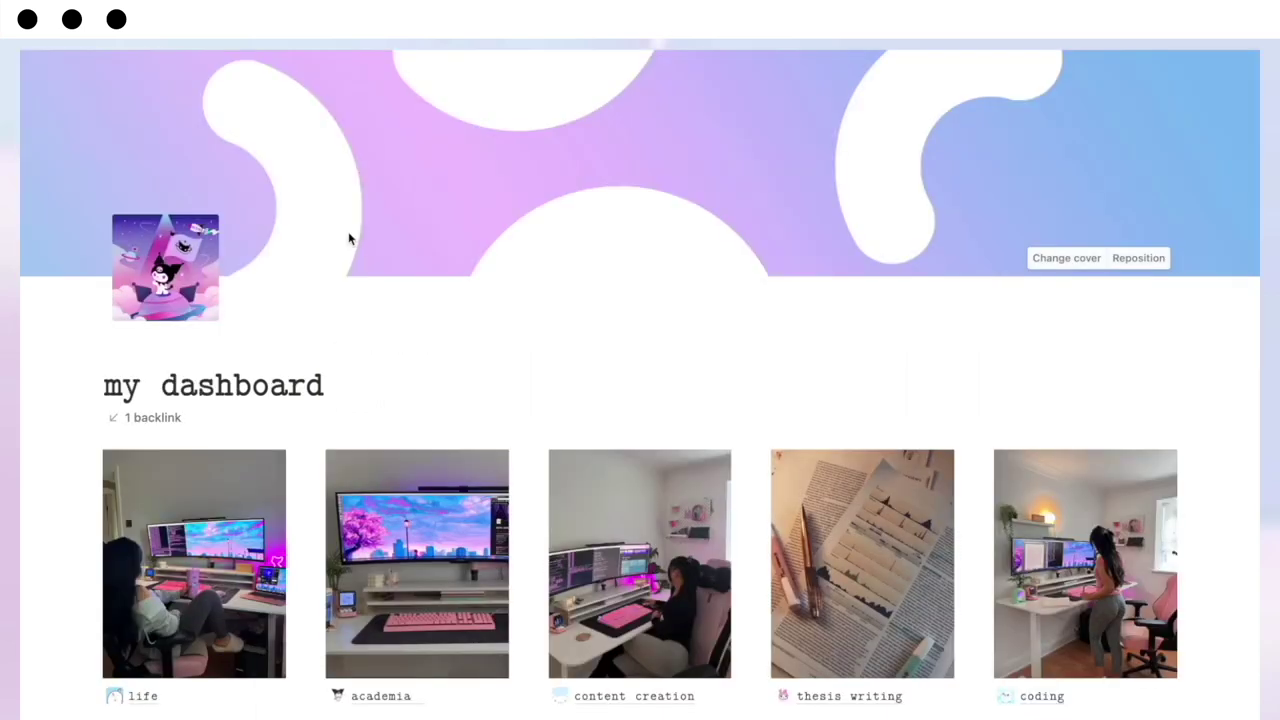
# Bring up the upload options for replacing the image above the dashboard's life page, closing them without choosing an image.
pyautogui.scroll(-3, 549, 383)
pyautogui.scroll(-1, 549, 388)
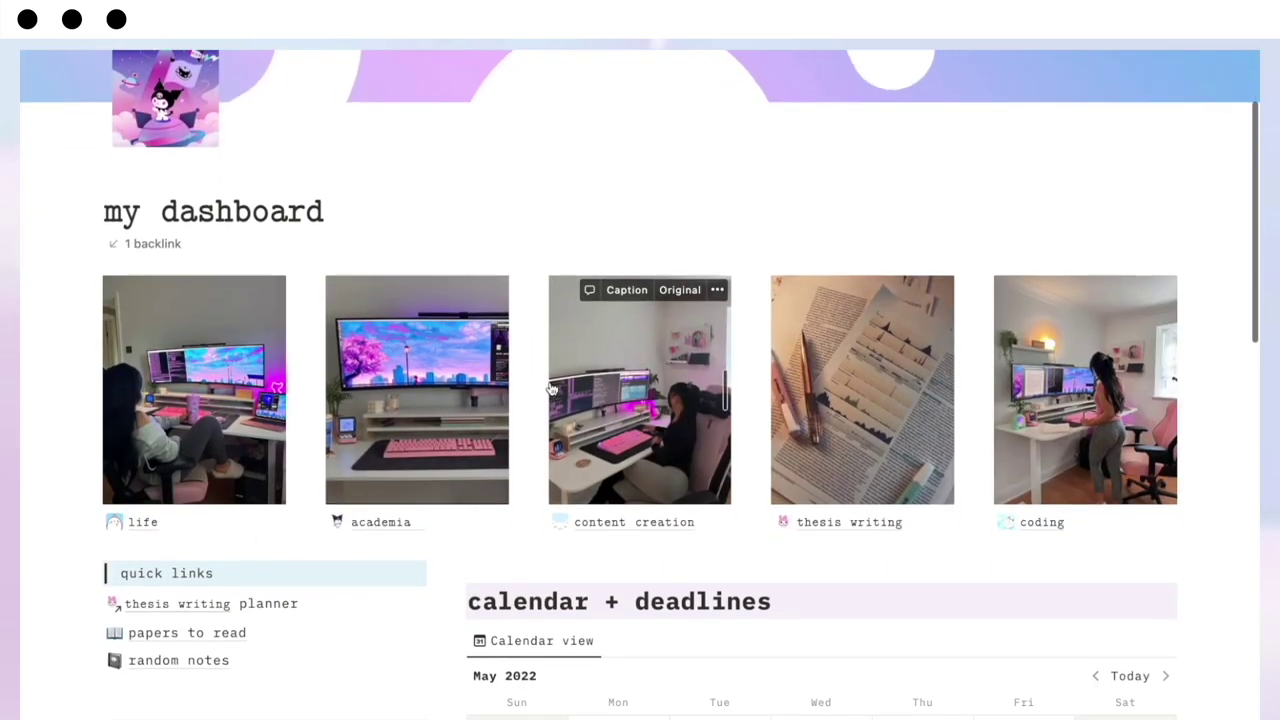
pyautogui.scroll(-1, 300, 457)
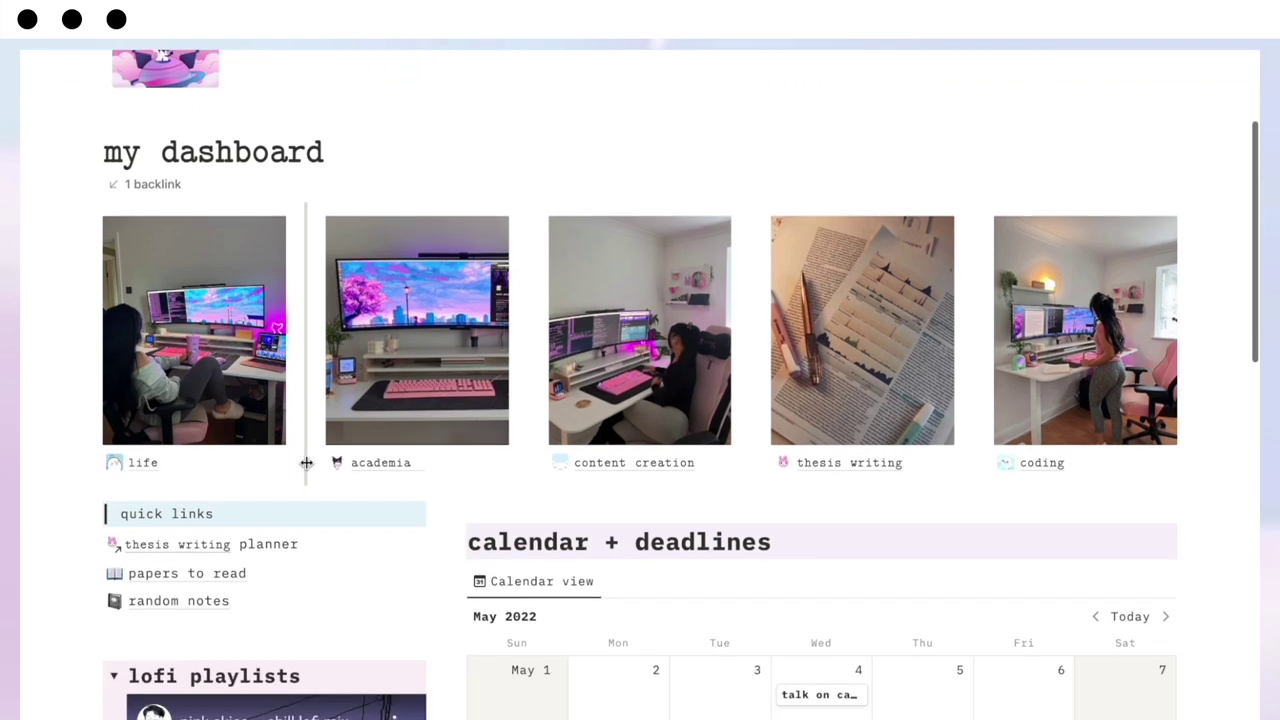
pyautogui.scroll(1, 535, 648)
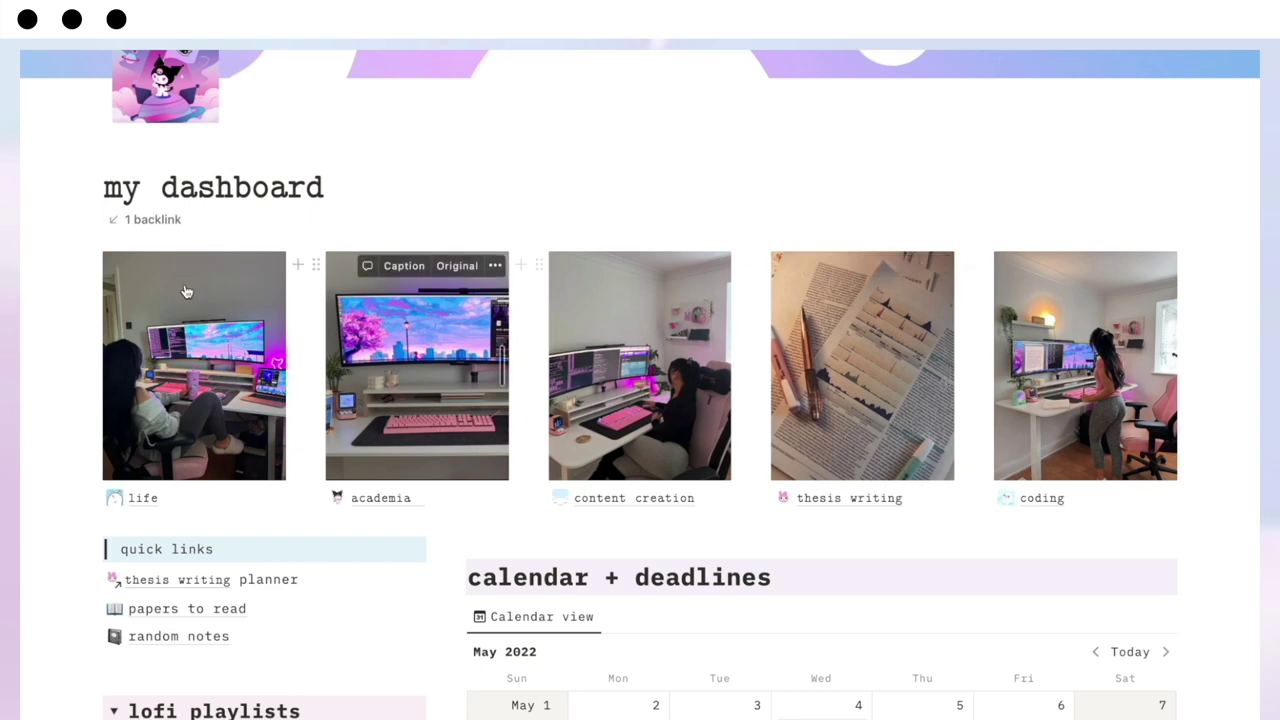
pyautogui.click(272, 266)
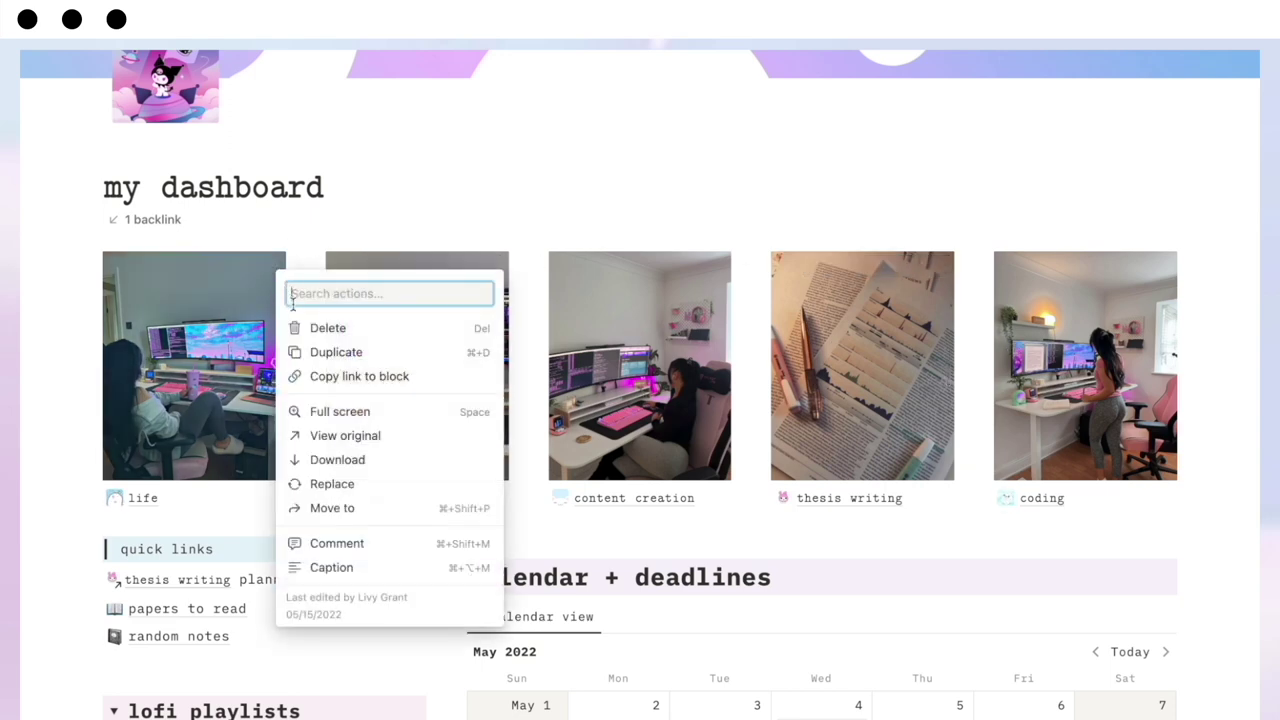
pyautogui.click(335, 485)
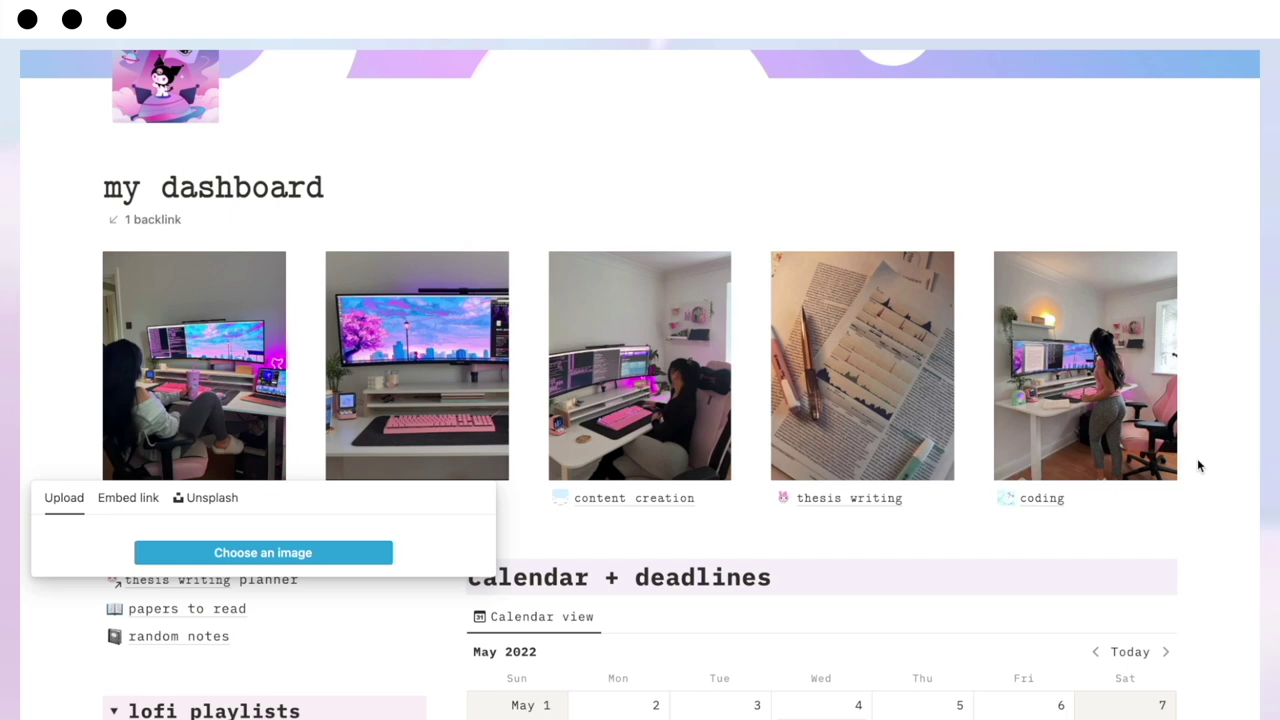
pyautogui.press('Escape')
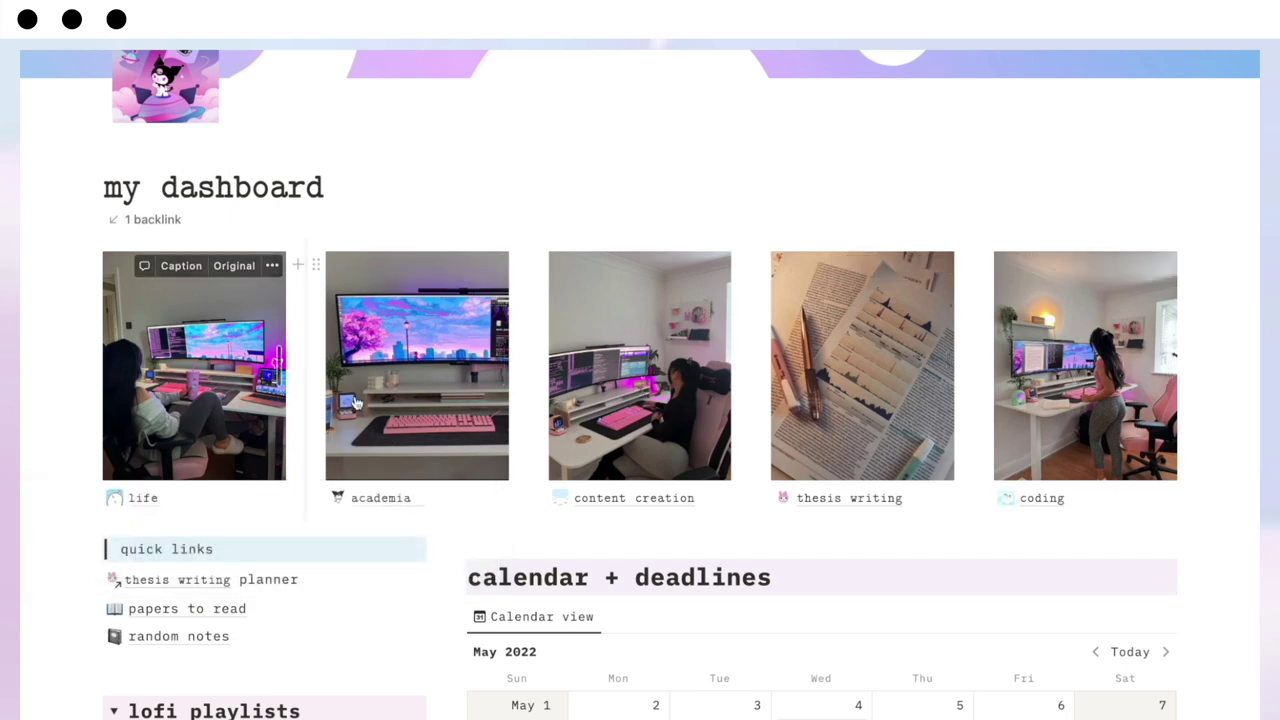
# Switch to Canva in Chrome and resize the "think twice code once" design to 1080 × 1350 px.
pyautogui.hotkey('ctrl', 'Up')
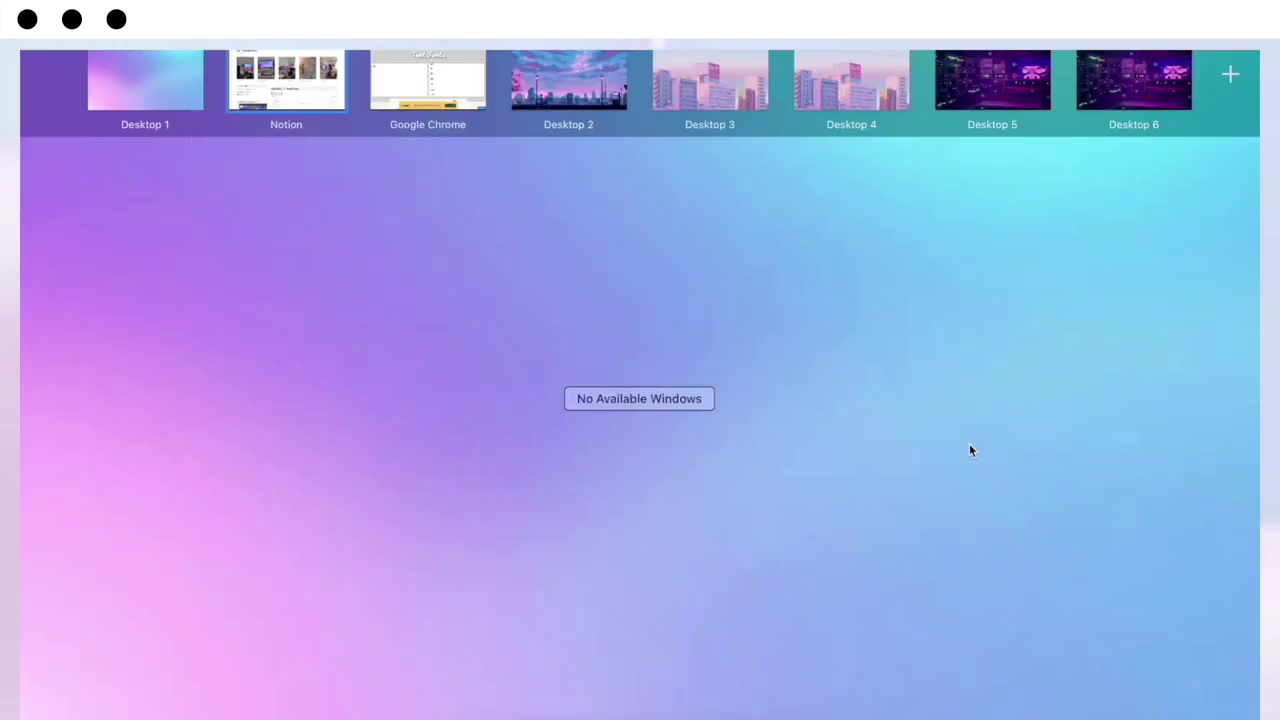
pyautogui.hotkey('ctrl', 'Up')
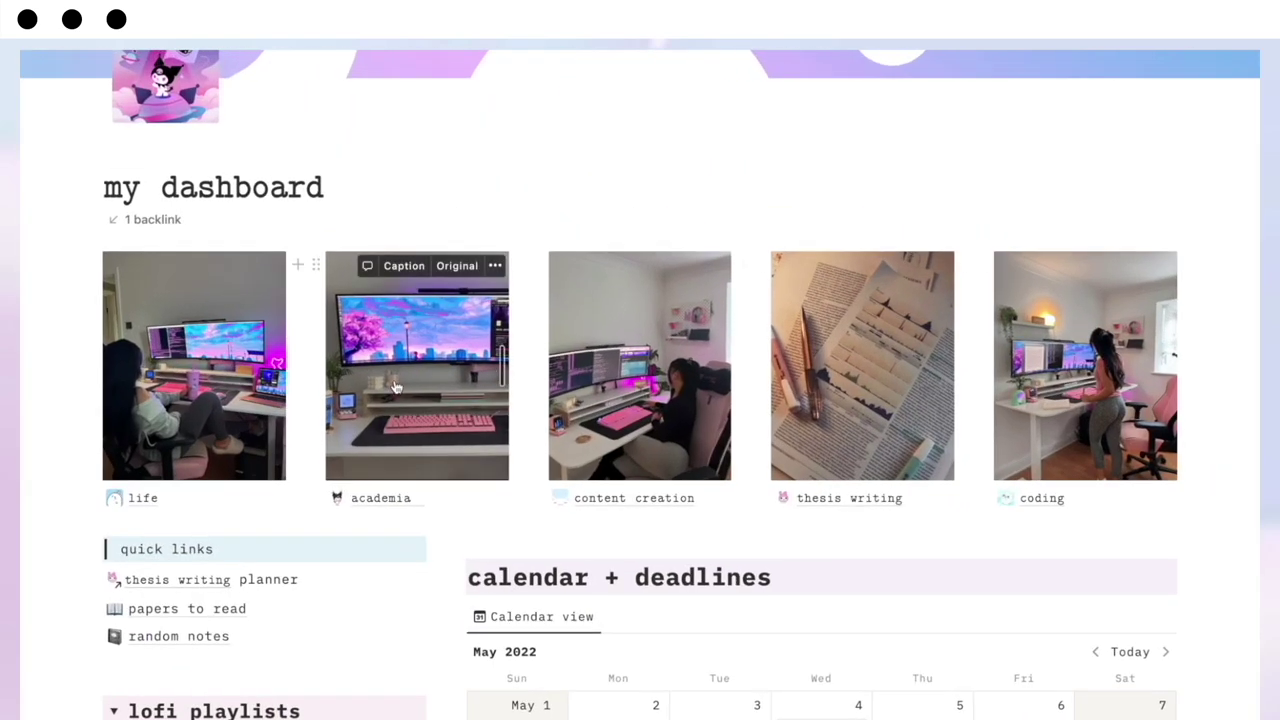
pyautogui.hotkey('ctrl', 'Up')
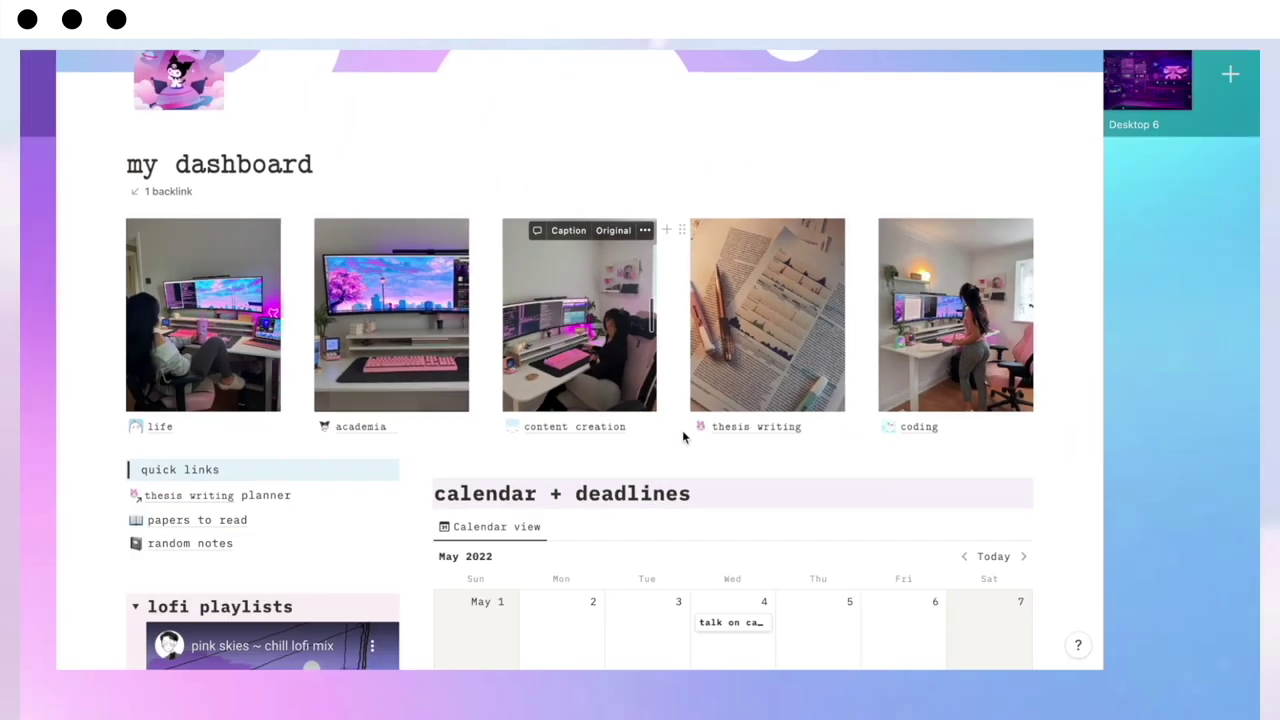
pyautogui.click(436, 112)
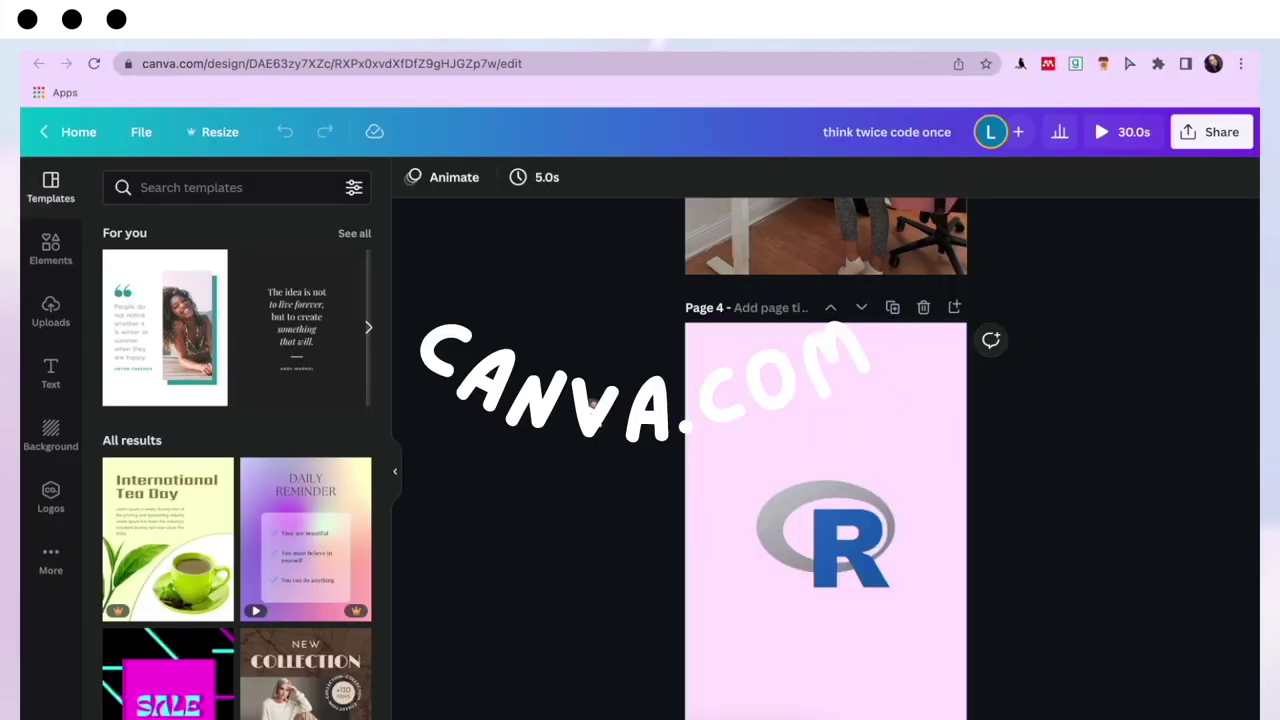
pyautogui.scroll(-1, 884, 414)
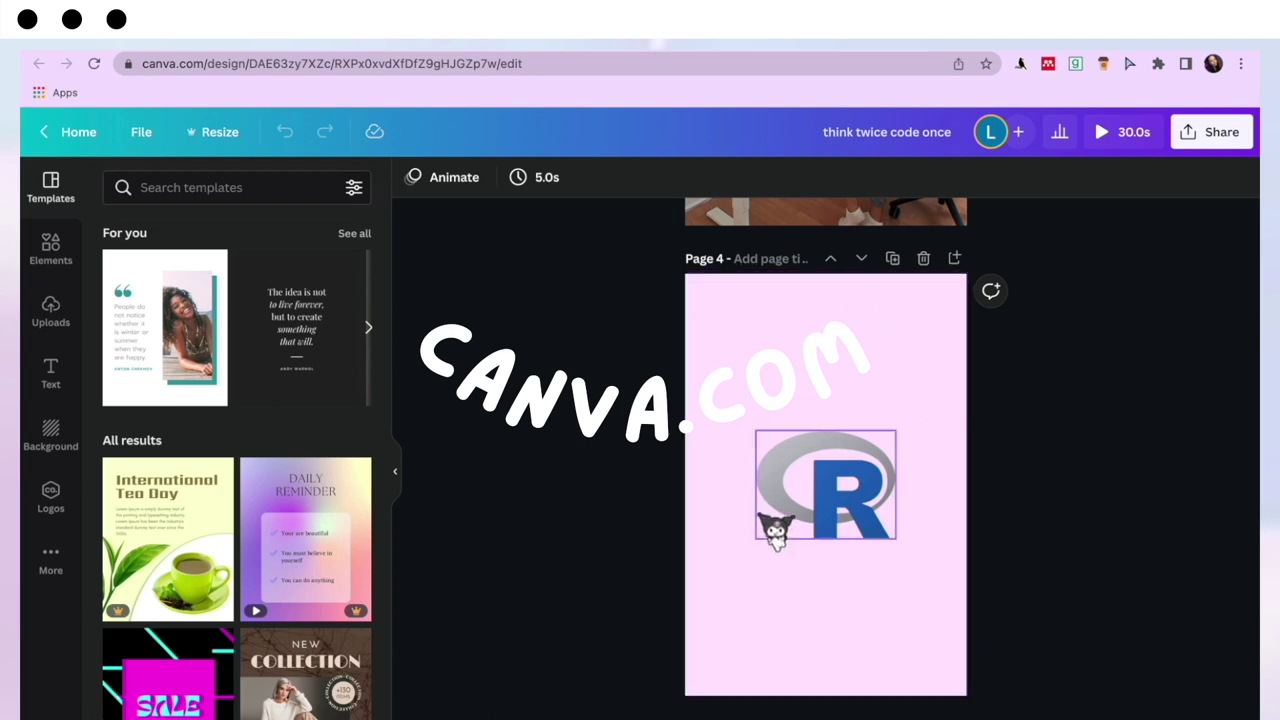
pyautogui.click(240, 131)
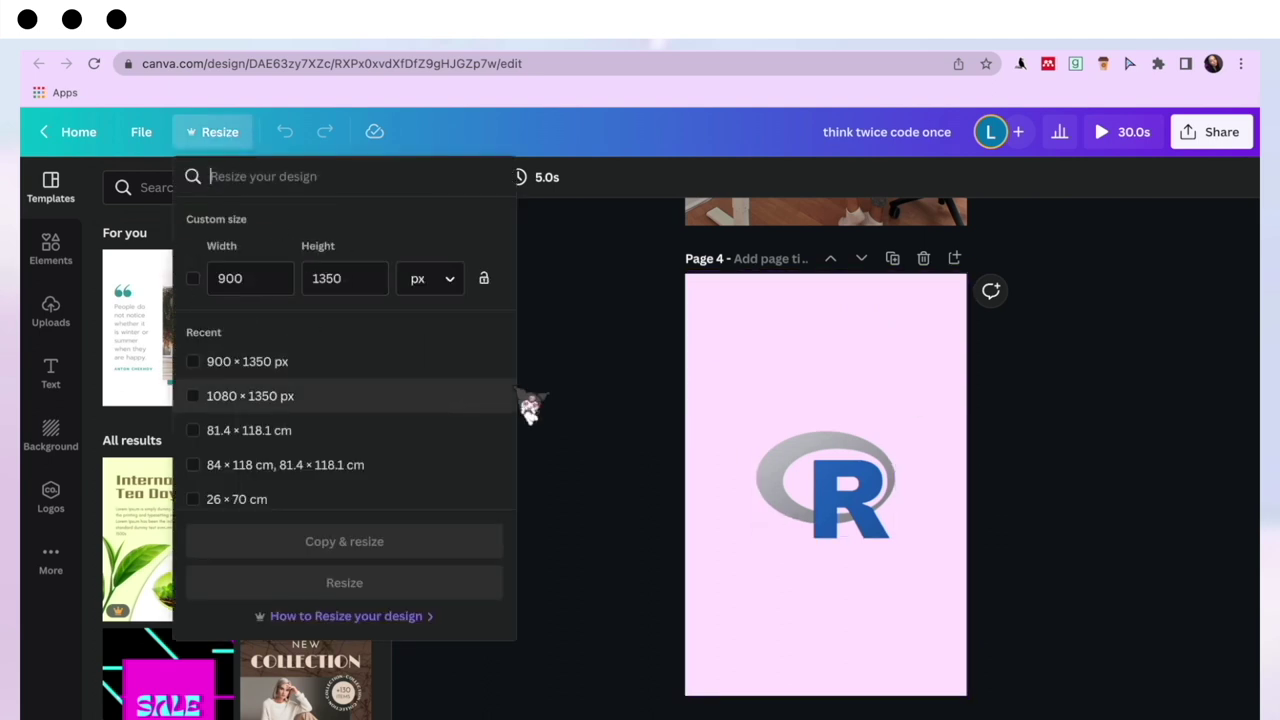
pyautogui.click(268, 398)
pyautogui.click(348, 586)
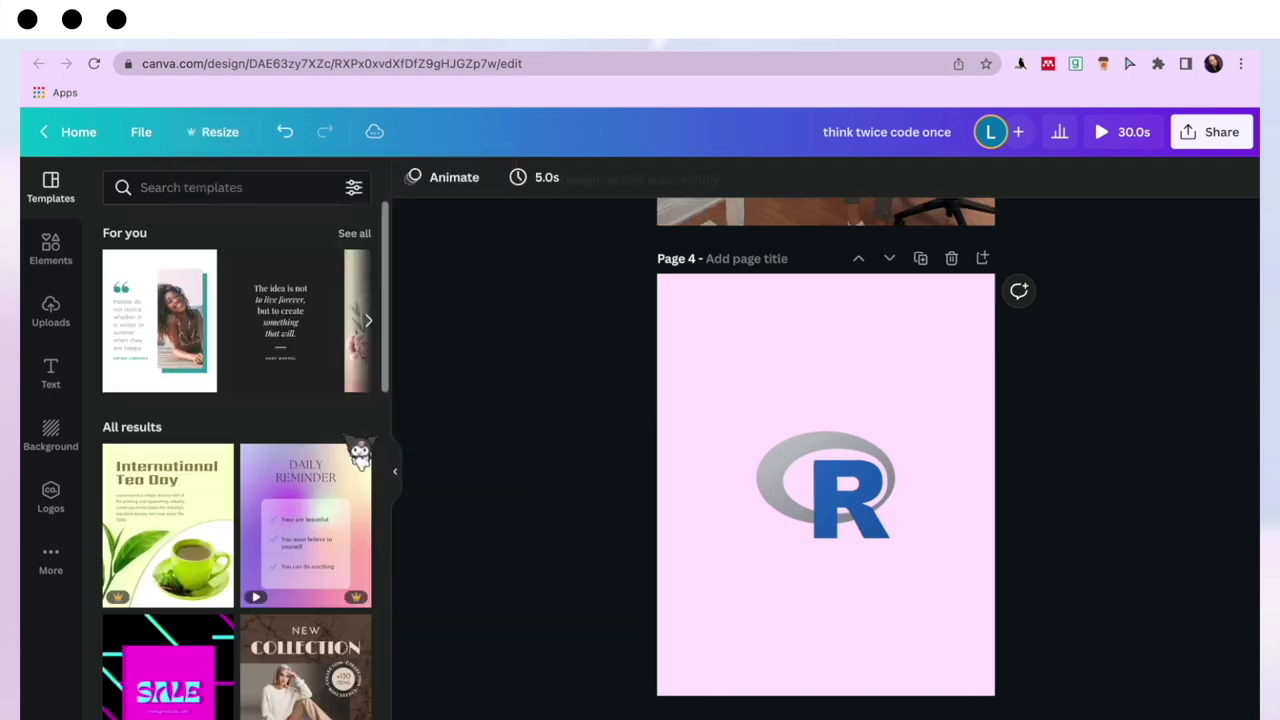
pyautogui.click(216, 133)
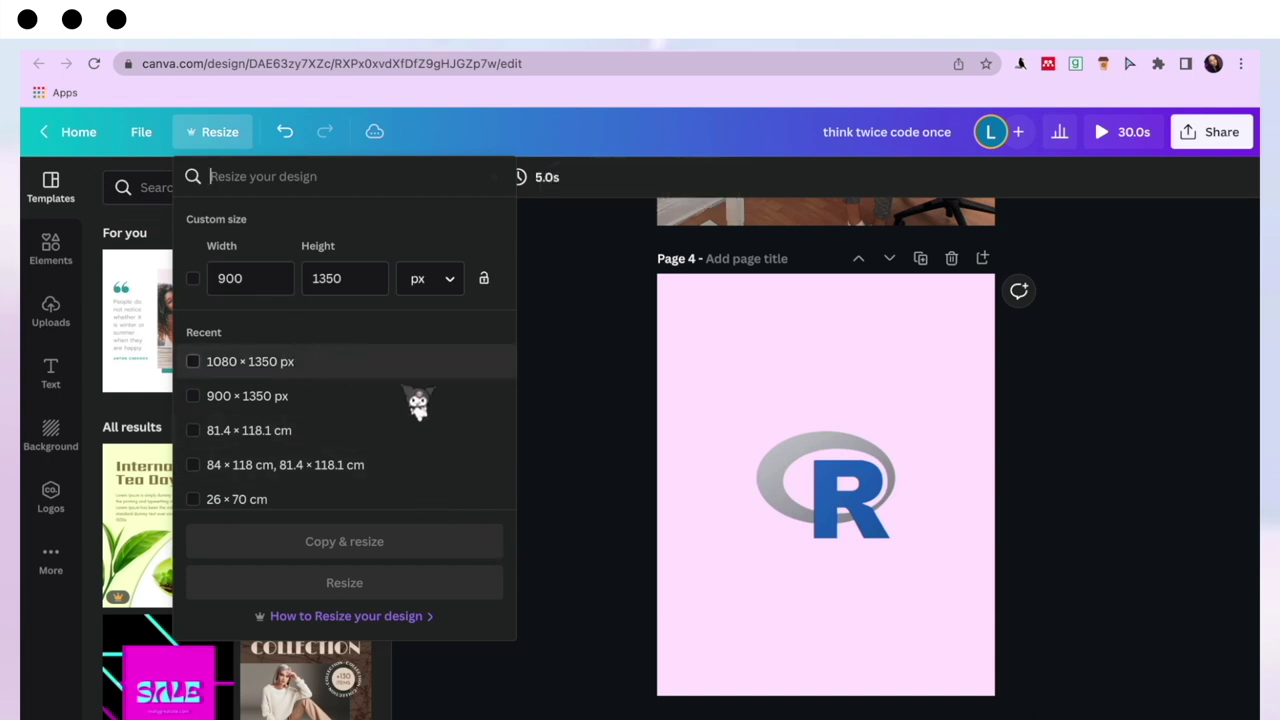
pyautogui.click(606, 434)
# Set the design's download file type to PNG and switch back to the Notion dashboard.
pyautogui.scroll(-3, 820, 500)
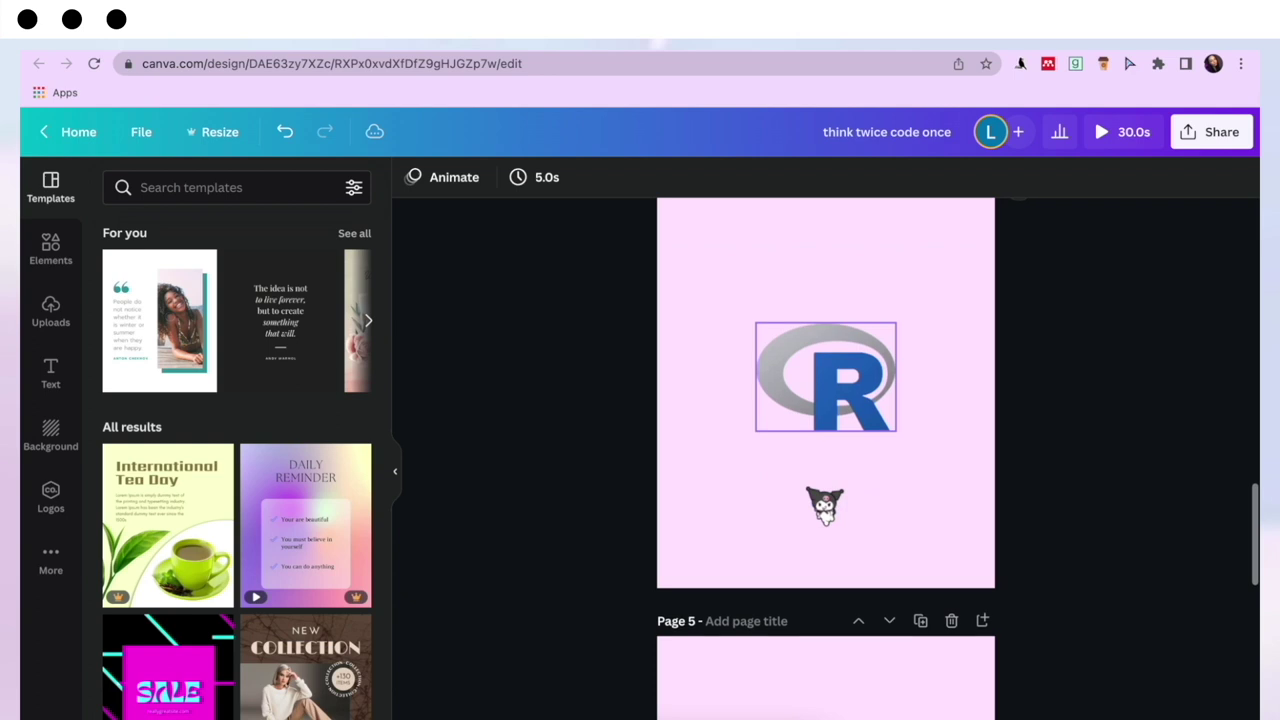
pyautogui.click(1211, 131)
pyautogui.click(992, 544)
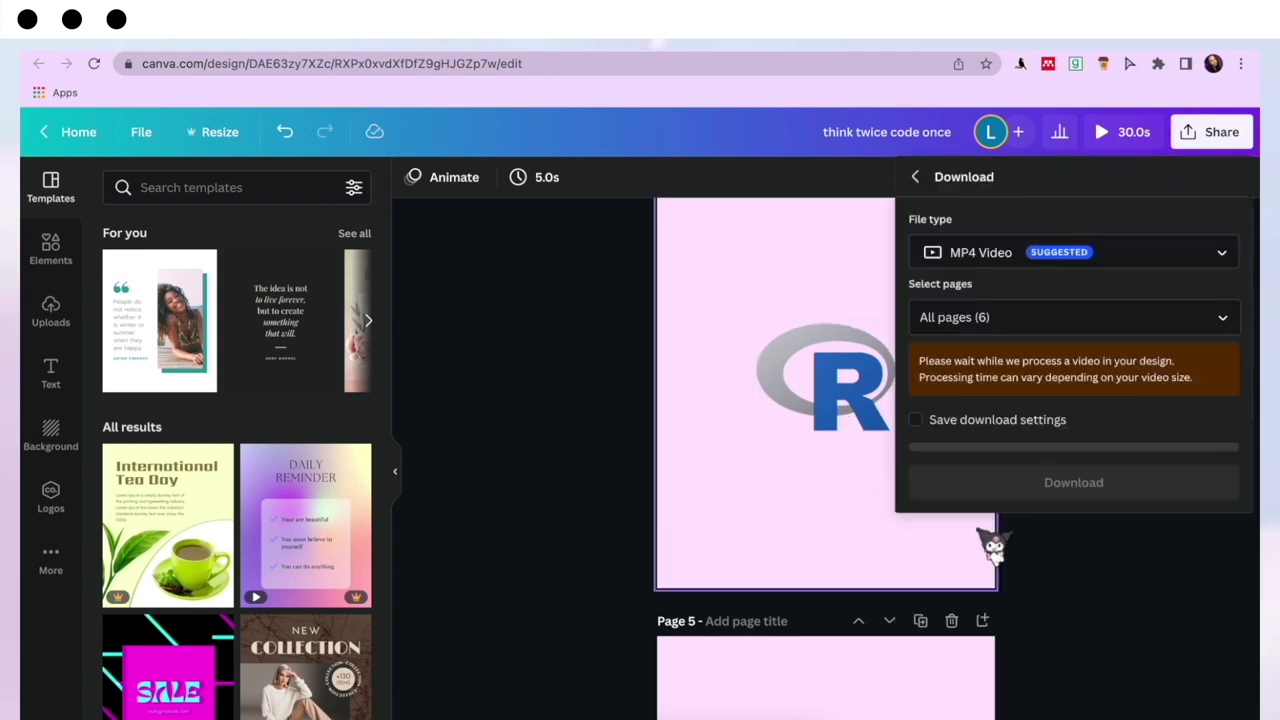
pyautogui.click(1100, 254)
pyautogui.click(1061, 188)
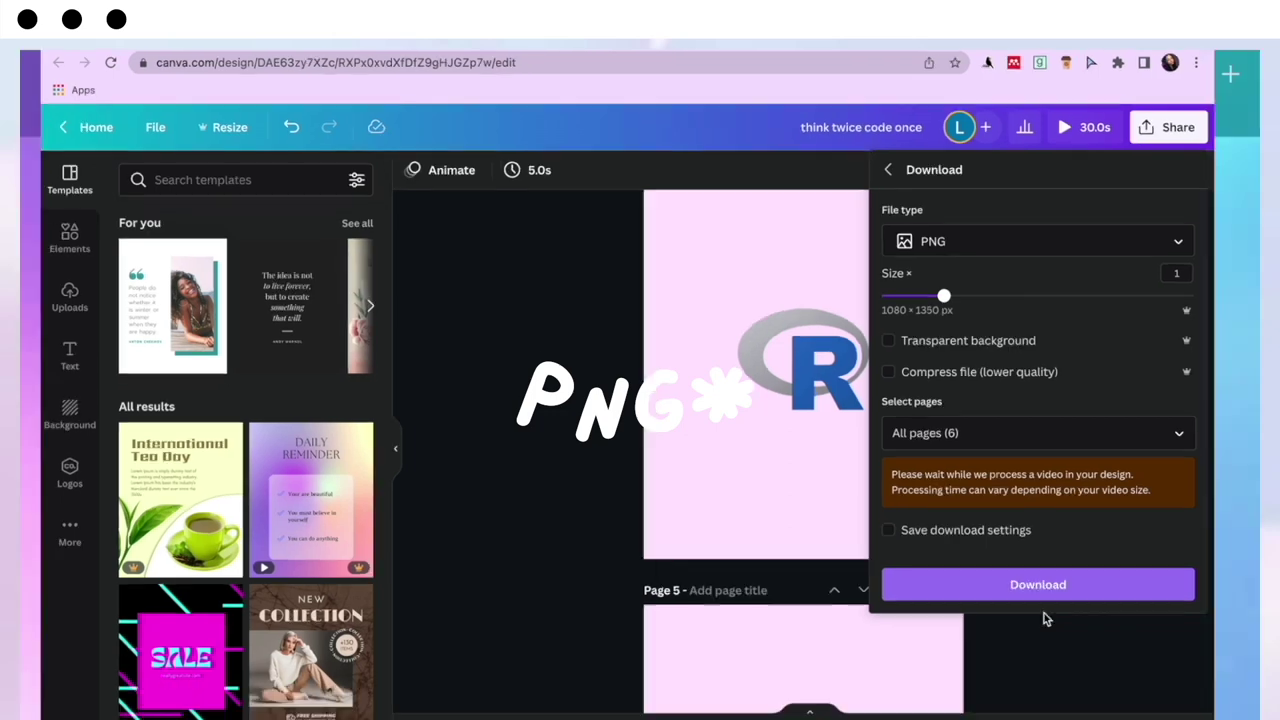
pyautogui.hotkey('ctrl', 'Up')
pyautogui.click(286, 78)
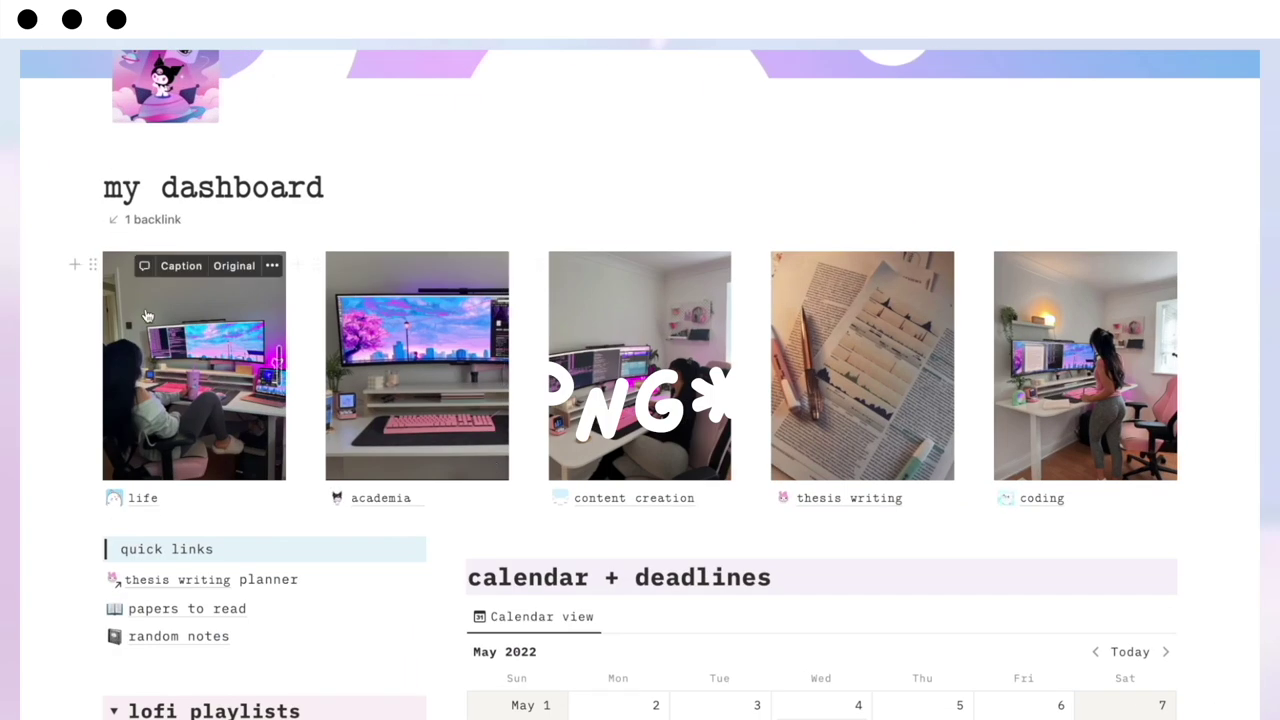
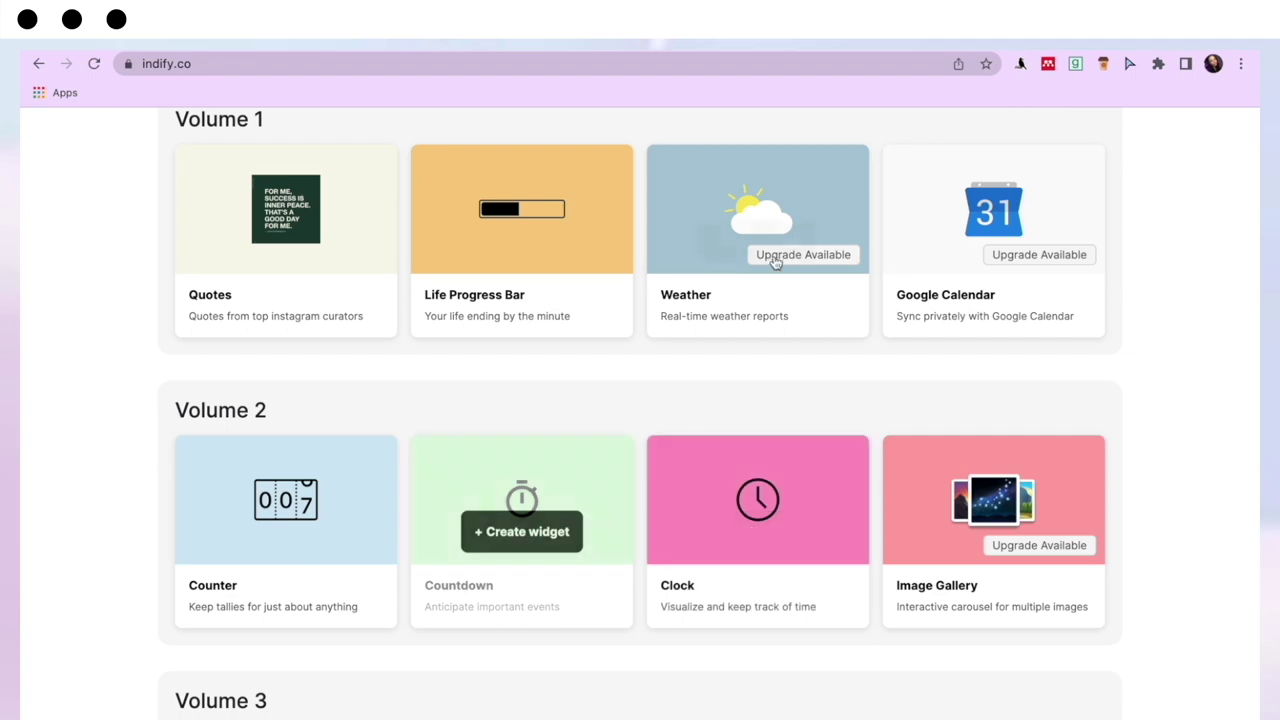
# Switch to Indify in Chrome and create a Countdown widget, leaving its widget title blank.
pyautogui.click(529, 533)
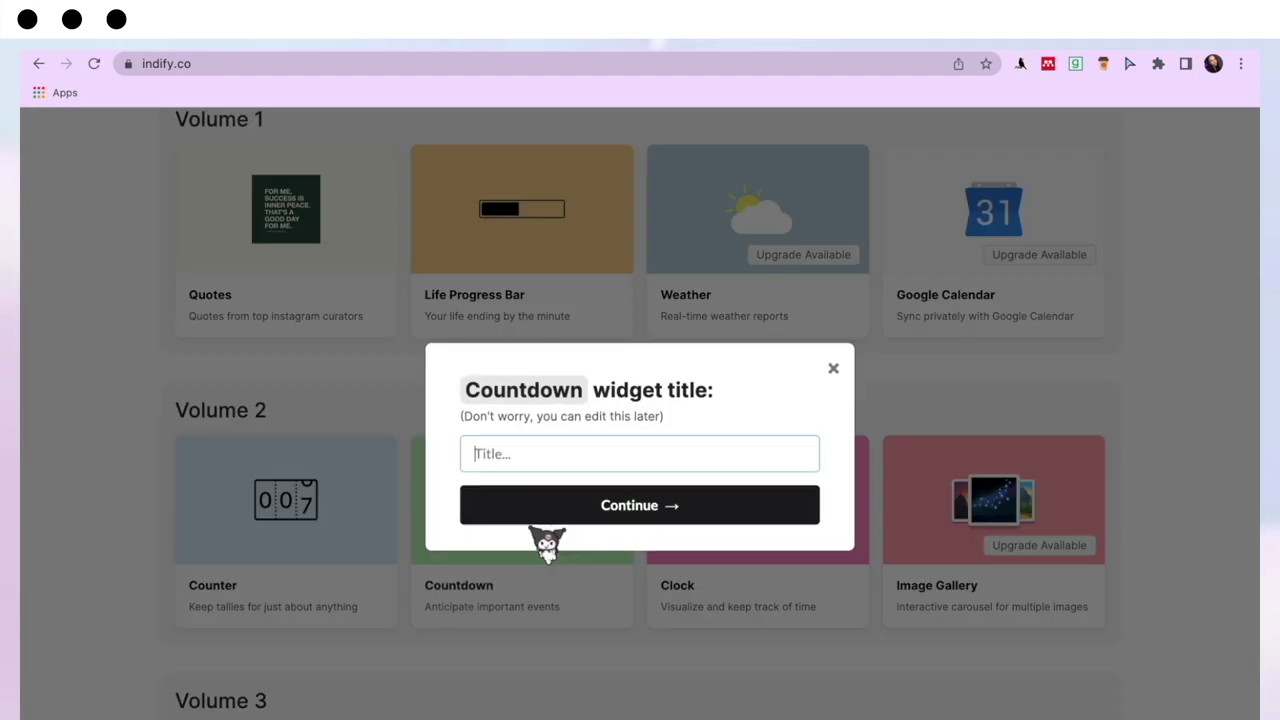
pyautogui.click(832, 368)
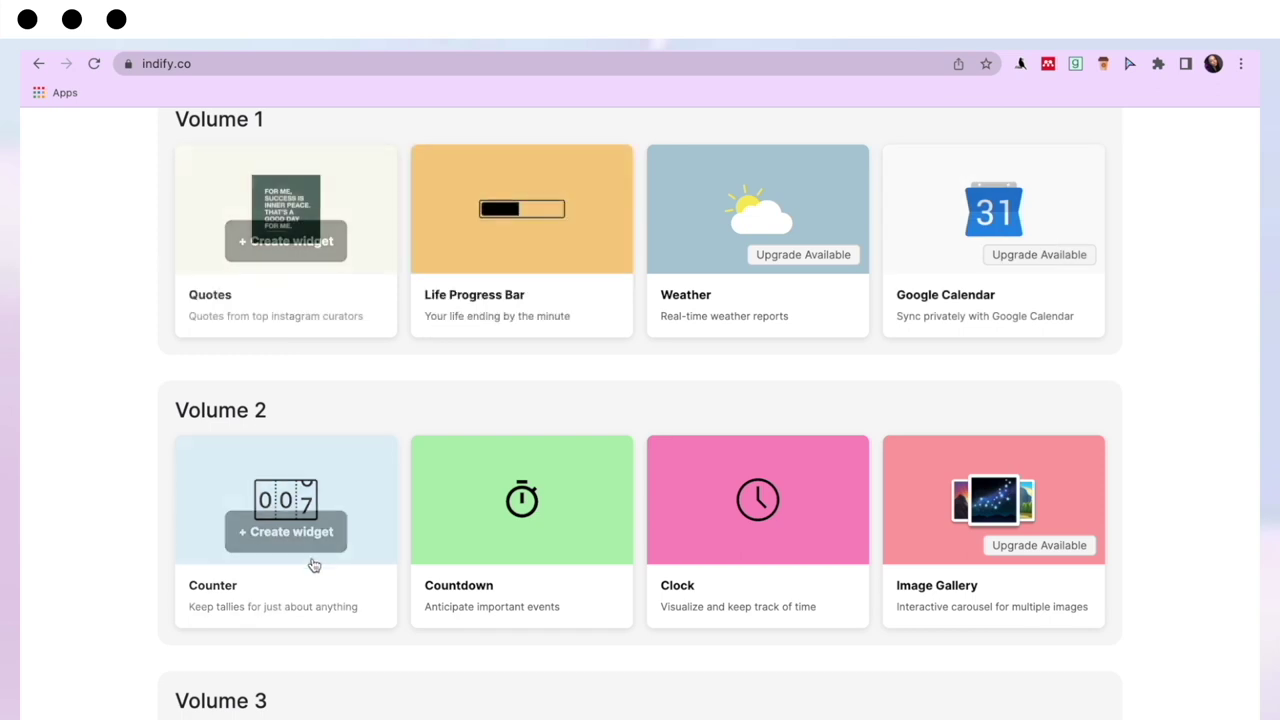
pyautogui.click(561, 536)
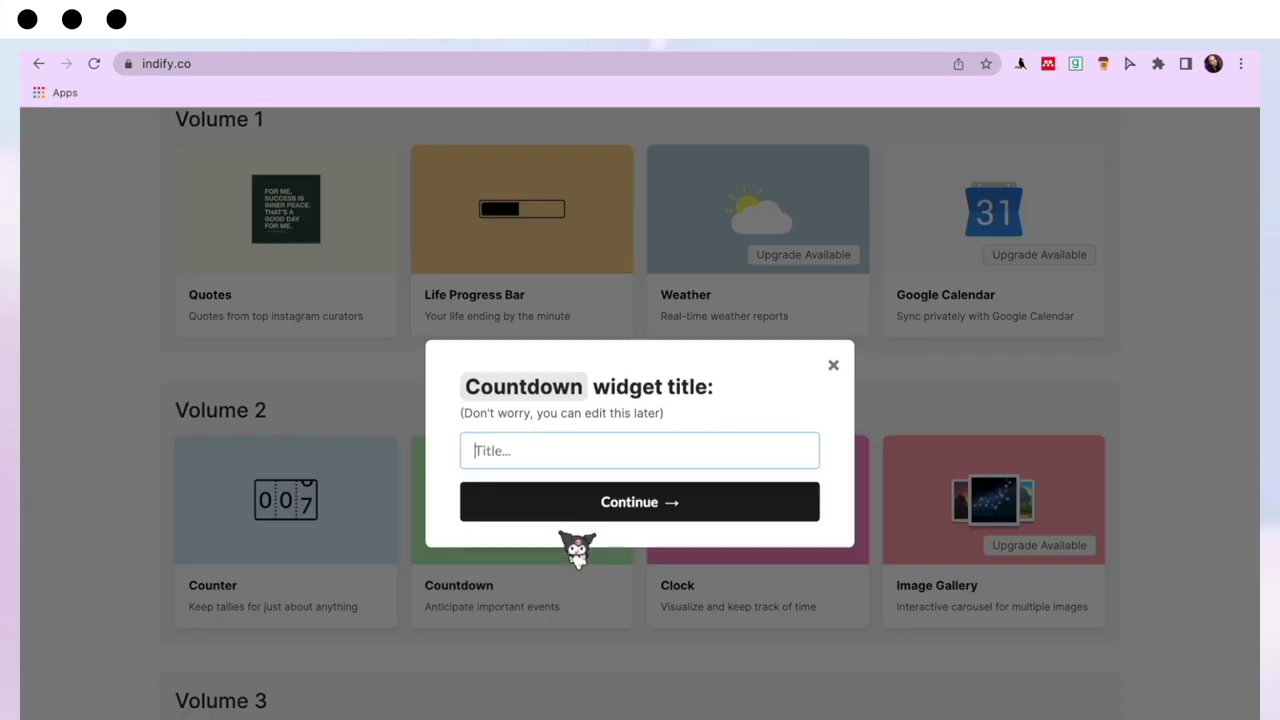
pyautogui.click(684, 512)
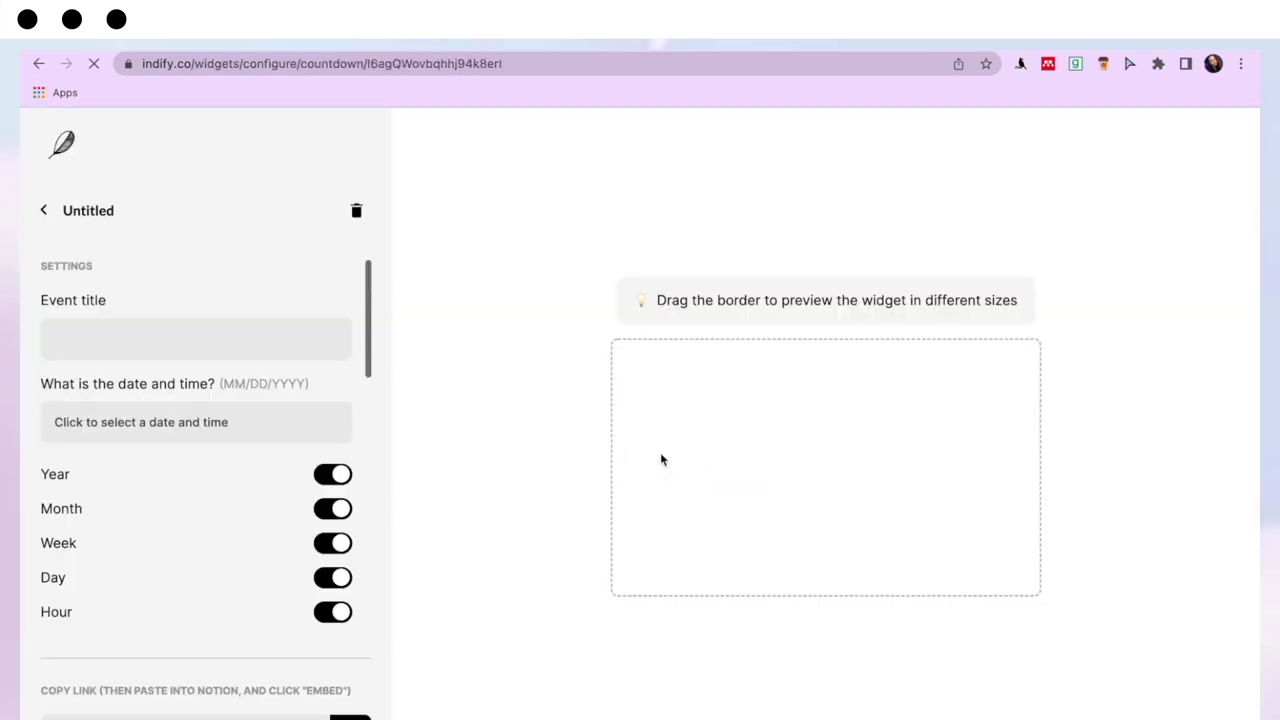
# Set the countdown's event title to "thesis due in" and its date and time to May 26 2022, 11:30 AM.
pyautogui.click(100, 342)
pyautogui.write('thesis due in')
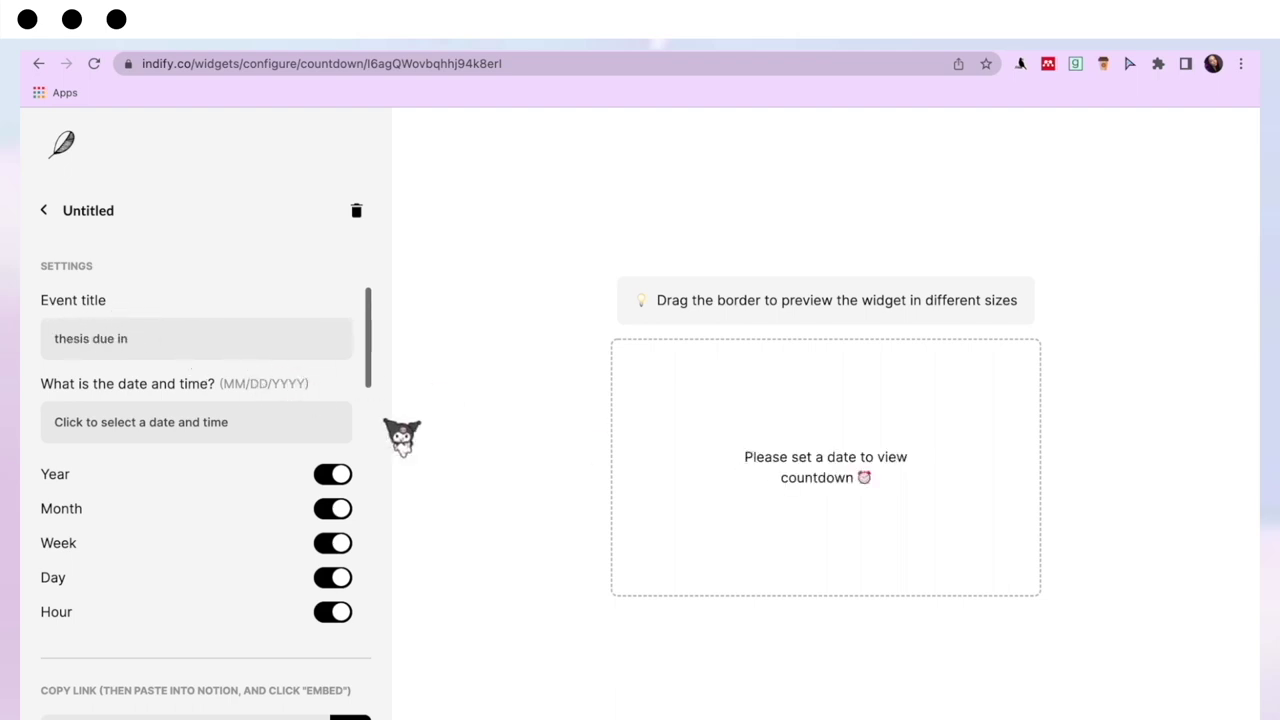
pyautogui.click(252, 432)
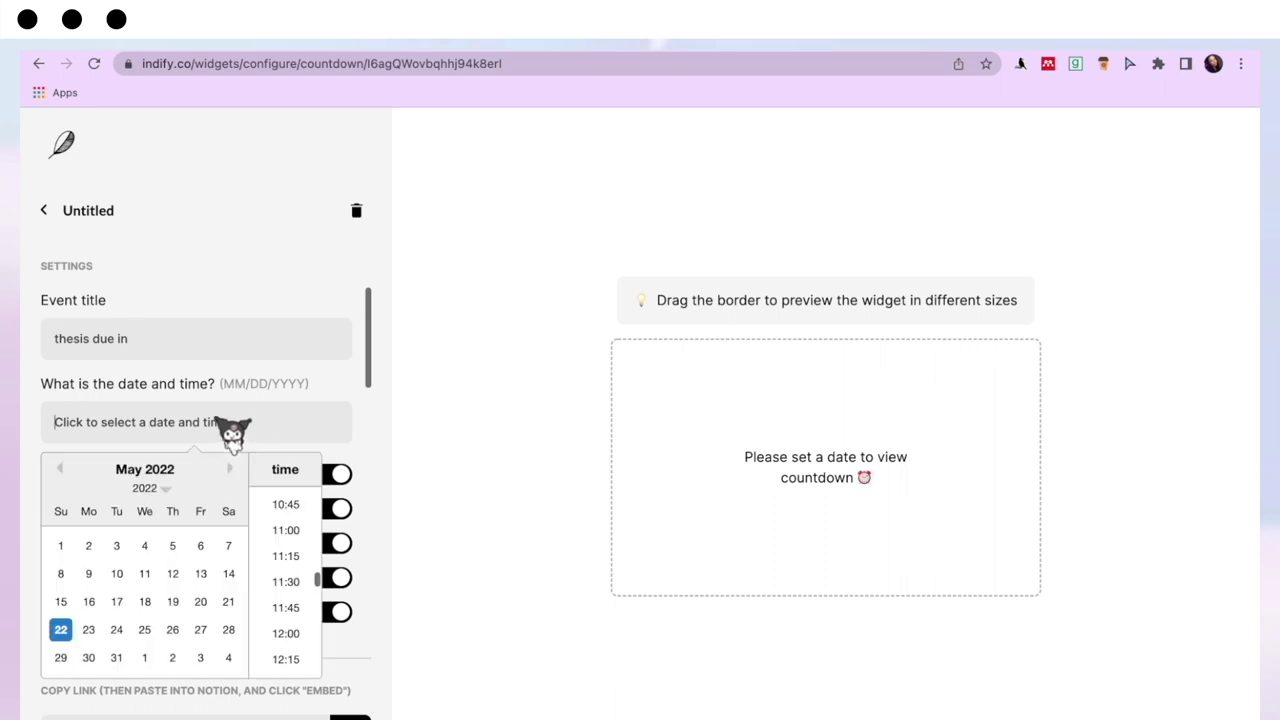
pyautogui.click(172, 629)
pyautogui.click(285, 582)
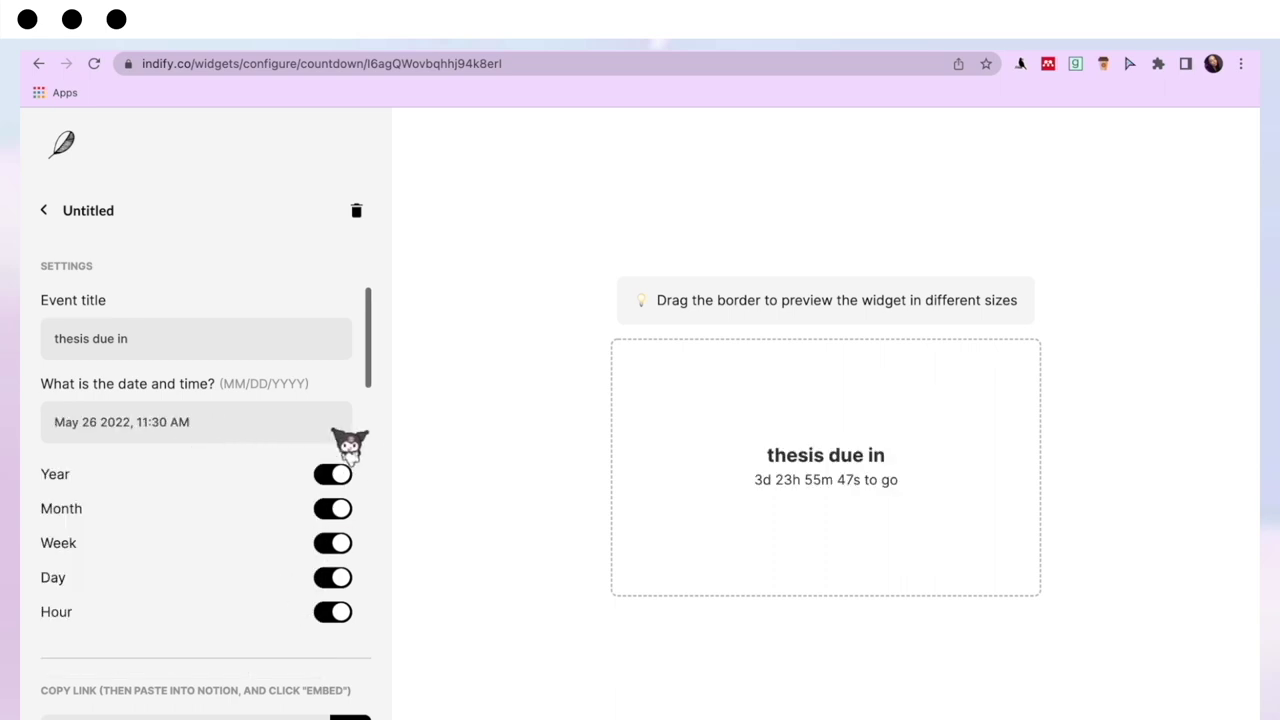
# Color the countdown widget with background #aeeab0 and text #d9730d, and copy its embed link.
pyautogui.scroll(-2, 375, 390)
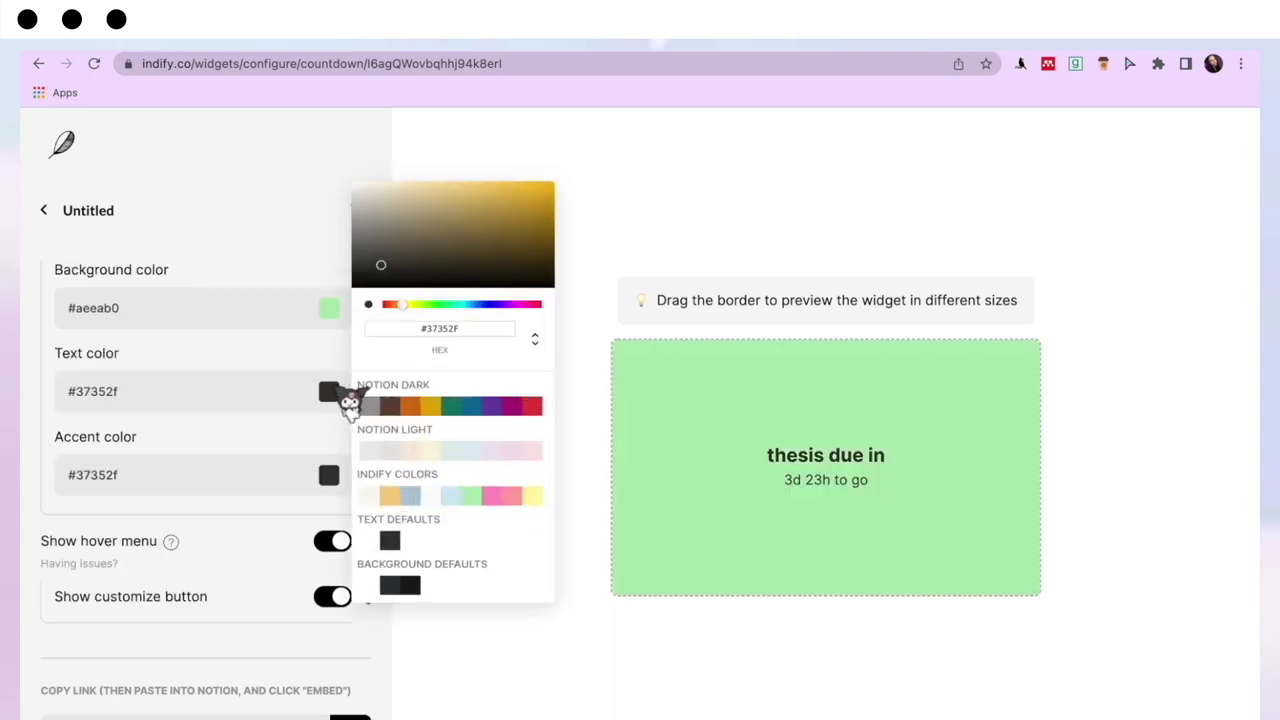
pyautogui.click(418, 410)
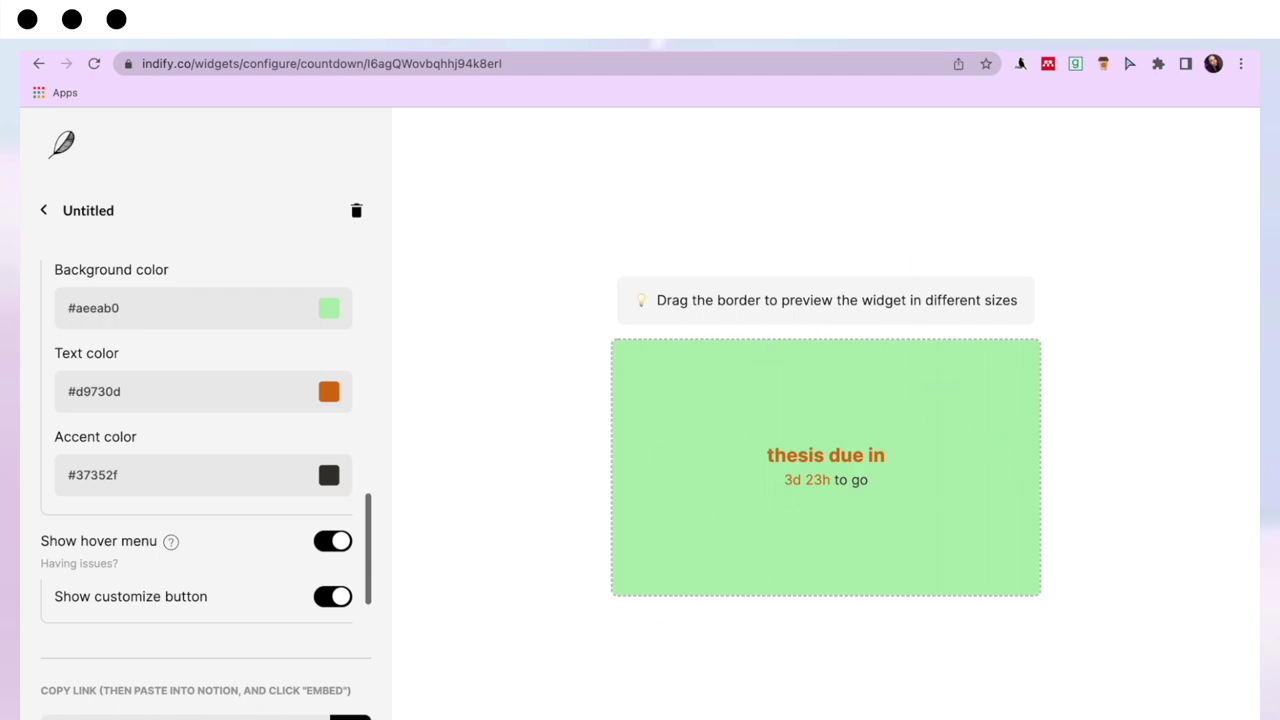
pyautogui.click(364, 713)
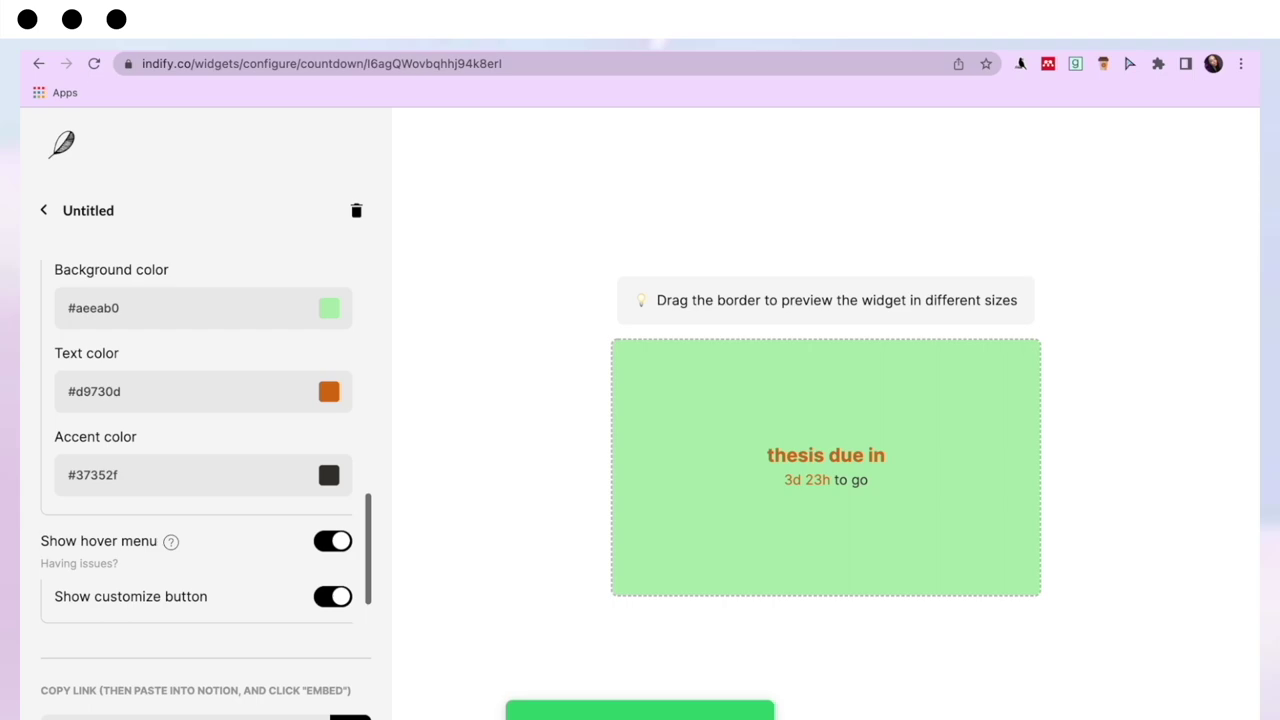
# Switch from Indify back to the Notion page.
pyautogui.hotkey('ctrl', 'Up')
pyautogui.click(651, 715)
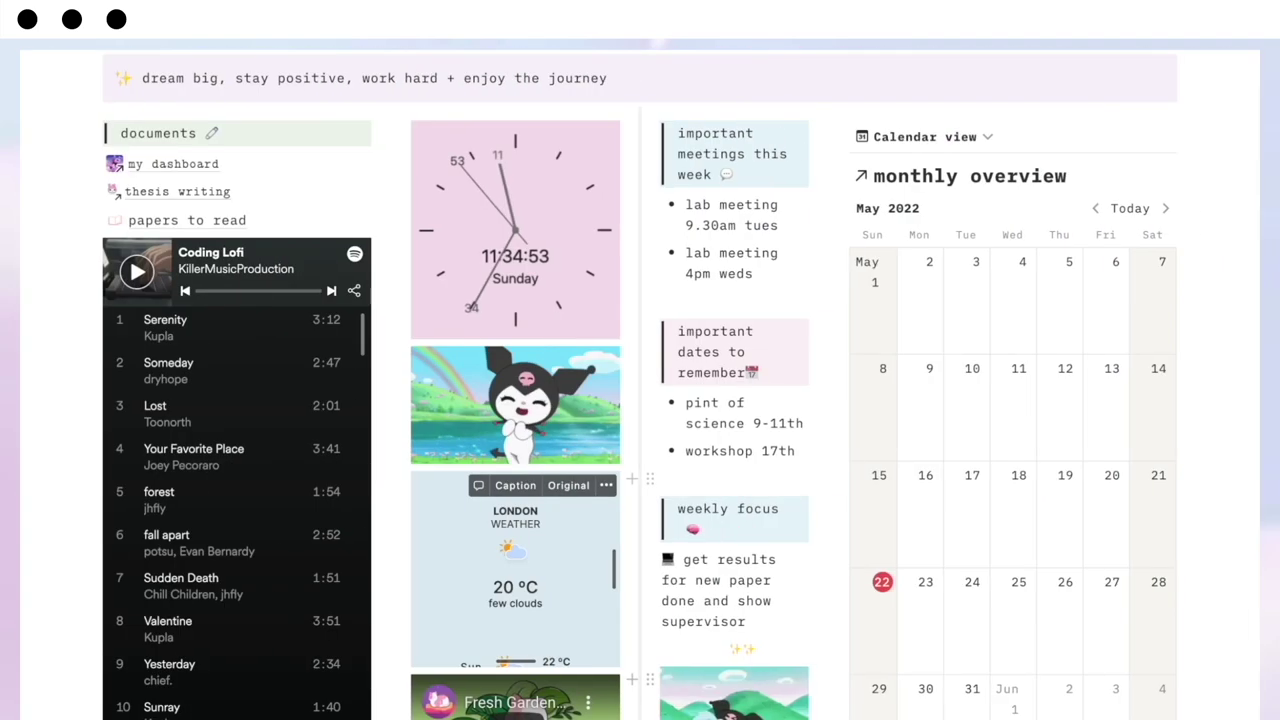
pyautogui.click(606, 134)
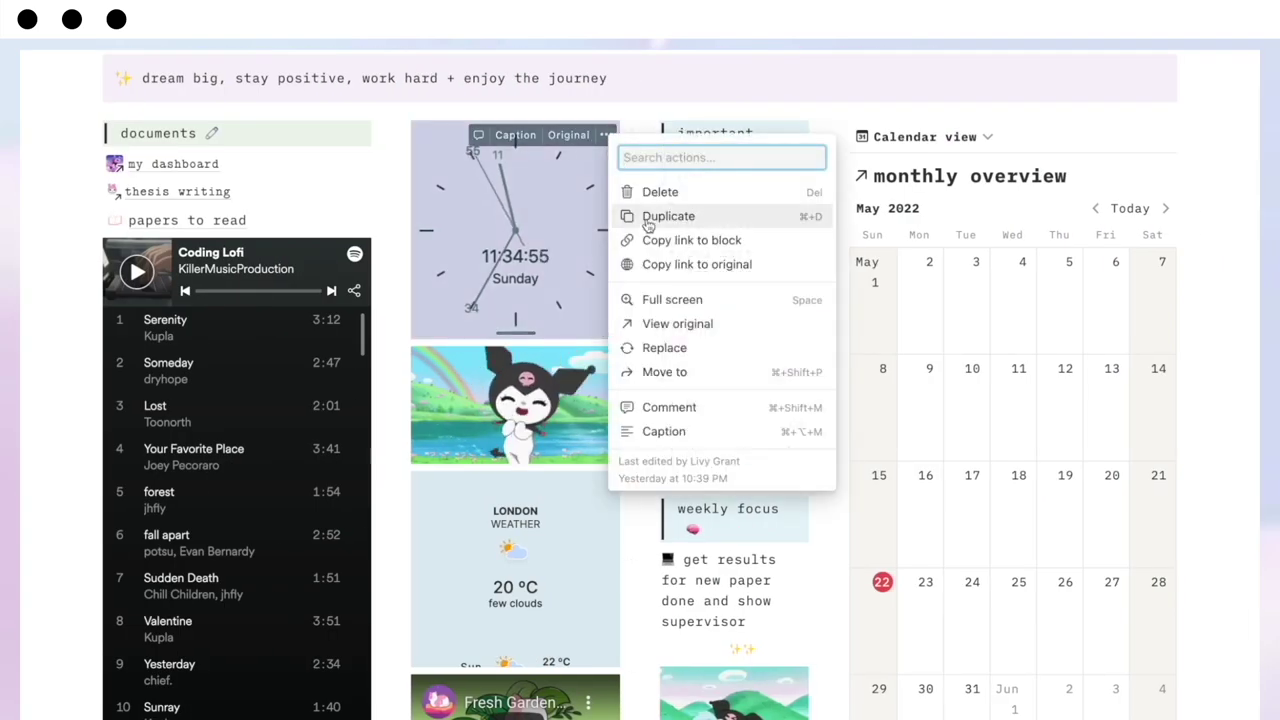
pyautogui.click(670, 349)
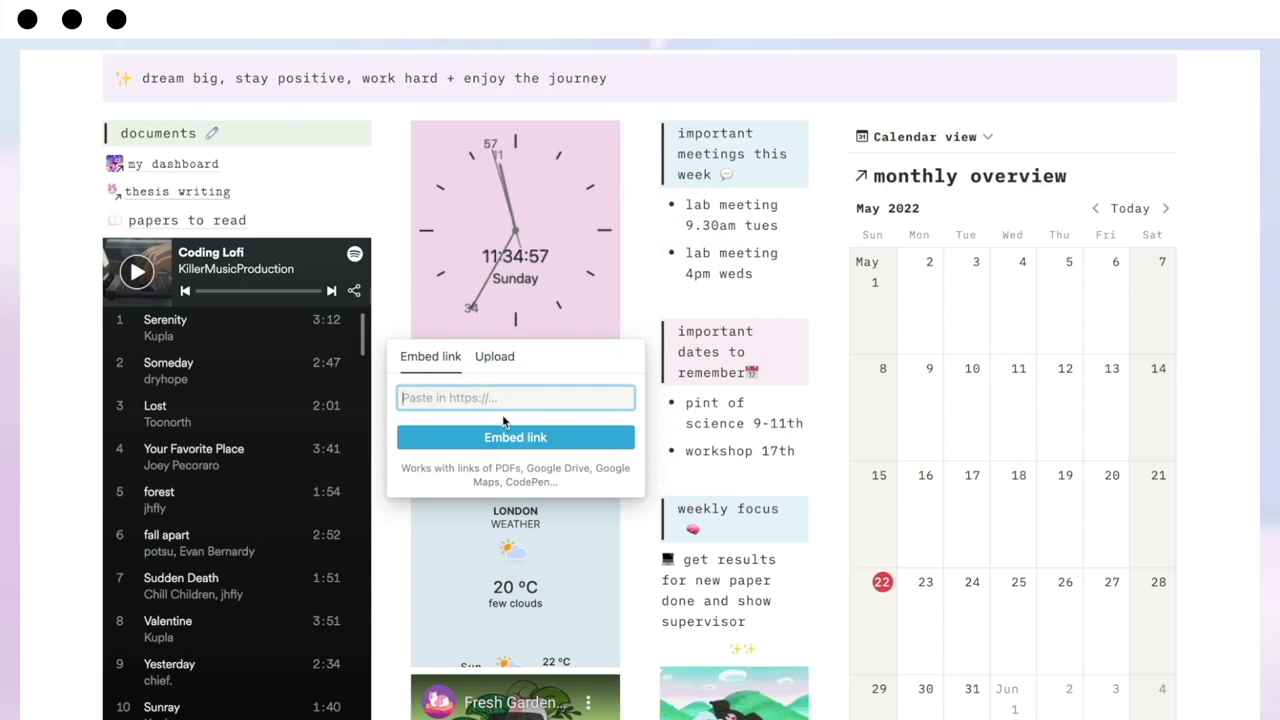
pyautogui.click(1256, 443)
# Embed the copied Indify countdown link in a new block below the side project tracking gallery.
pyautogui.scroll(-15, 681, 491)
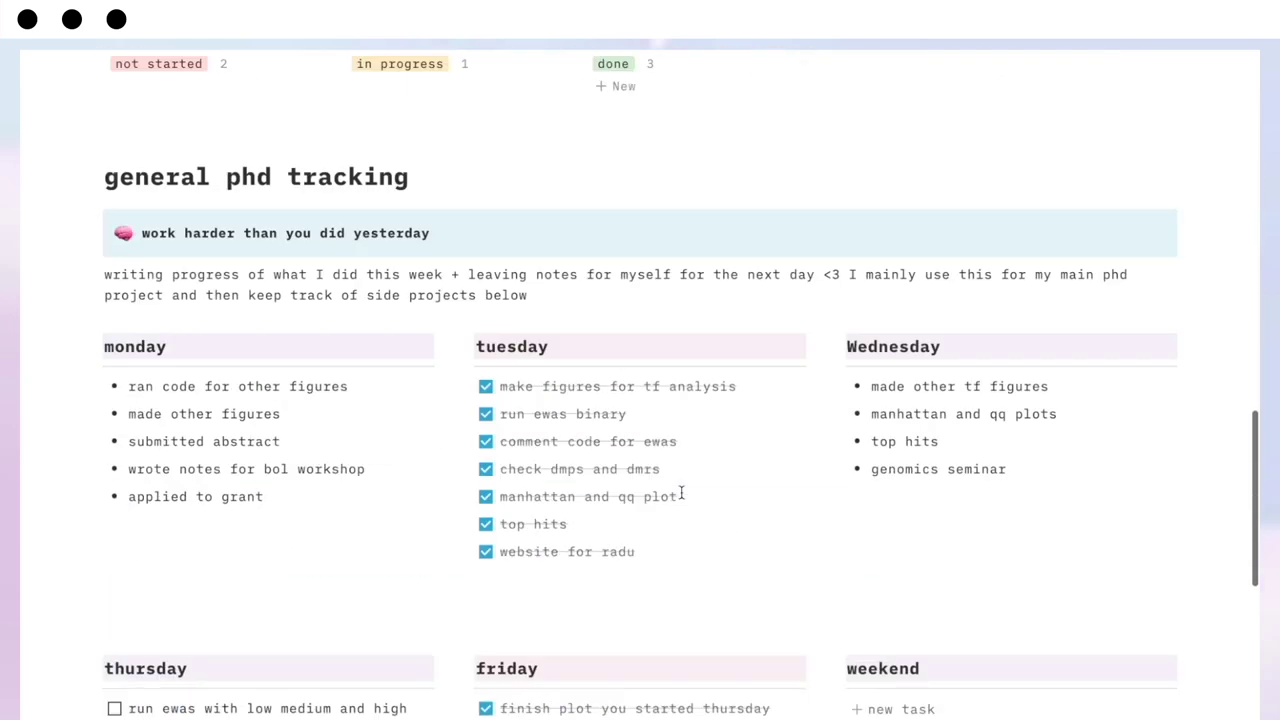
pyautogui.scroll(-3, 681, 491)
pyautogui.click(340, 528)
pyautogui.write('/em')
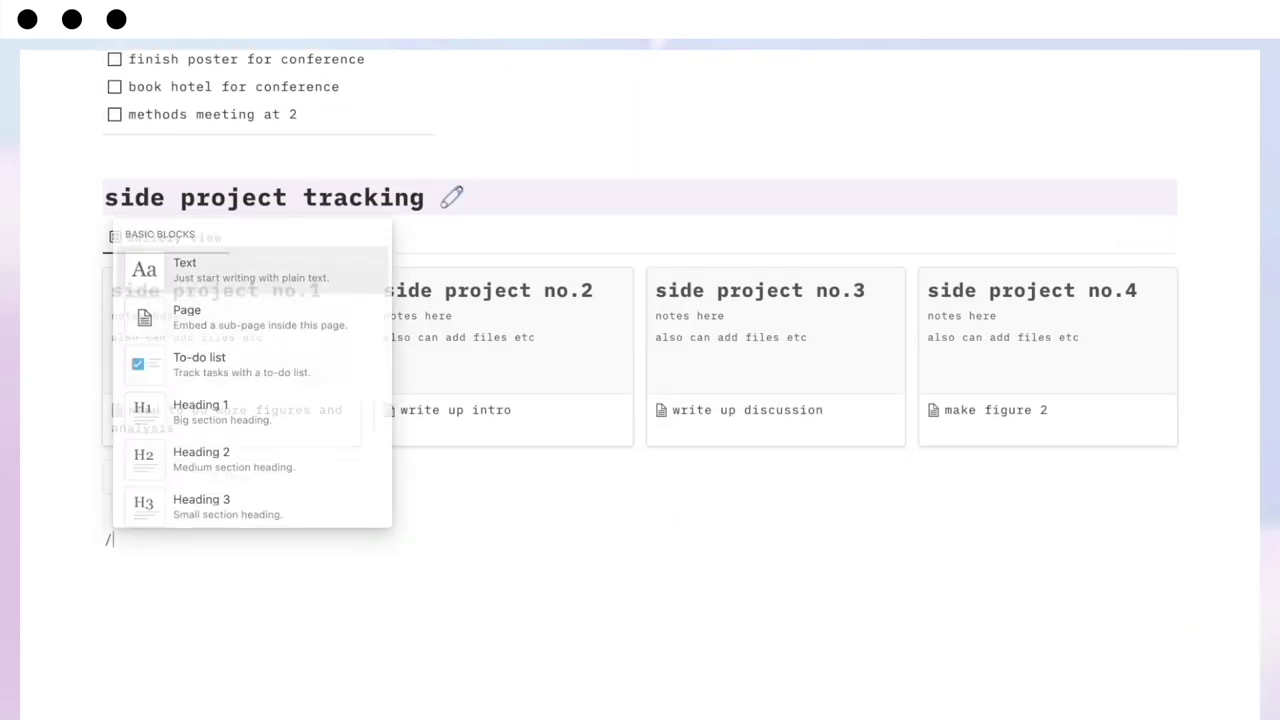
pyautogui.press('BackSpace')
pyautogui.press('BackSpace')
pyautogui.press('BackSpace')
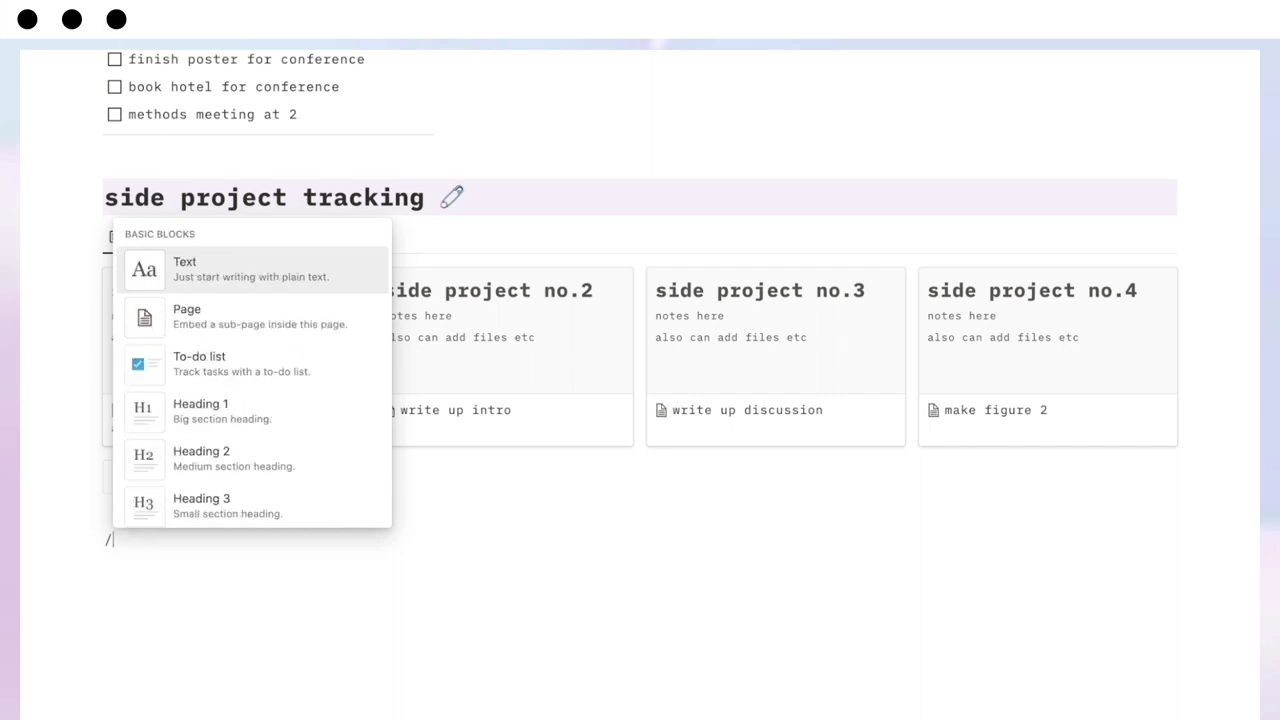
pyautogui.write('/emb')
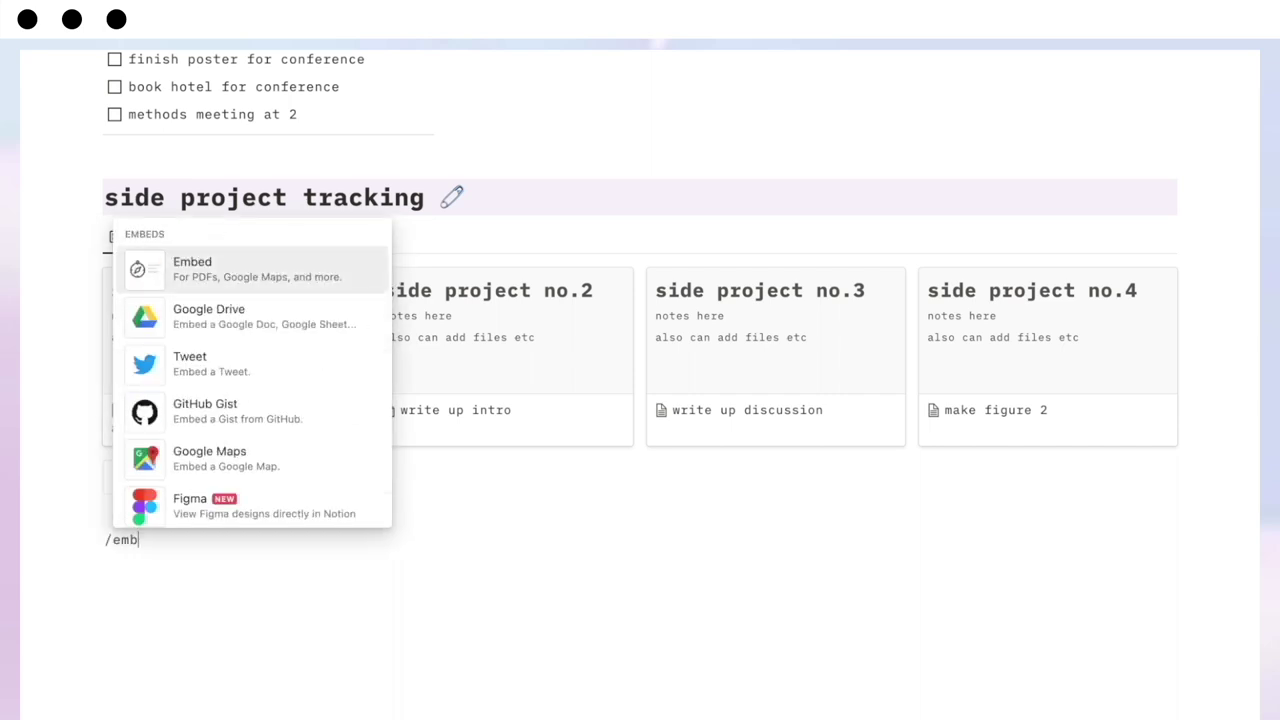
pyautogui.press('Return')
pyautogui.press('super+v')
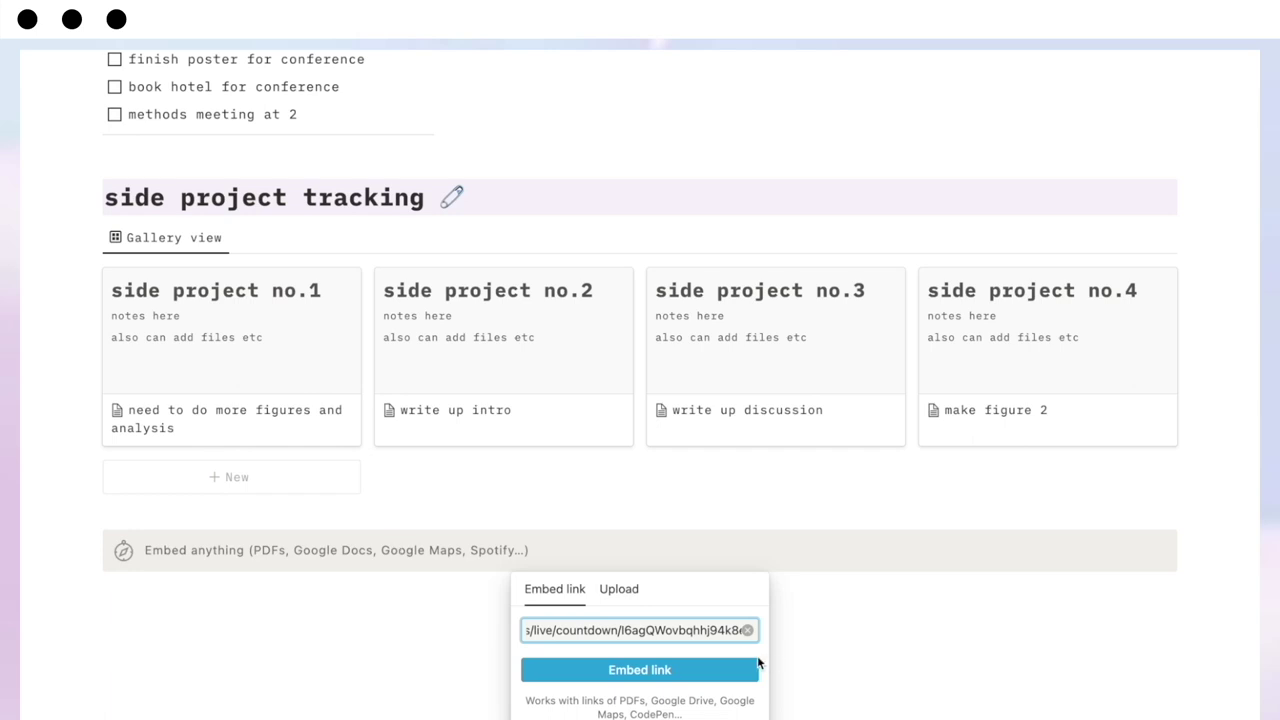
pyautogui.click(700, 668)
pyautogui.scroll(-2, 461, 620)
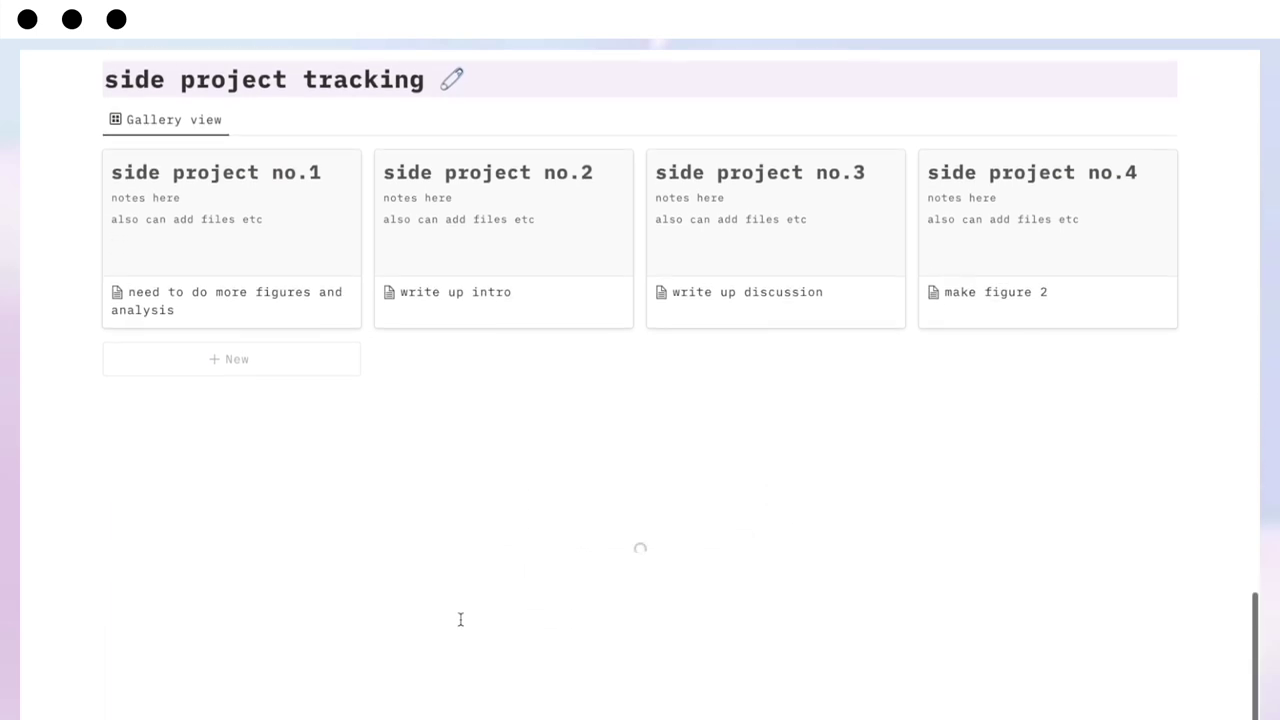
pyautogui.scroll(-1, 460, 617)
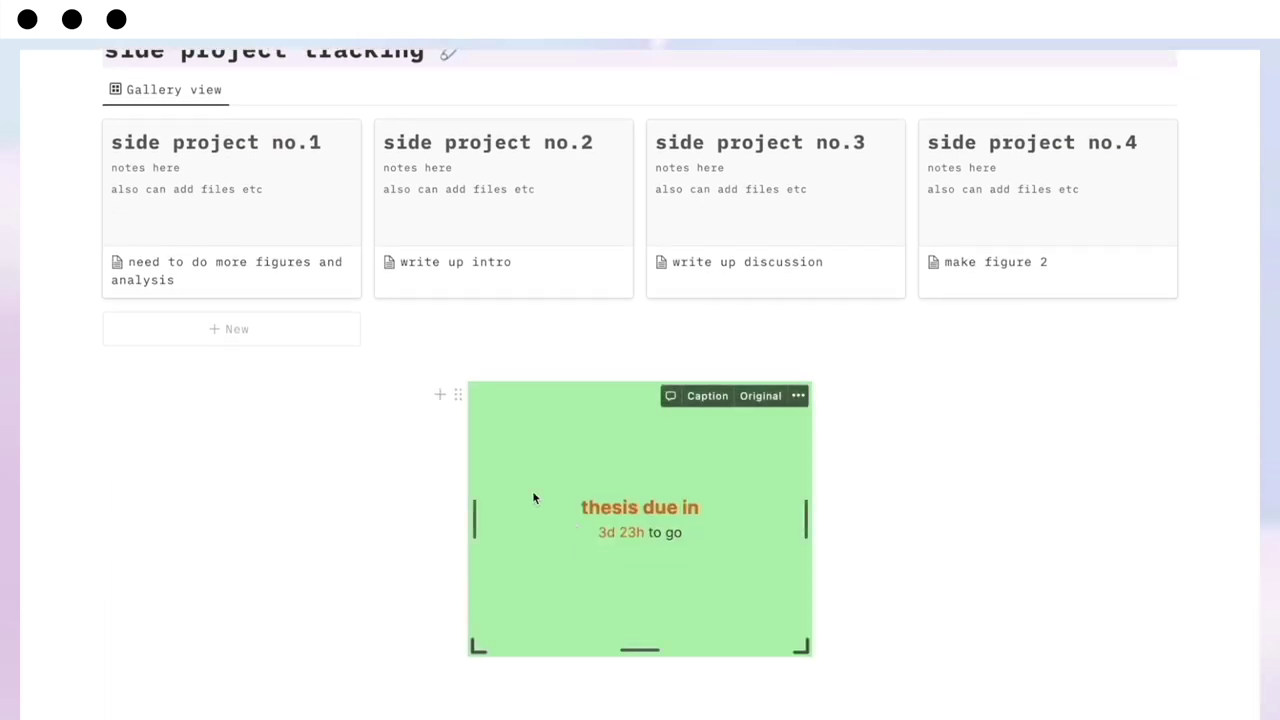
pyautogui.click(792, 392)
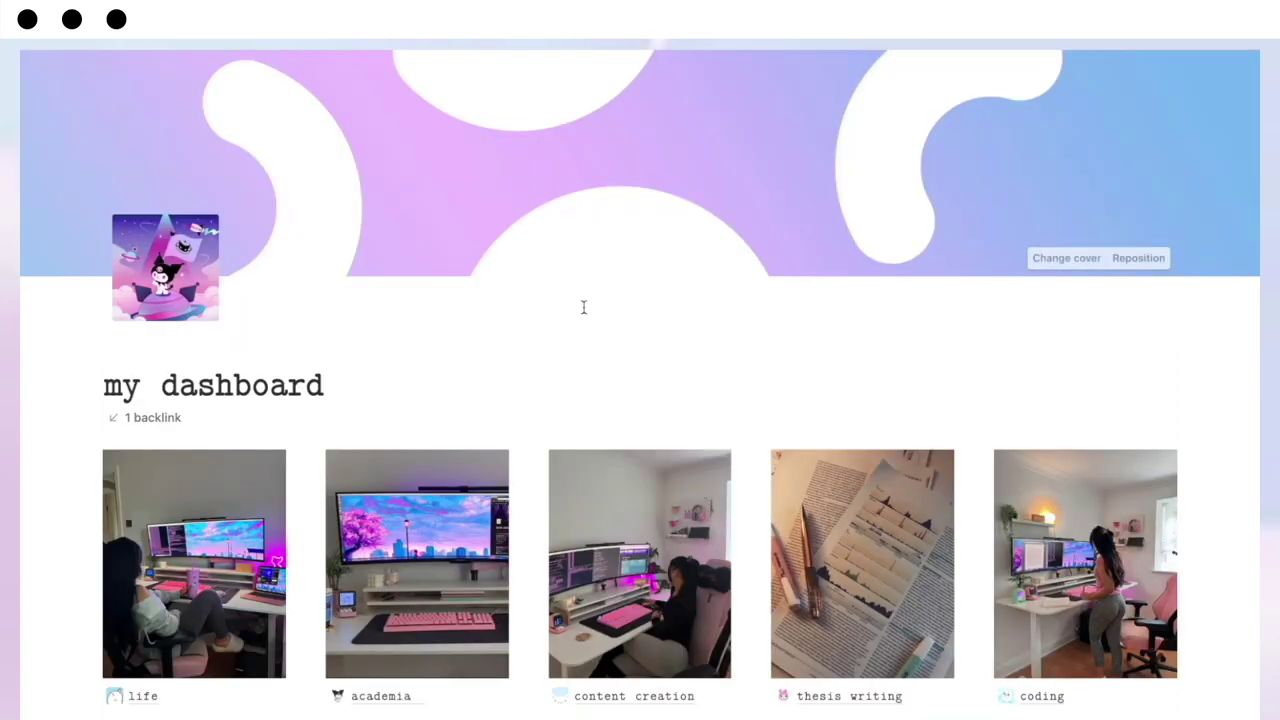
# Review the my dashboard page, from the cover and page gallery through the calendar and playlists to the gym table and weekly to-do lists.
pyautogui.scroll(-3, 585, 315)
pyautogui.scroll(-4, 585, 315)
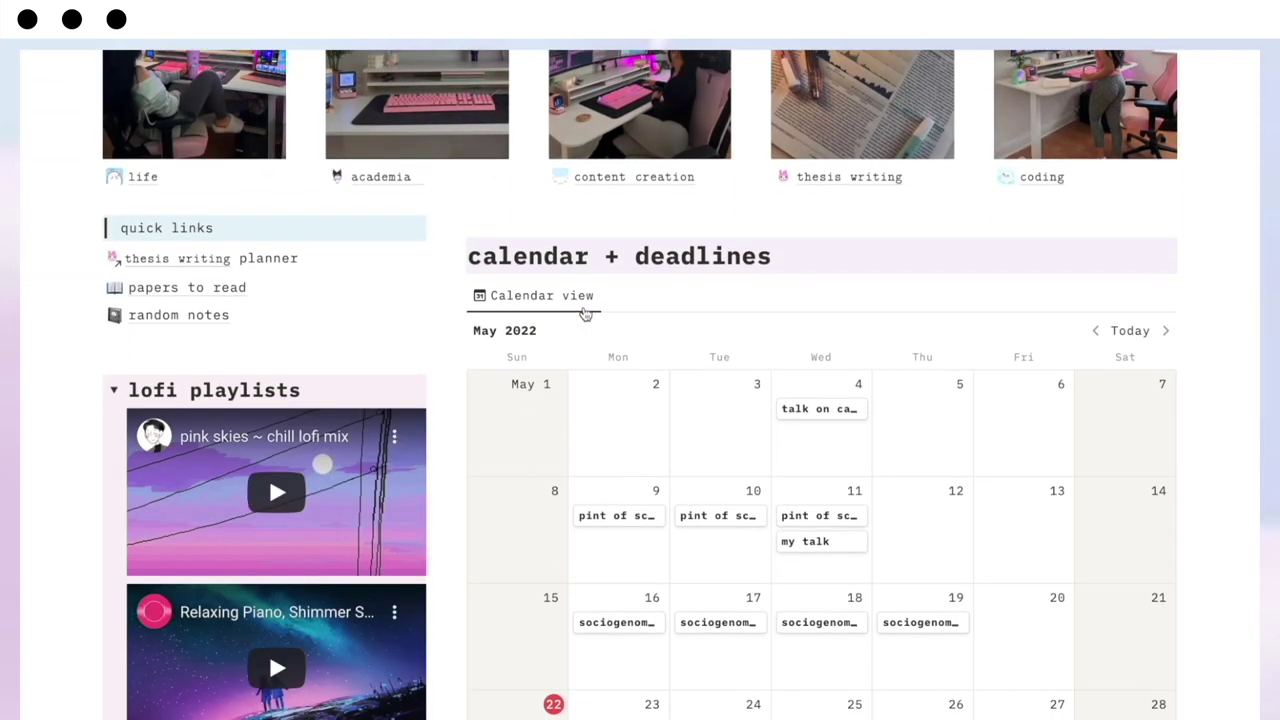
pyautogui.scroll(-9, 585, 315)
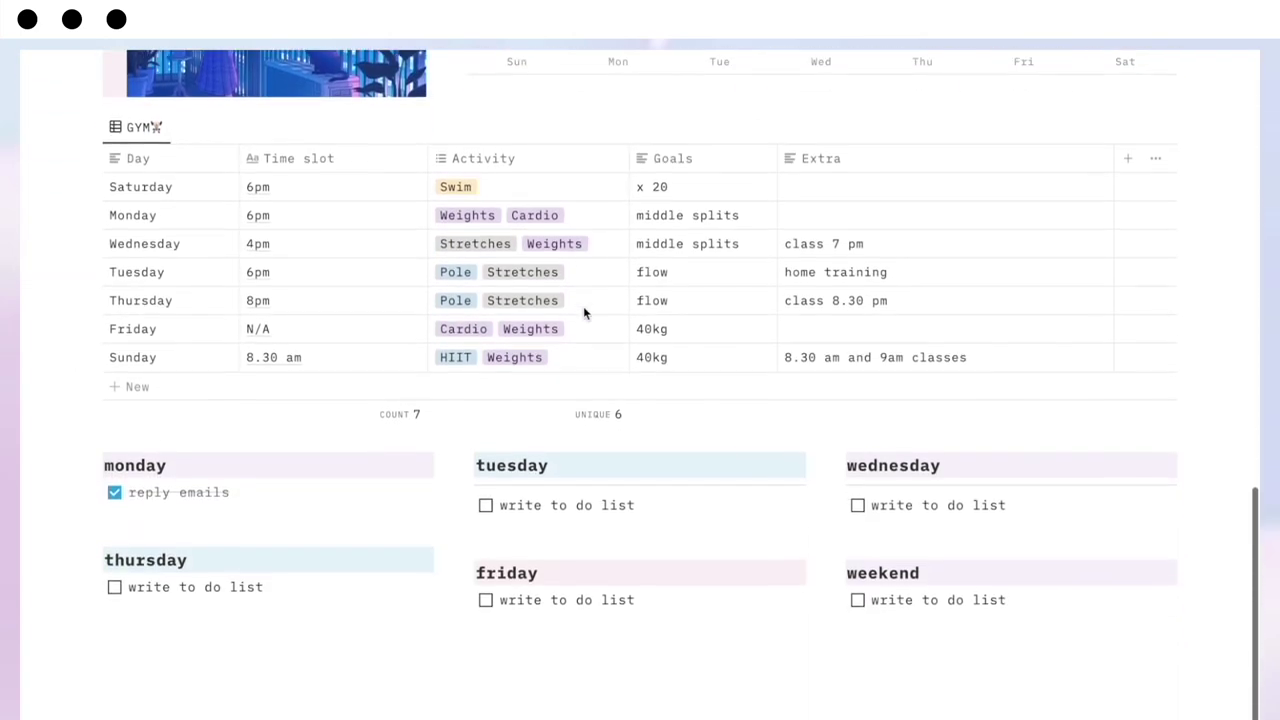
pyautogui.scroll(-1, 585, 315)
pyautogui.scroll(15, 585, 315)
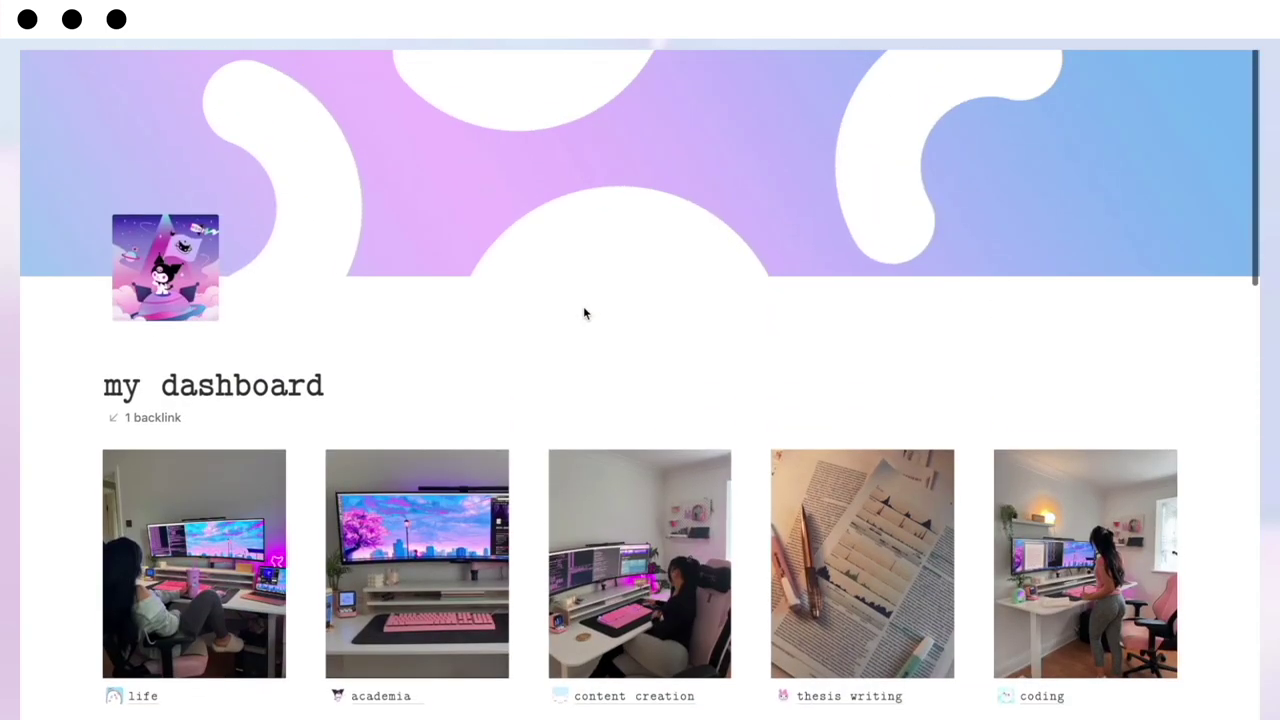
pyautogui.scroll(-1, 406, 640)
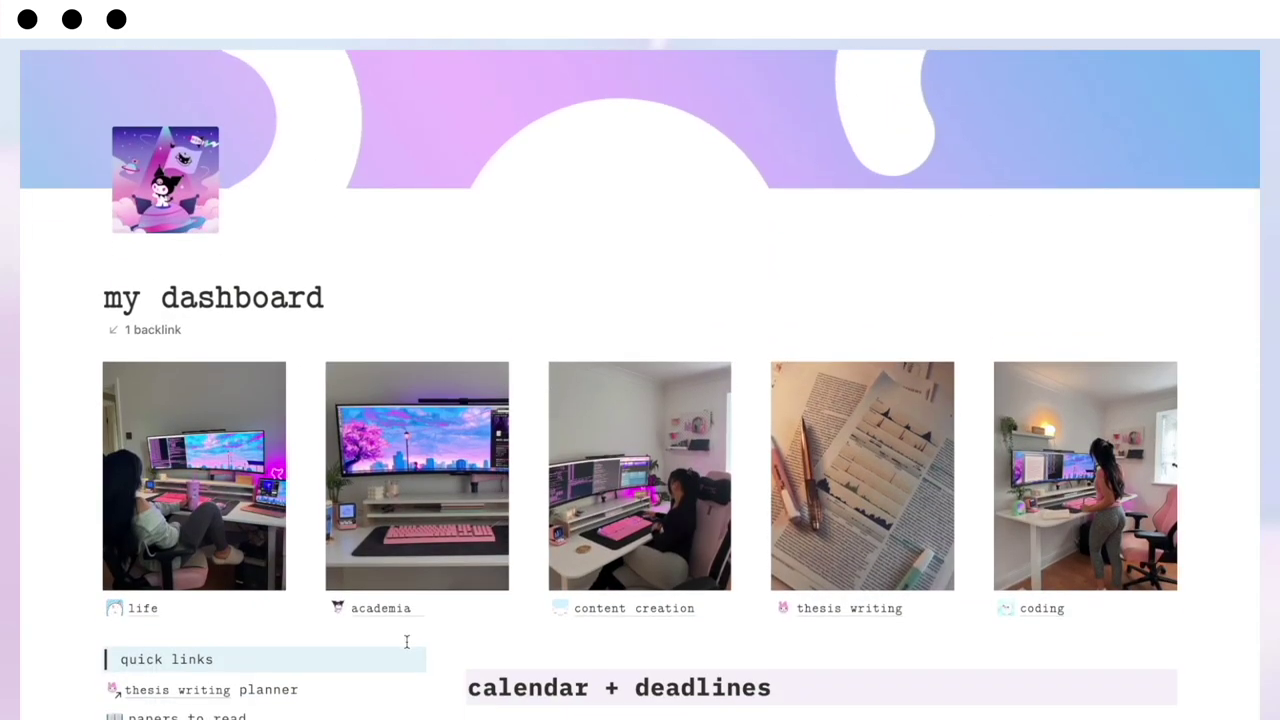
pyautogui.scroll(-1, 406, 640)
pyautogui.scroll(2, 406, 640)
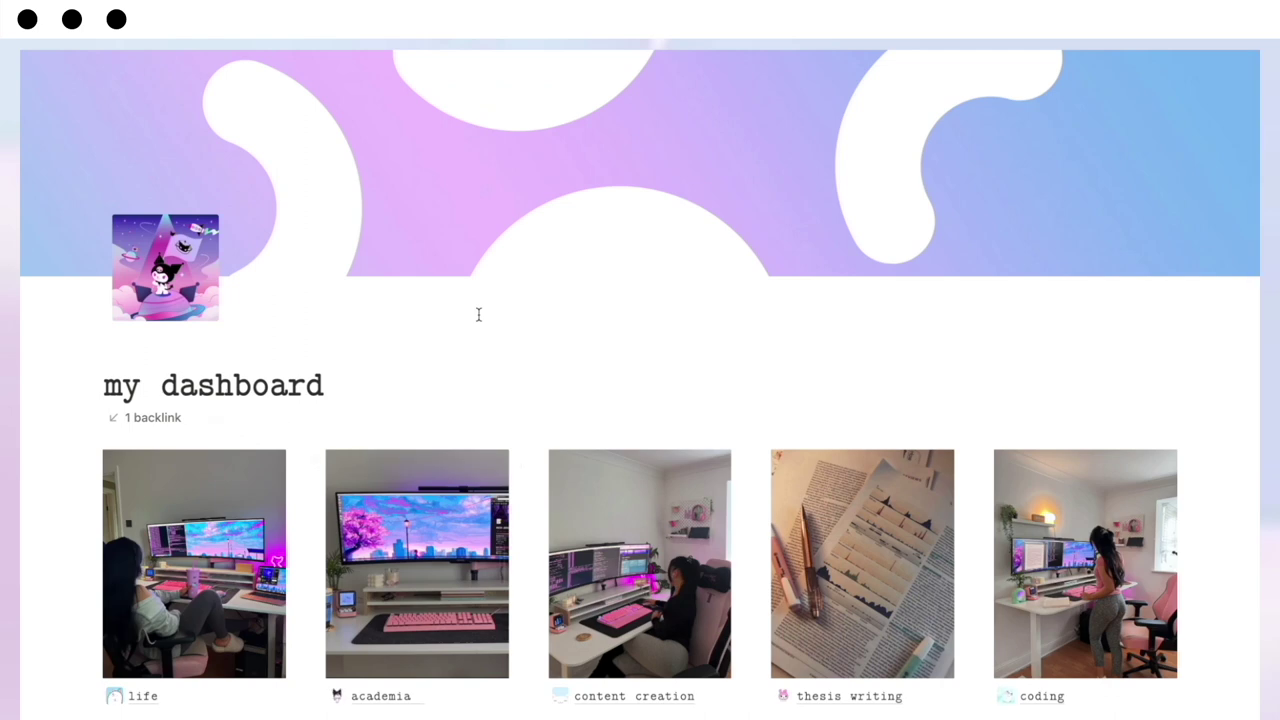